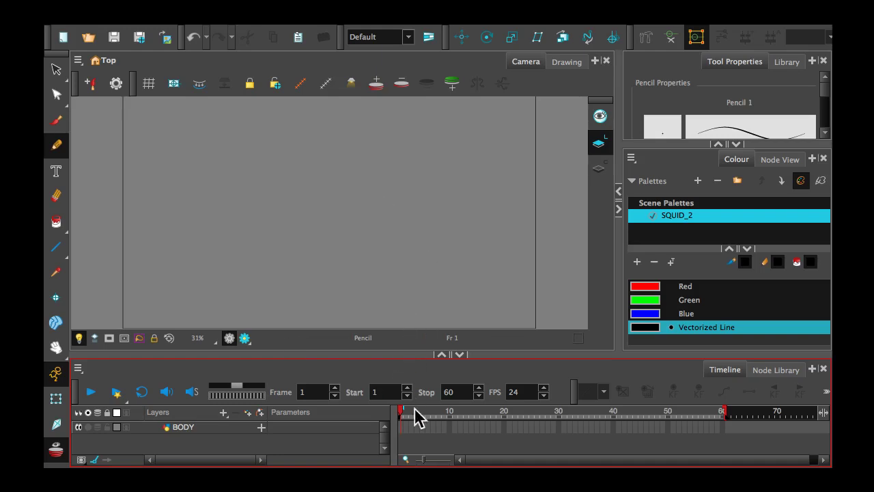
- Select frame 1 of the BODY layer and collapse the palette list so that all SQUID_2 colours show
left_click(402, 427)
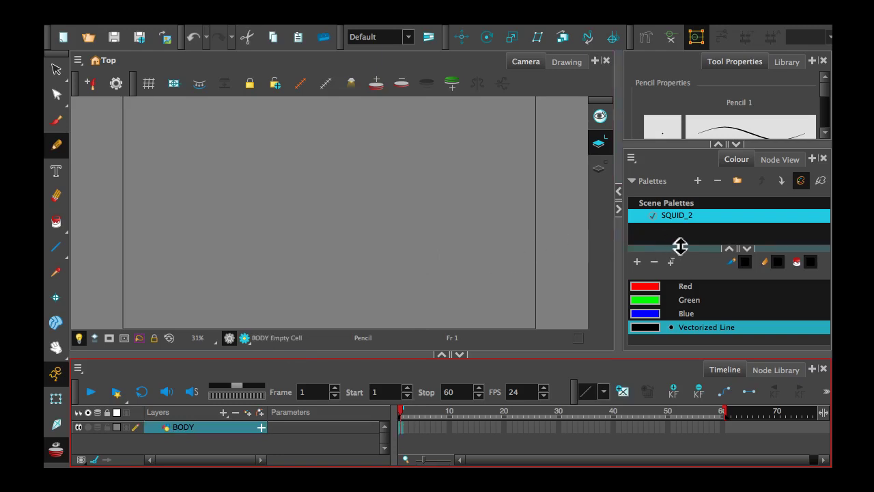
mouse_move(673, 248)
left_mouse_down()
mouse_move(677, 204)
mouse_move(677, 232)
left_mouse_up()
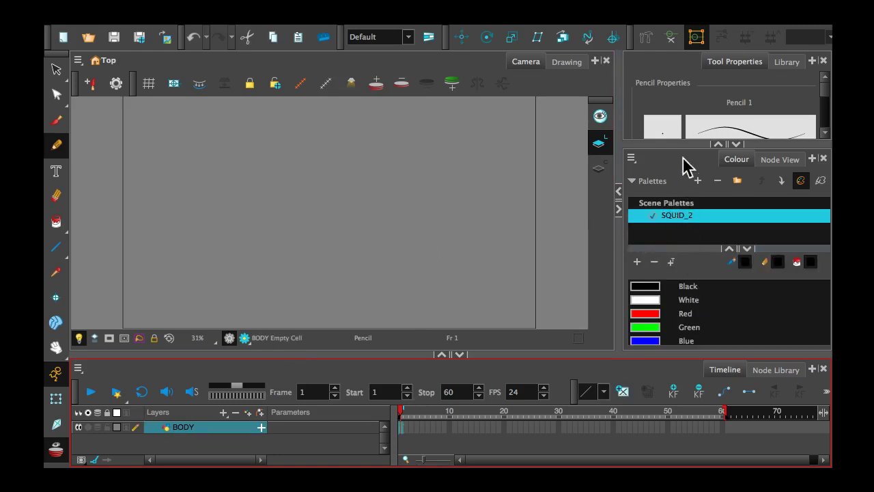
left_click_drag(679, 141, 676, 100)
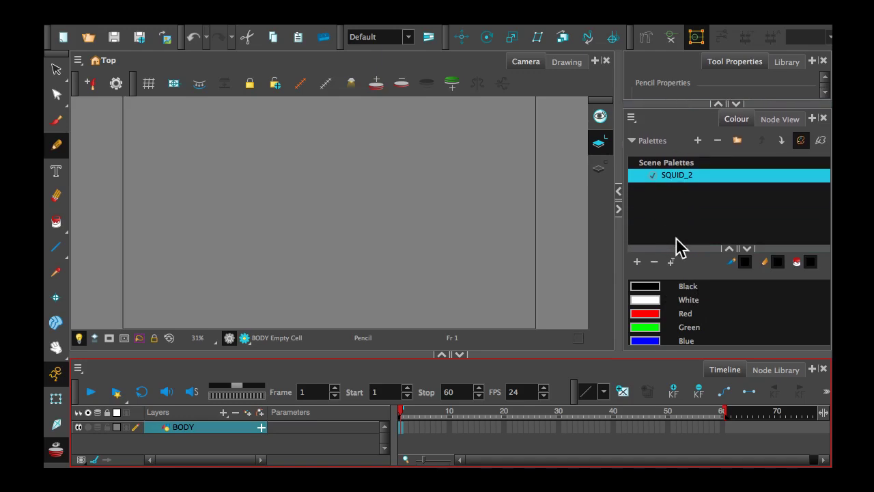
left_click(729, 248)
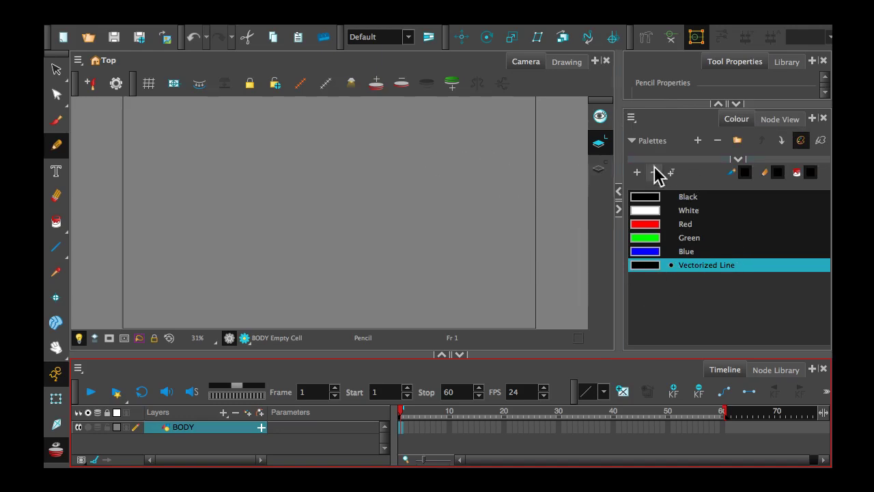
- Enlarge the tool properties area and set the Pencil's maximum size to 26.8 and smoothing to 42.5
left_click_drag(699, 103, 683, 225)
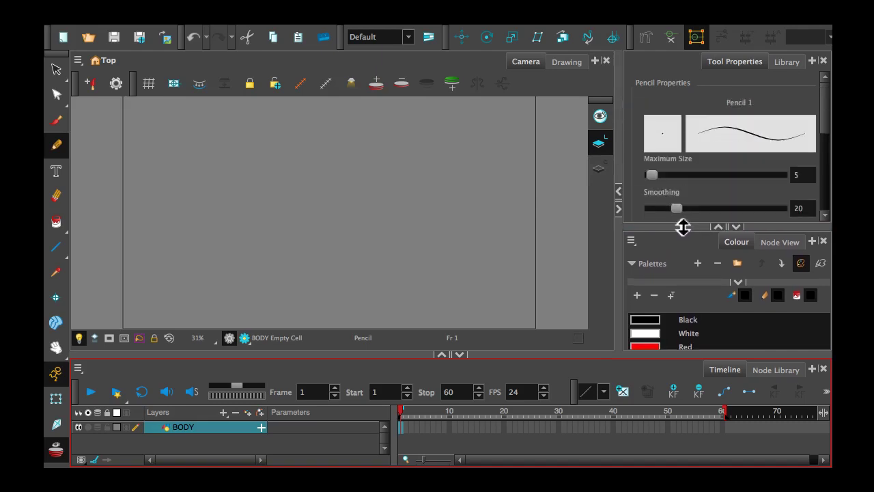
left_click_drag(652, 175, 660, 174)
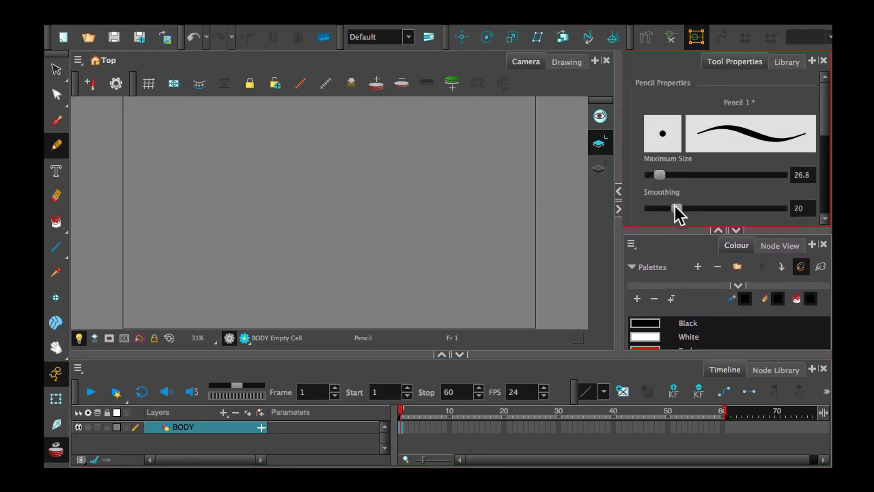
left_click_drag(693, 207, 703, 205)
- Try out the Pencil settings with several freehand test strokes on the BODY layer and undo them all
mouse_move(404, 158)
left_mouse_down()
mouse_move(325, 227)
mouse_move(213, 253)
mouse_move(236, 210)
left_mouse_up()
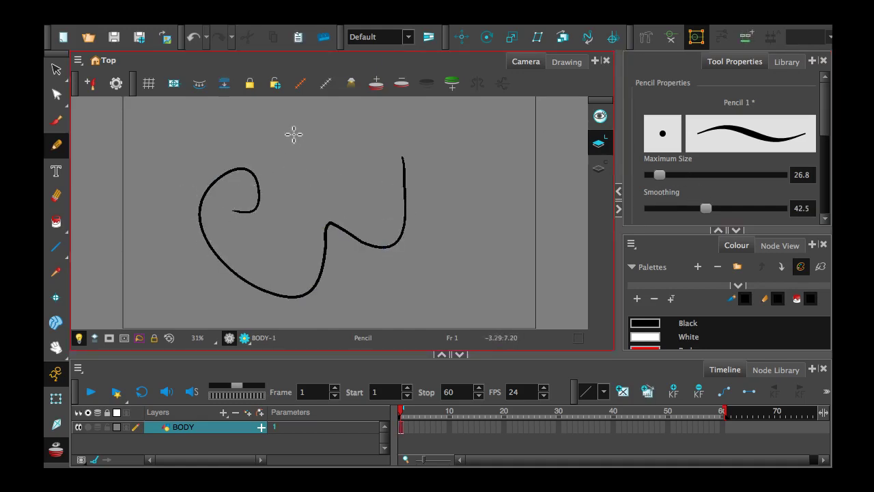
mouse_move(341, 126)
left_mouse_down()
mouse_move(343, 204)
mouse_move(275, 228)
mouse_move(271, 217)
left_mouse_up()
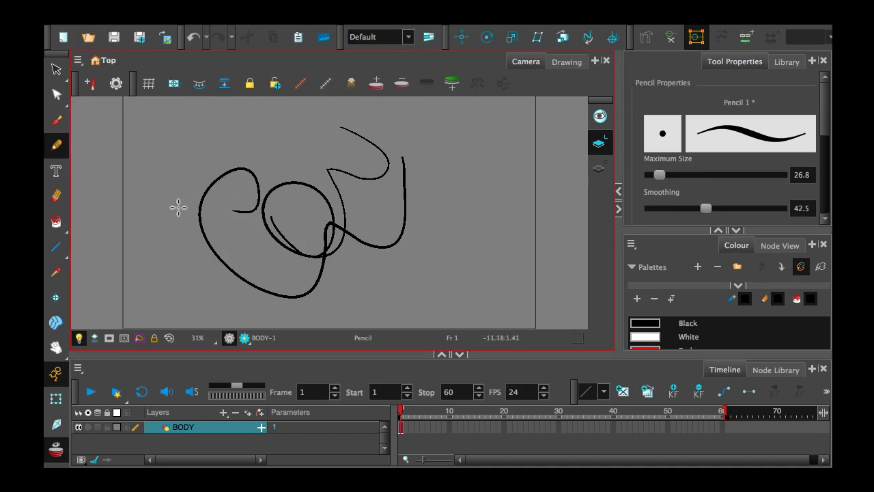
key("ctrl+z")
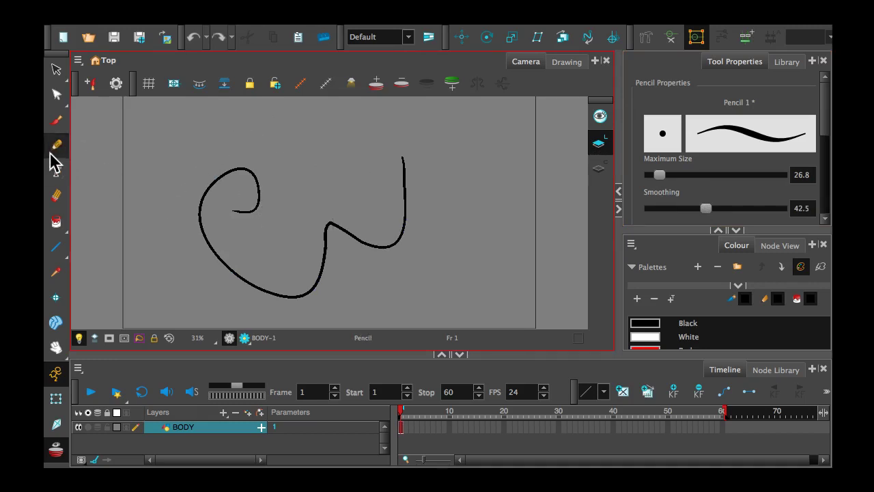
key("ctrl+z")
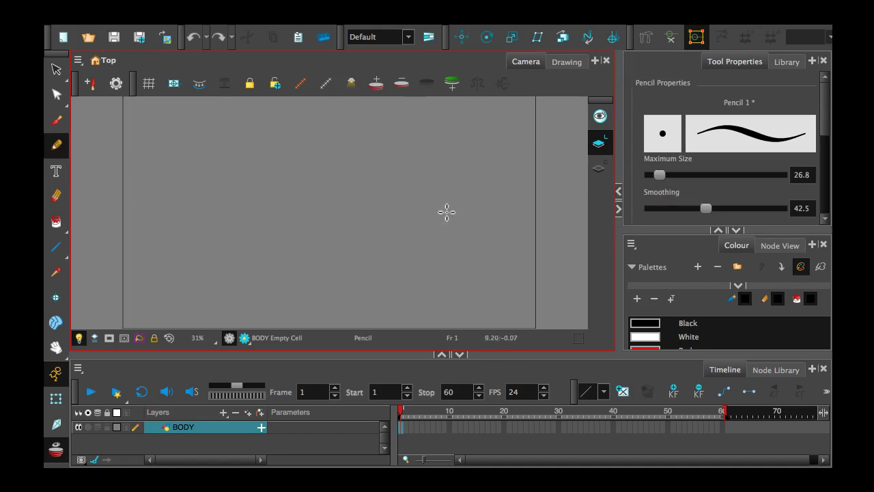
mouse_move(469, 245)
left_mouse_down()
mouse_move(361, 157)
mouse_move(285, 292)
mouse_move(195, 201)
mouse_move(192, 232)
left_mouse_up()
key("ctrl+z")
mouse_move(156, 168)
left_mouse_down()
mouse_move(168, 200)
mouse_move(219, 230)
mouse_move(284, 164)
left_mouse_up()
key("ctrl+z")
mouse_move(528, 285)
left_mouse_down()
mouse_move(413, 187)
mouse_move(258, 220)
mouse_move(240, 205)
left_mouse_up()
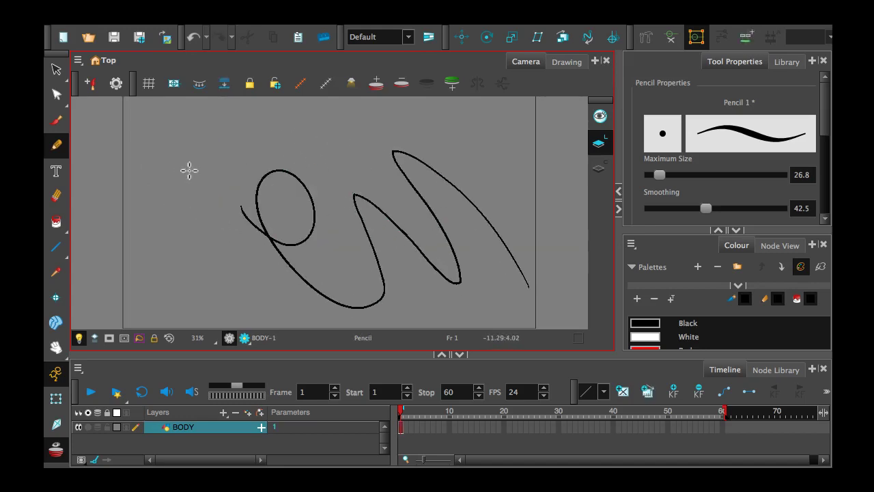
left_click_drag(161, 171, 180, 185)
key("ctrl+z")
key("ctrl+z")
- Check the Pencil's Auto Close Gap option and leave it enabled
left_click_drag(825, 115, 821, 204)
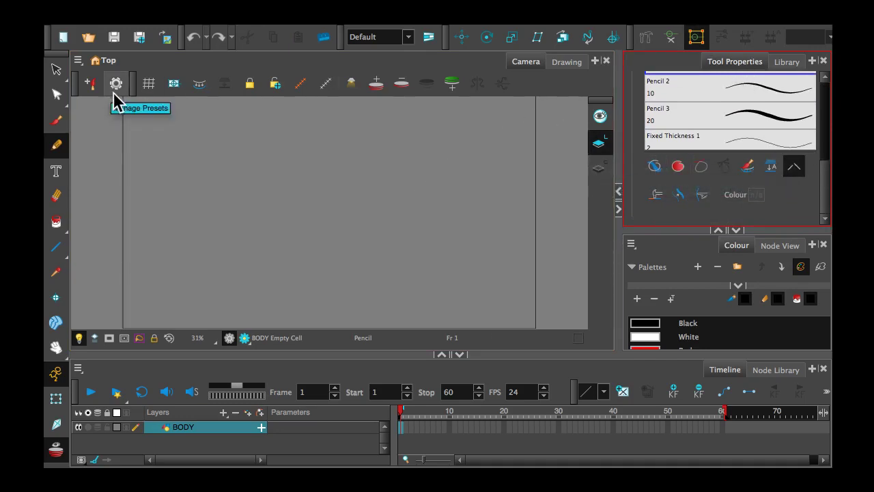
mouse_move(824, 217)
left_mouse_down()
mouse_move(824, 140)
mouse_move(824, 216)
left_mouse_up()
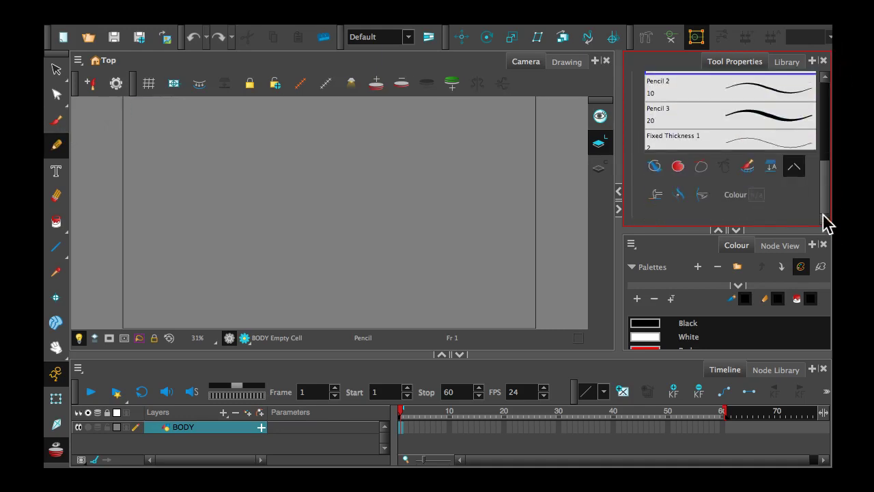
left_click(798, 168)
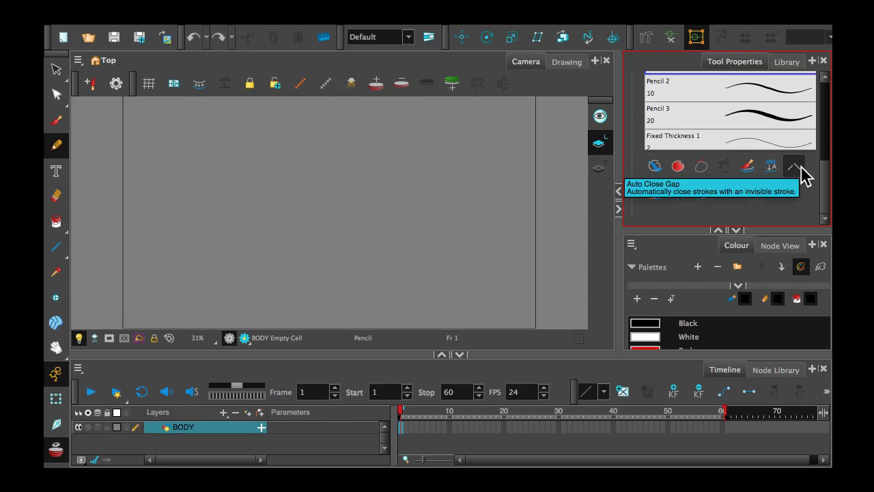
left_click(794, 166)
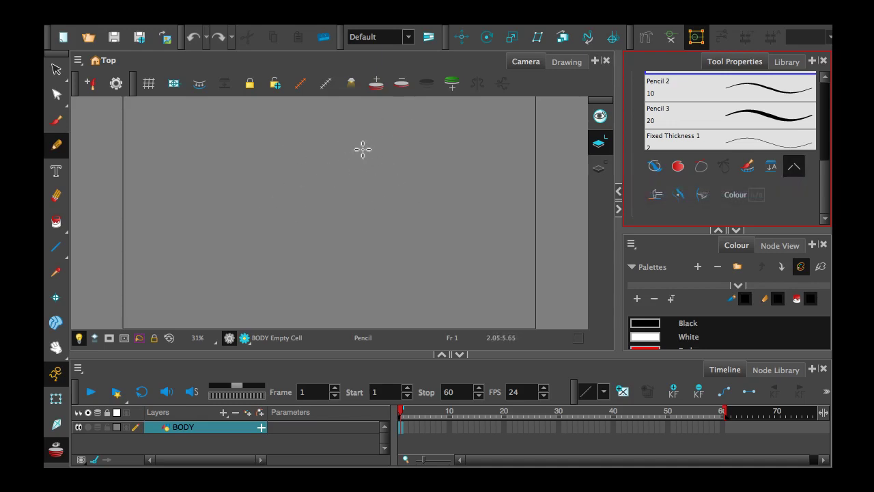
- Draw a closed pear-shaped body outline on frame 1, slanting from a wide lower-left lobe to a narrower upper-right tip
left_click_drag(824, 186, 830, 121)
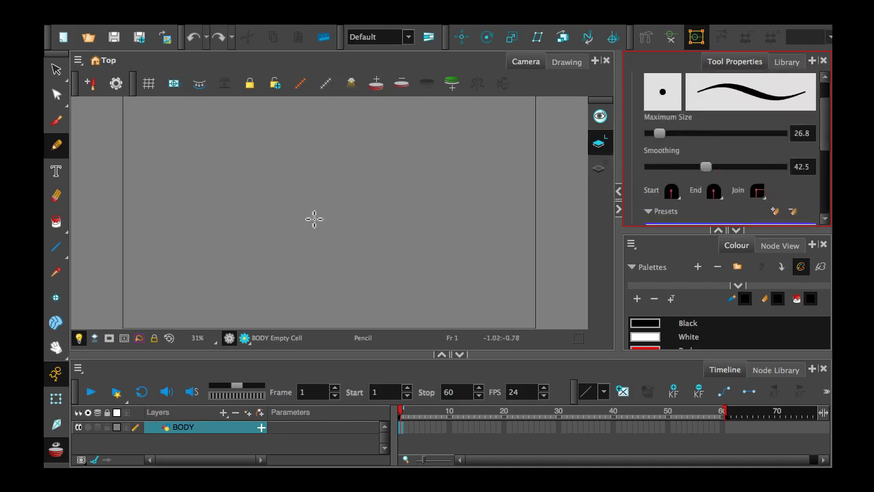
left_click(395, 154)
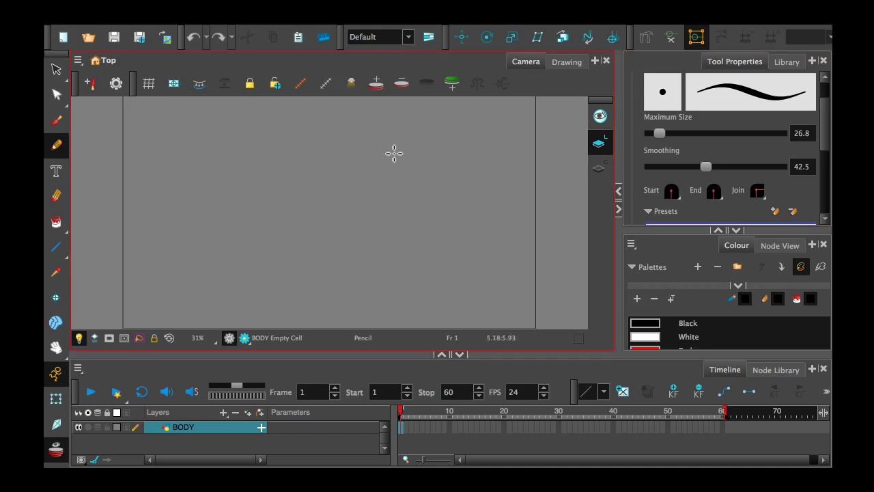
mouse_move(377, 147)
left_mouse_down()
mouse_move(336, 159)
mouse_move(261, 206)
mouse_move(199, 222)
mouse_move(193, 247)
mouse_move(265, 314)
mouse_move(297, 307)
mouse_move(389, 199)
mouse_move(400, 179)
mouse_move(393, 153)
left_mouse_up()
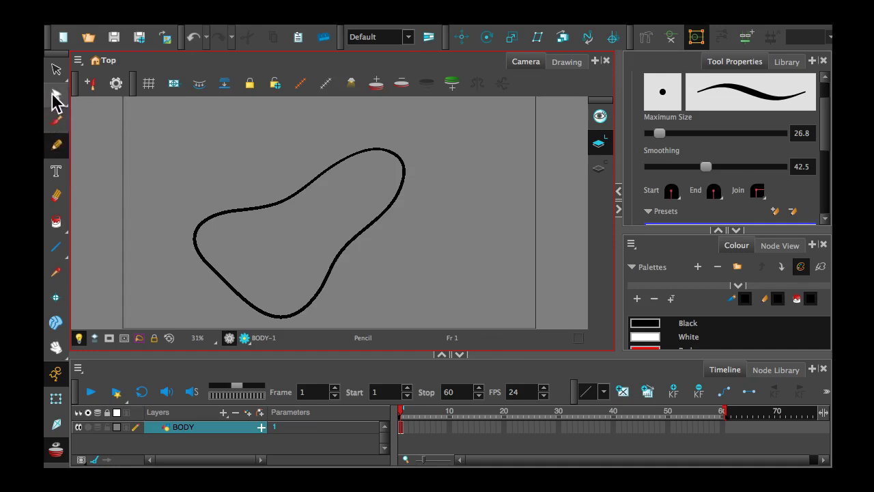
- Reshape the outline's left lobe with the Contour Editor, moving its upper point and adjusting the lower-left point's Bezier handles
left_click_drag(56, 99, 81, 91)
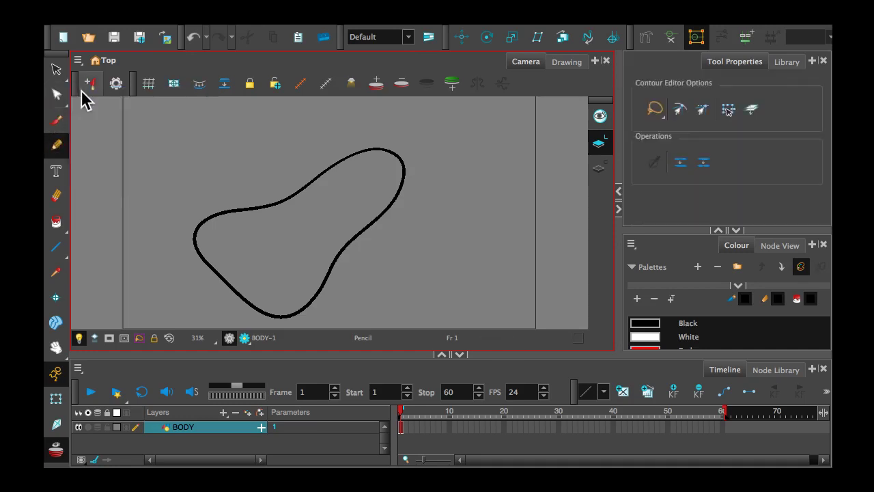
left_click(217, 220)
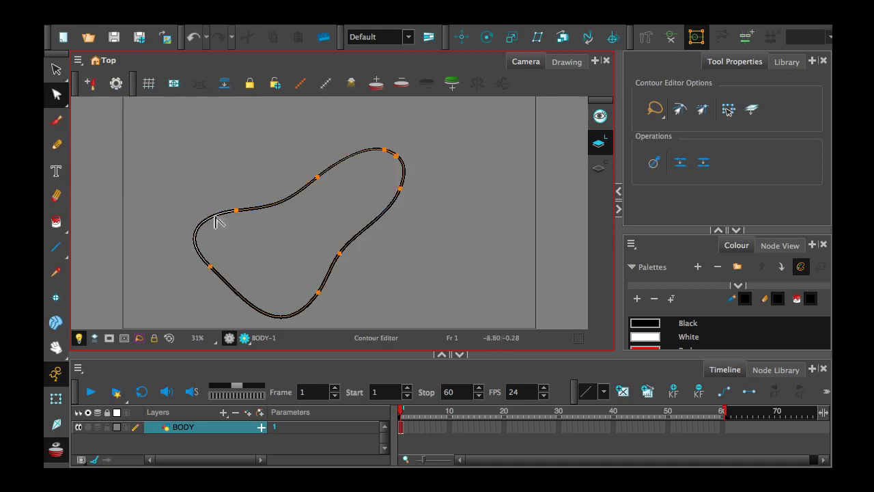
mouse_move(200, 226)
left_mouse_down()
mouse_move(211, 223)
mouse_move(207, 230)
left_mouse_up()
mouse_move(261, 195)
left_mouse_down()
mouse_move(261, 211)
mouse_move(256, 204)
left_mouse_up()
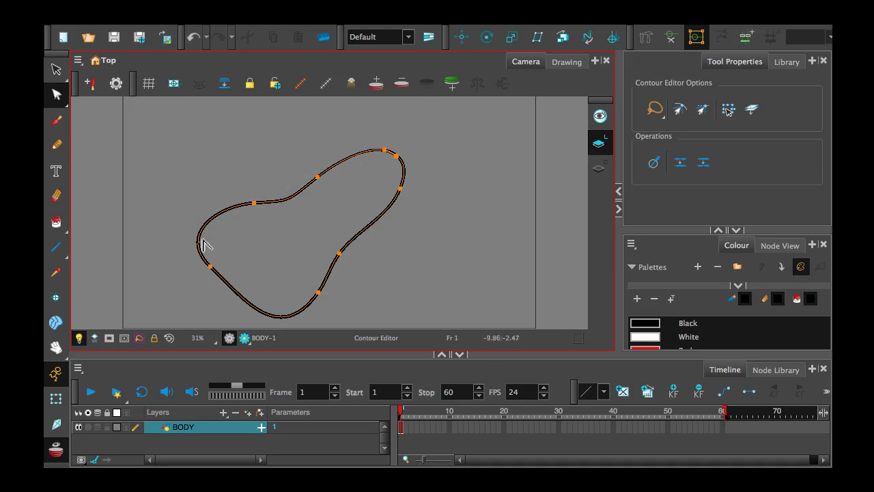
left_click(209, 267)
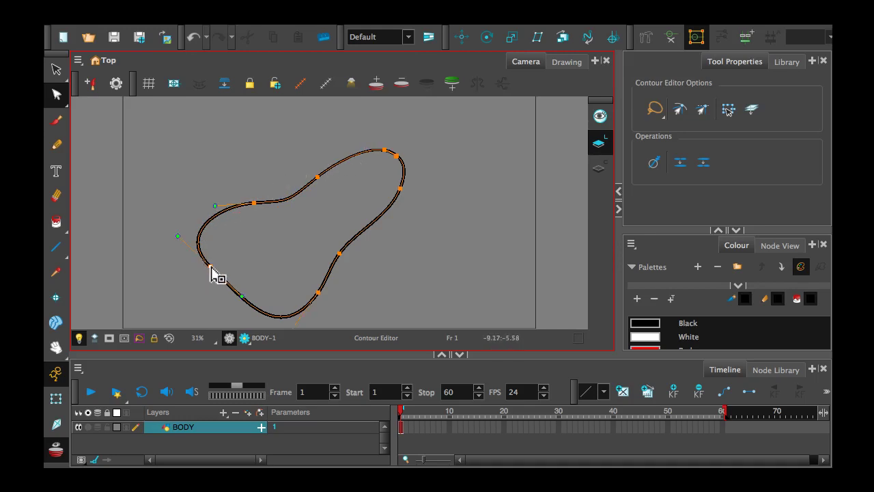
left_click_drag(177, 236, 185, 233)
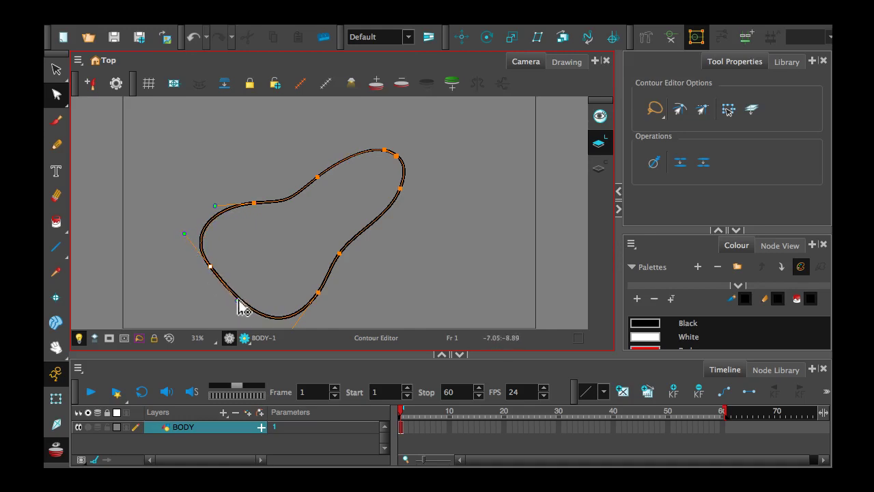
left_click_drag(235, 300, 236, 301)
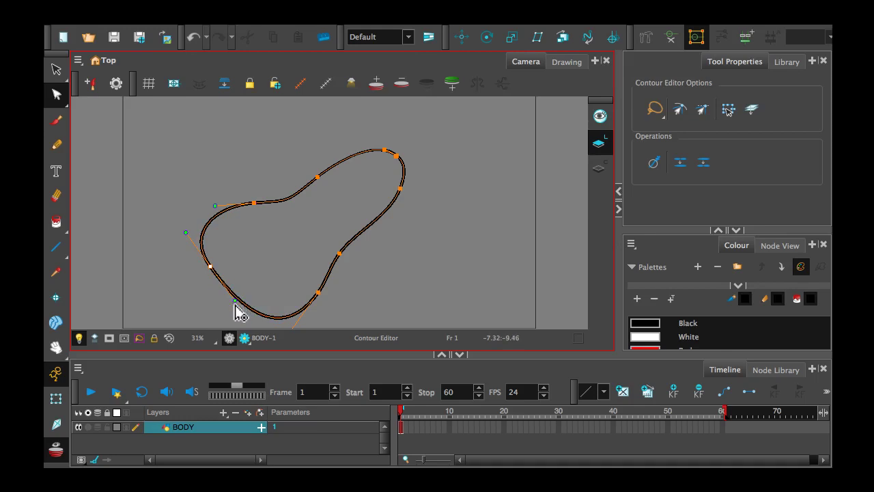
- Add a contour point on the lower-left stretch of the body outline
scroll(196, 296, "up", 3)
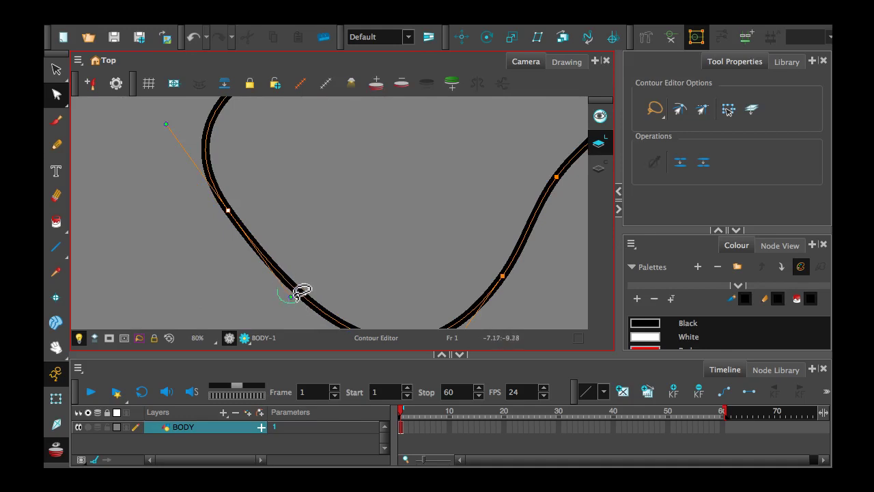
left_click(291, 289)
left_click(298, 300)
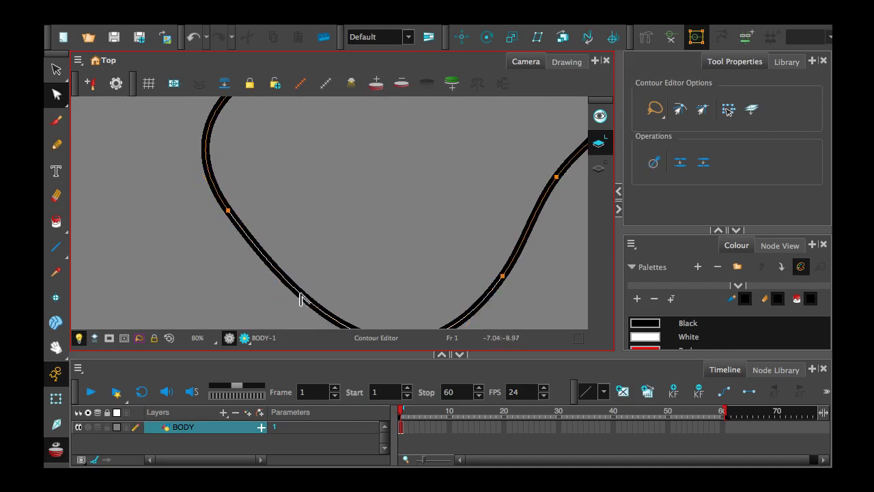
scroll(305, 299, "down", 3)
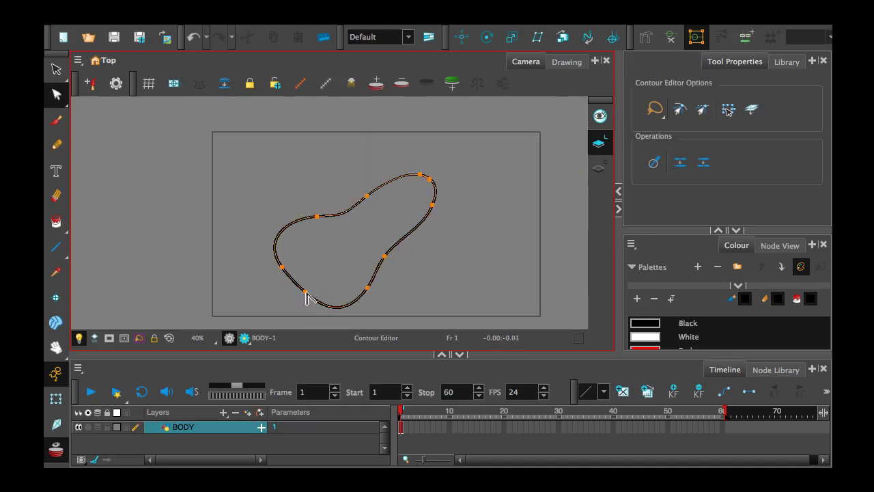
scroll(305, 299, "up", 2)
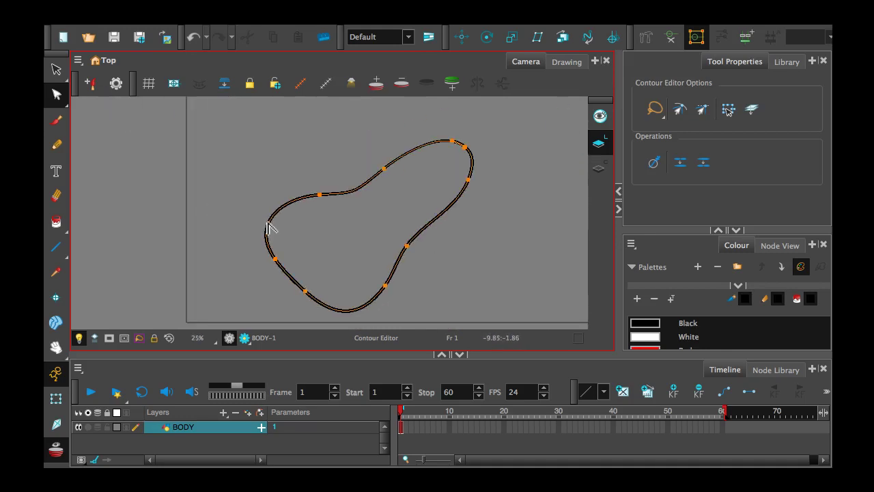
- Delete the two contour points along the lower-left curve and refine the outline's left and upper curves
key("Delete")
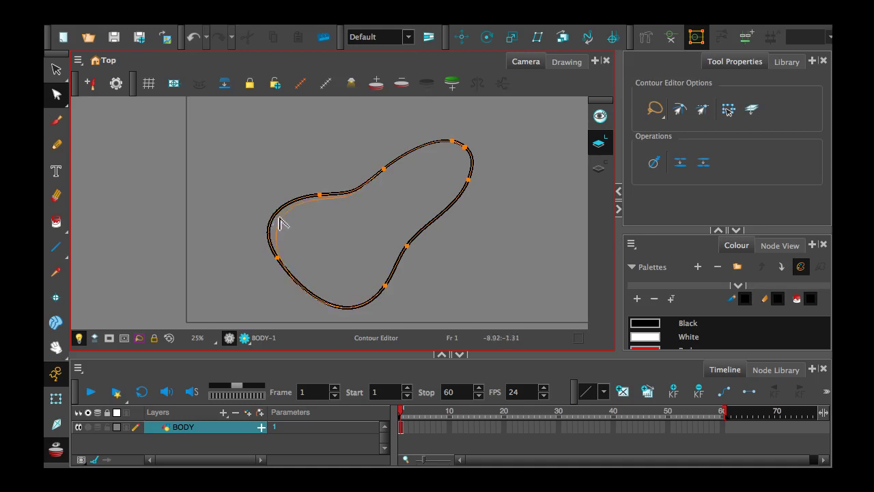
left_click(281, 224)
key("Delete")
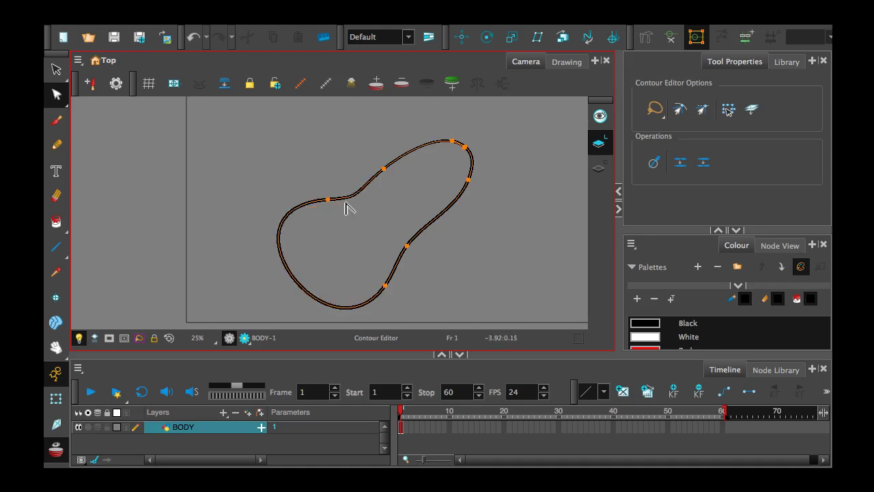
left_click_drag(353, 199, 356, 194)
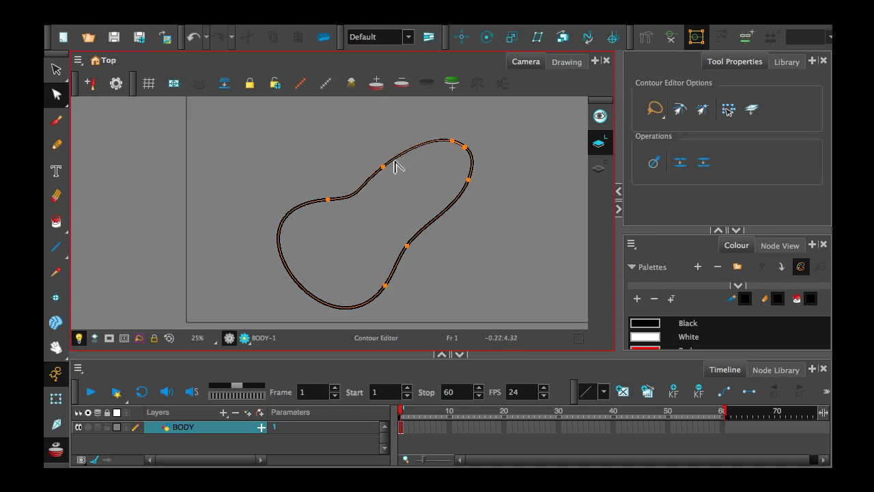
left_click_drag(398, 168, 384, 167)
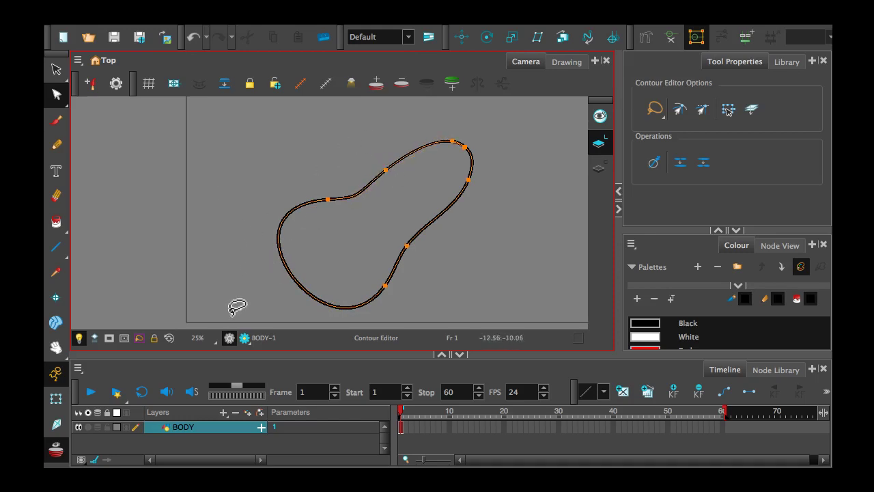
- Examine the overlapping line ends at the body outline's upper-right tip and look through the Pencil tool's properties
scroll(225, 310, "up", 1)
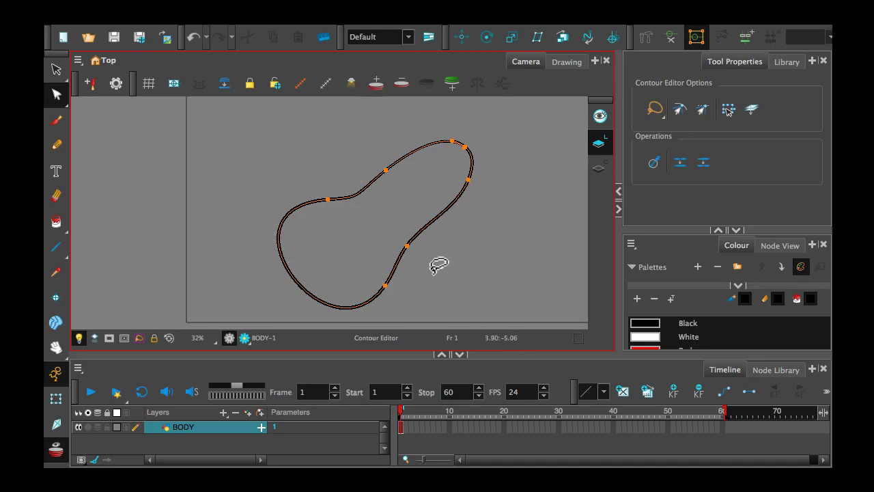
scroll(480, 121, "up", 3)
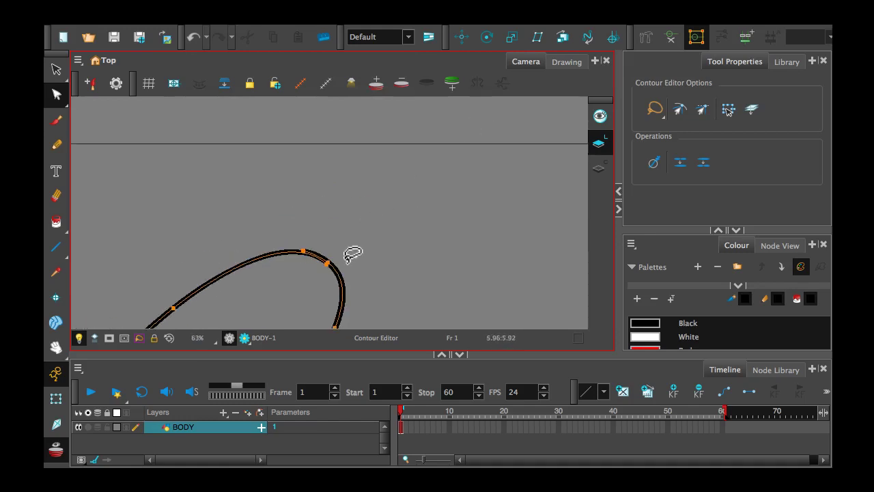
scroll(352, 254, "up", 3)
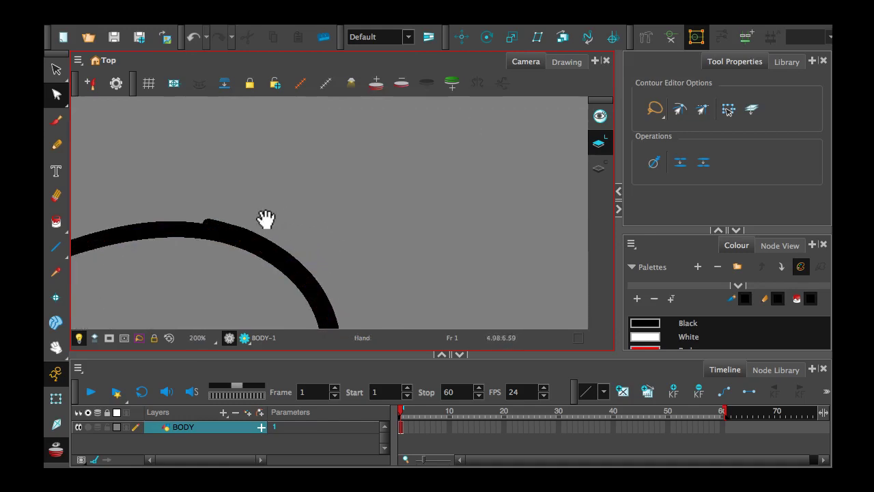
scroll(385, 94, "up", 4)
left_click_drag(419, 144, 385, 203)
scroll(390, 196, "up", 2)
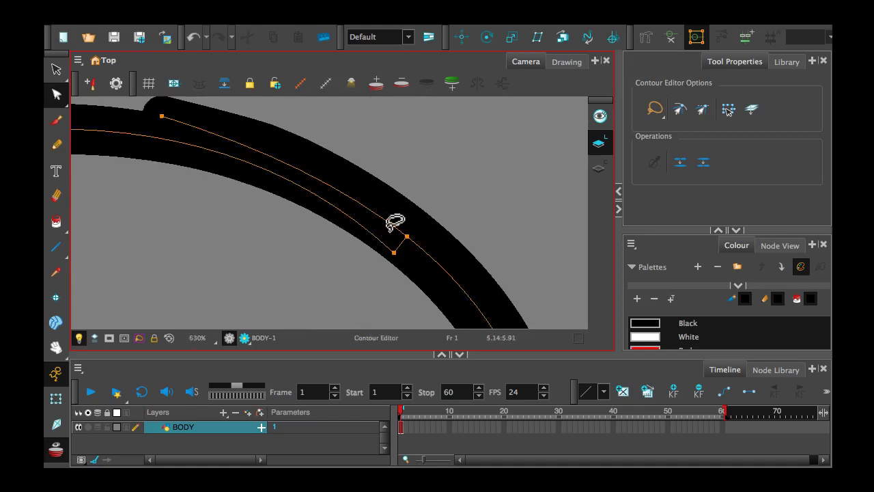
left_click(56, 144)
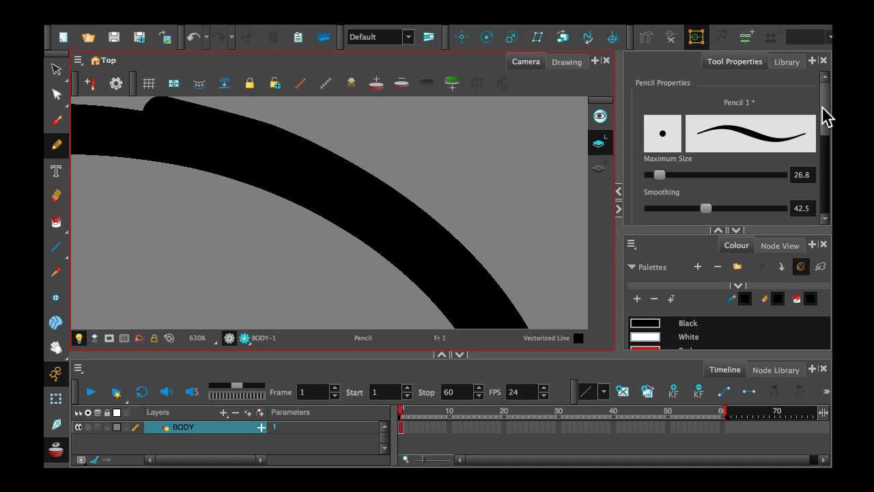
left_click_drag(825, 117, 843, 215)
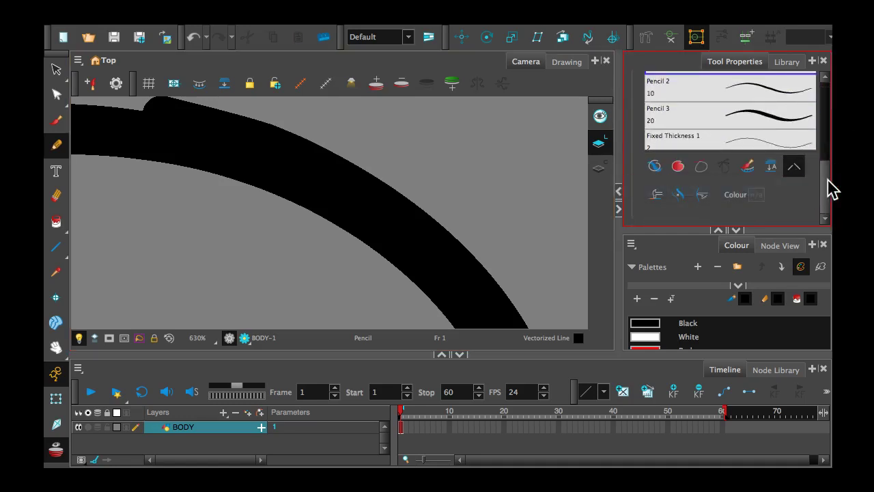
left_click_drag(826, 190, 824, 103)
- Select the outline's upper curve with the Contour Editor and examine where its end meets the overlapping stretch at the tip
left_click(56, 95)
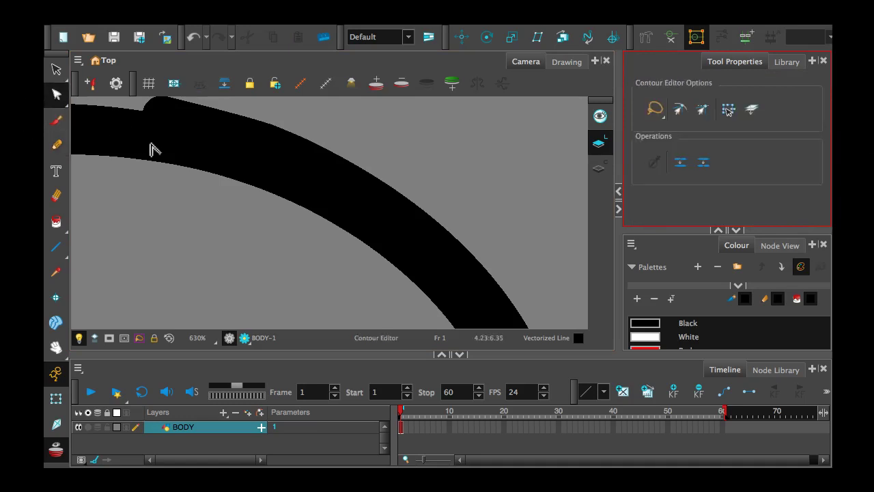
left_click(154, 145)
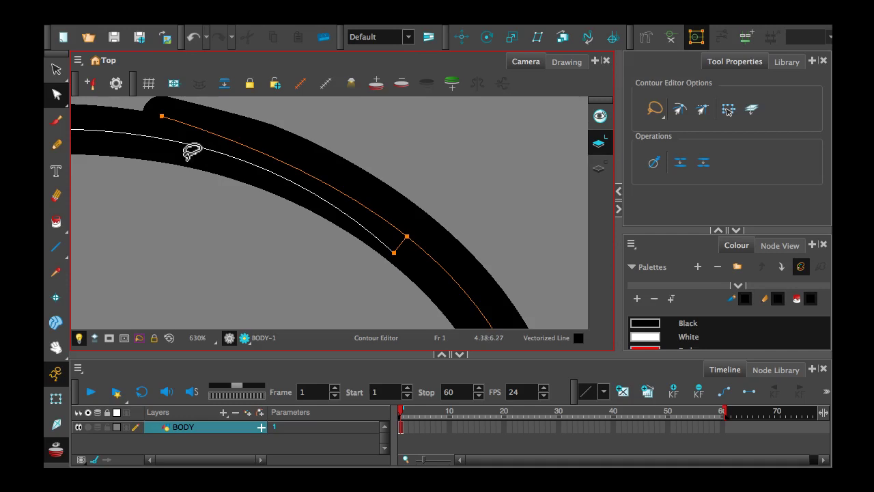
scroll(226, 217, "down", 7)
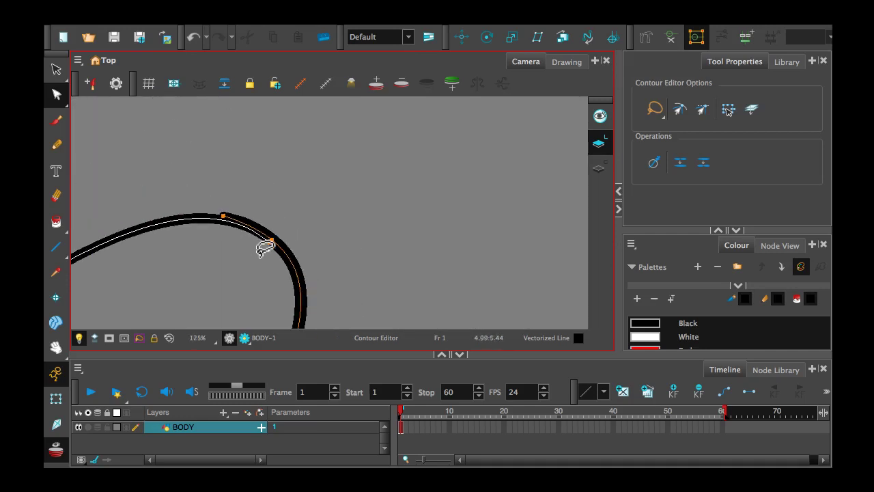
scroll(264, 248, "down", 1)
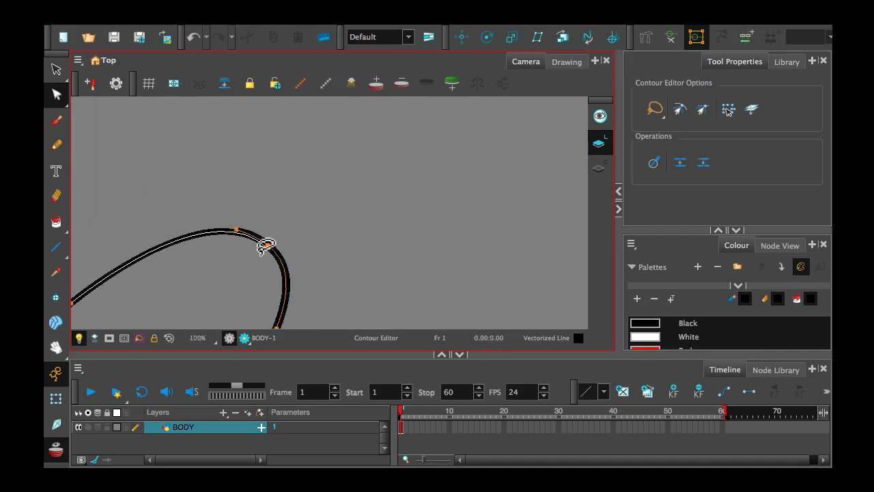
scroll(264, 247, "up", 5)
key("space")
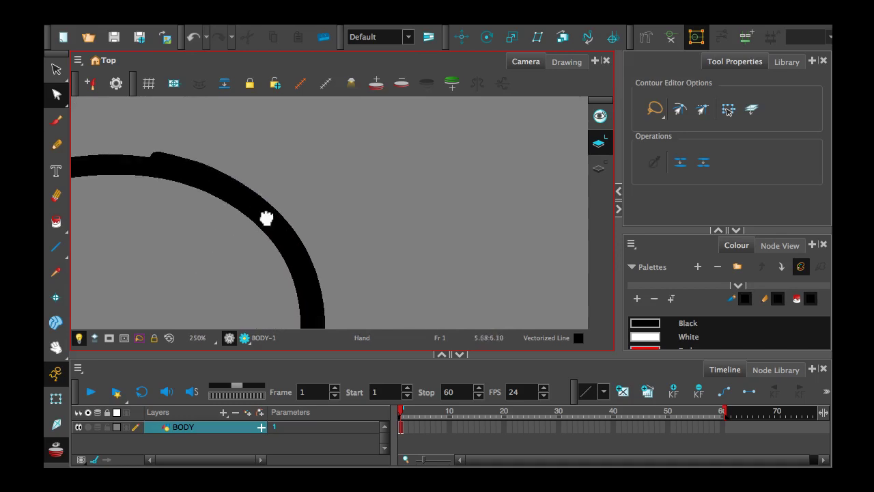
scroll(267, 218, "up", 5)
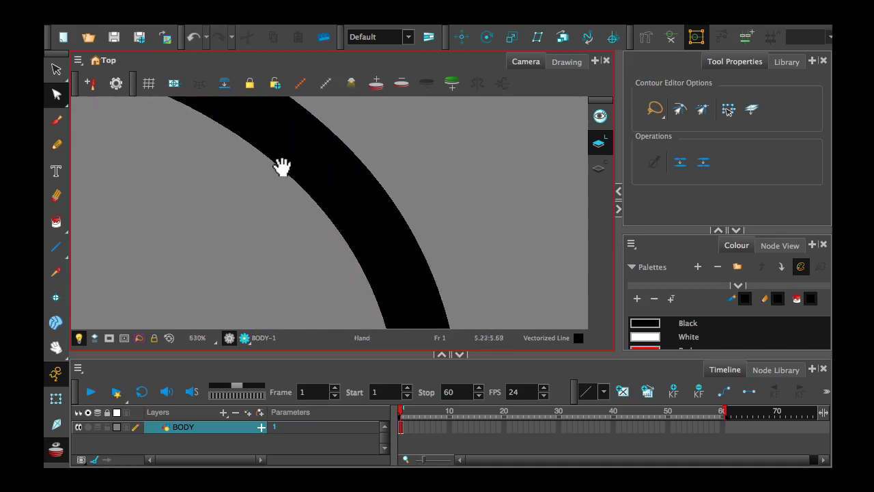
left_click_drag(282, 168, 332, 287)
scroll(311, 234, "up", 2)
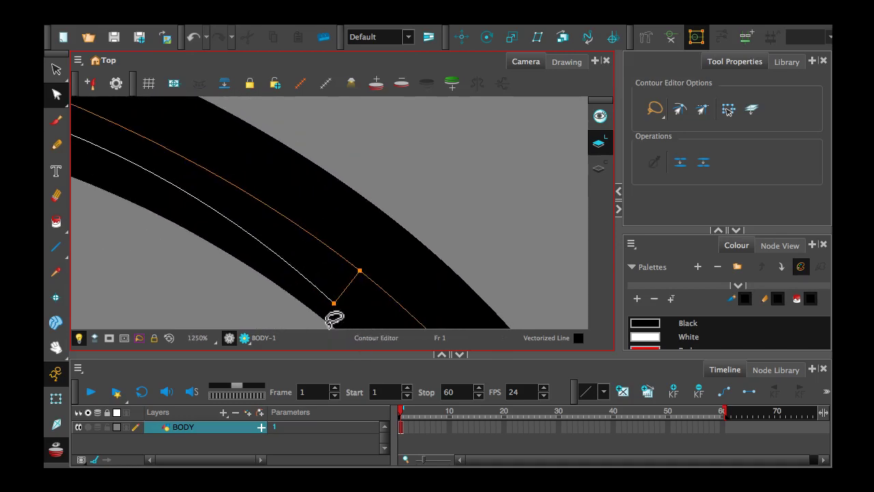
scroll(336, 312, "down", 8)
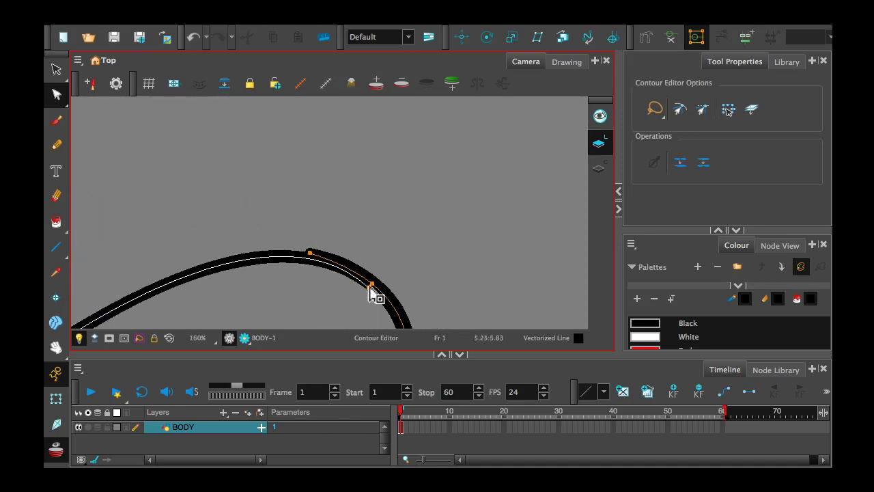
key("space")
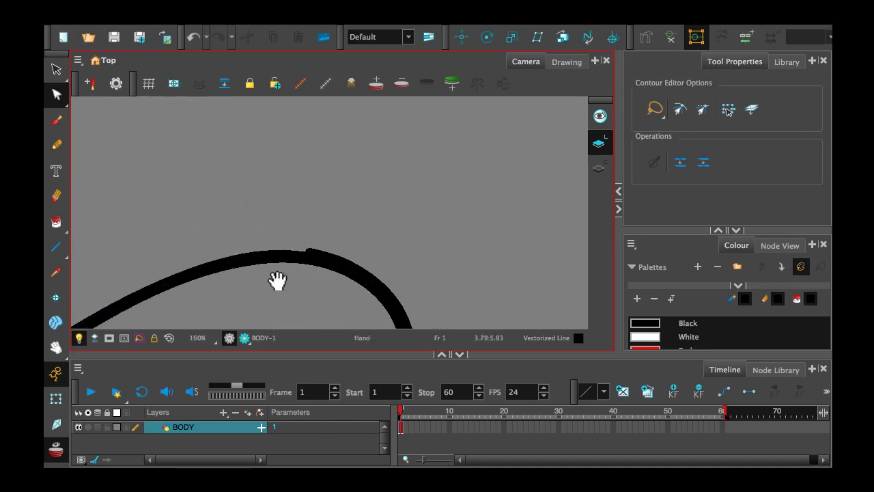
mouse_move(277, 279)
left_mouse_down()
mouse_move(298, 205)
mouse_move(408, 144)
mouse_move(397, 175)
left_mouse_up()
scroll(395, 182, "down", 1)
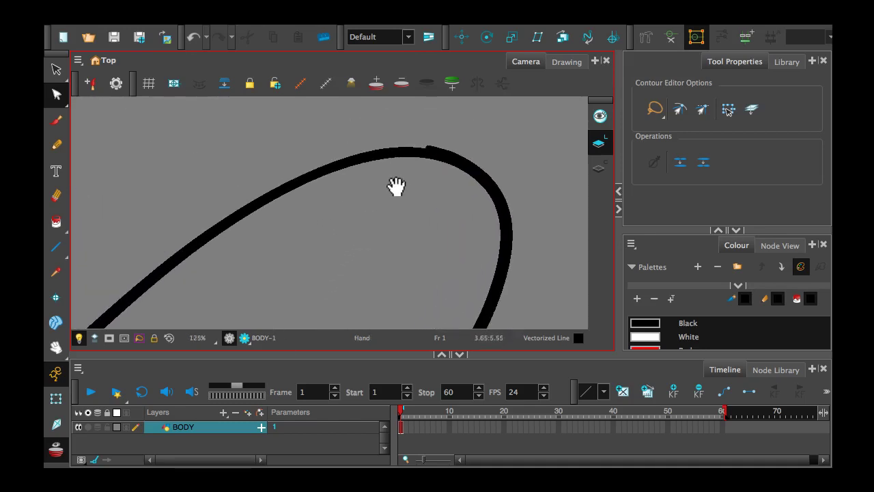
left_click_drag(334, 276, 363, 190)
scroll(412, 191, "down", 4)
key("ctrl+a")
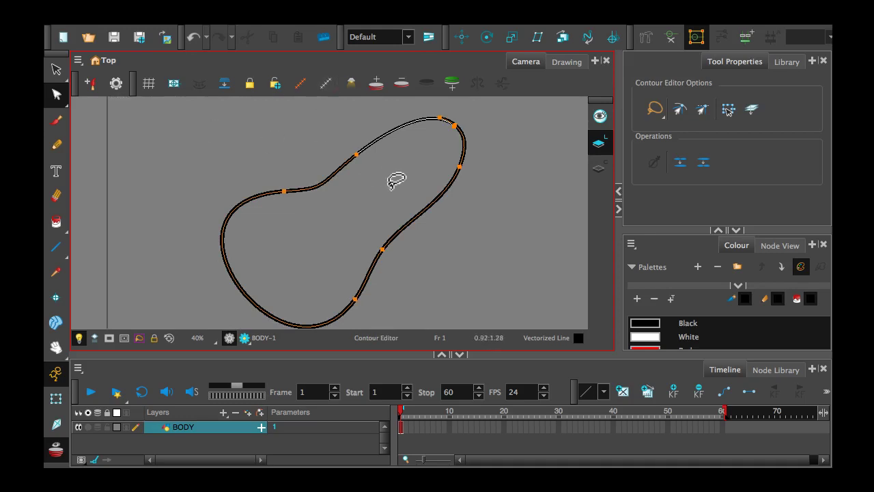
- Toggle the Show Strokes display with the Pencil active and inspect the outline's left-lobe curve with the Contour Editor
left_click(56, 146)
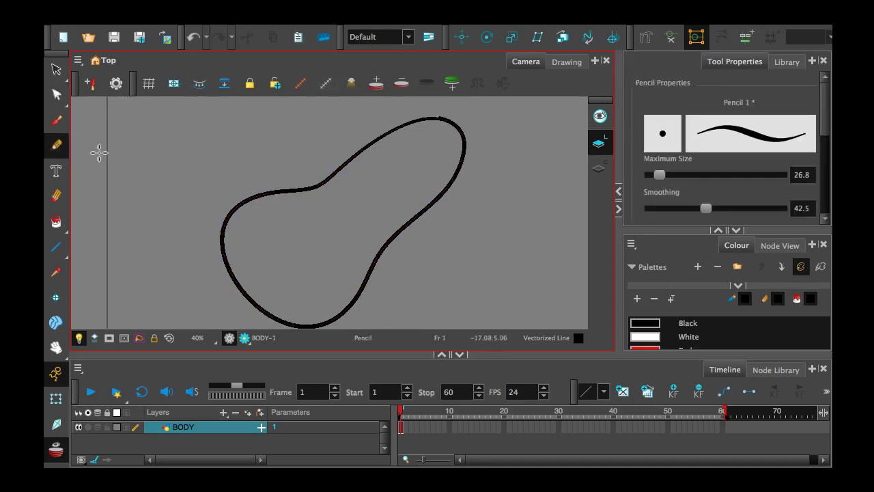
left_click(205, 84)
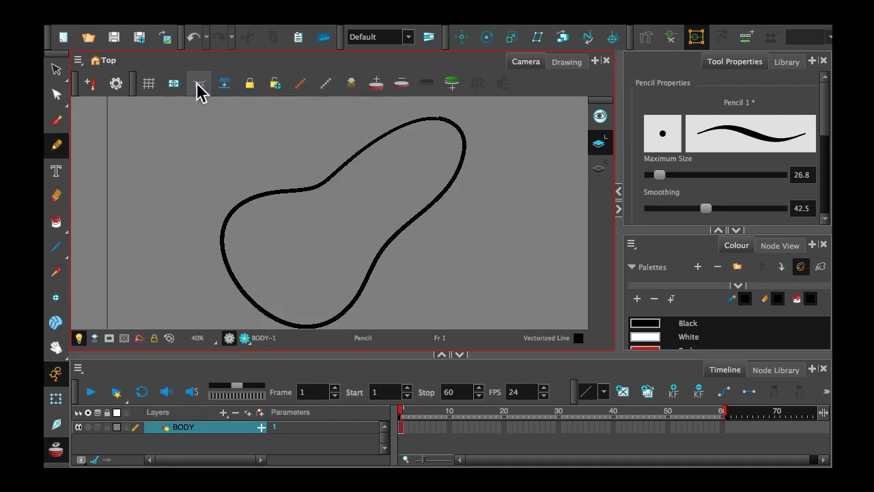
left_click(205, 84)
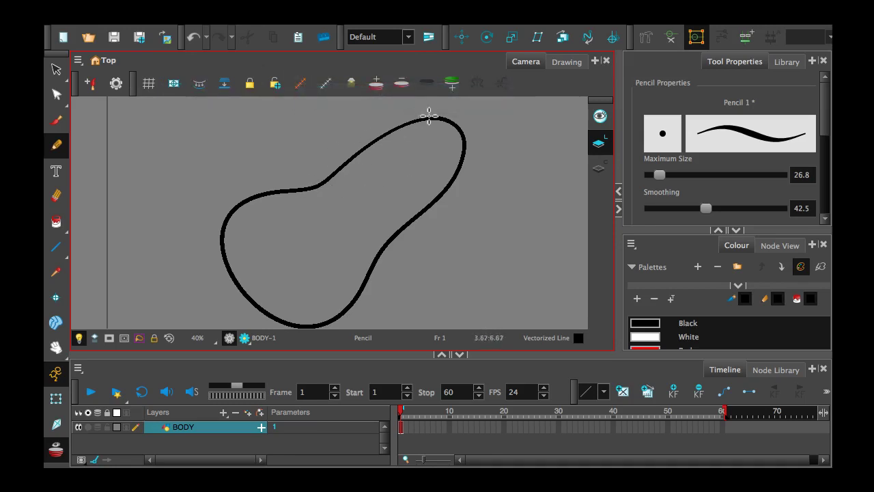
left_click(56, 95)
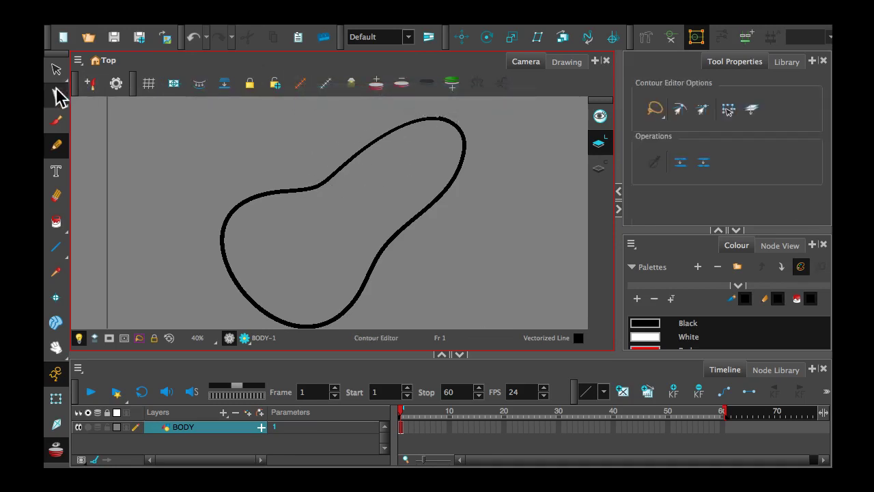
left_click(276, 199)
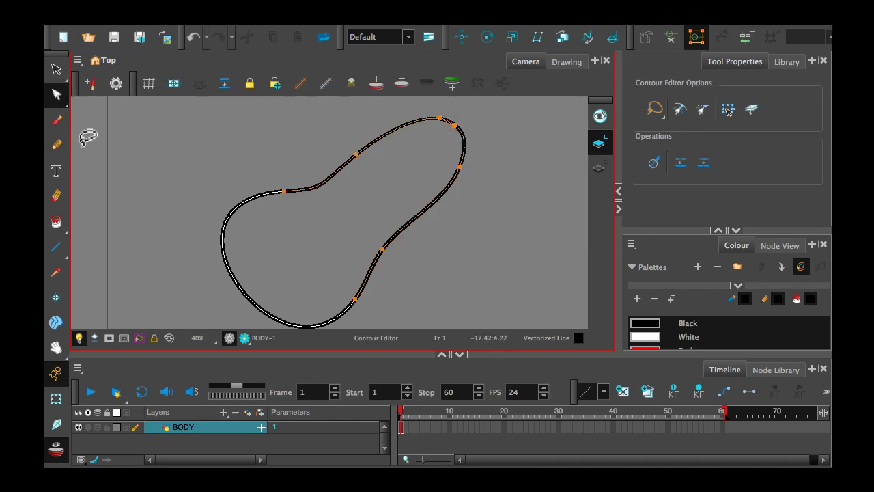
left_click(56, 146)
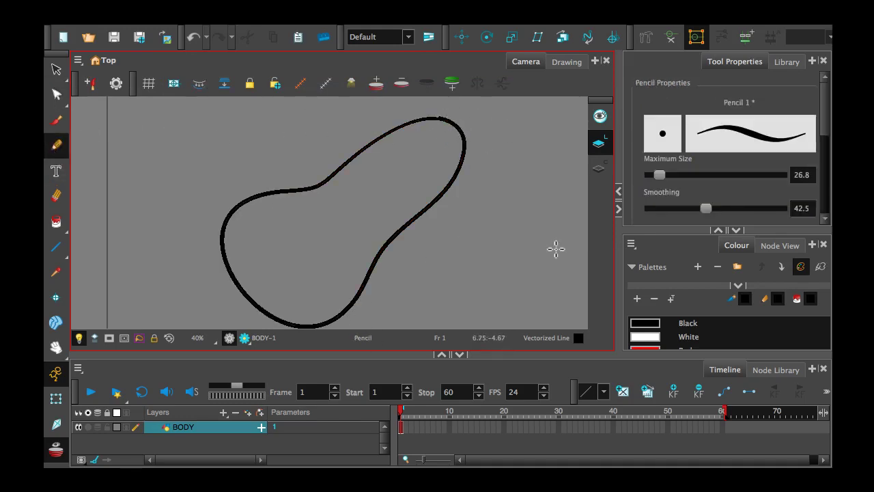
- Switch to the Colour Art layer and examine its strokes at the overlapping ends near the outline's upper-right tip
left_click(600, 170)
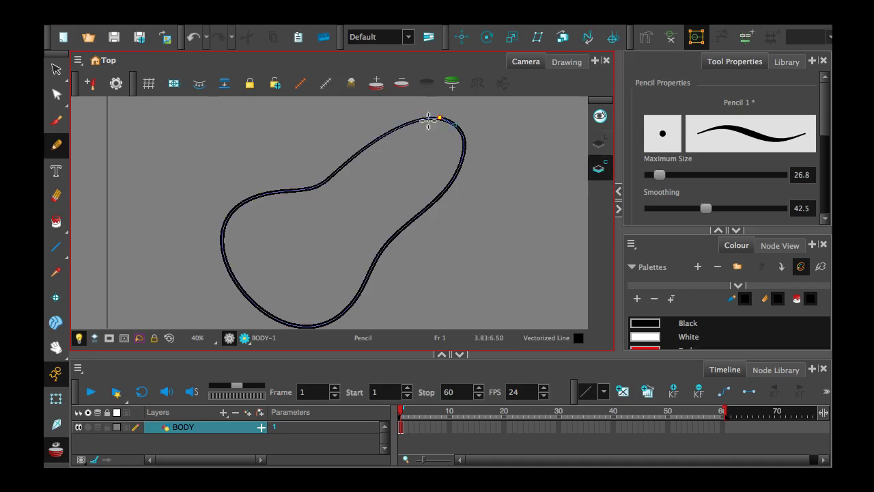
scroll(478, 134, "up", 3)
scroll(452, 140, "up", 2)
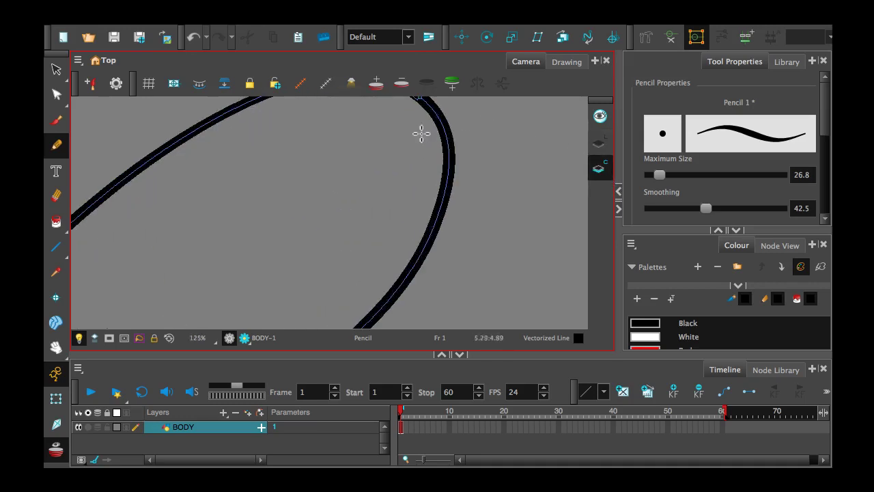
mouse_move(408, 117)
left_mouse_down()
mouse_move(408, 166)
mouse_move(426, 215)
left_mouse_up()
scroll(429, 209, "up", 4)
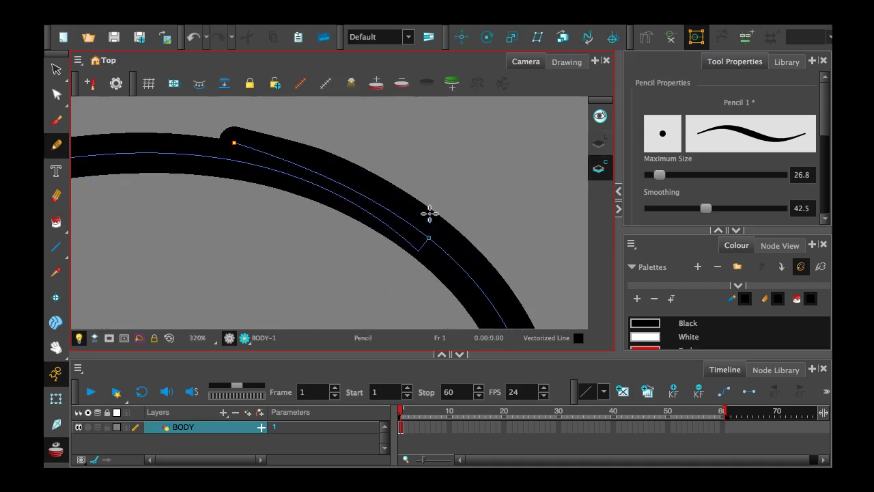
scroll(379, 243, "down", 10)
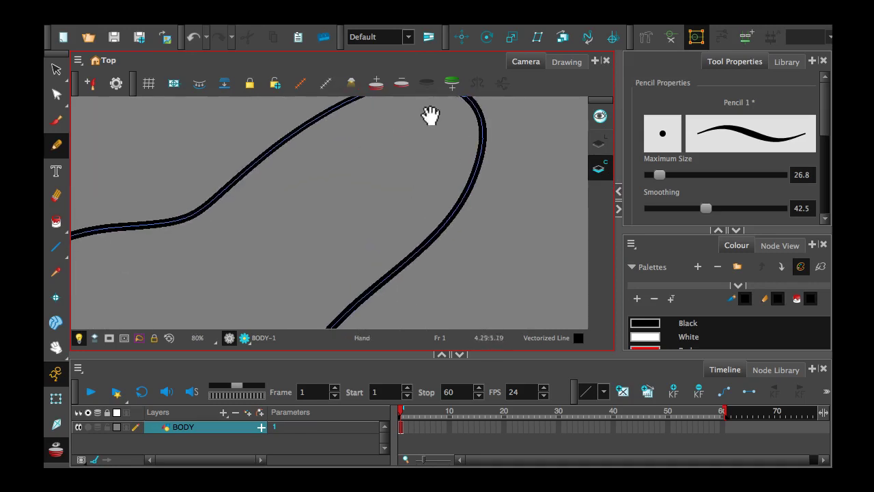
scroll(359, 209, "up", 1)
scroll(363, 201, "down", 1)
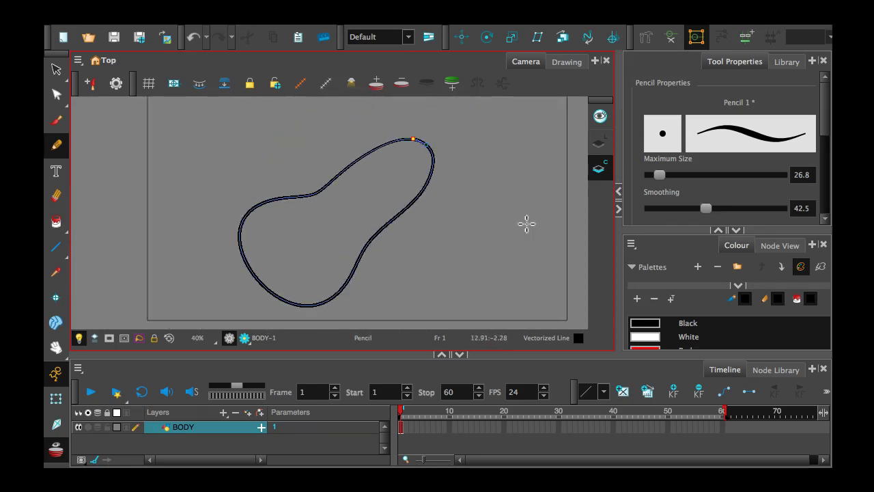
scroll(525, 225, "down", 2)
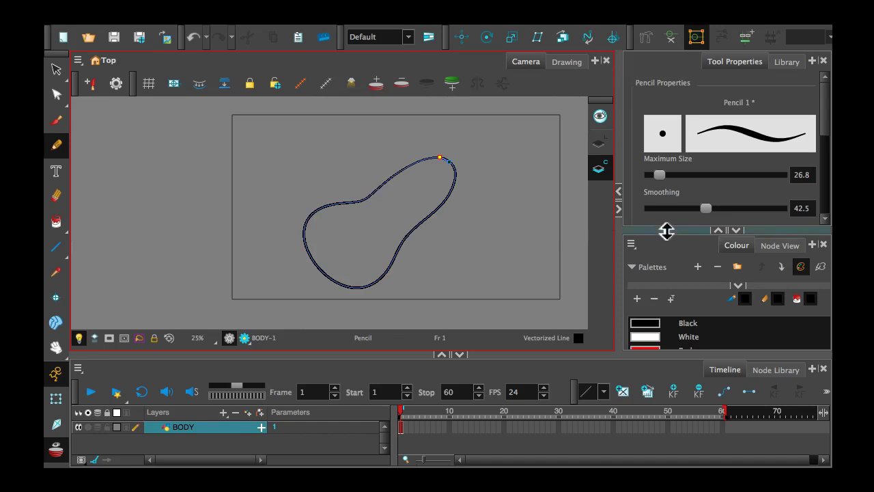
- Change the Blue swatch to hue 212, saturation 59, value 78 and fill the body shape with it on Colour Art
left_click_drag(667, 229, 667, 134)
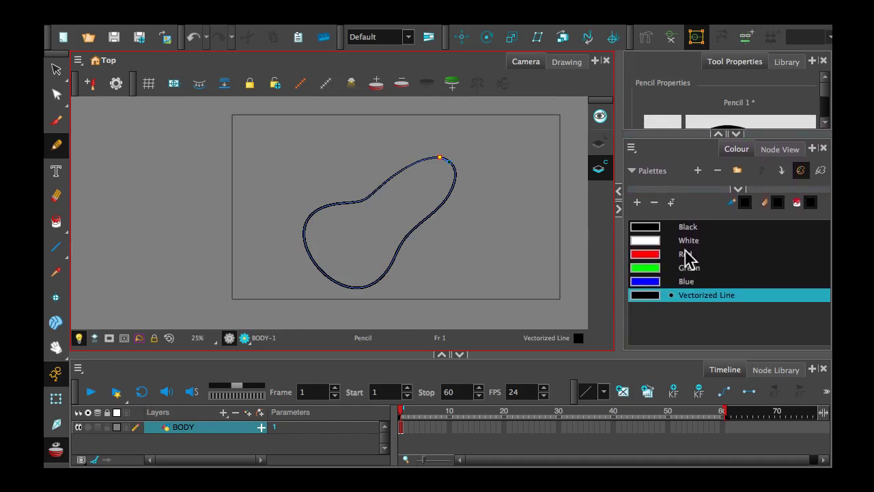
double_click(639, 280)
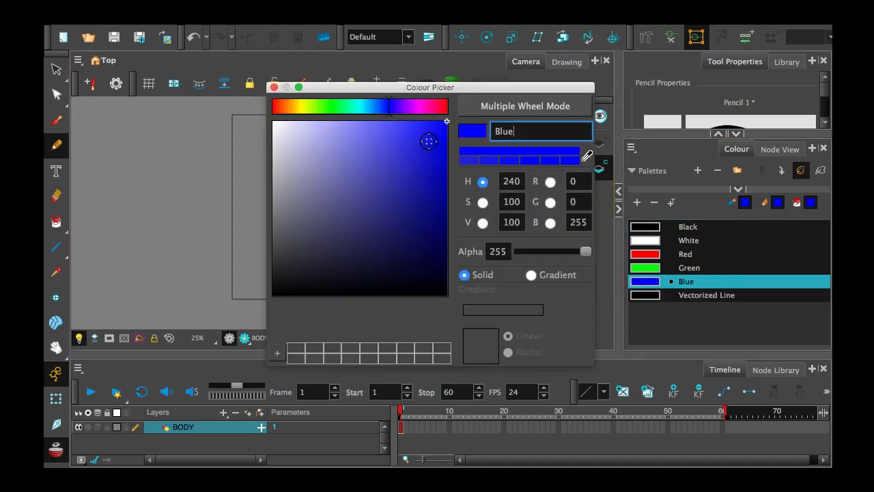
mouse_move(388, 107)
left_mouse_down()
mouse_move(376, 108)
mouse_move(380, 143)
mouse_move(371, 144)
mouse_move(368, 171)
mouse_move(376, 160)
left_mouse_up()
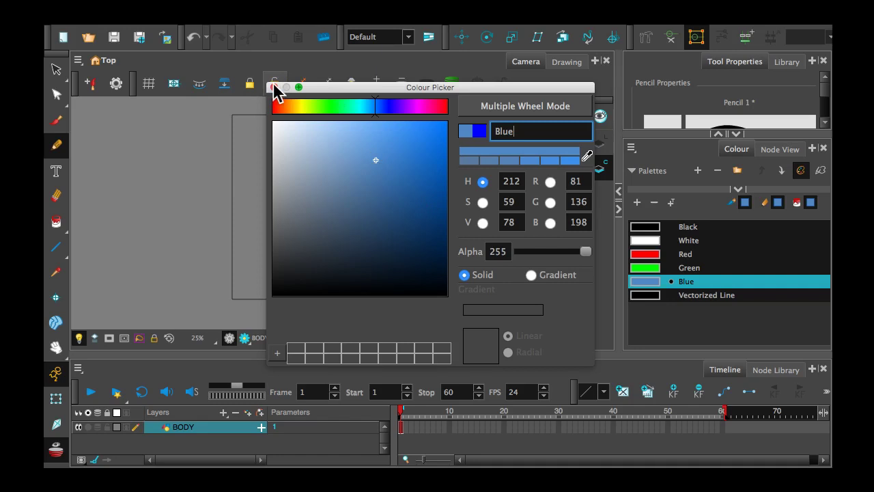
left_click(274, 87)
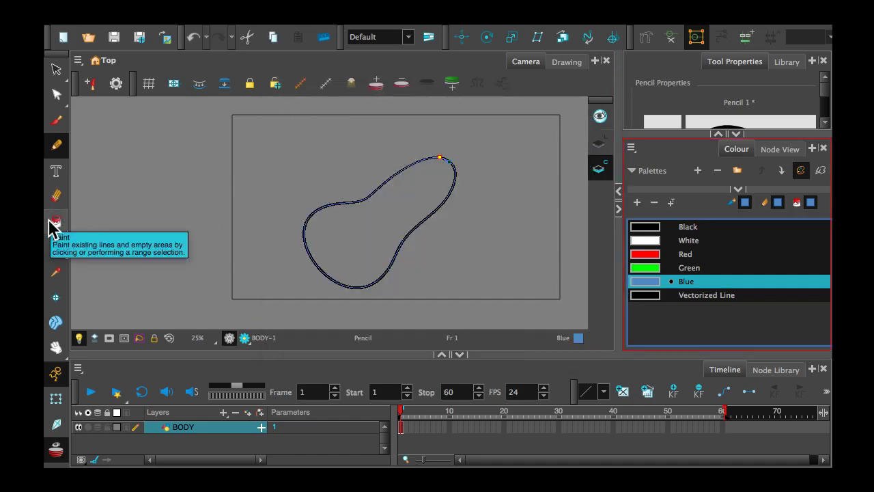
left_click(56, 222)
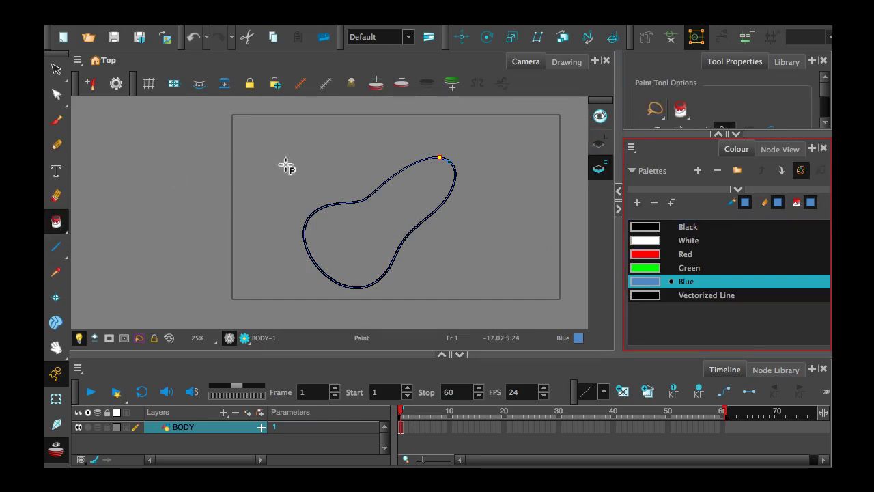
left_click(422, 189)
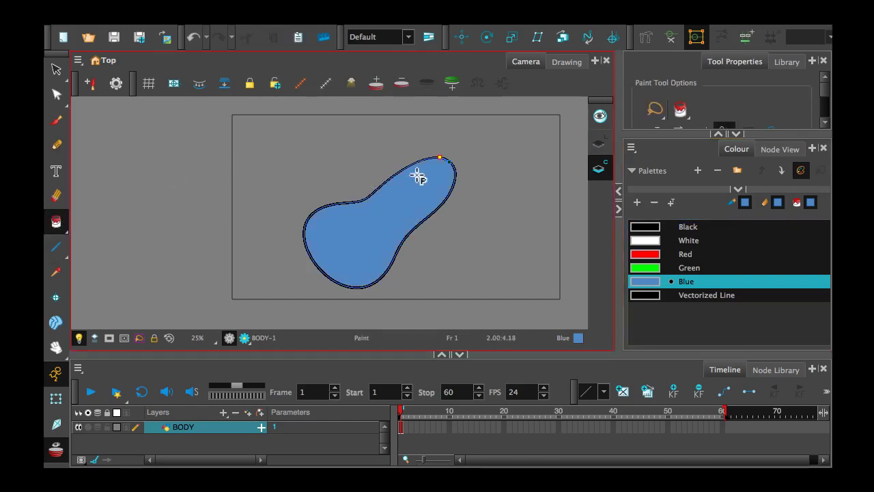
- Examine the blue Colour Art fill against the body's outline, close up at the upper-right tip and across the whole shape
scroll(567, 180, "up", 4)
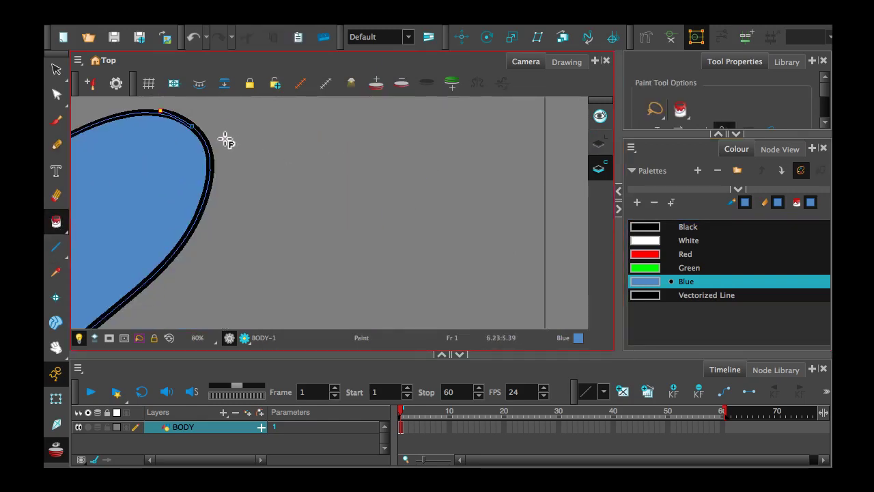
key("space")
mouse_move(211, 143)
left_mouse_down()
mouse_move(406, 106)
mouse_move(439, 200)
left_mouse_up()
scroll(440, 201, "down", 5)
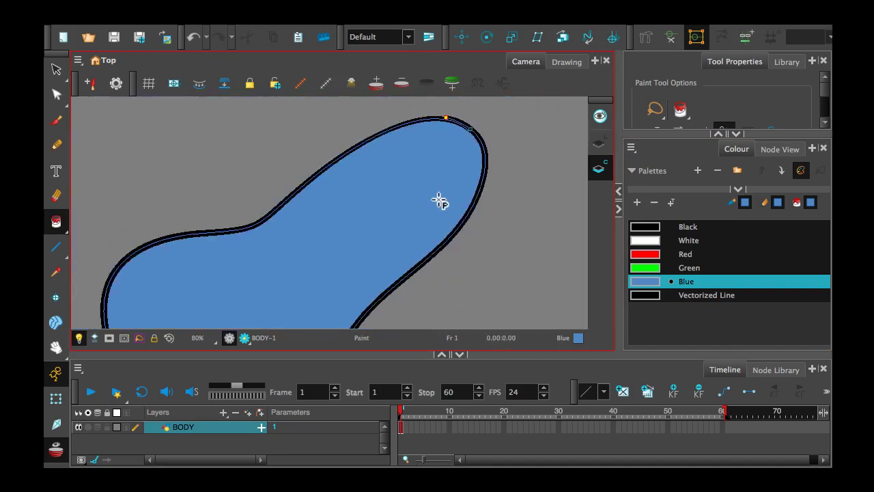
key("space")
mouse_move(453, 259)
left_mouse_down()
mouse_move(433, 198)
mouse_move(435, 220)
left_mouse_up()
scroll(435, 220, "up", 2)
scroll(420, 192, "down", 2)
scroll(421, 194, "up", 1)
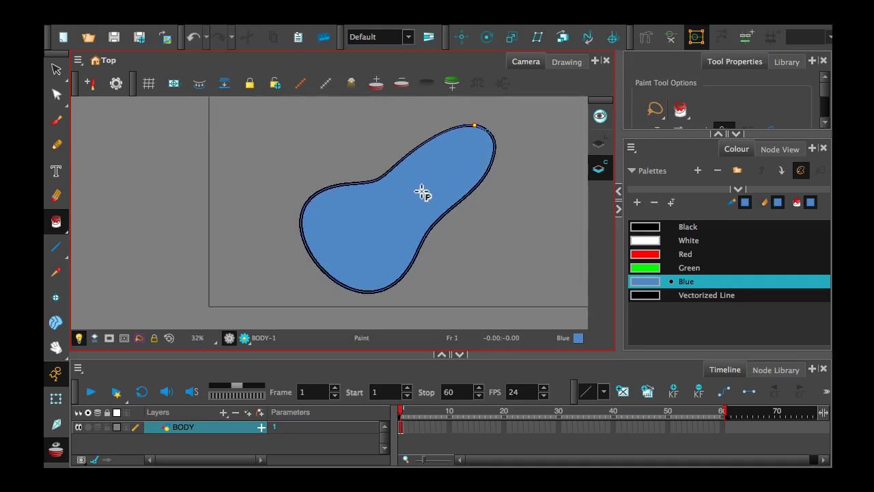
scroll(424, 193, "down", 1)
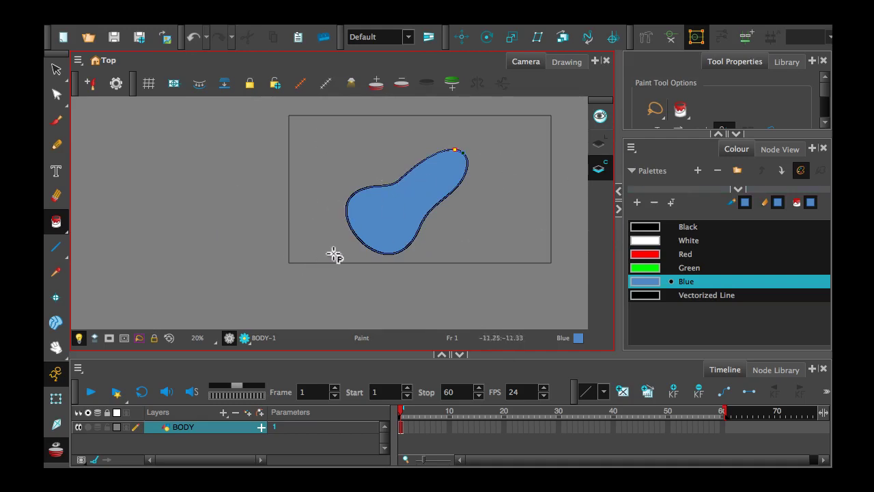
mouse_move(370, 219)
left_mouse_down()
mouse_move(345, 189)
mouse_move(332, 205)
mouse_move(357, 219)
mouse_move(332, 231)
mouse_move(328, 214)
left_mouse_up()
scroll(332, 205, "up", 1)
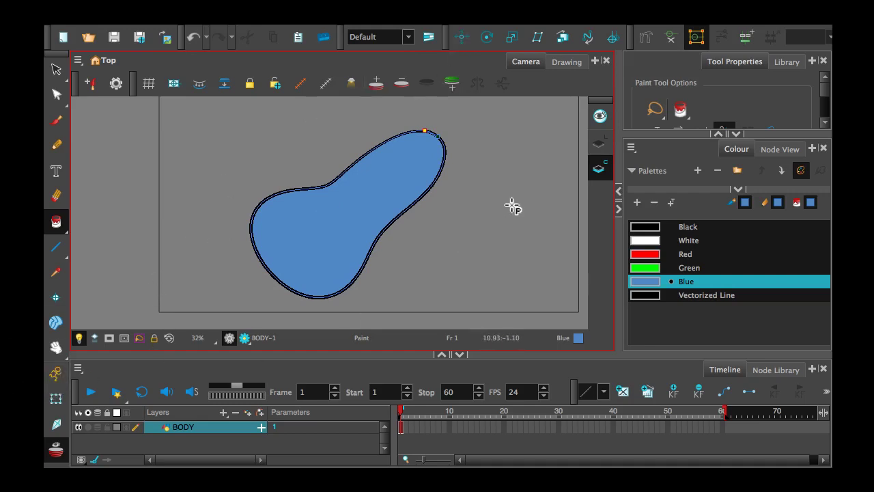
- Move the whole body with the Translate tool towards the upper-right corner of the camera frame
left_click(56, 399)
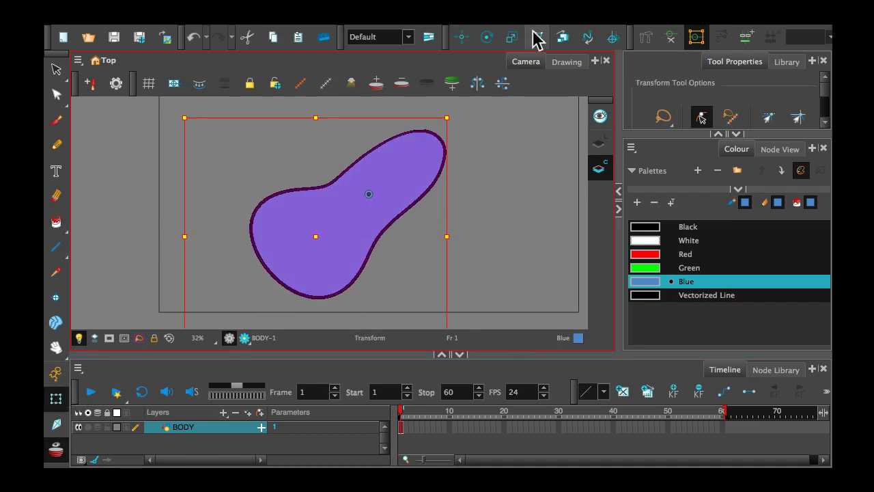
left_click(468, 33)
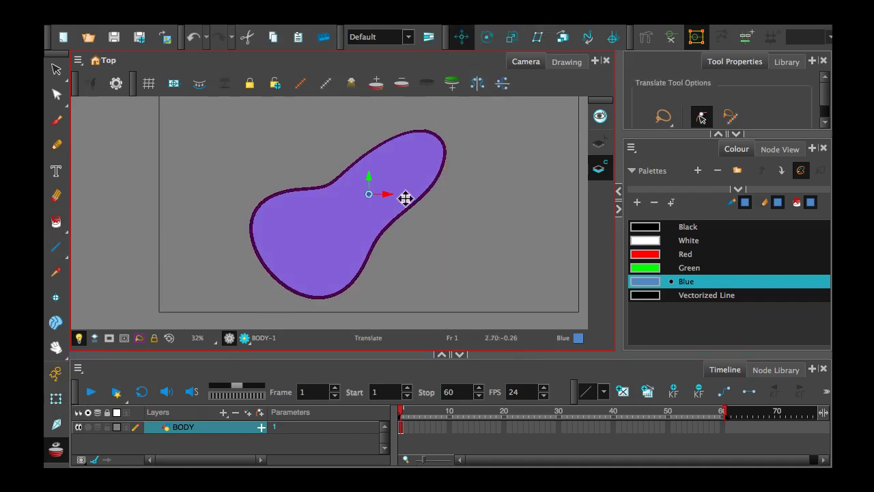
left_click_drag(386, 195, 414, 177)
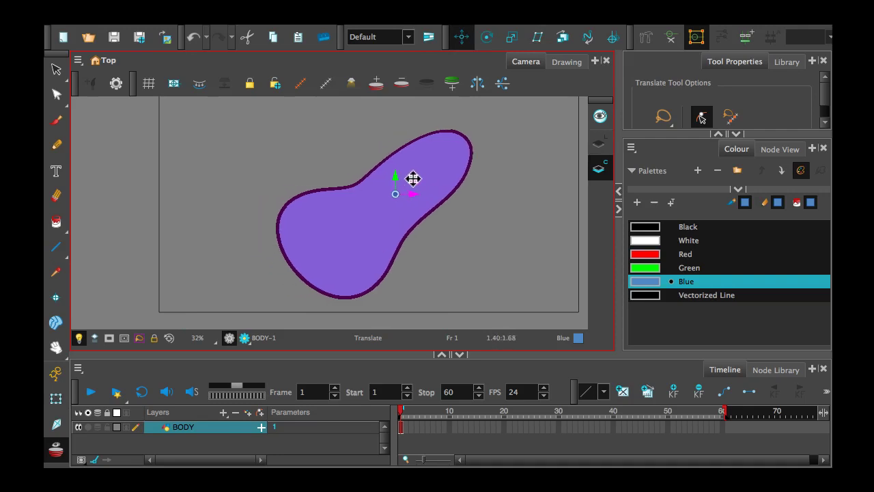
left_click_drag(376, 214, 419, 164)
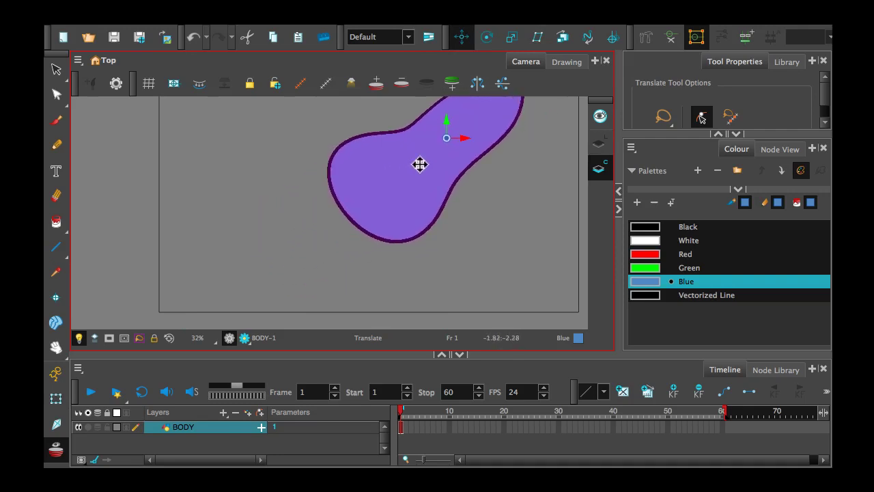
scroll(453, 172, "up", 3)
scroll(468, 195, "down", 5)
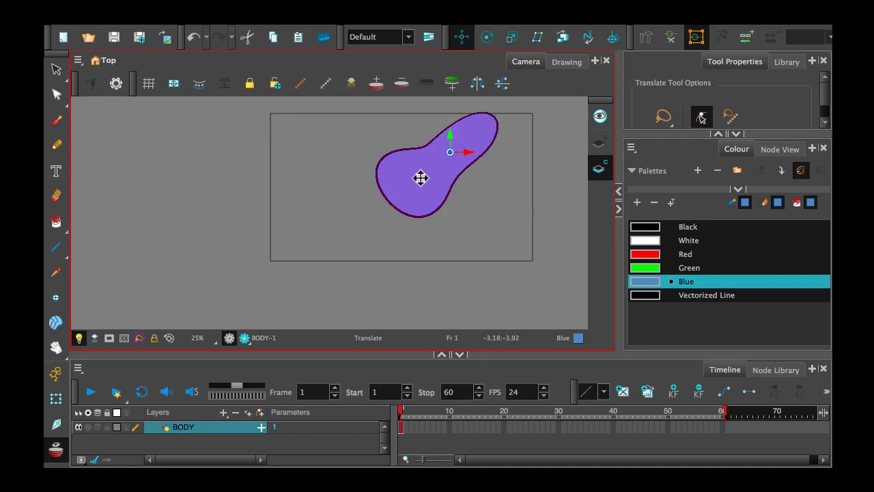
left_click_drag(420, 178, 438, 194)
- Rotate the body clockwise until it lies horizontally with its narrow end pointing right
left_click(488, 39)
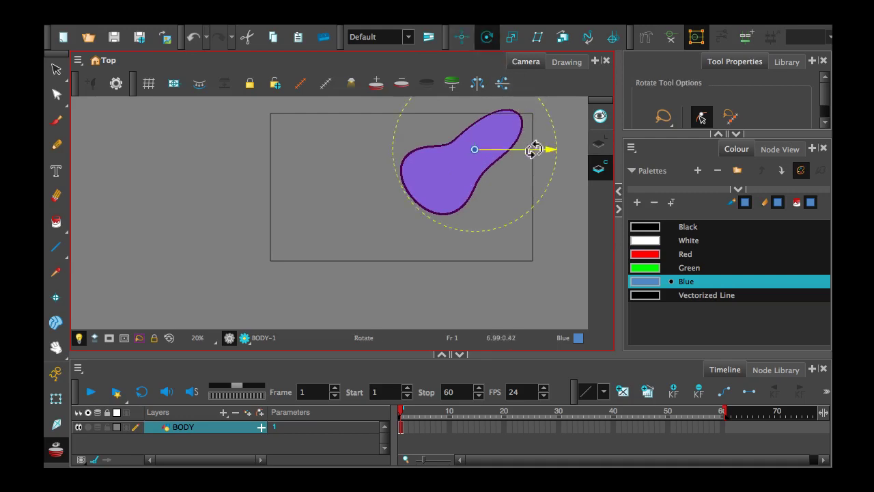
left_click_drag(546, 149, 532, 191)
left_click_drag(419, 173, 419, 146)
- Scale the body down to roughly half its size and move it to the right side of the camera frame, halfway up
left_click(512, 37)
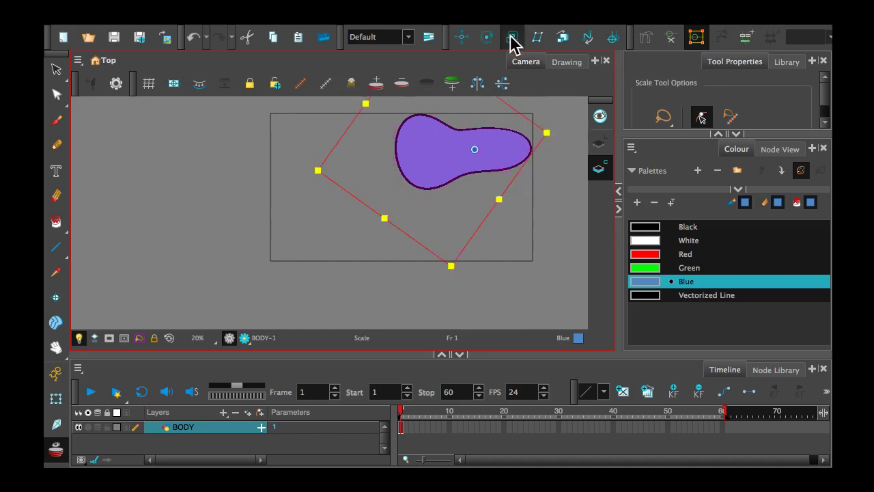
left_click_drag(545, 132, 452, 142)
left_click(462, 36)
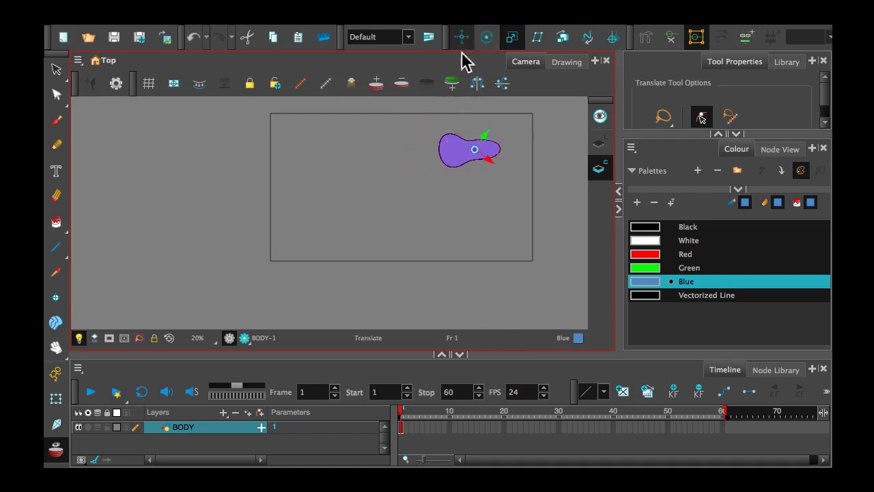
left_click_drag(457, 156, 474, 192)
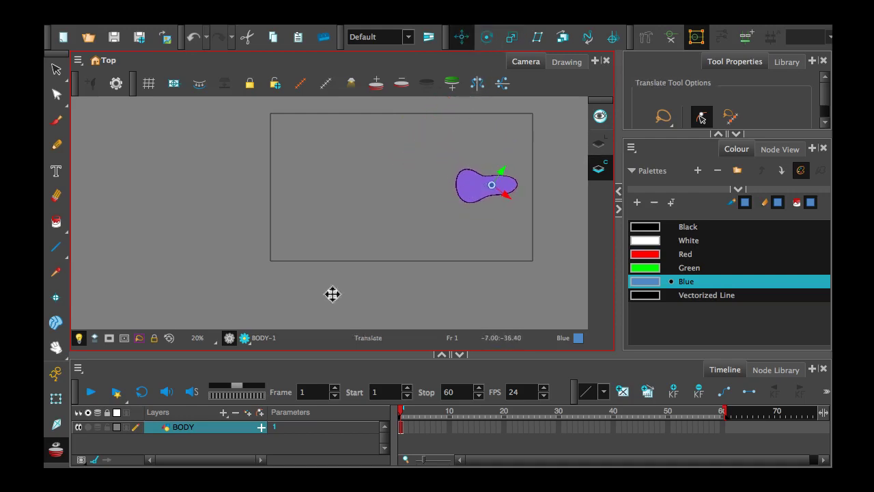
left_click(426, 439)
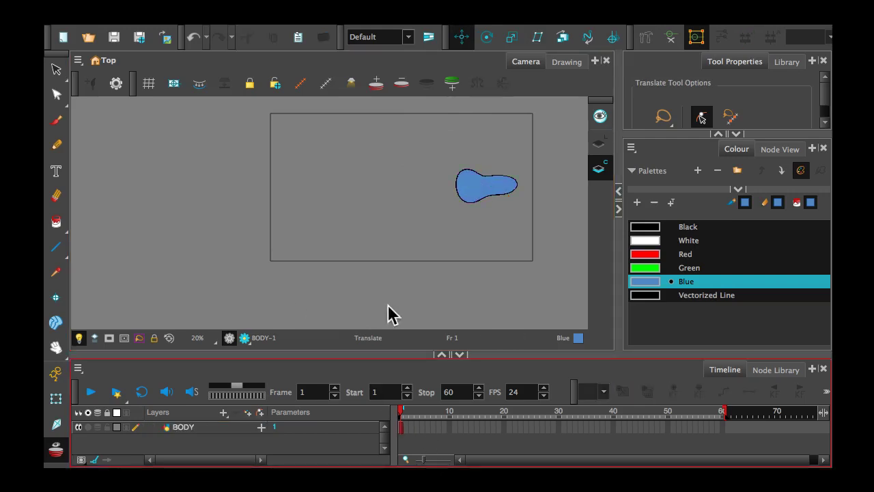
scroll(445, 244, "up", 2)
left_click_drag(478, 157, 377, 218)
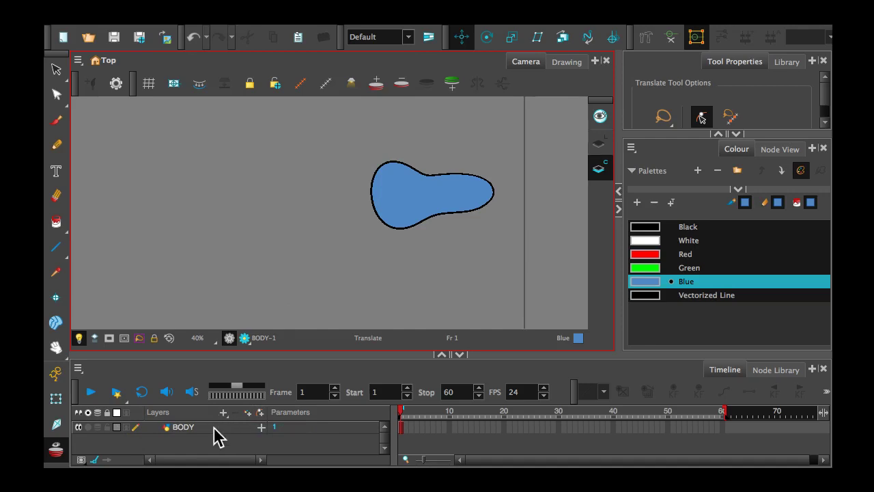
- Add four vector drawing layers named LT_1, LT_2, ST_2 and ST_1 above the BODY layer
left_click(248, 412)
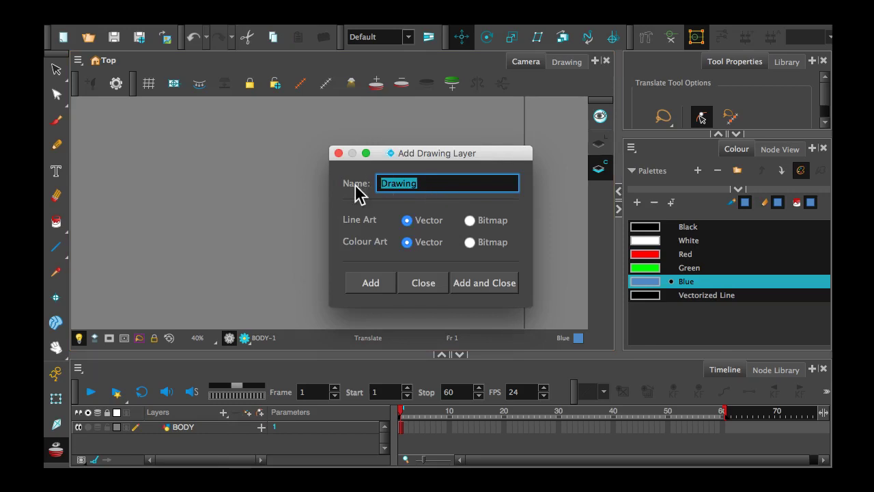
type("LT_1")
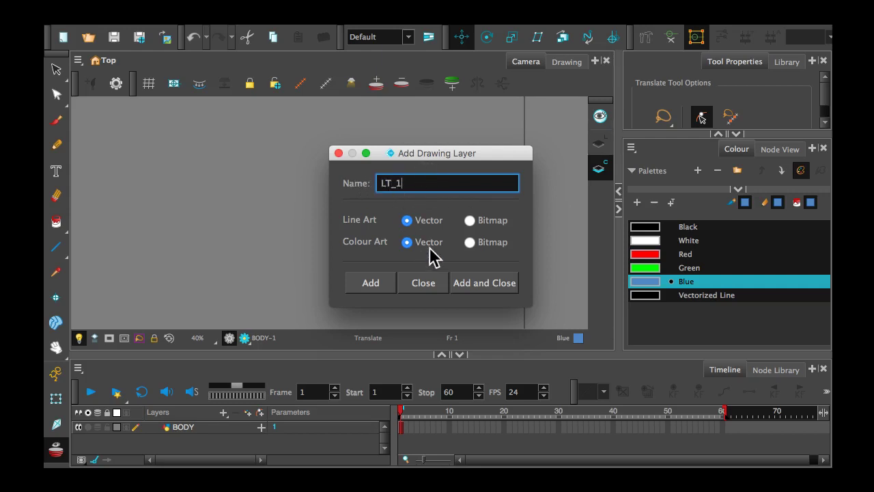
left_click(371, 283)
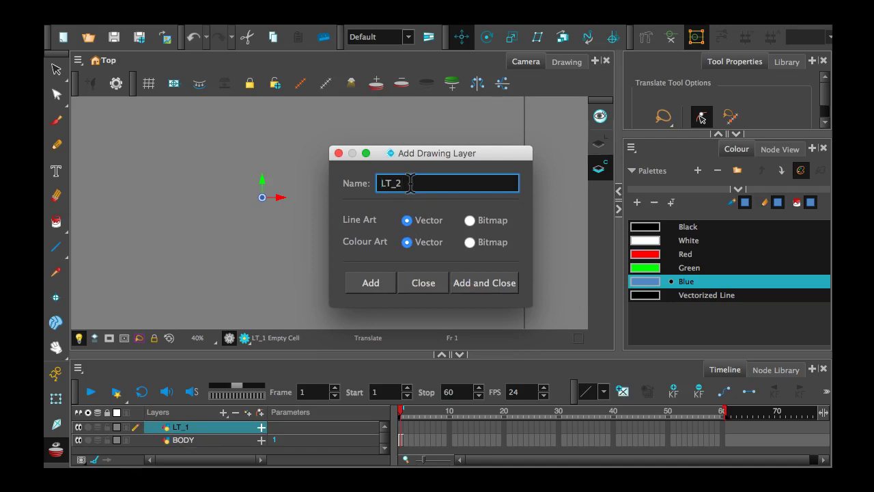
left_click(374, 283)
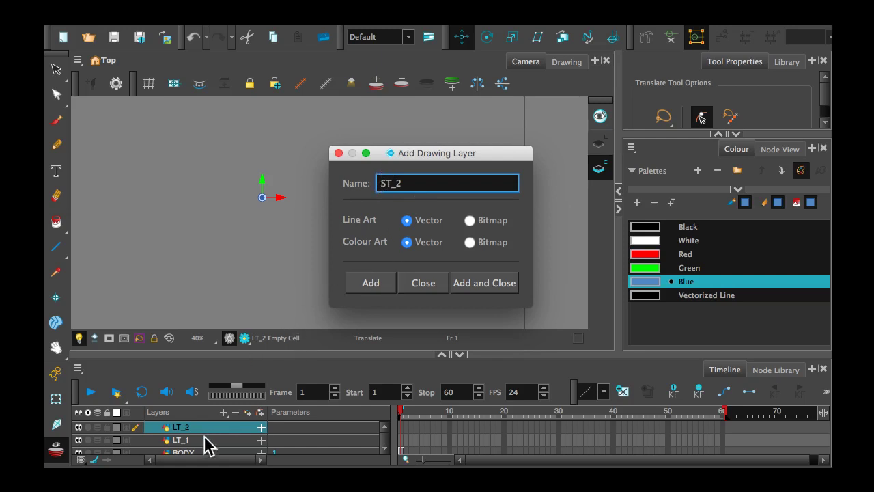
left_click(371, 286)
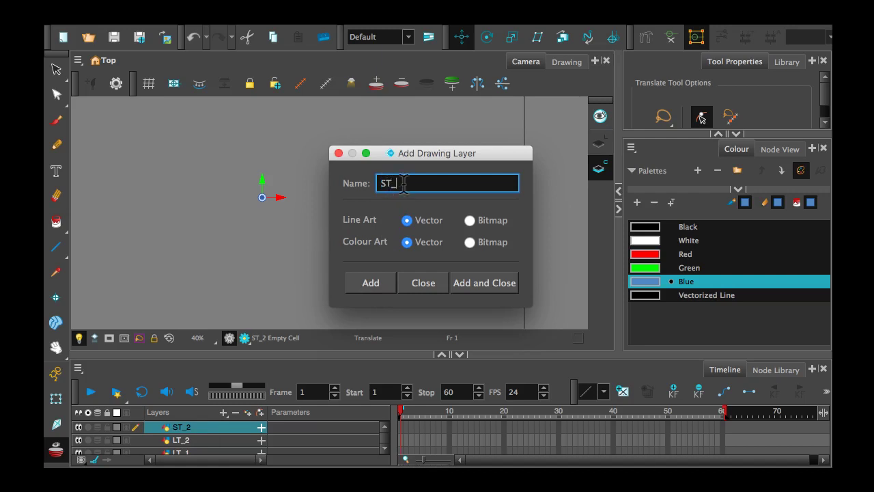
left_click(478, 285)
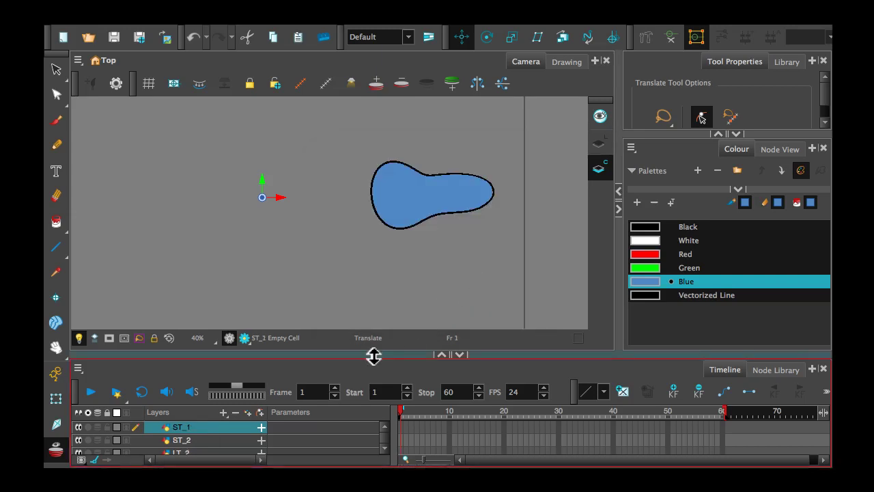
- Enlarge the Timeline and go through the BODY, LT_1, LT_2, ST_2 and ST_1 layers to review their stacking order
left_click_drag(371, 351, 375, 273)
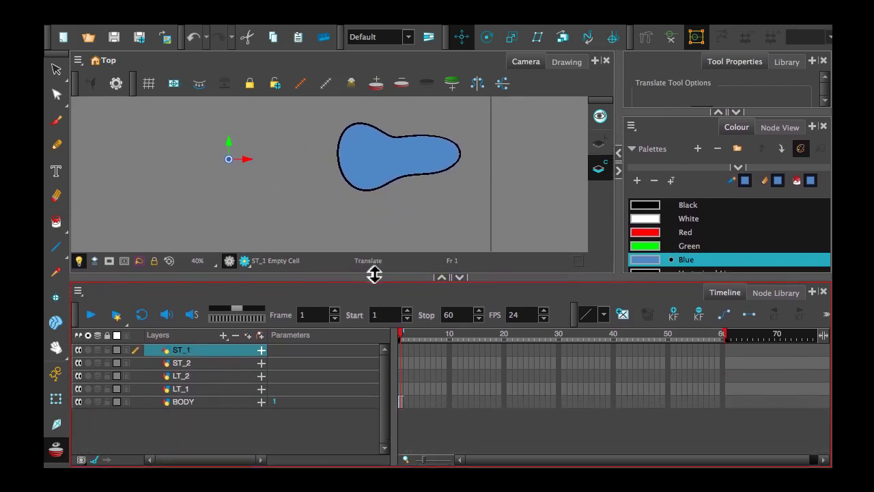
left_click(191, 404)
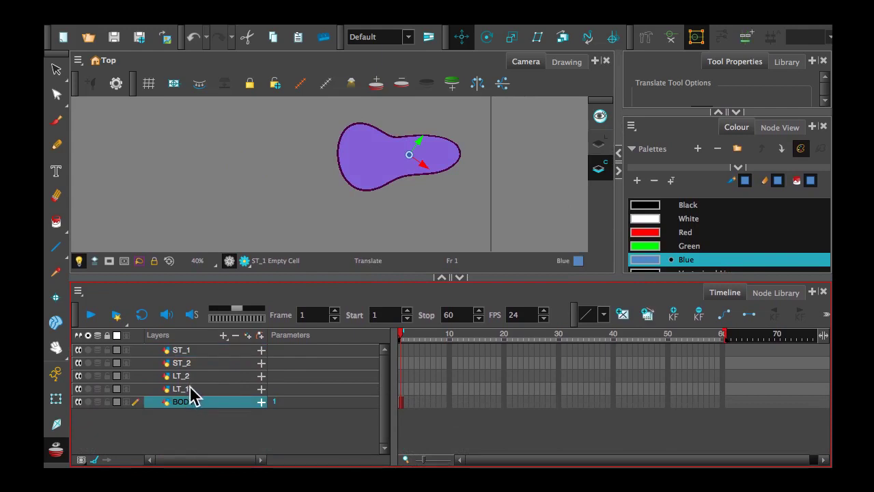
left_click(191, 388)
left_click(196, 377)
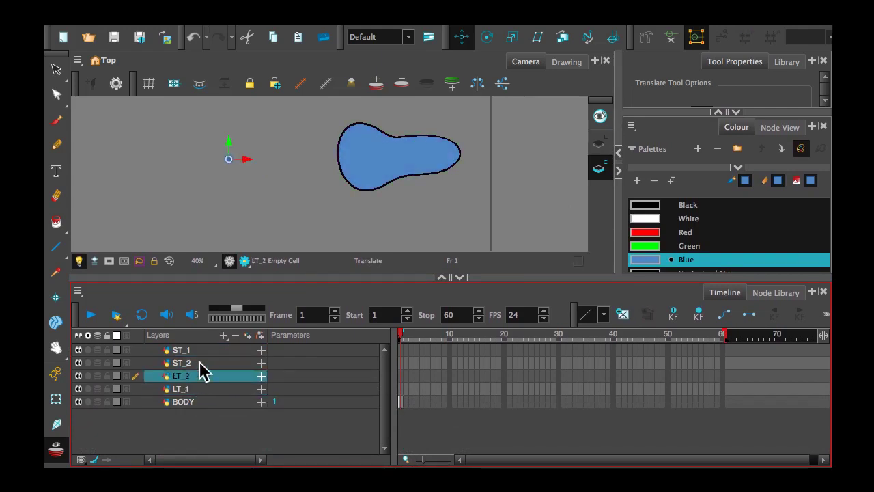
left_click(201, 363)
left_click(205, 351)
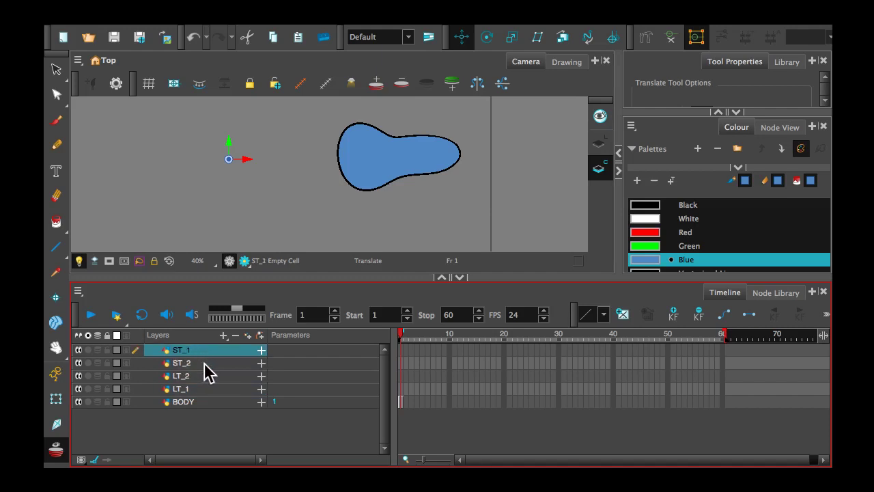
left_click(203, 363)
left_click(202, 389)
left_click(202, 376)
left_click(207, 349)
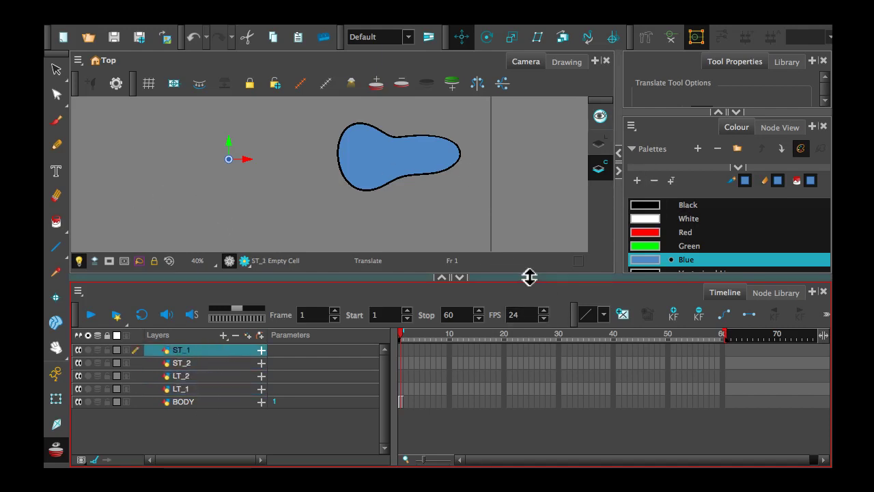
- Pencil a long, thin closed tentacle in Vectorized Line colour on ST_1's Line Art, extending left from the body's wide end
left_click_drag(529, 276, 550, 386)
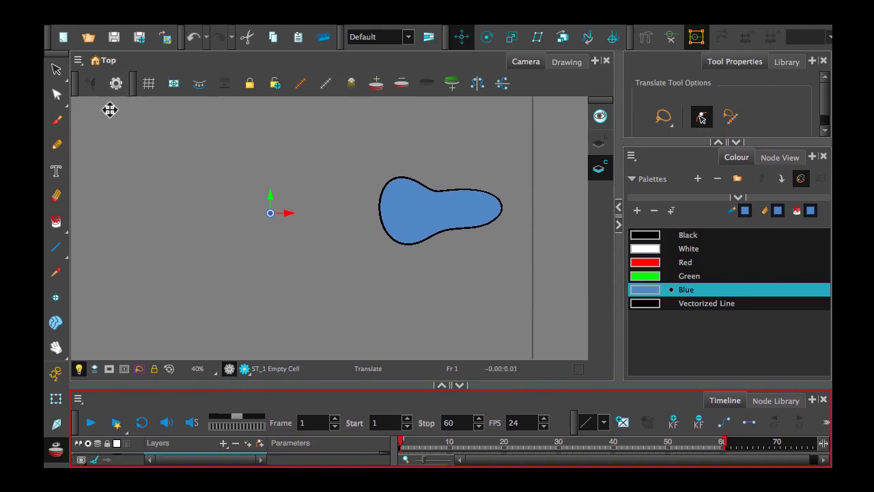
left_click(57, 145)
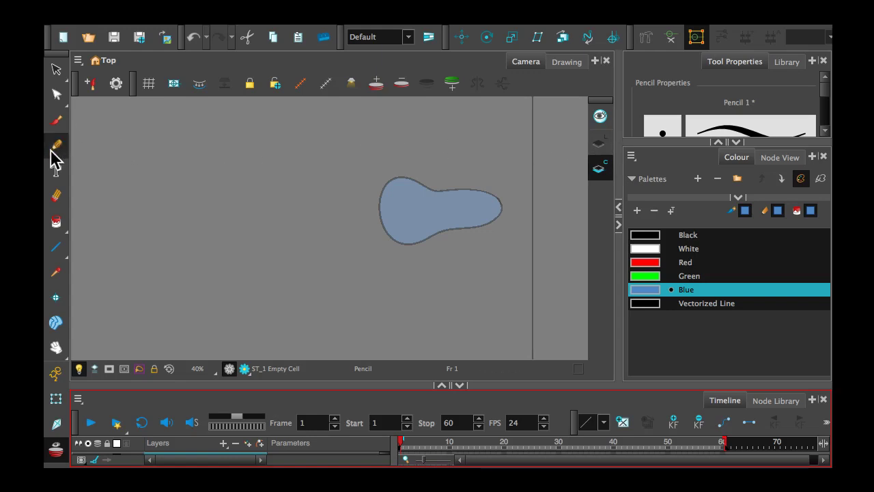
left_click(601, 145)
left_click(711, 305)
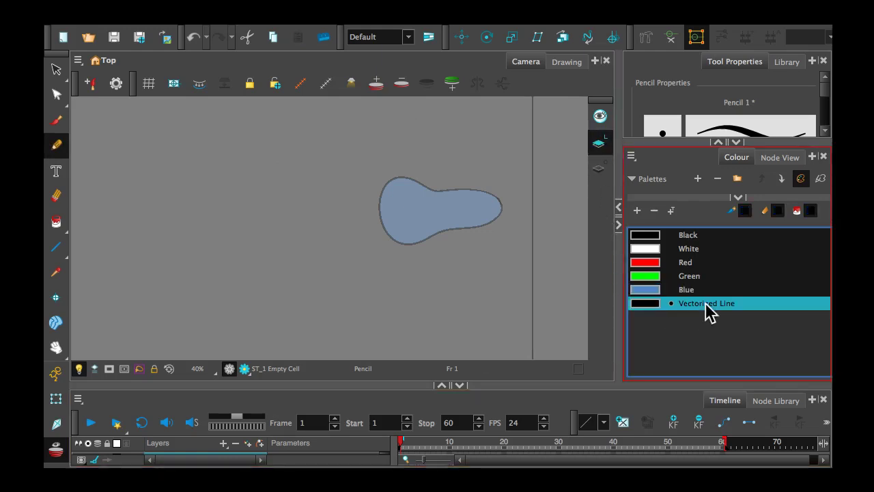
left_click_drag(360, 385, 365, 339)
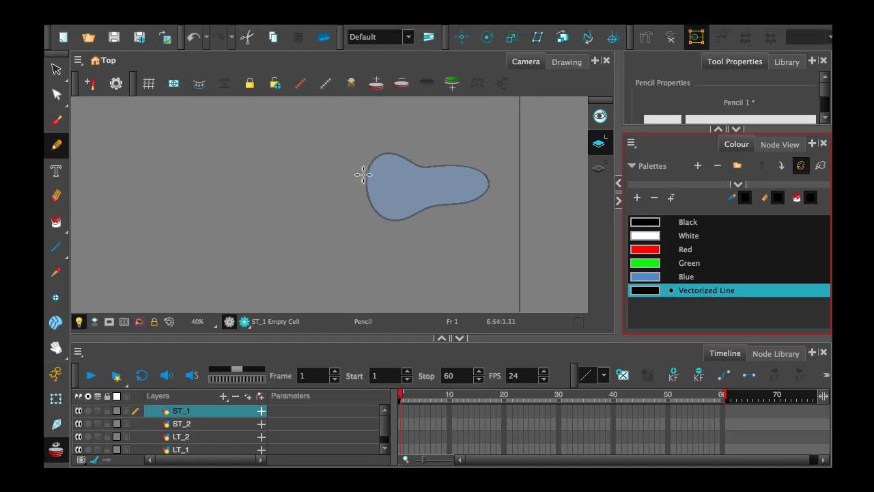
mouse_move(370, 176)
left_mouse_down()
mouse_move(127, 170)
mouse_move(123, 179)
mouse_move(384, 182)
left_mouse_up()
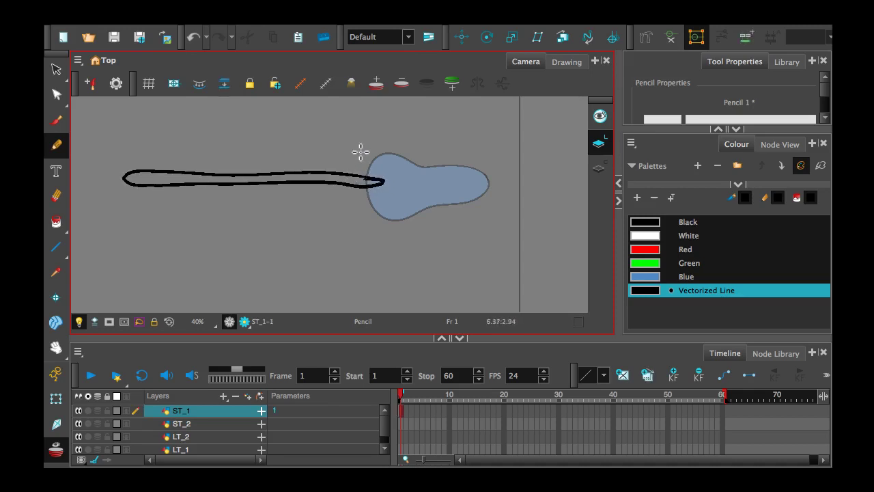
- Reshape the ST_1 tentacle with the Contour Editor, slimming its middle stretch and tilting its far tip slightly upward
left_click(56, 94)
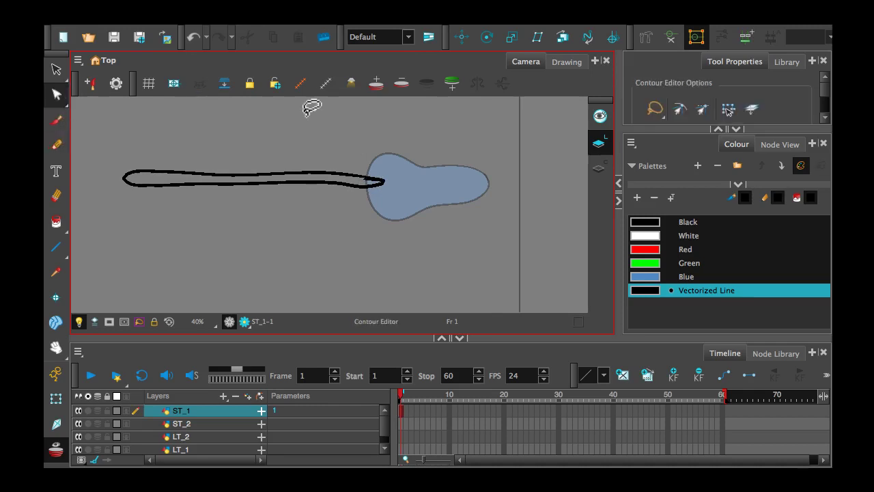
left_click(316, 175)
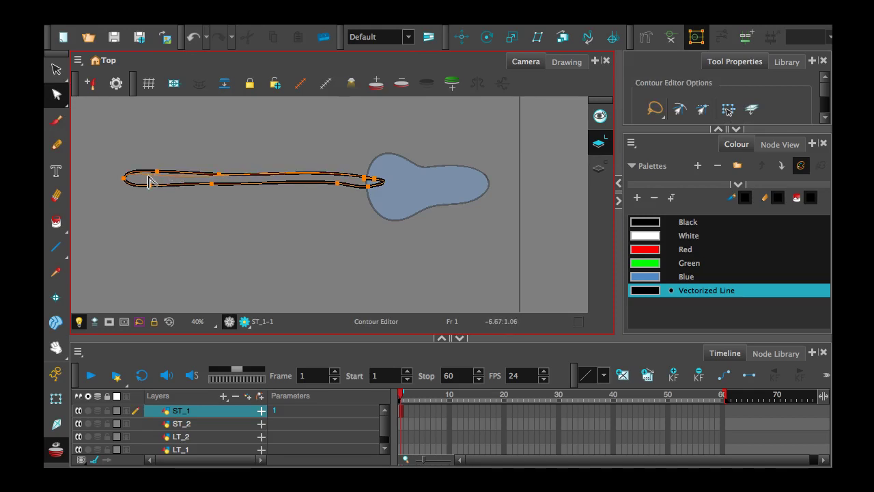
left_click_drag(148, 181, 151, 185)
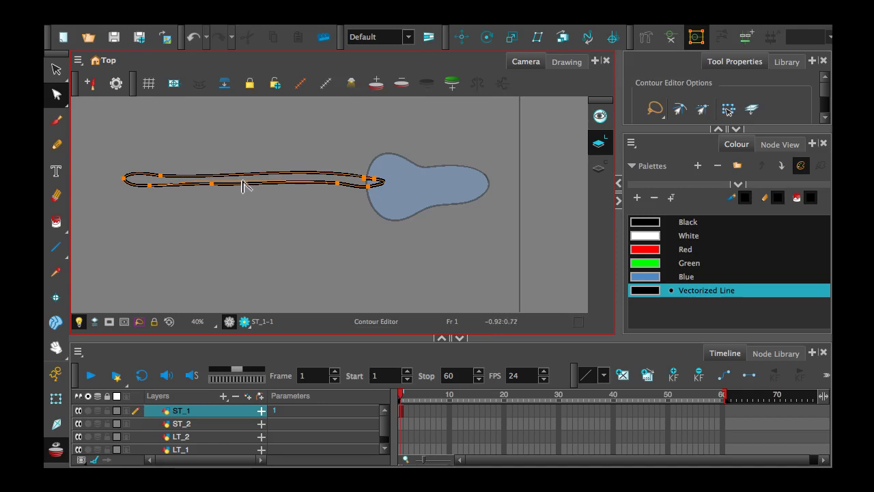
left_click_drag(242, 184, 247, 181)
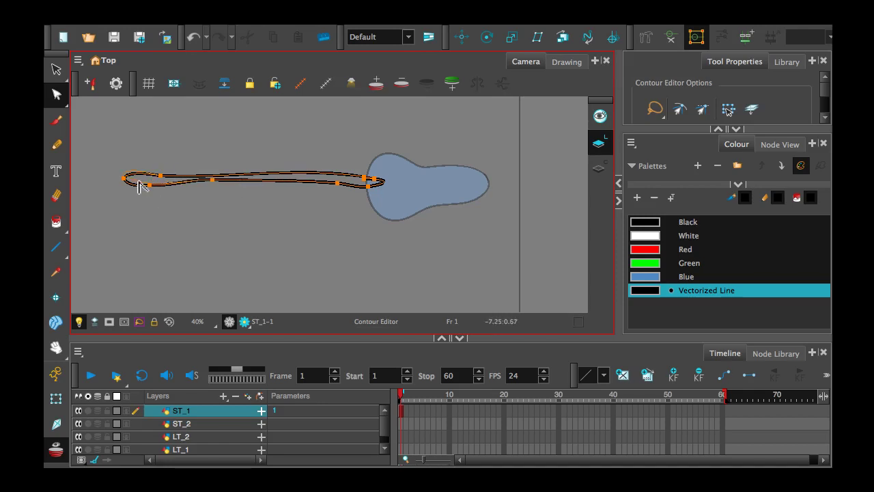
left_click_drag(143, 184, 145, 175)
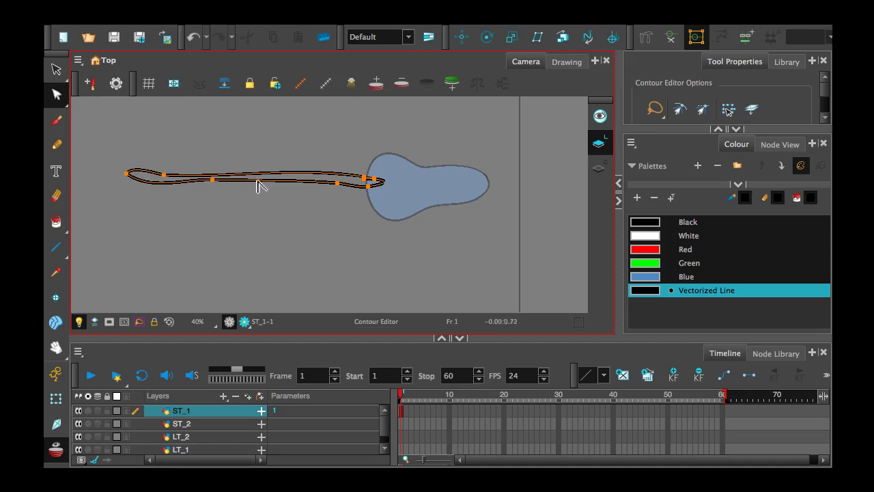
mouse_move(257, 185)
left_mouse_down()
mouse_move(211, 172)
mouse_move(242, 178)
left_mouse_up()
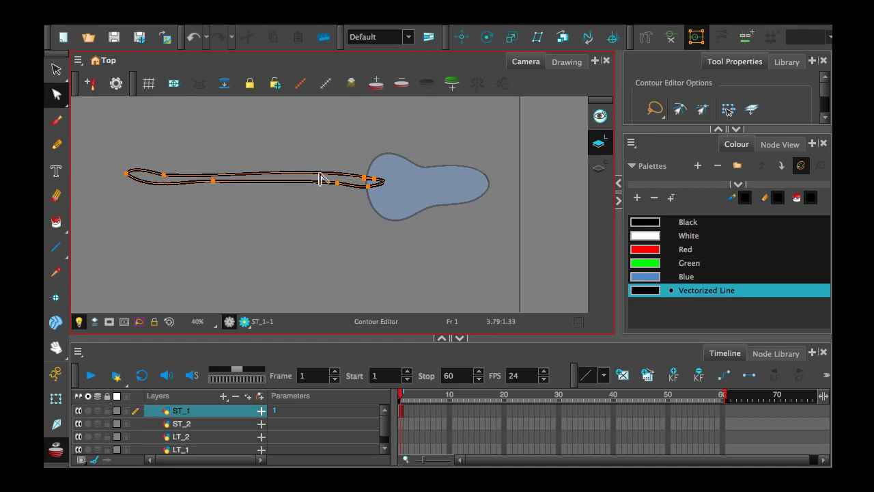
left_click_drag(321, 180, 318, 173)
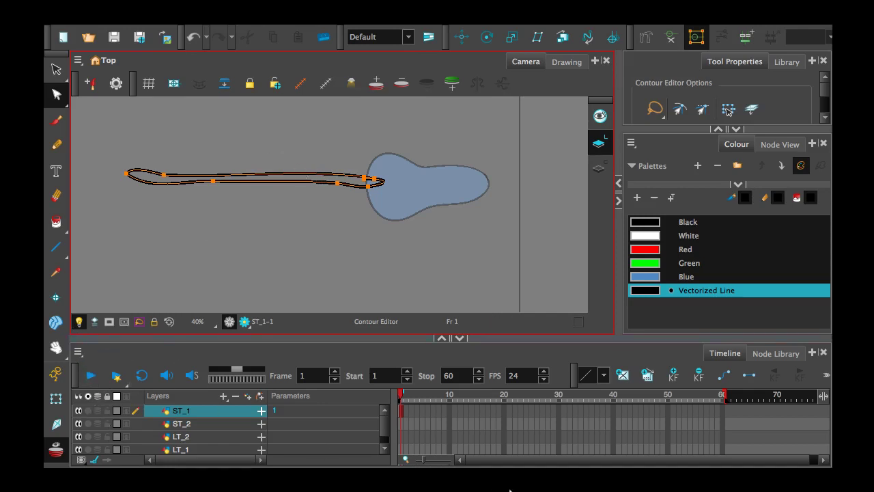
- Narrow the tentacle's root inside the body by raising the contour point on its lower edge
scroll(362, 193, "up", 4)
scroll(365, 189, "down", 2)
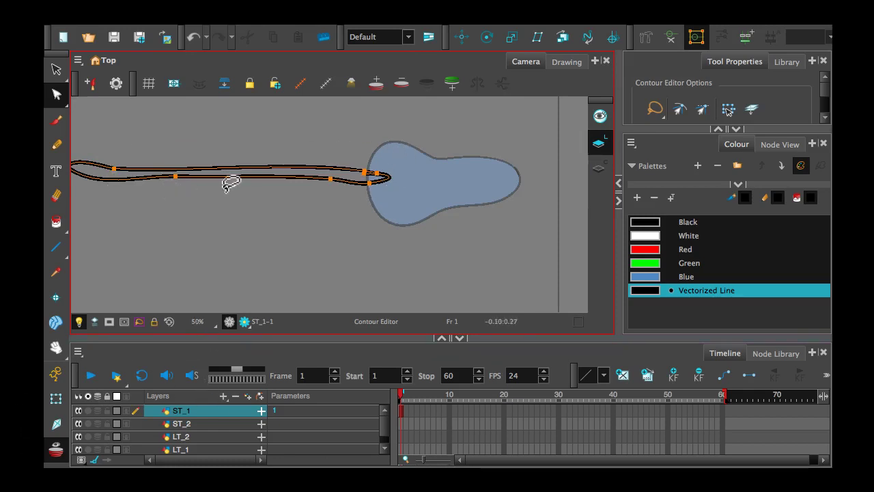
key("space")
left_click_drag(214, 215, 304, 245)
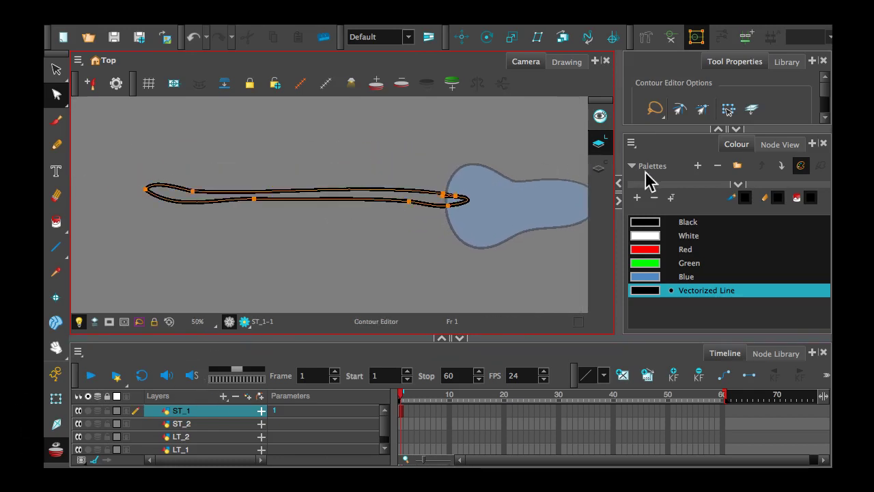
scroll(444, 248, "up", 8)
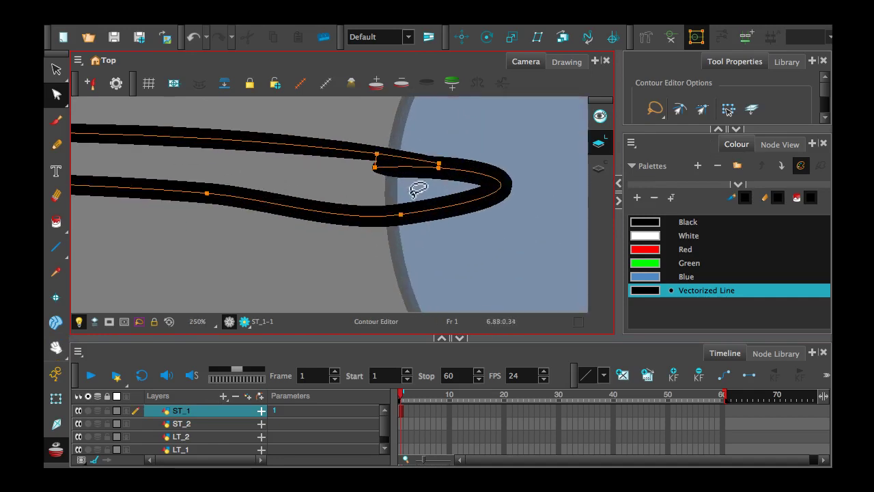
left_click_drag(397, 168, 365, 215)
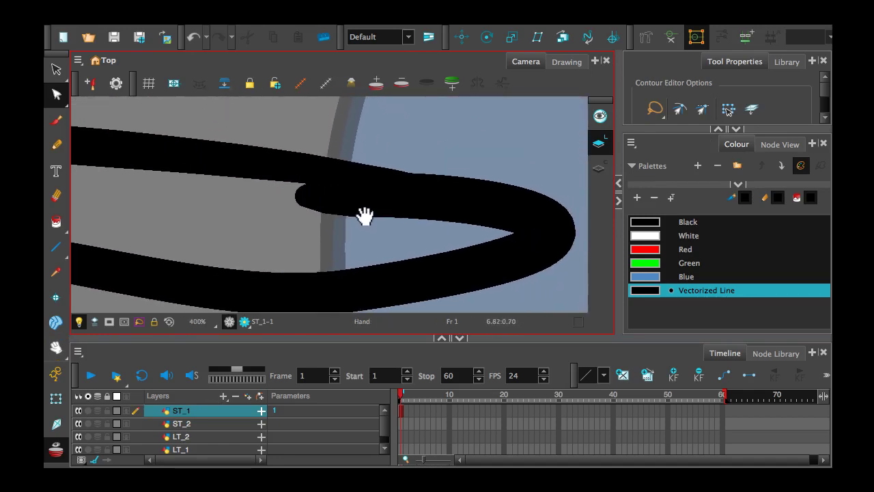
scroll(373, 204, "up", 2)
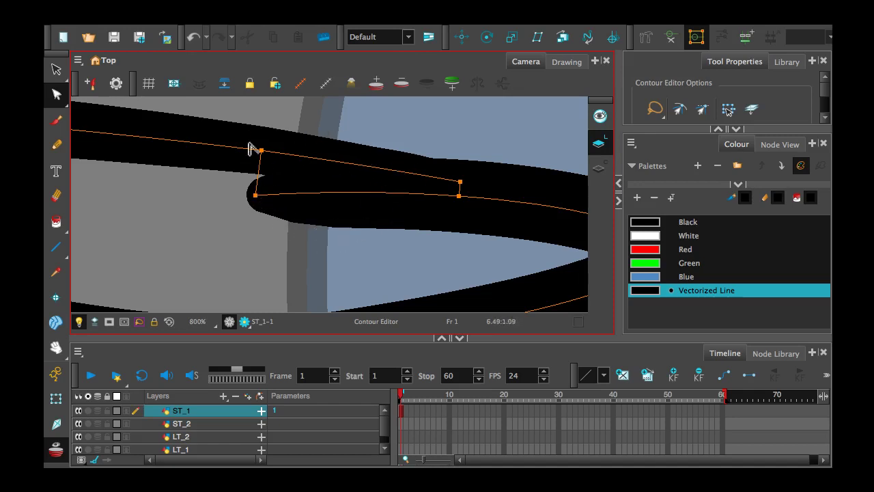
scroll(372, 263, "down", 9)
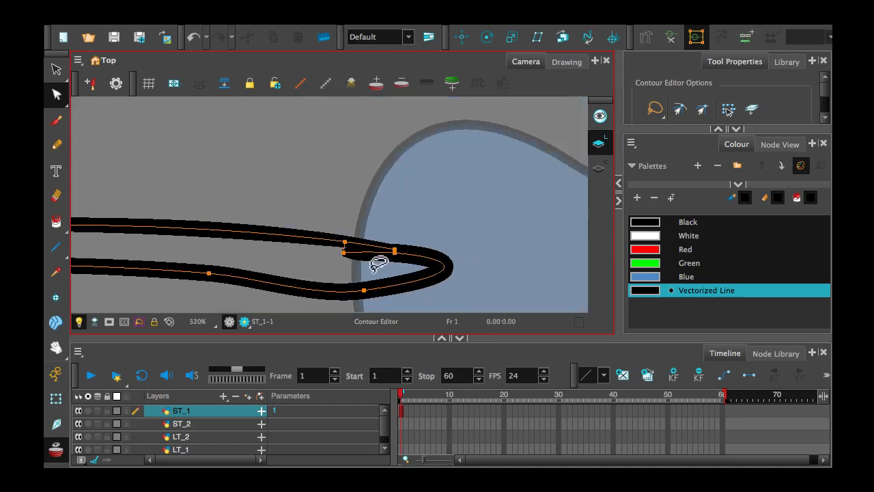
key("space")
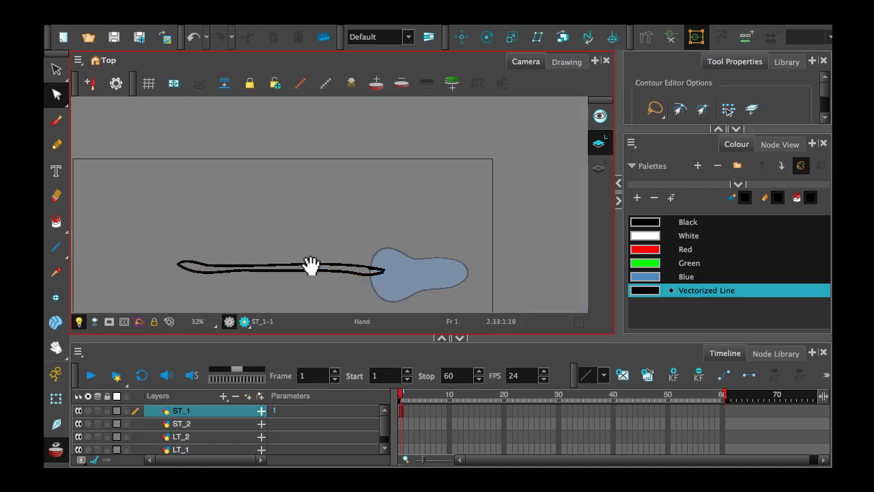
left_click_drag(312, 266, 326, 242)
scroll(394, 226, "up", 2)
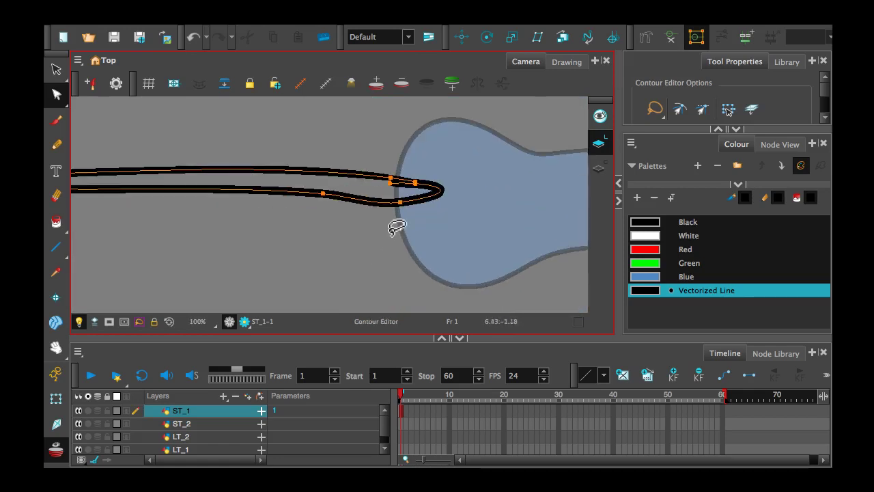
left_click_drag(402, 204, 398, 197)
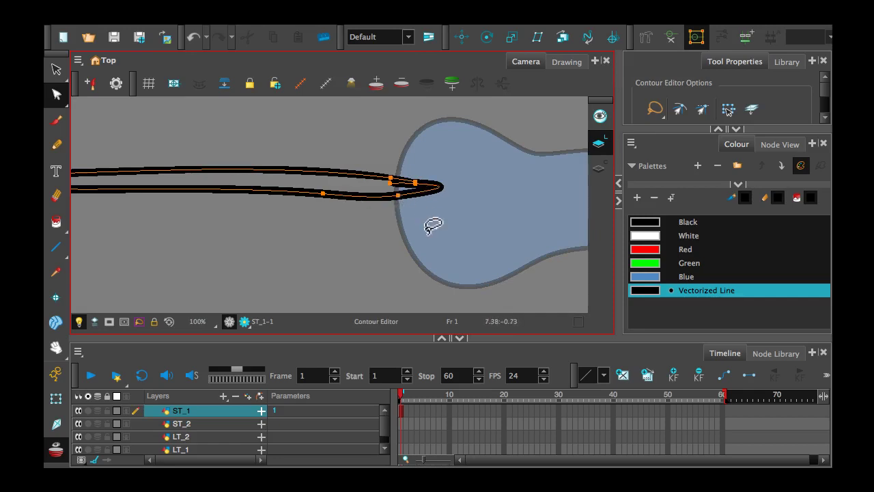
- Fill the ST_1 tentacle's interior with Blue on the Colour Art layer using the Paint tool
left_click(57, 144)
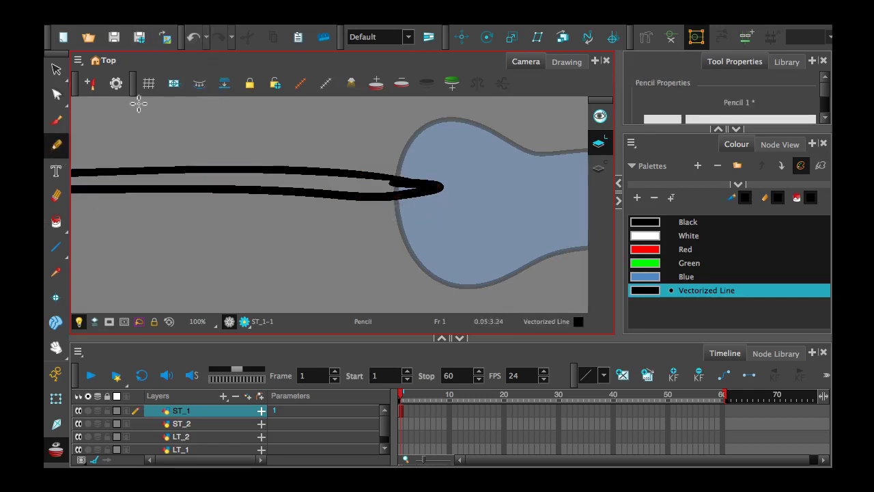
left_click(204, 89)
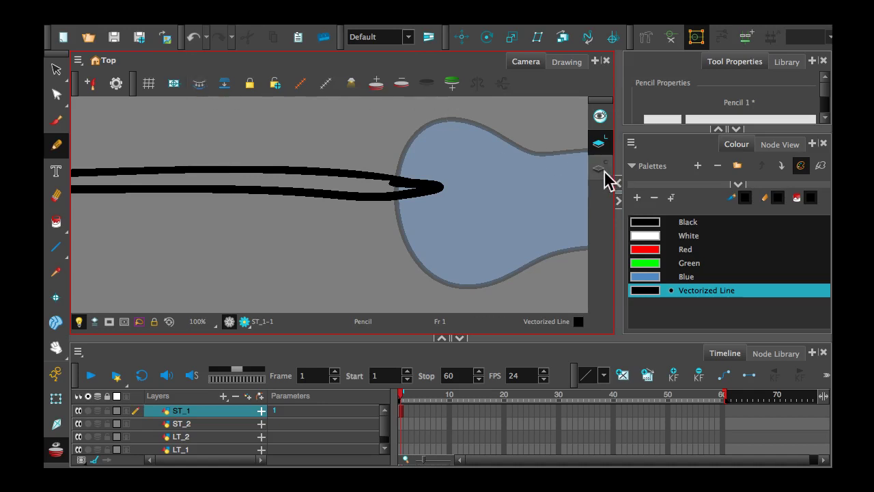
left_click(601, 169)
left_click(645, 277)
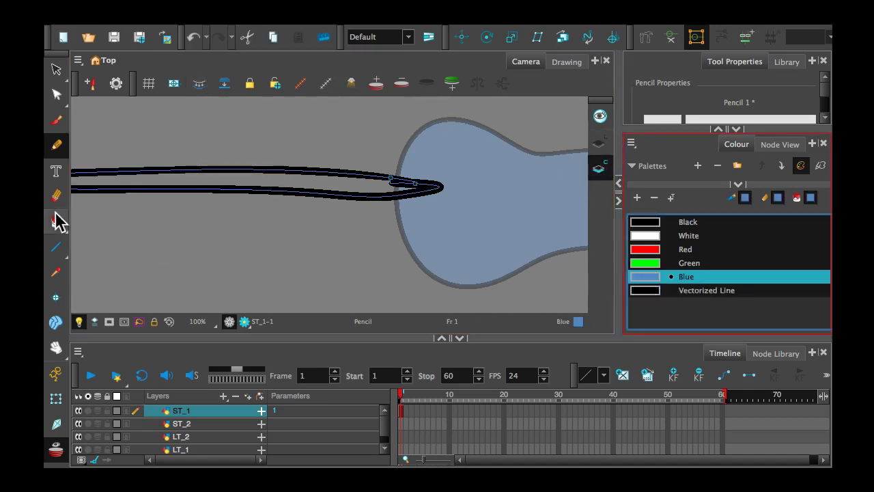
left_click(57, 222)
left_click(198, 183)
scroll(205, 180, "down", 4)
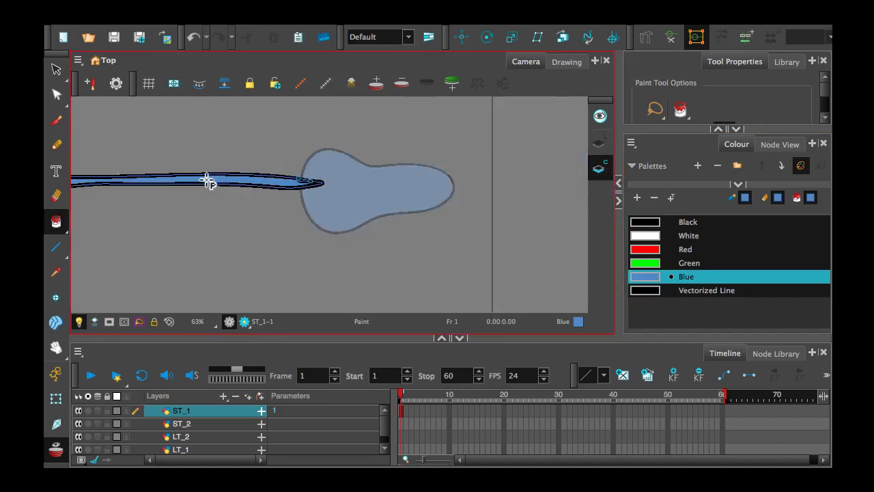
scroll(210, 182, "up", 2)
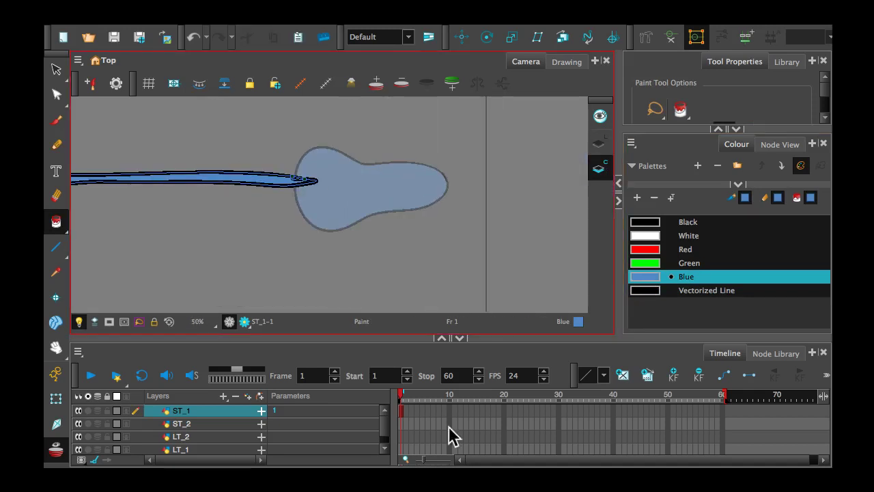
- Copy the tentacle drawing from frame 1 of ST_1 and paste it into frame 1 of ST_2
left_click(426, 421)
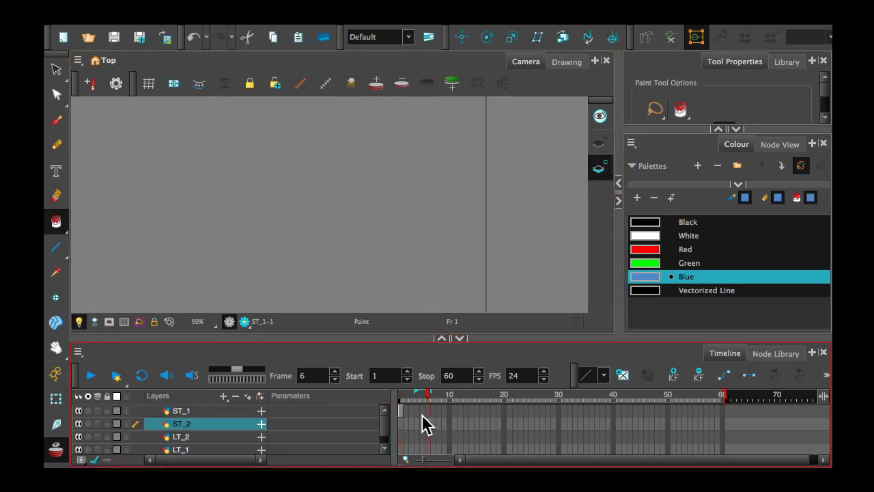
left_click(401, 411)
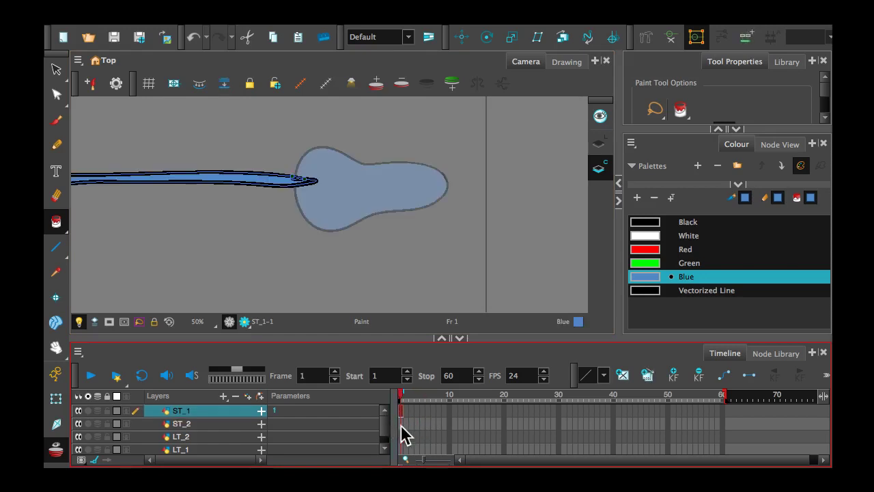
left_click(401, 424)
key("ctrl+v")
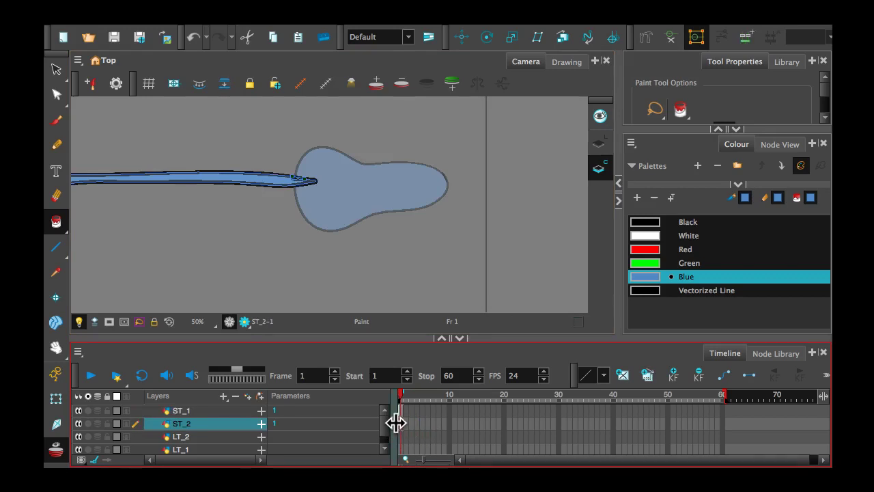
- Translate the ST_2 tentacle to sit just below the first one, with its root inside the body
left_click(462, 37)
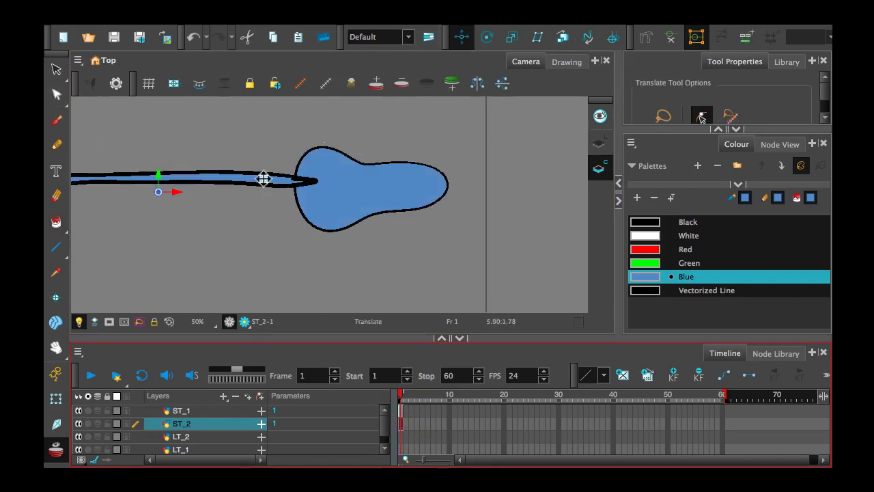
left_click(198, 177)
mouse_move(198, 178)
left_mouse_down()
mouse_move(203, 207)
mouse_move(239, 220)
mouse_move(411, 218)
mouse_move(349, 221)
left_mouse_up()
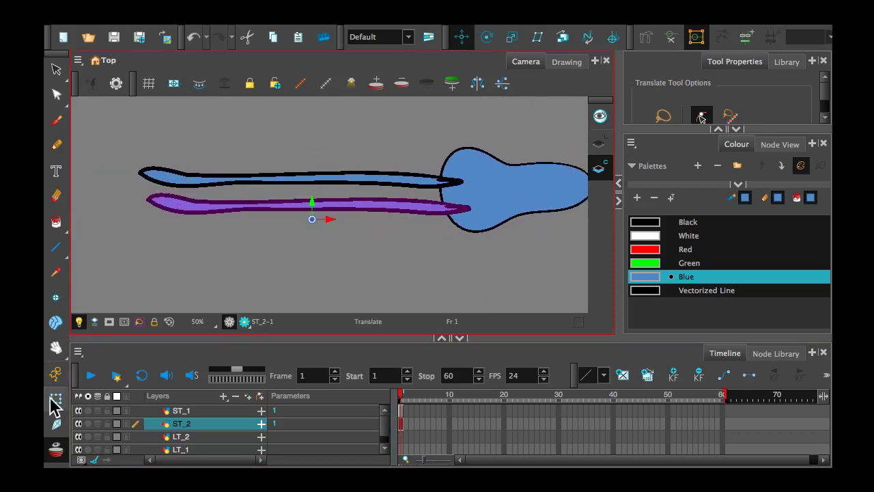
- Flip the ST_2 tentacle vertically and move it back up so its root overlaps the body's wide end
left_click(52, 398)
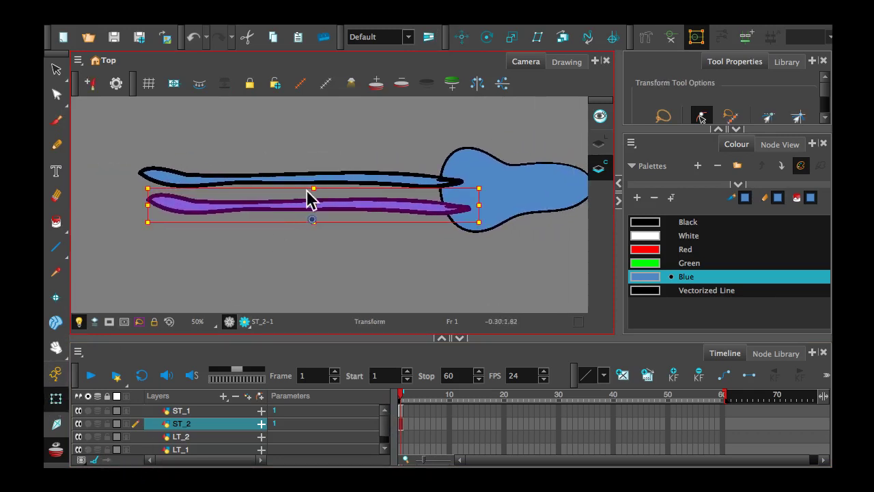
left_click_drag(312, 188, 302, 256)
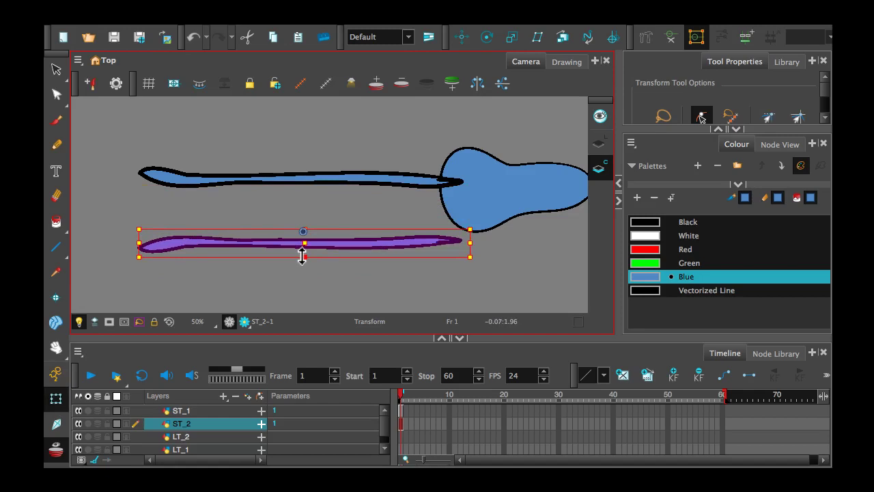
left_click(461, 37)
mouse_move(395, 243)
left_mouse_down()
mouse_move(419, 207)
mouse_move(400, 205)
left_mouse_up()
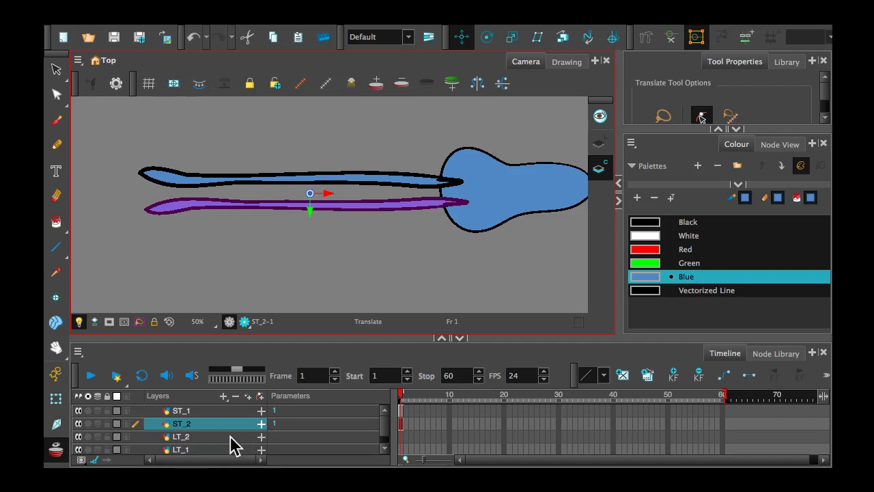
- Draw a long, thin closed tentacle outline on LT_2's Line Art layer with the Pencil in Vectorized Line, above the short tentacles and rooted in the body
left_click(203, 439)
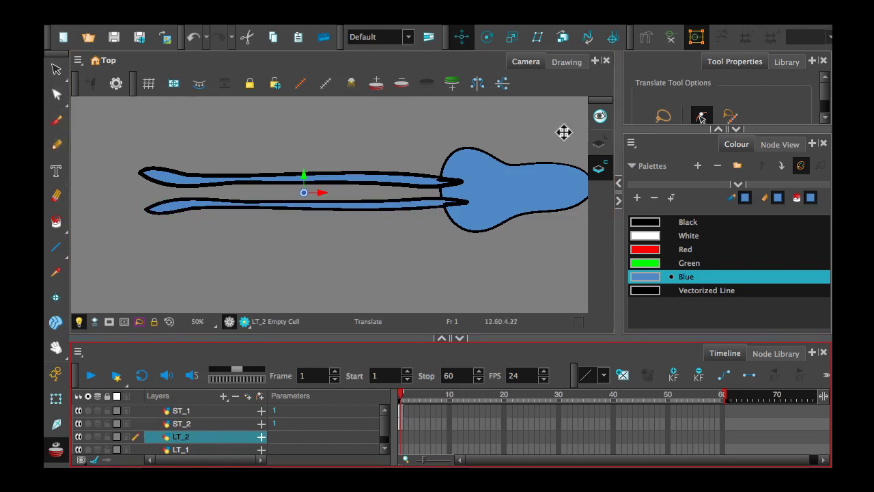
left_click(599, 147)
left_click(56, 145)
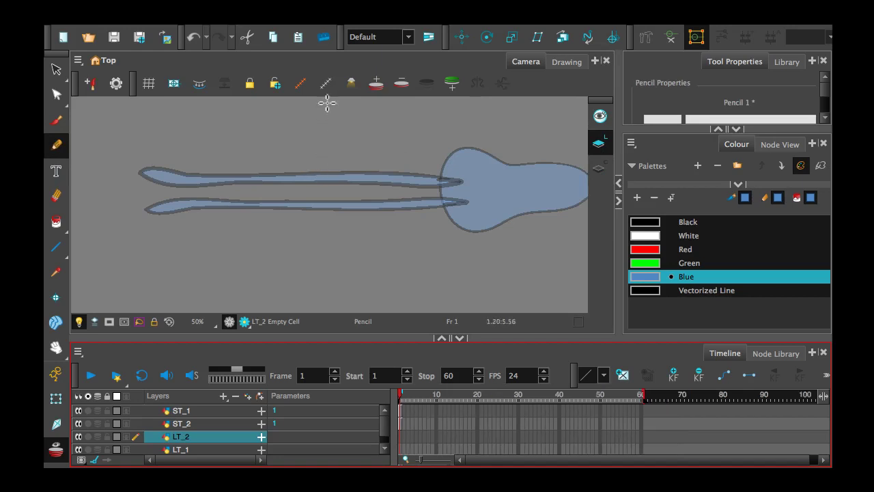
left_click(390, 68)
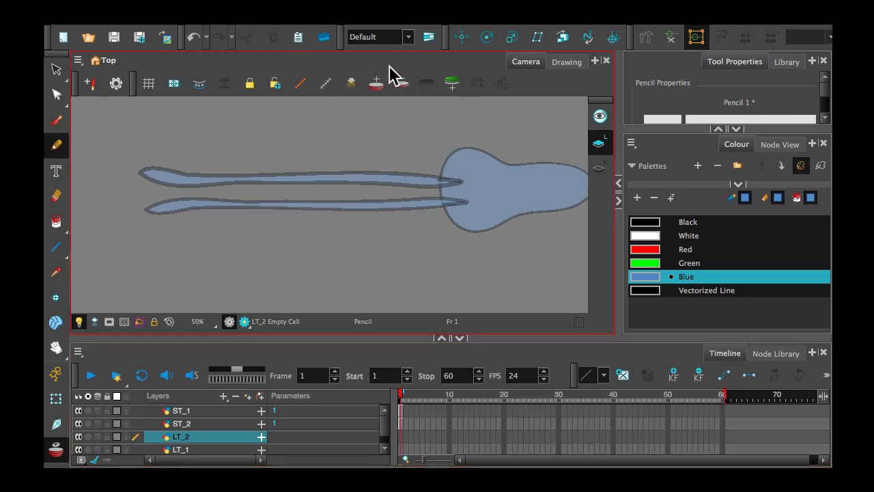
key("2")
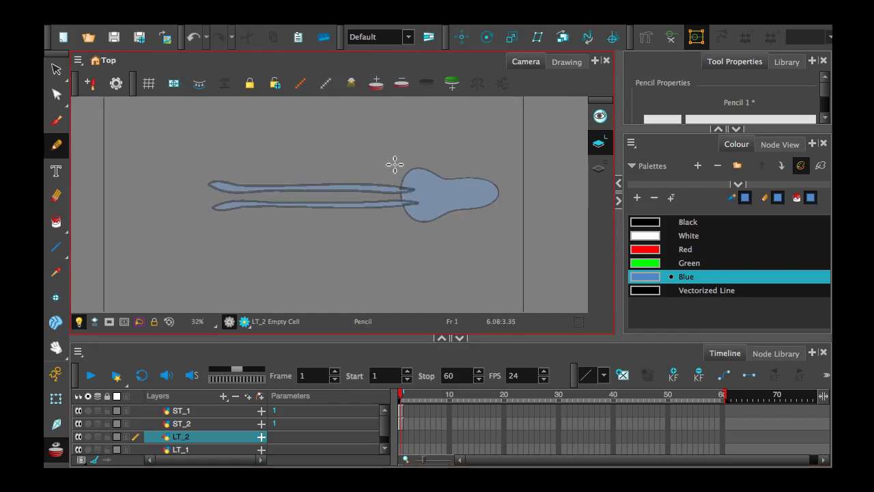
key("2")
key("ctrl+z")
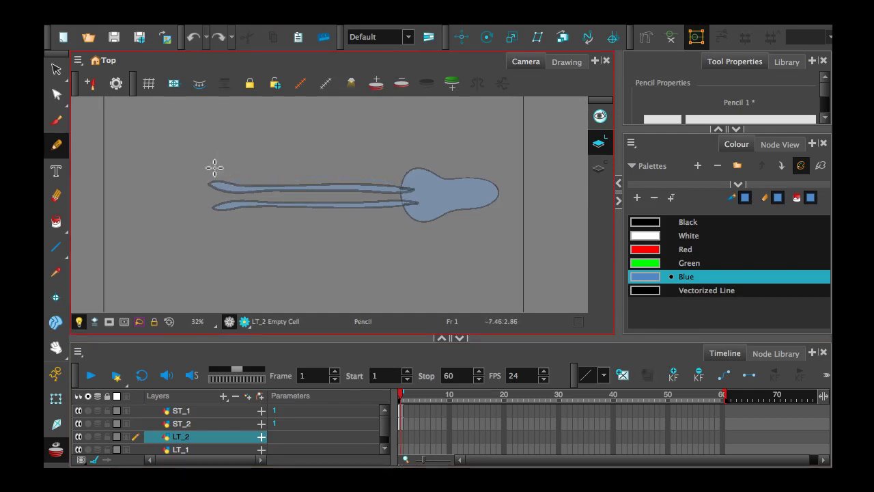
left_click(661, 292)
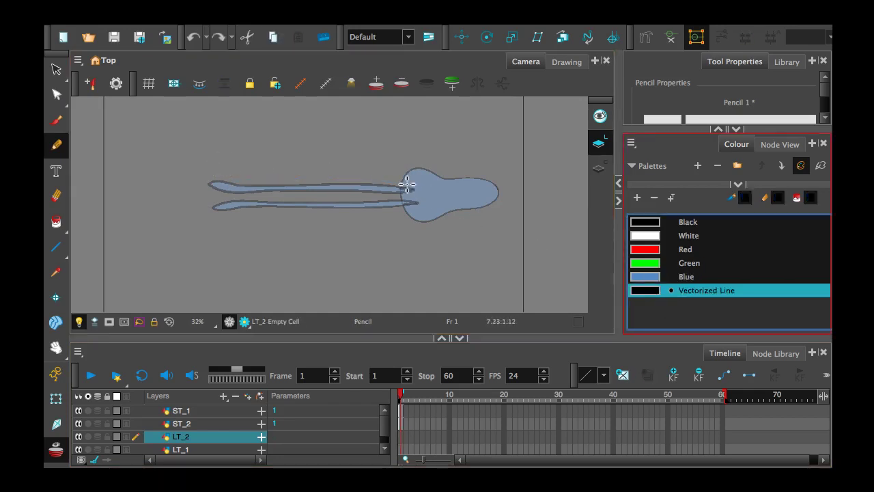
left_click_drag(410, 183, 179, 180)
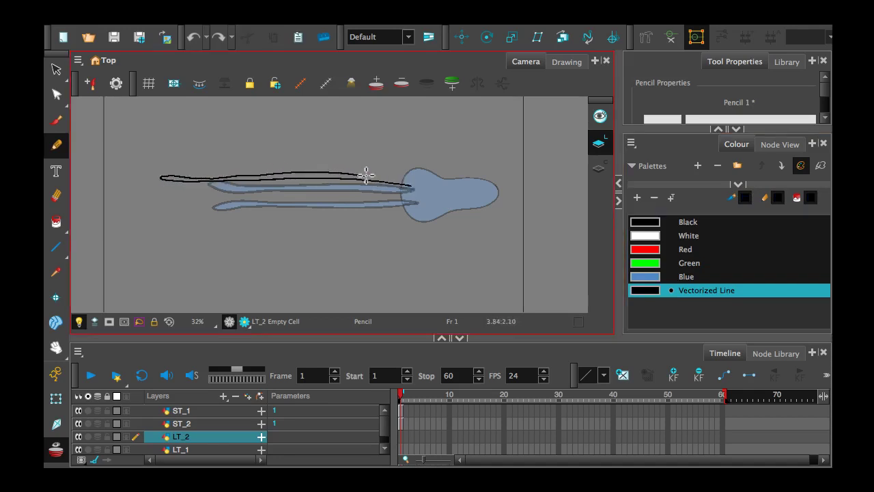
left_click_drag(366, 175, 418, 183)
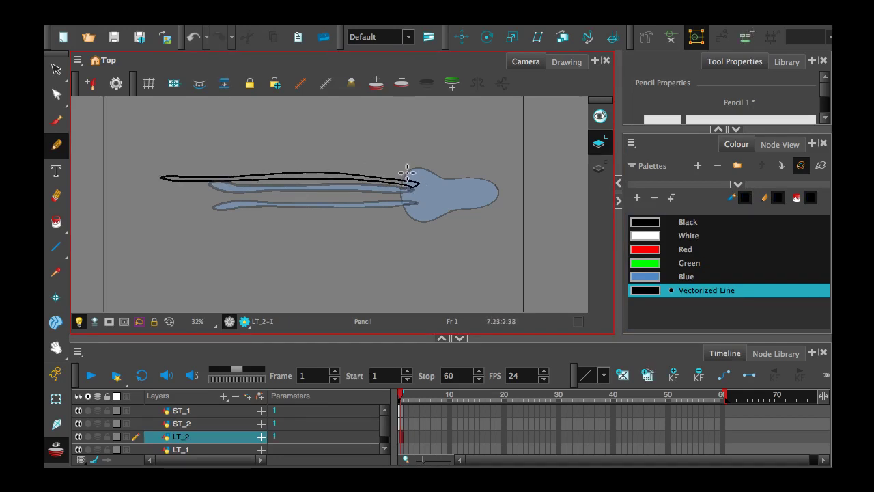
- Flatten the upper edge of the LT_2 tentacle by lowering its middle contour point slightly with the Contour Editor
scroll(407, 172, "up", 3)
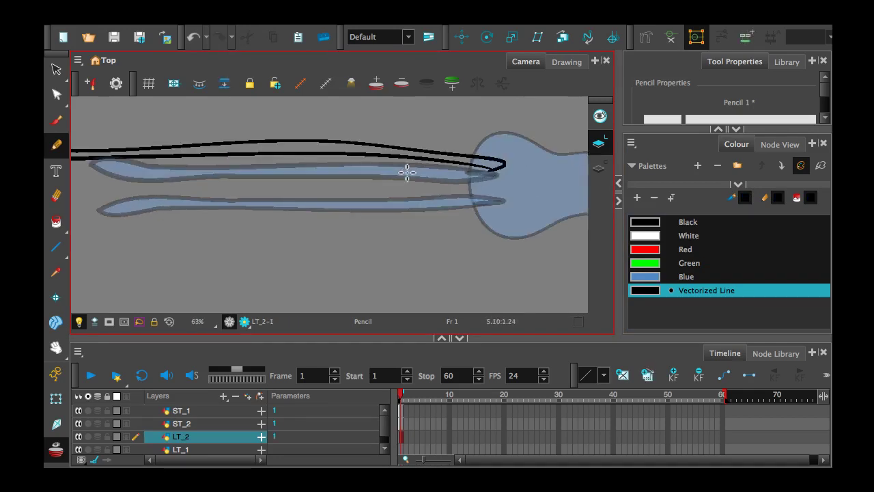
left_click(56, 95)
left_click(286, 141)
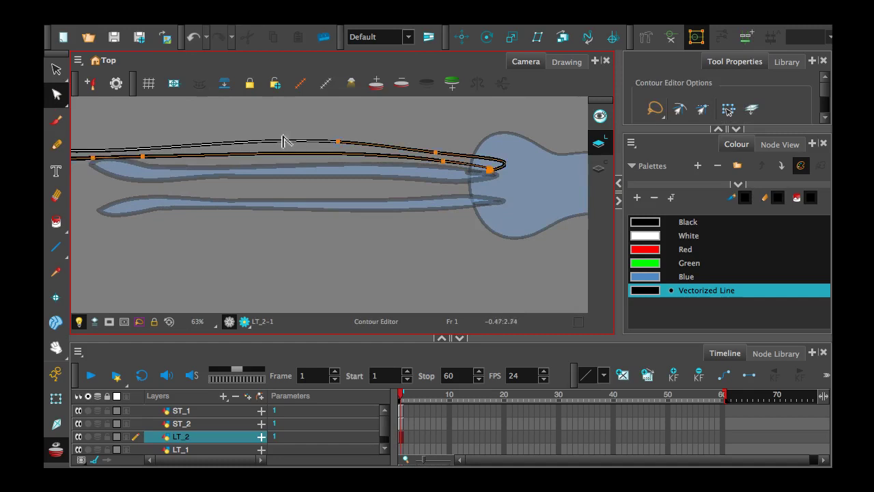
left_click(337, 142)
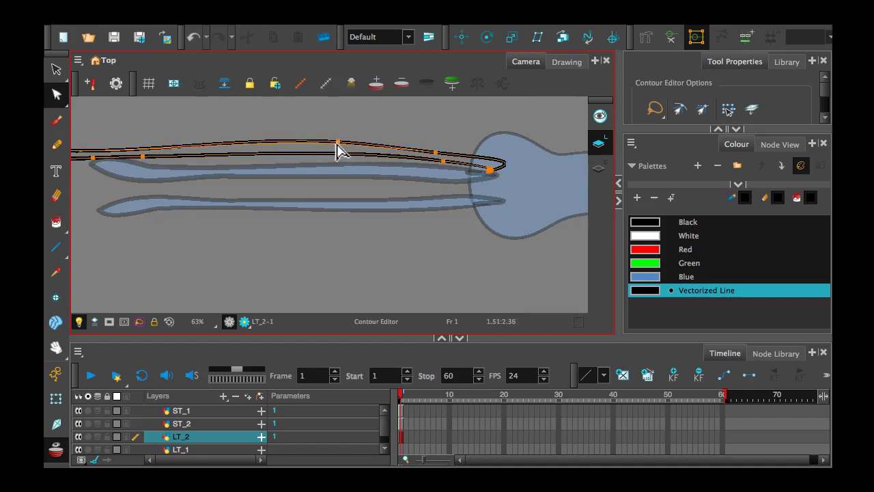
left_click_drag(335, 145, 334, 151)
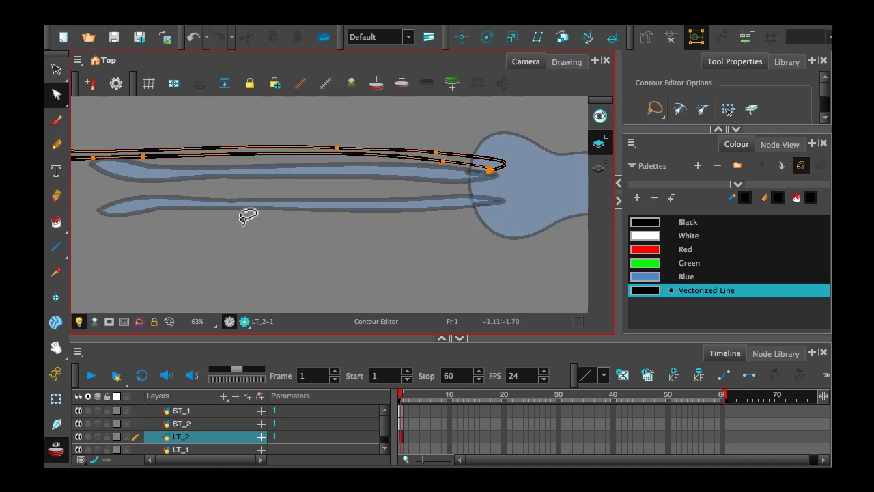
key("space")
left_click_drag(203, 230, 131, 236)
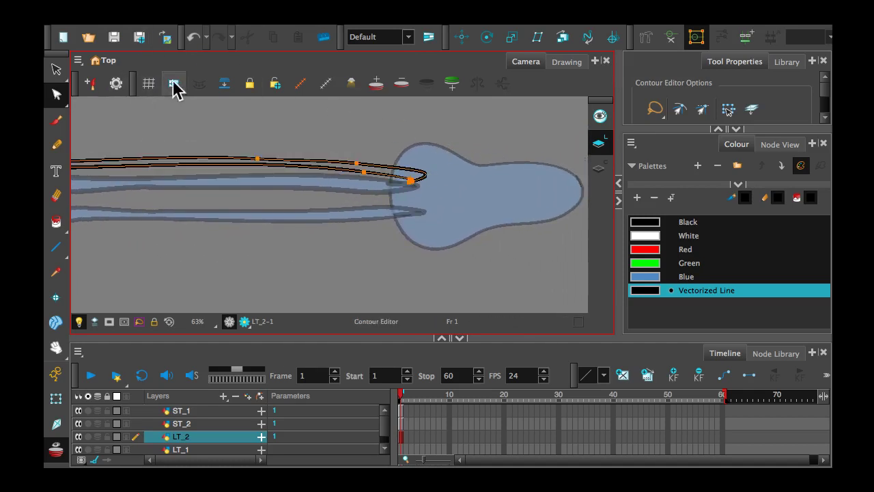
- Show the LT_2 outline's strokes on the Colour Art layer and inspect how they close at the root inside the body
left_click(57, 146)
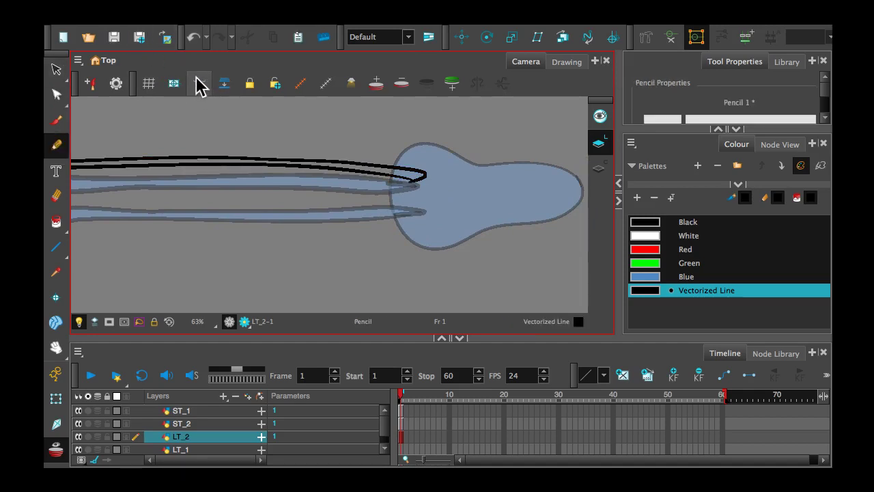
left_click(599, 171)
scroll(410, 199, "up", 4)
key("ctrl")
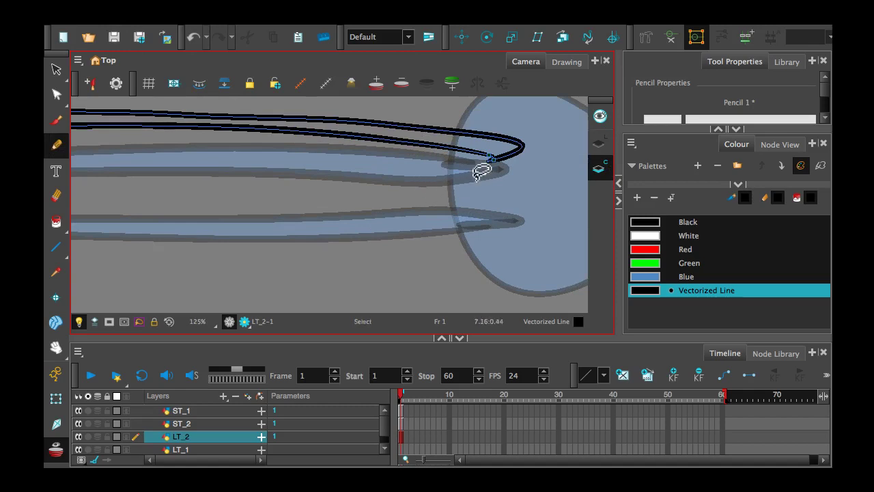
mouse_move(451, 181)
left_mouse_down()
mouse_move(341, 211)
mouse_move(346, 201)
left_mouse_up()
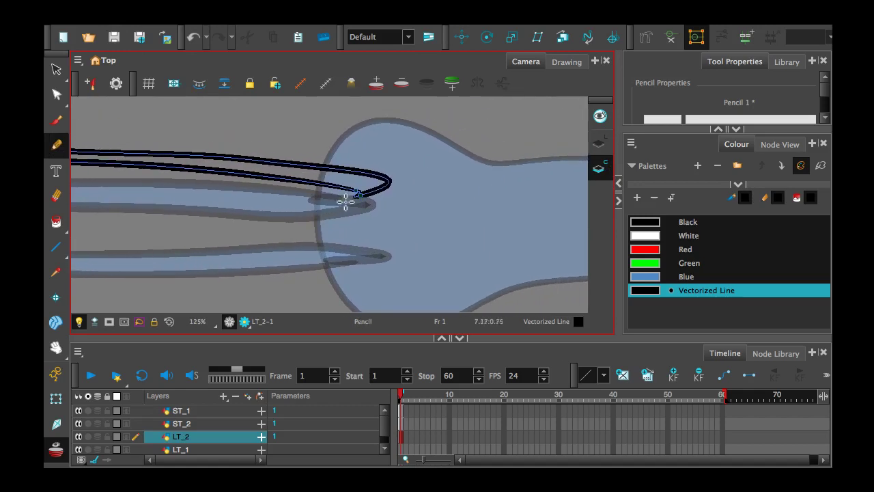
scroll(365, 181, "up", 10)
key("space")
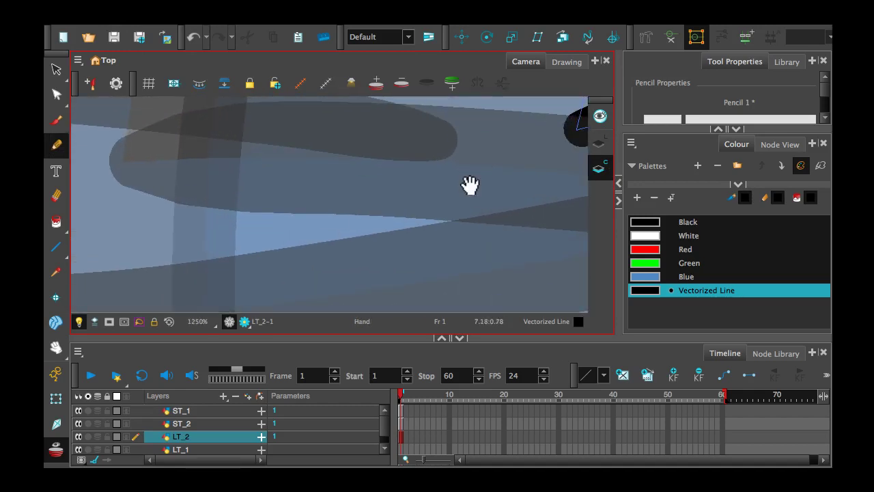
mouse_move(470, 186)
left_mouse_down()
mouse_move(289, 279)
mouse_move(396, 189)
left_mouse_up()
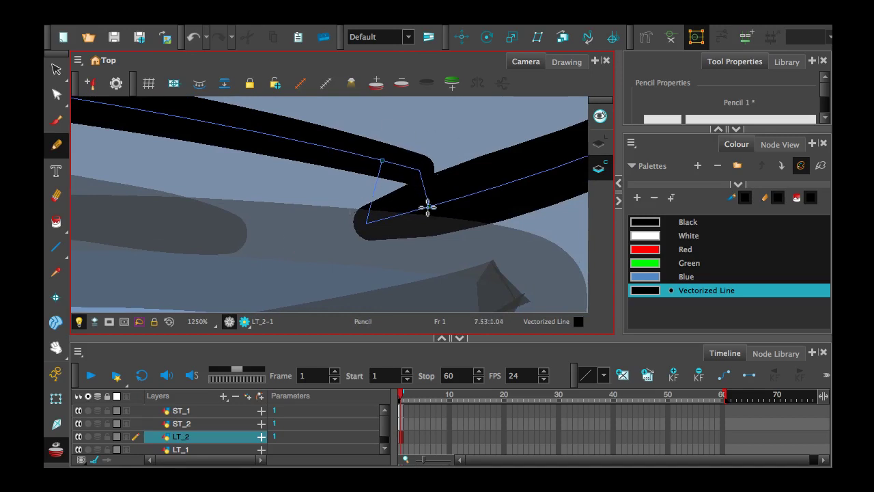
scroll(322, 181, "down", 9)
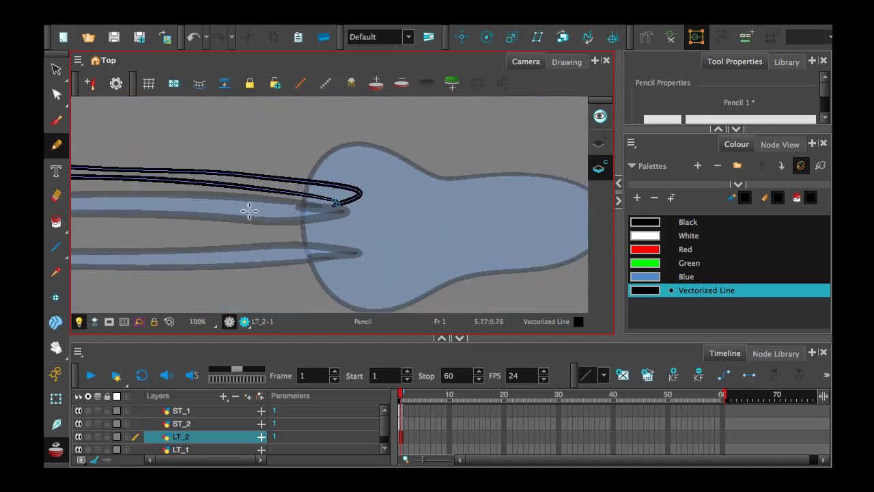
scroll(249, 211, "down", 3)
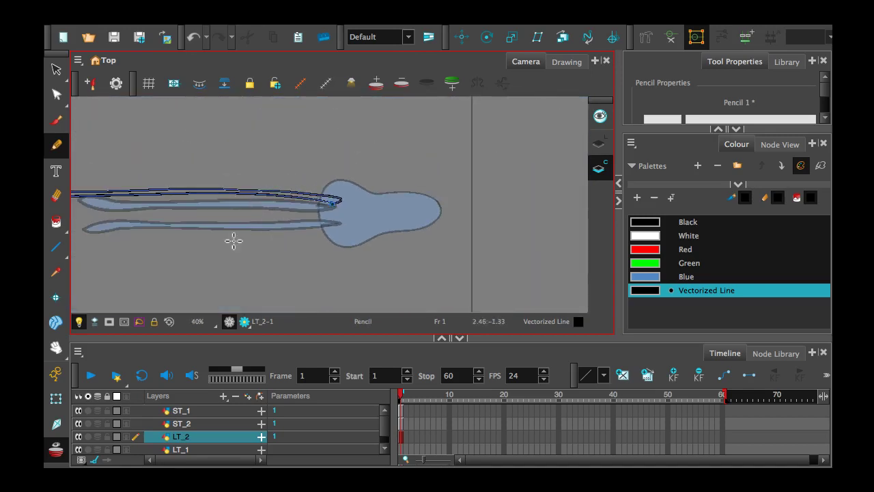
left_click_drag(203, 254, 335, 264)
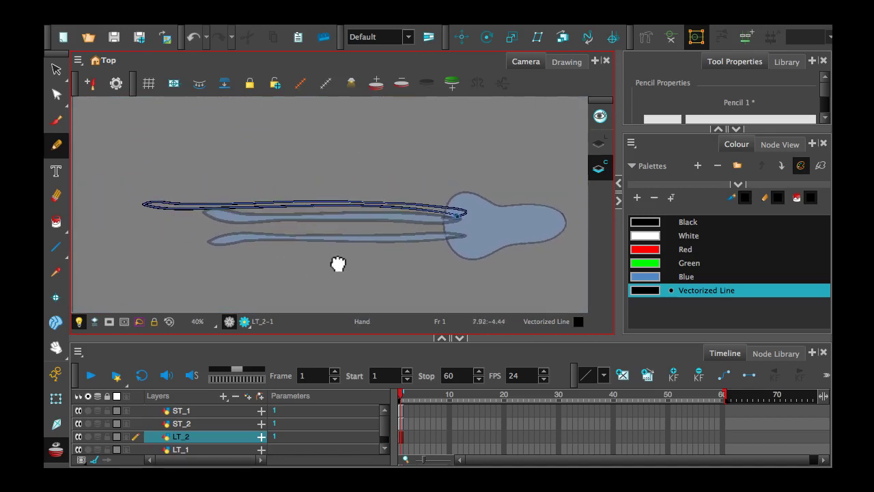
- Fill the LT_2 tentacle's interior with Blue using the Paint tool
left_click(56, 222)
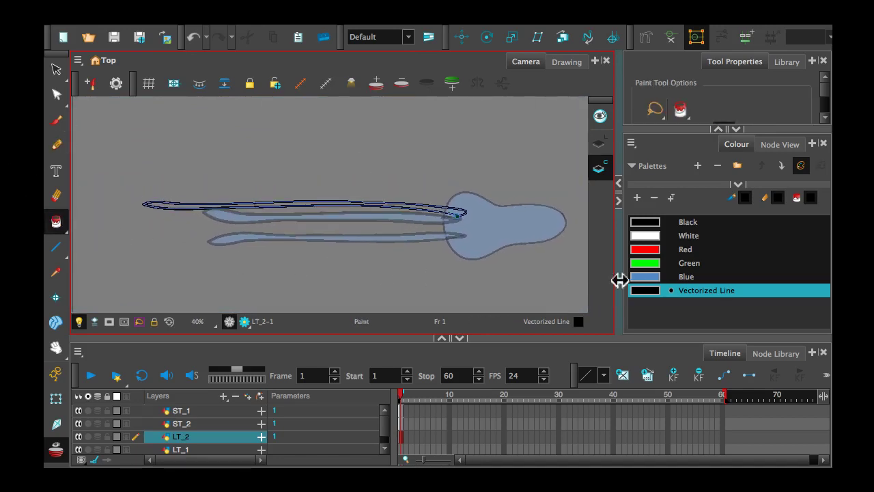
left_click(645, 279)
left_click(444, 215)
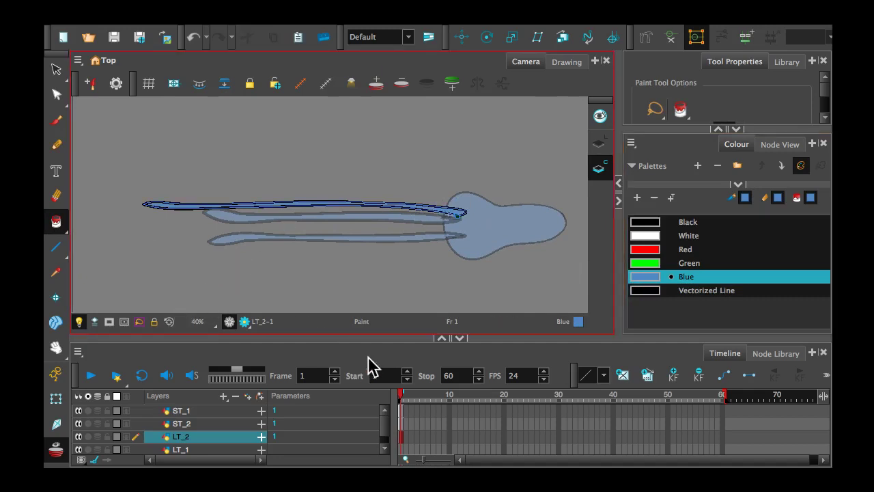
- Paste a copy of the LT_2 tentacle drawing into frame 1 of LT_1 and translate it below the other tentacles
left_click(401, 448)
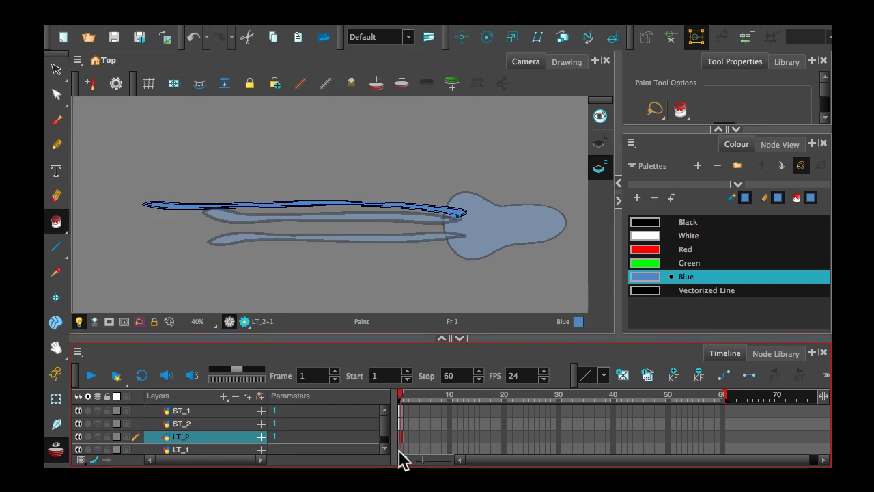
left_click(401, 448)
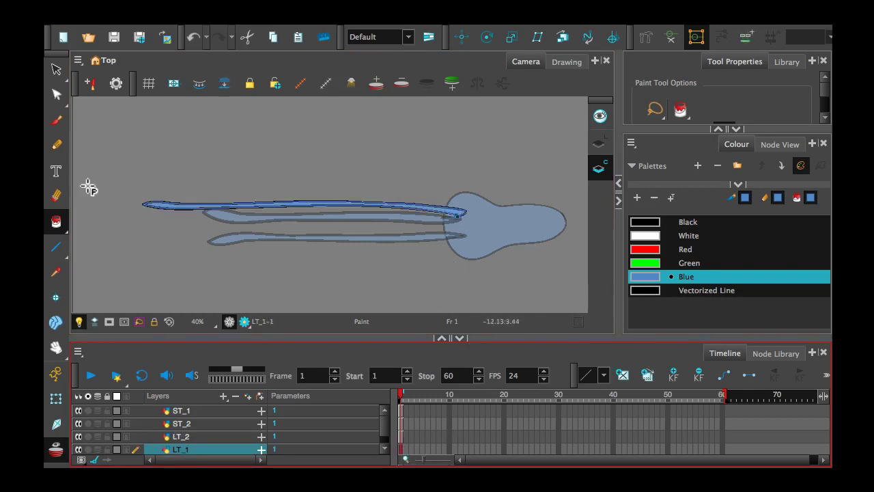
left_click(463, 37)
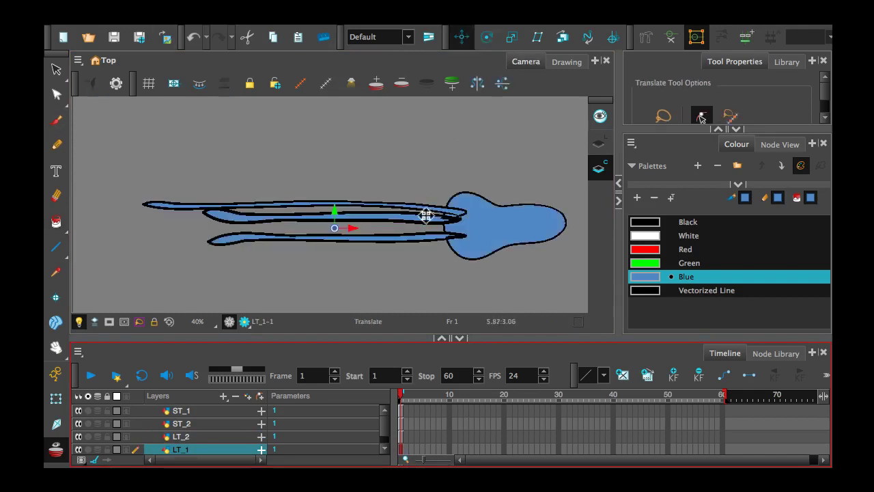
left_click_drag(337, 220, 342, 202)
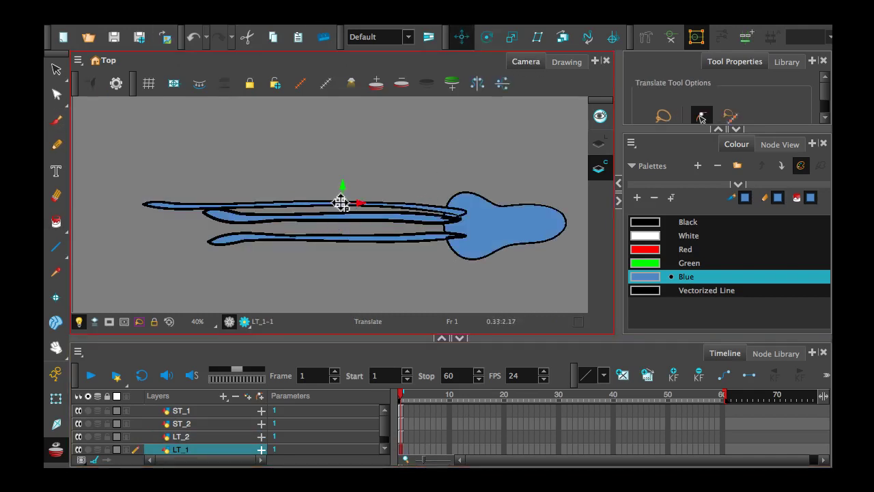
left_click_drag(437, 207, 437, 252)
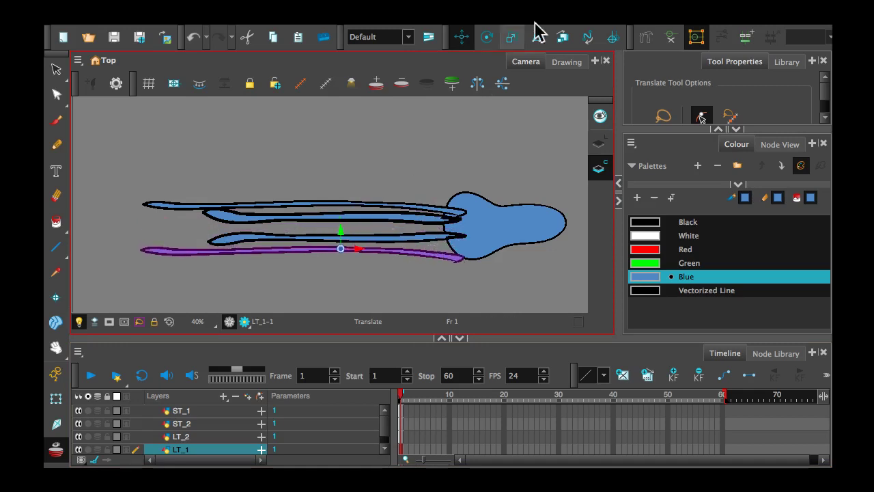
- Flip the LT_1 tentacle vertically and translate it so its root overlaps the body just below the ST_2 tentacle
left_click(56, 398)
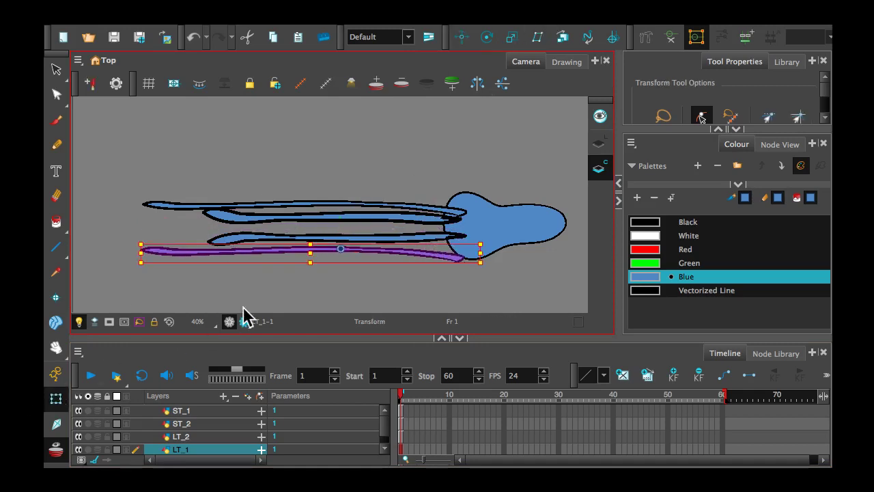
mouse_move(309, 264)
left_mouse_down()
mouse_move(308, 235)
mouse_move(300, 279)
mouse_move(303, 272)
left_mouse_up()
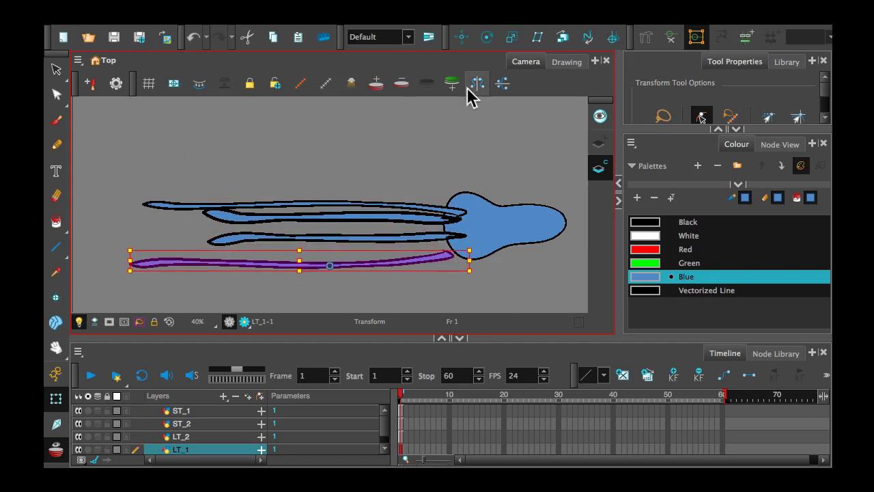
left_click(462, 38)
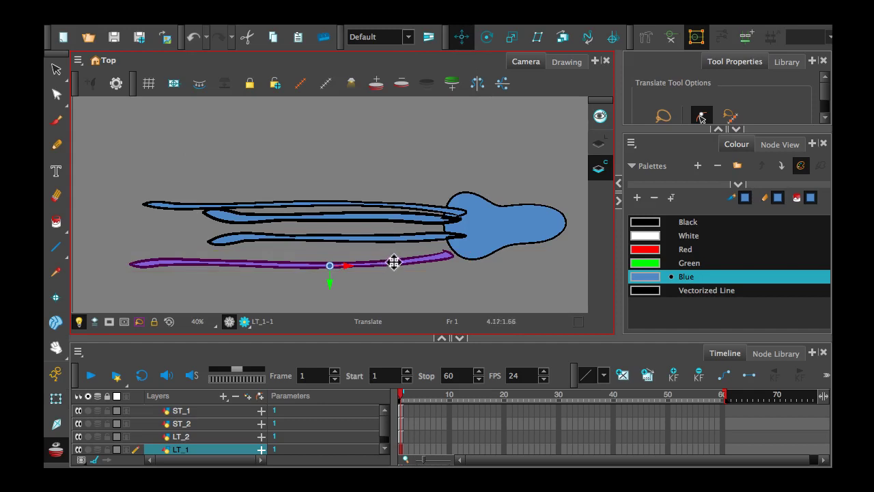
mouse_move(394, 262)
left_mouse_down()
mouse_move(412, 254)
mouse_move(405, 251)
left_mouse_up()
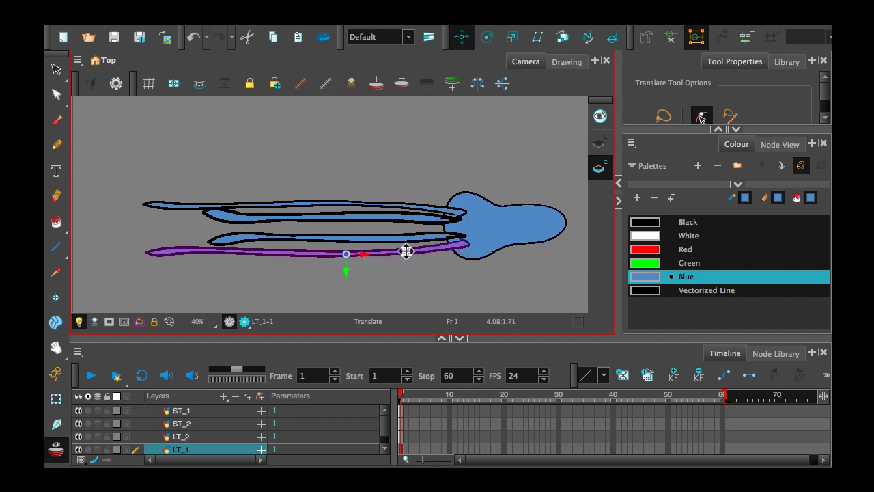
left_click(474, 362)
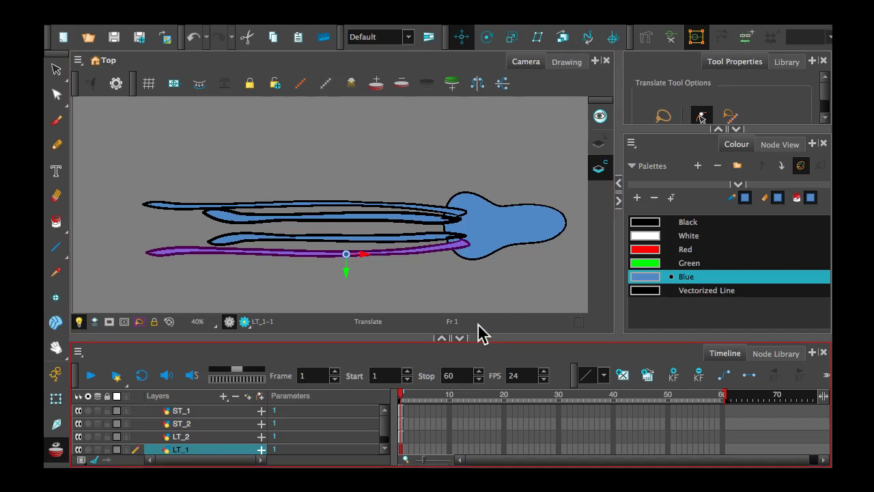
scroll(396, 199, "up", 1)
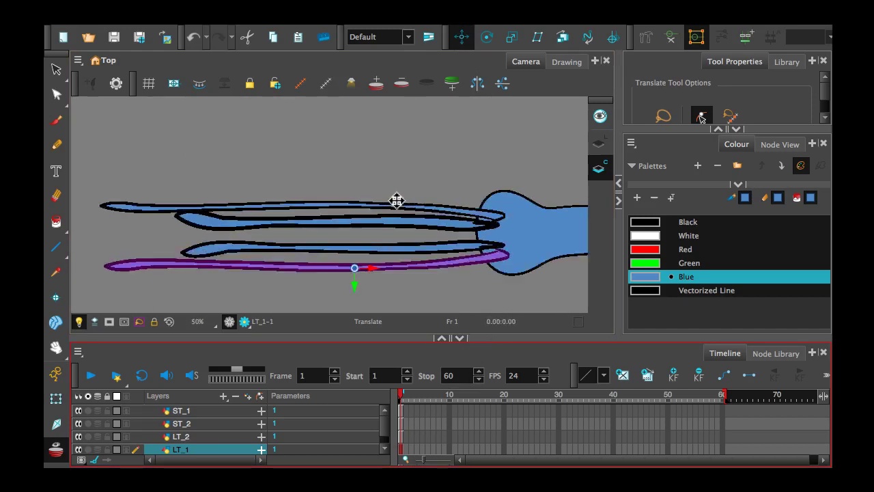
scroll(397, 200, "up", 4)
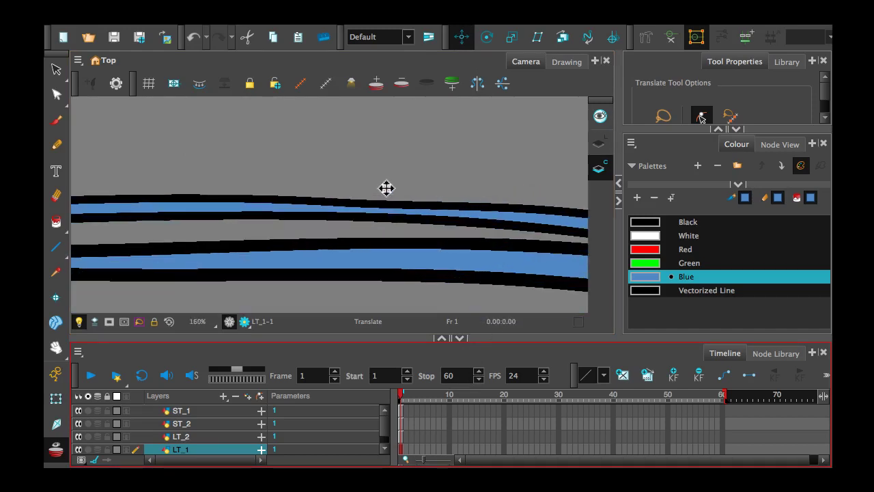
- Activate the Select tool and turn off the light table for the whole squid drawing
scroll(386, 188, "down", 3)
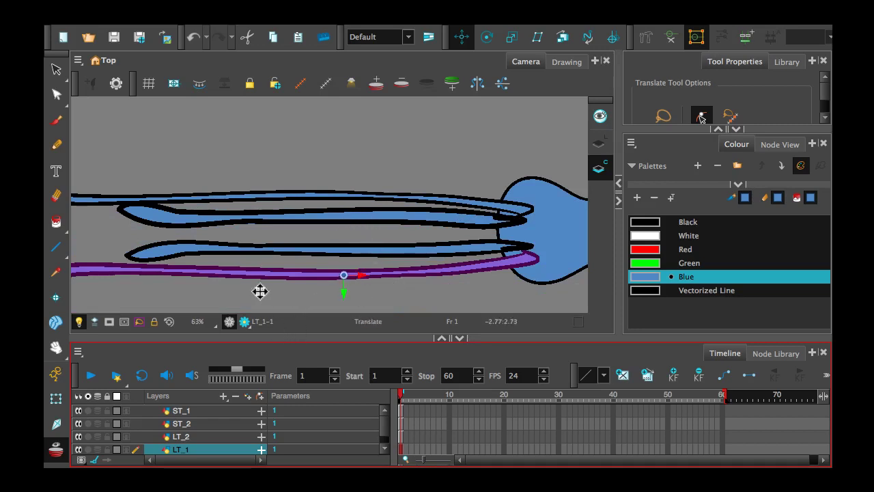
scroll(303, 257, "down", 4)
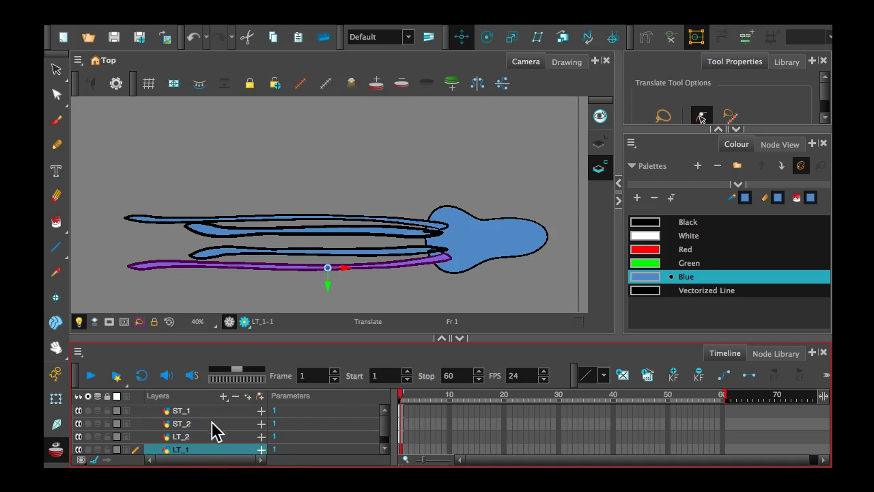
scroll(211, 421, "down", 1)
scroll(220, 434, "up", 1)
scroll(218, 433, "down", 1)
scroll(219, 433, "up", 1)
left_click(349, 190)
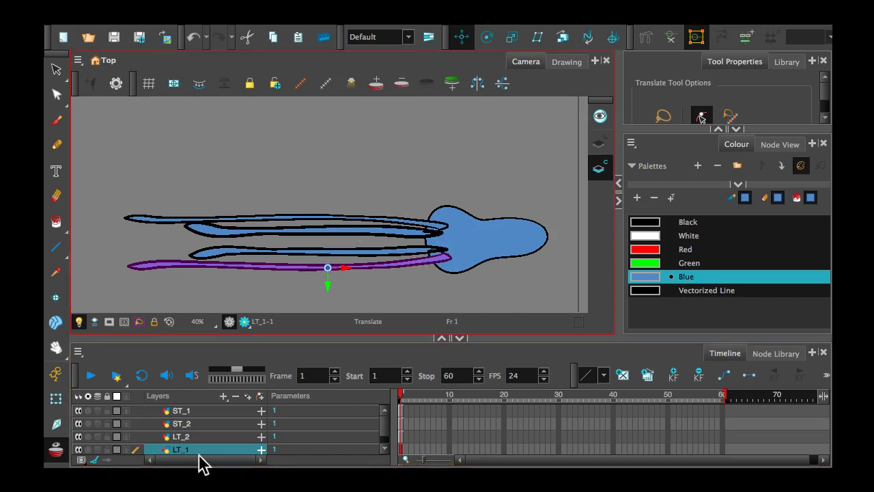
left_click(54, 69)
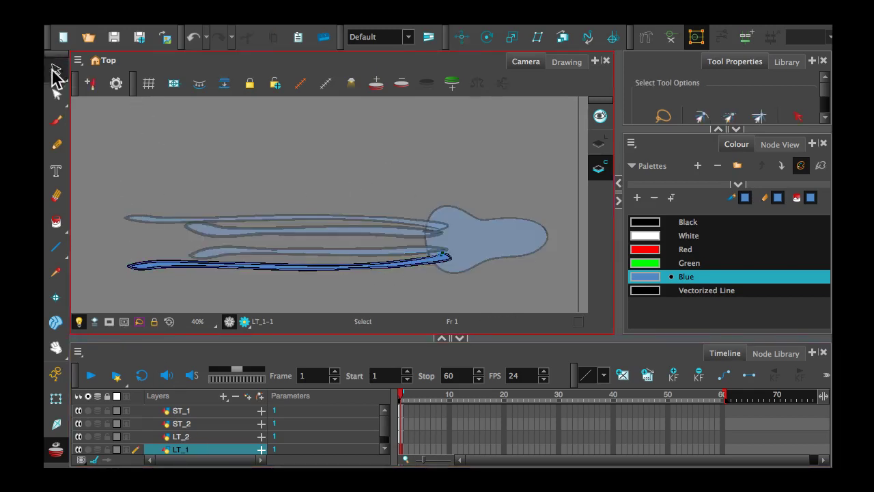
left_click(79, 321)
- Make Line Art the active art layer and examine how the tentacle roots overlap the body
scroll(407, 229, "up", 2)
scroll(394, 235, "down", 3)
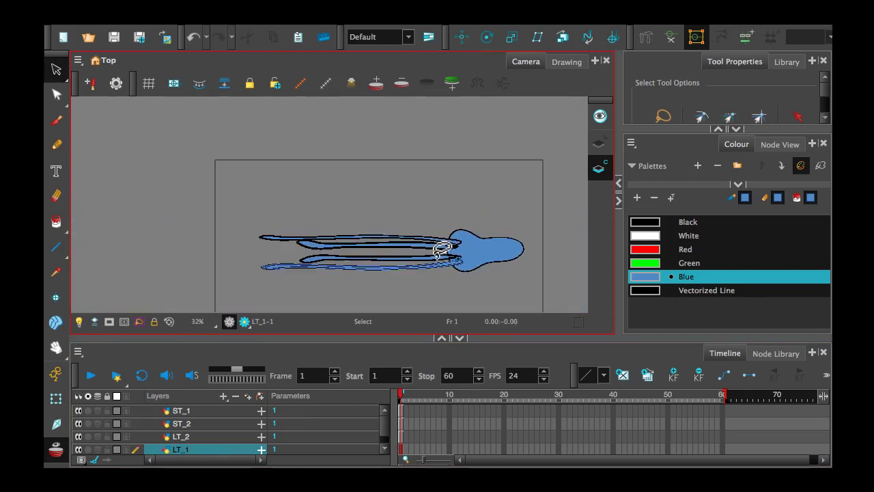
left_click(601, 146)
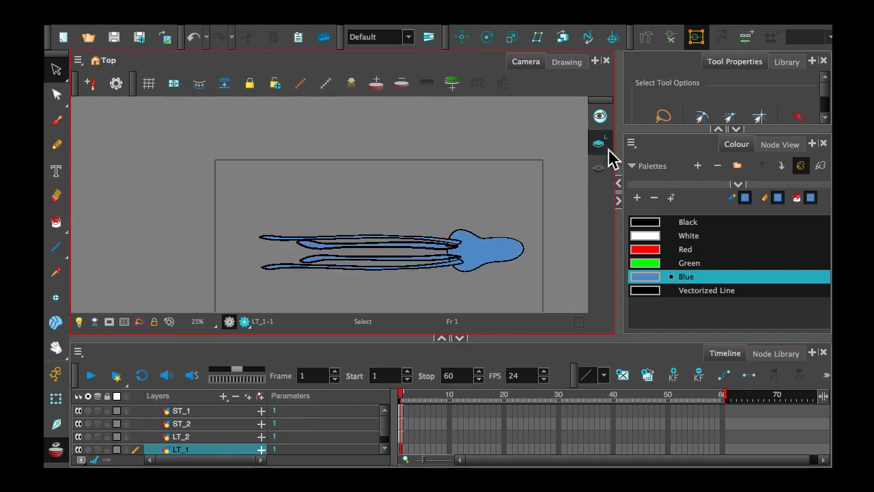
scroll(527, 201, "up", 3)
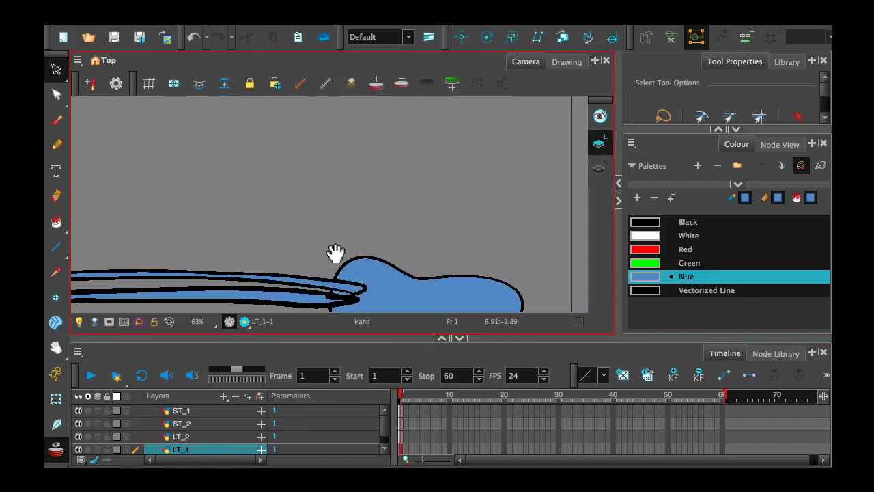
left_click_drag(335, 253, 346, 173)
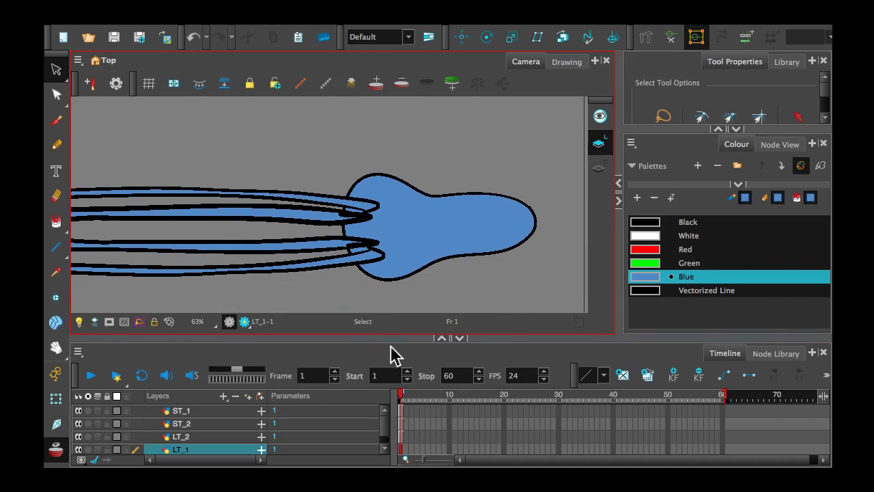
left_click_drag(244, 263, 320, 215)
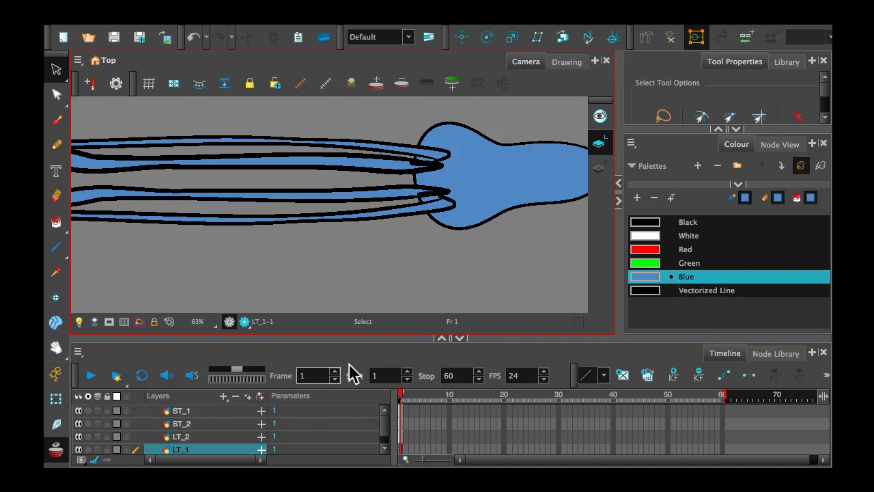
- Add a Node View beside the main Camera and Drawing views and spread the stacked drawing nodes apart
left_click(596, 61)
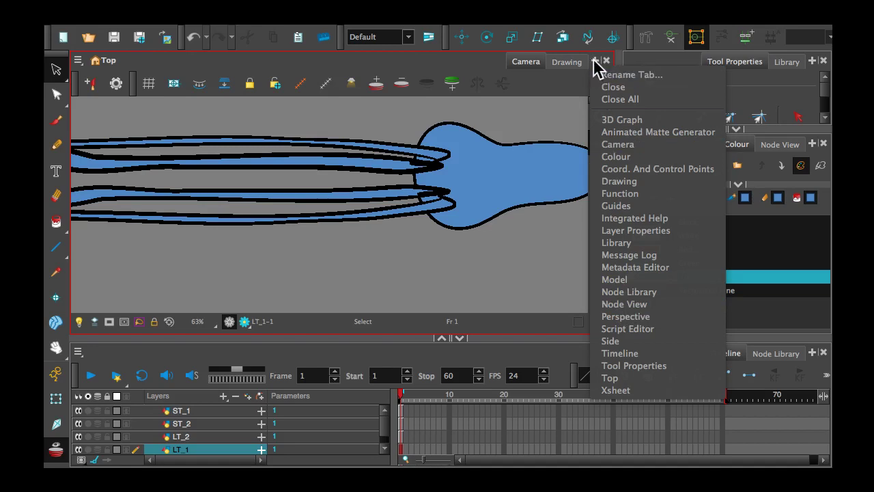
left_click(628, 304)
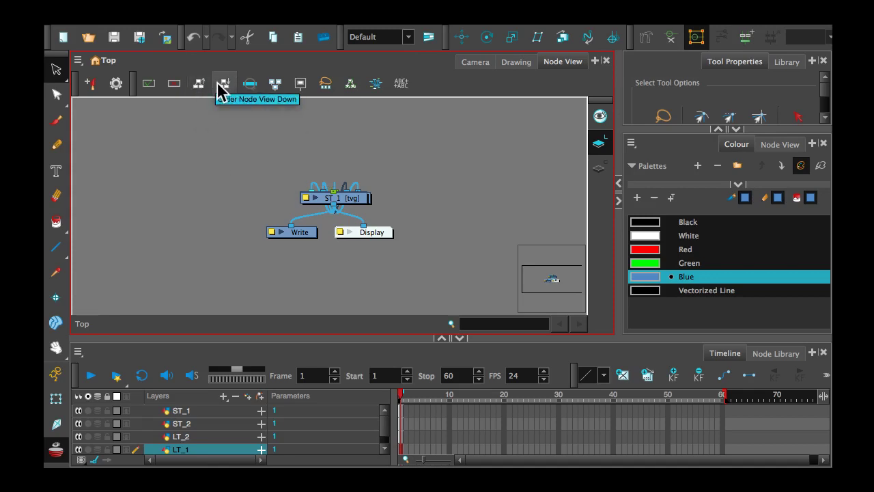
left_click(358, 198)
left_click_drag(358, 198, 381, 142)
left_click_drag(355, 203, 416, 178)
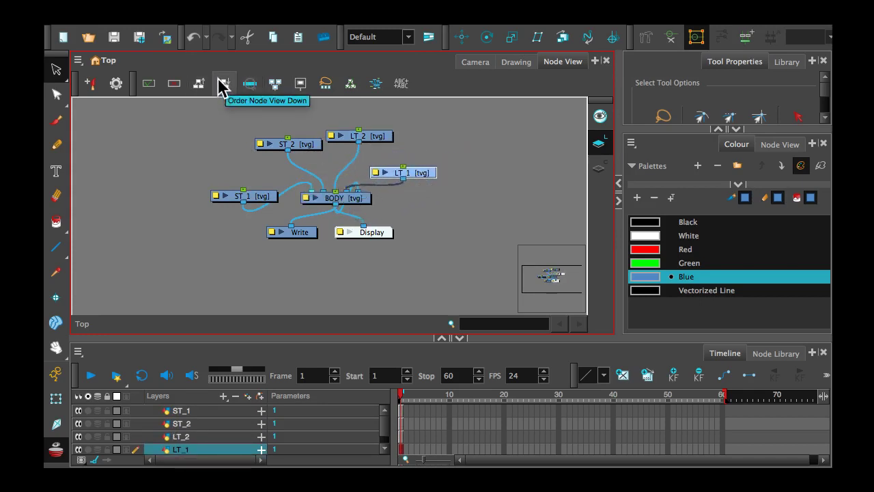
- Arrange the nodes with Order Node View Down using X Overlap 25, Layer Spacing 60 and Vertical Spacing 5
left_click(220, 87)
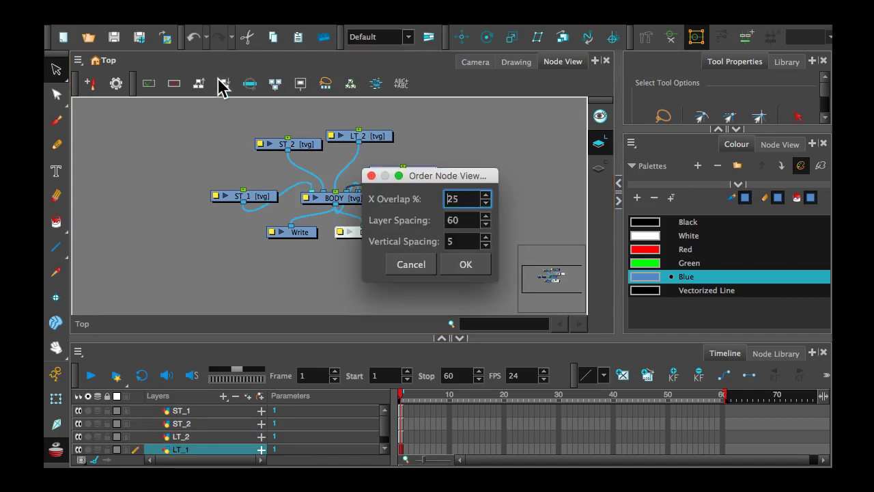
left_click(465, 266)
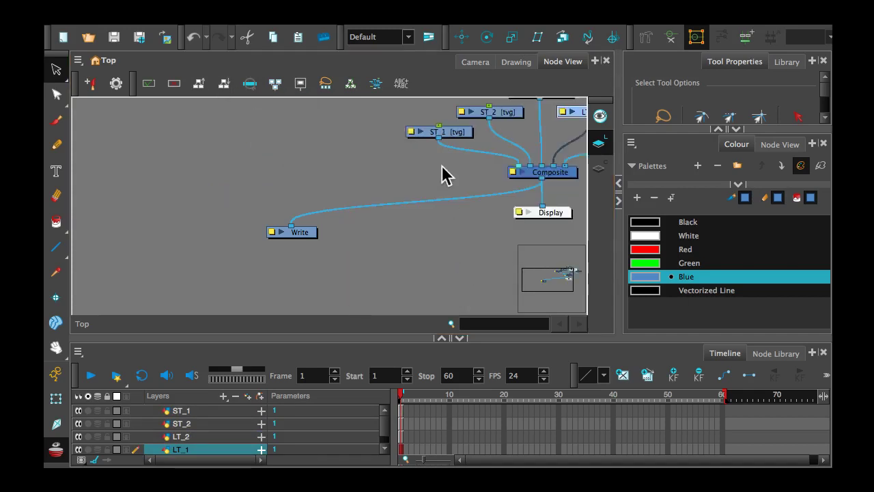
left_click_drag(460, 214, 332, 270)
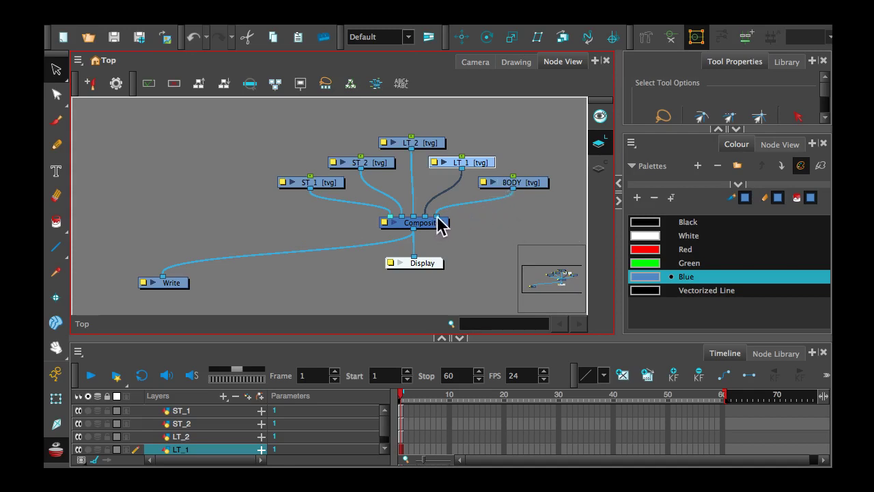
- Enlarge the Tool Properties pane and add a Camera view to it alongside the node network
mouse_move(437, 221)
left_mouse_down()
mouse_move(470, 208)
mouse_move(478, 225)
mouse_move(438, 217)
left_mouse_up()
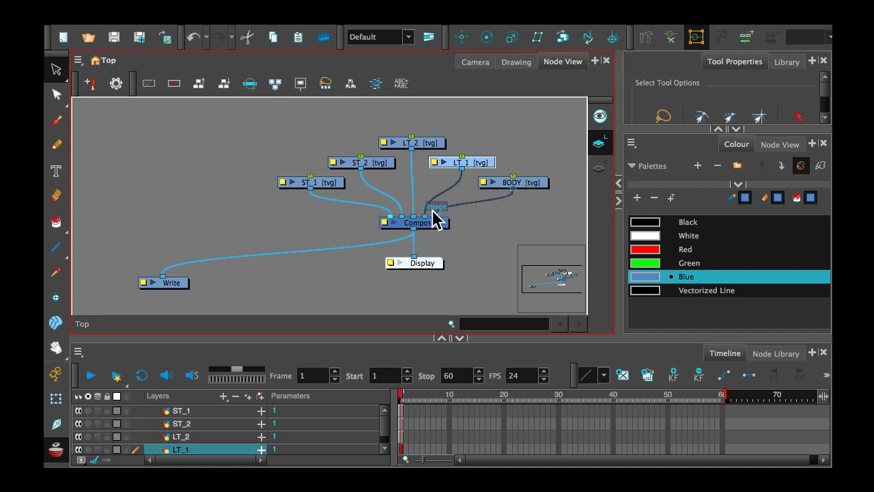
mouse_move(443, 217)
left_mouse_down()
mouse_move(406, 203)
mouse_move(390, 218)
mouse_move(412, 200)
mouse_move(442, 206)
mouse_move(444, 219)
mouse_move(403, 200)
mouse_move(390, 221)
mouse_move(433, 205)
mouse_move(444, 219)
left_mouse_up()
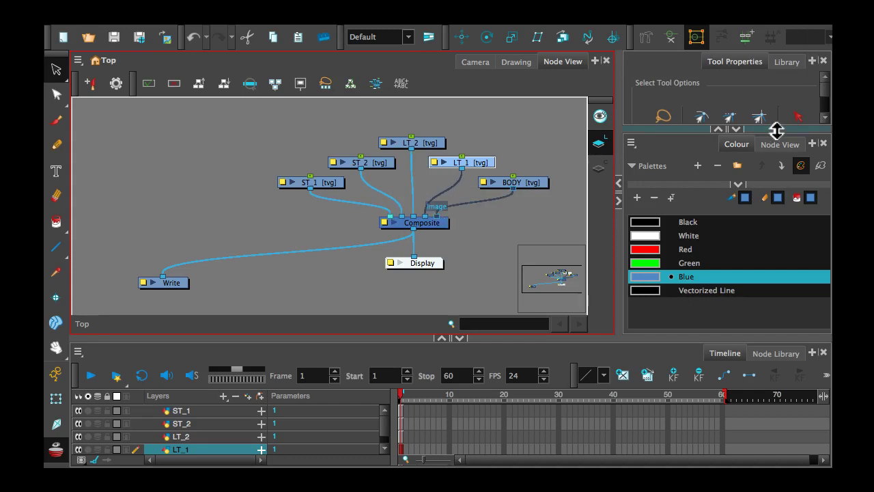
left_click_drag(776, 130, 777, 224)
left_click(812, 60)
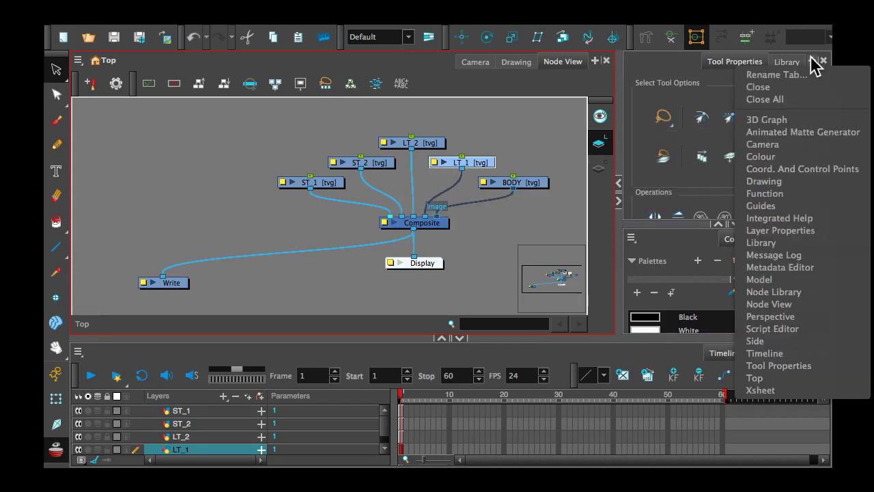
left_click(775, 153)
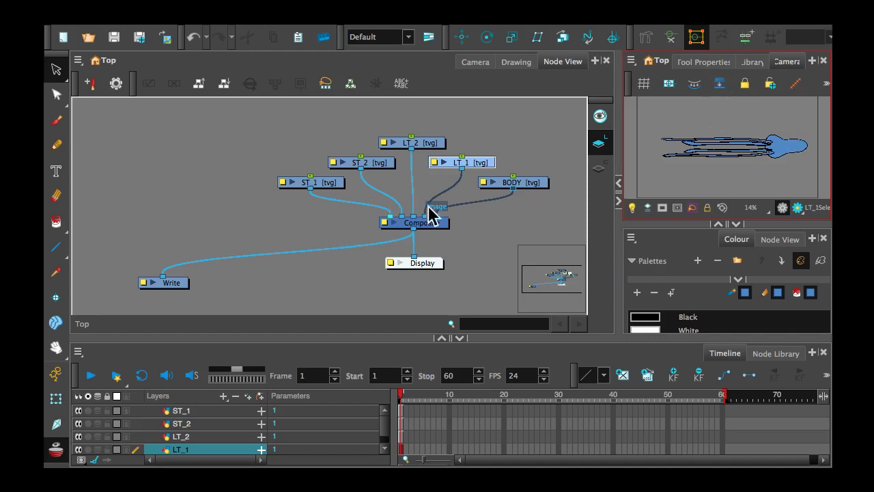
- Move BODY's connection to the Composite's first input port and place LT_1's connection ahead of LT_2's
left_click_drag(437, 213, 386, 214)
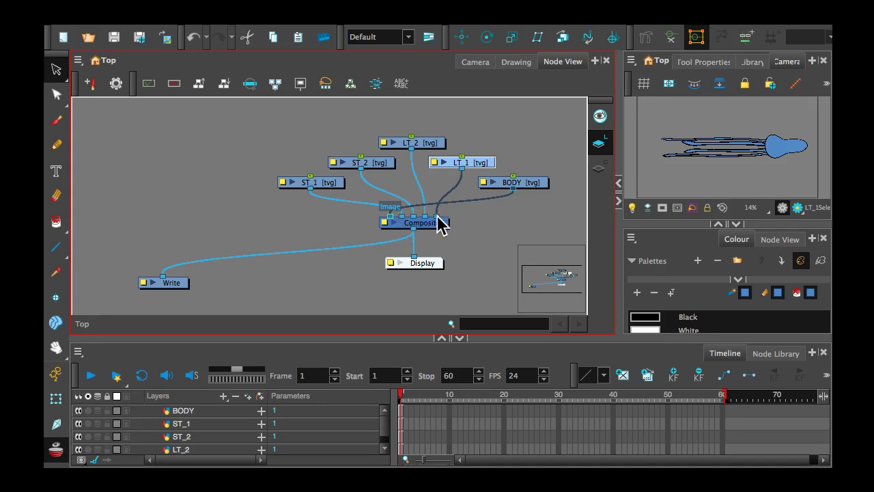
left_click_drag(436, 217, 422, 217)
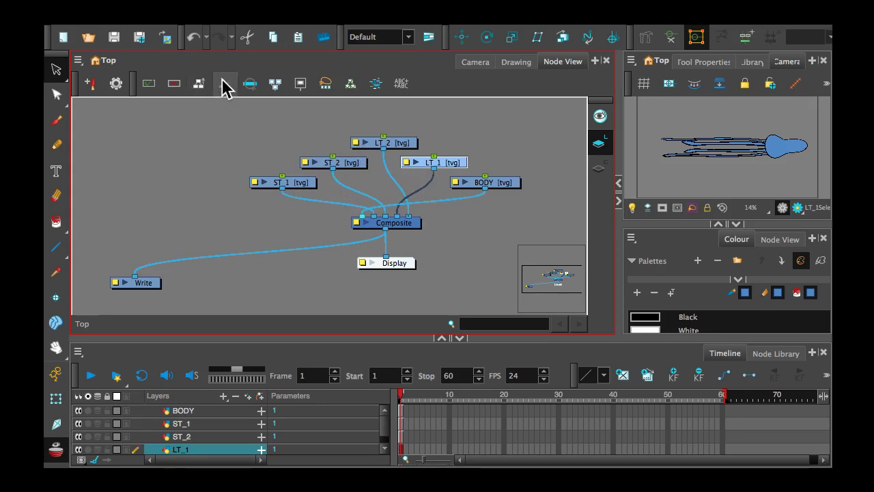
- Rearrange the drawing nodes with Order Node View Down to match their new Composite connection order
left_click(222, 84)
left_click(469, 267)
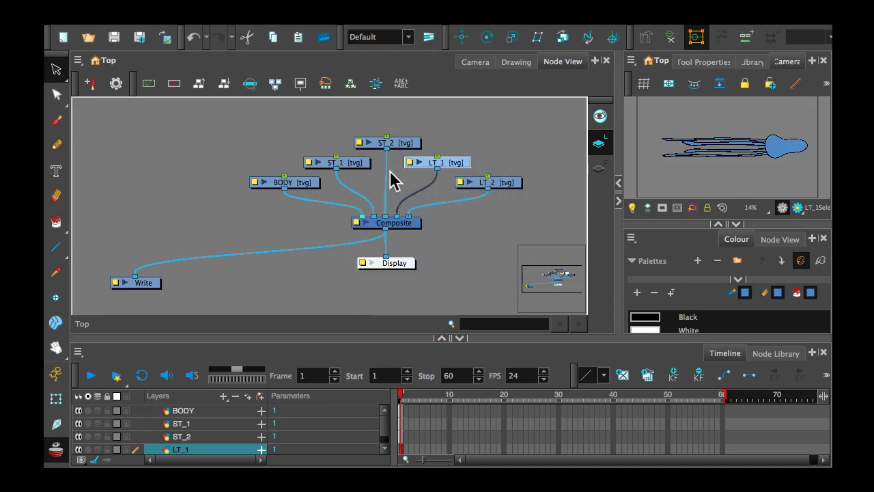
mouse_move(397, 217)
left_mouse_down()
mouse_move(390, 199)
mouse_move(400, 217)
left_mouse_up()
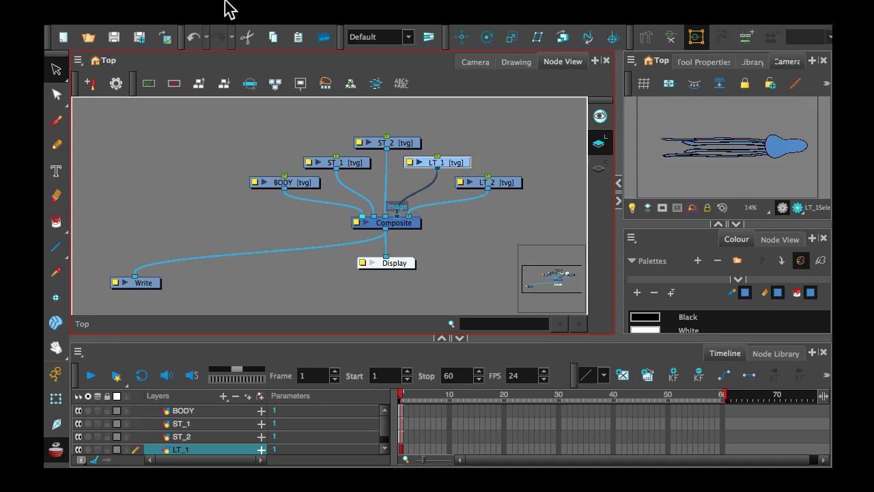
- Centre the squid in the main Camera view and enlarge the timeline until all five layers are listed
left_click(385, 433)
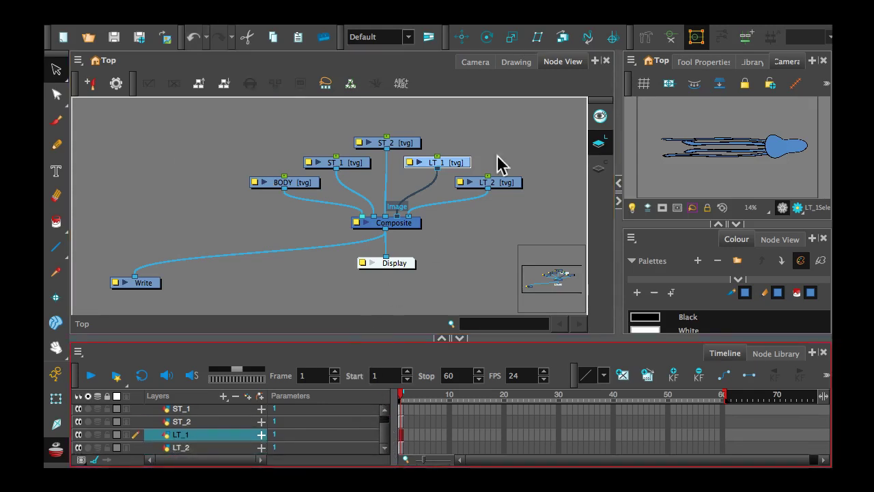
left_click(481, 62)
key("space")
scroll(310, 263, "down", 3)
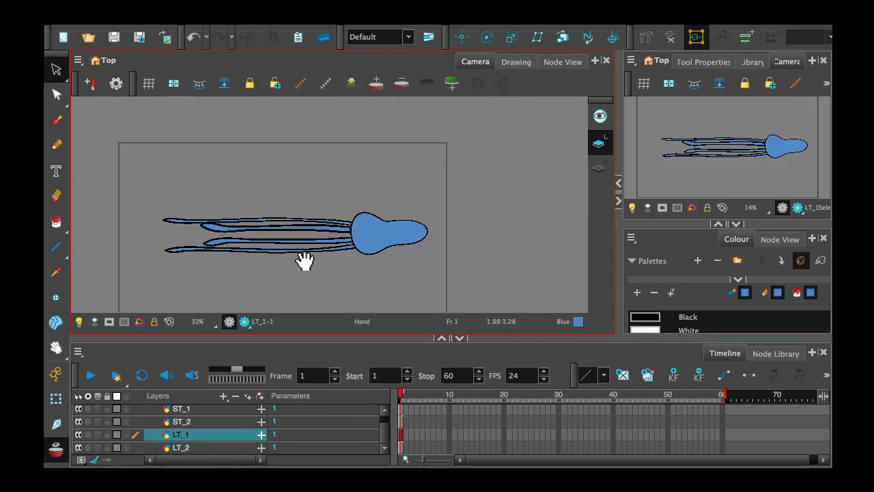
left_click_drag(304, 261, 347, 230)
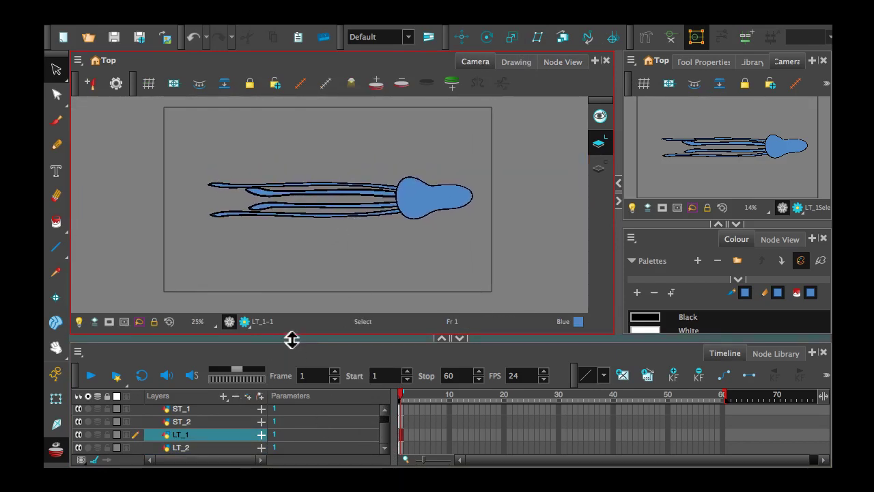
left_click_drag(290, 338, 296, 305)
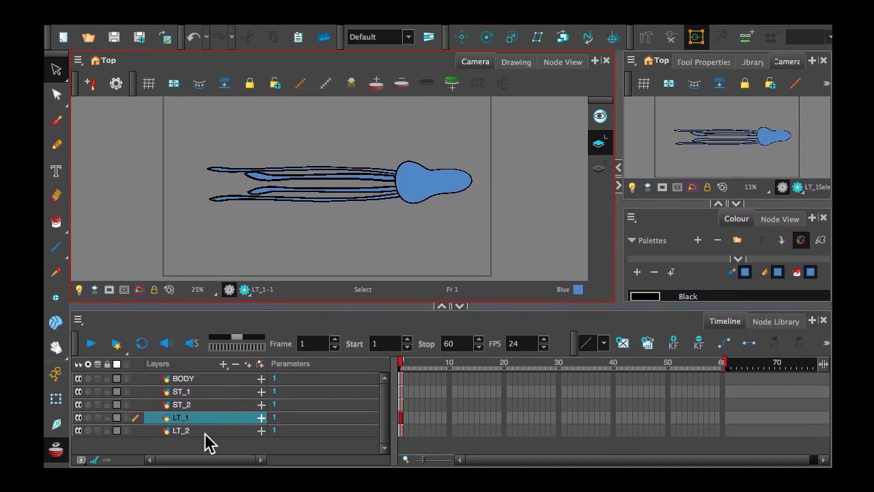
- Select the layers from BODY through LT_2 and add a parent peg to each of them
left_click(204, 432, "shift")
left_click(205, 379, "shift")
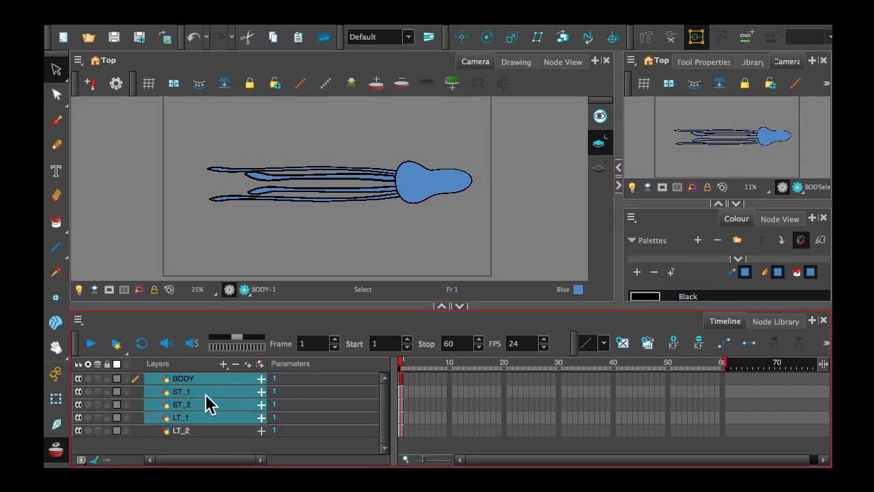
left_click(204, 445)
left_click(206, 381)
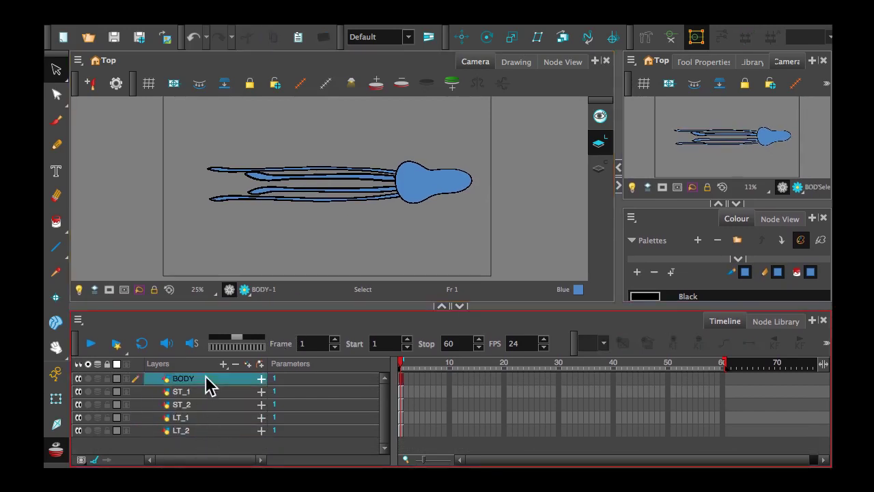
left_click(207, 433, "shift")
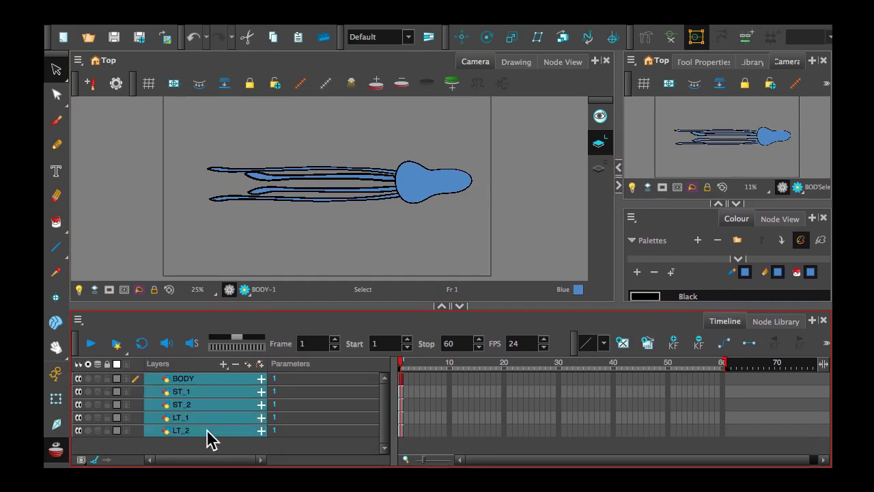
left_click(259, 363)
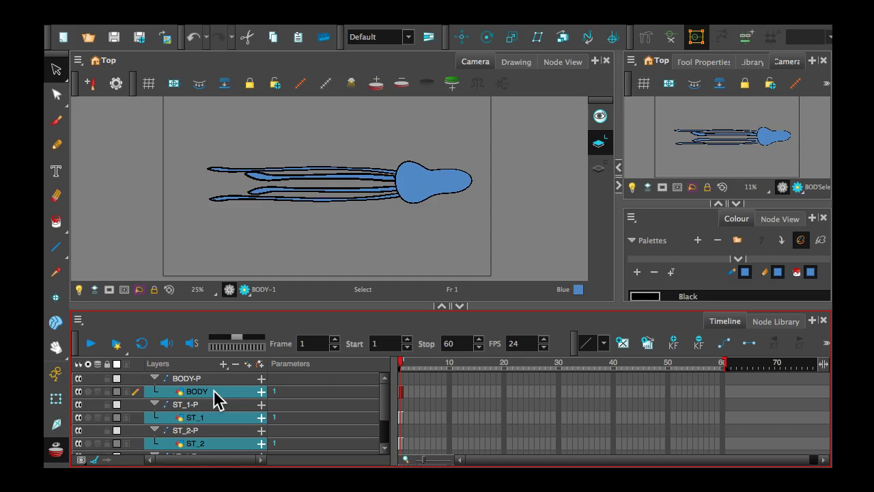
- Arrange the new pegs above their drawing nodes in the Node View with Order Node View Down
left_click(563, 67)
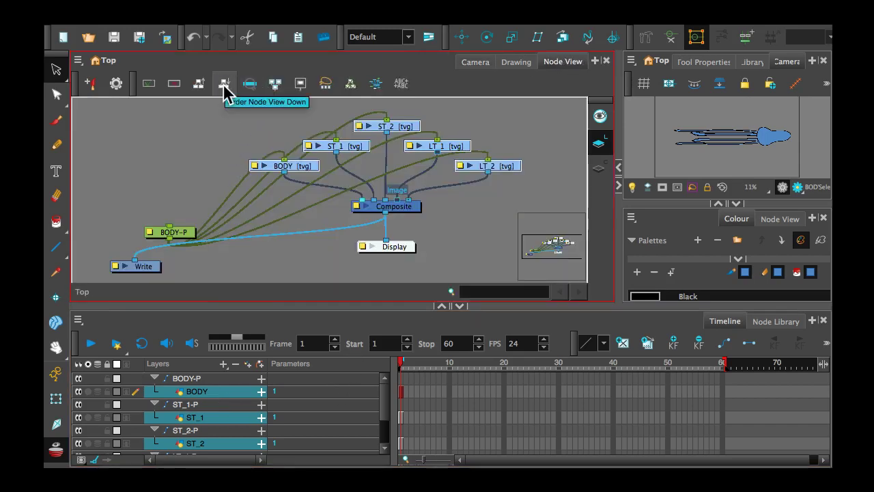
left_click(225, 87)
left_click(460, 263)
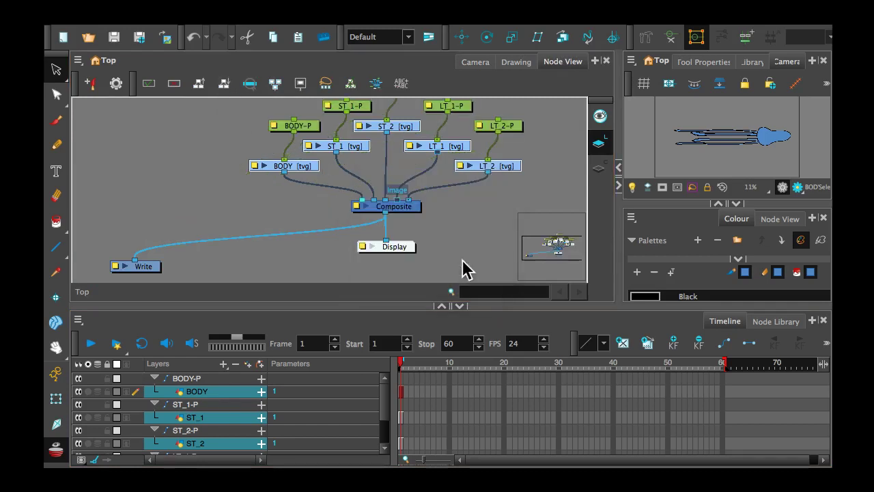
scroll(425, 171, "up", 2)
scroll(426, 175, "down", 4)
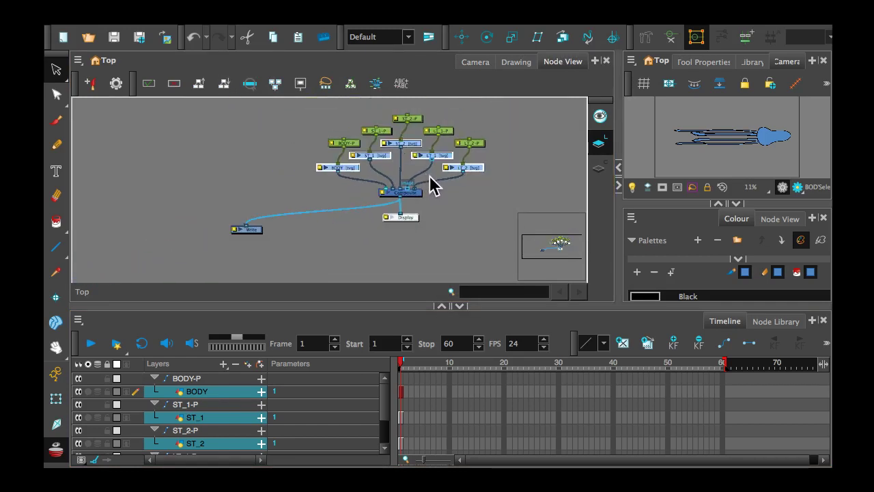
scroll(404, 179, "up", 3)
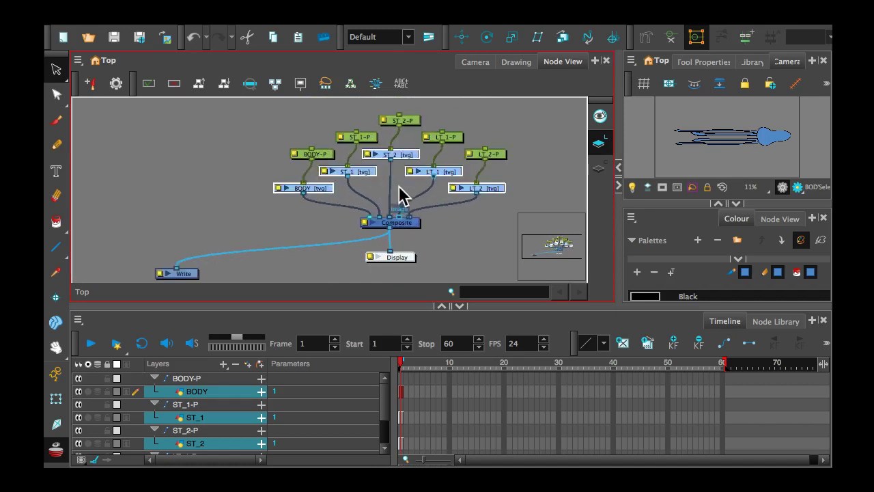
- Move the BODY-P peg and BODY drawing node above the tentacle nodes, offsetting BODY to the side of its peg in the Node View
scroll(399, 193, "up", 1)
left_click_drag(369, 305, 369, 387)
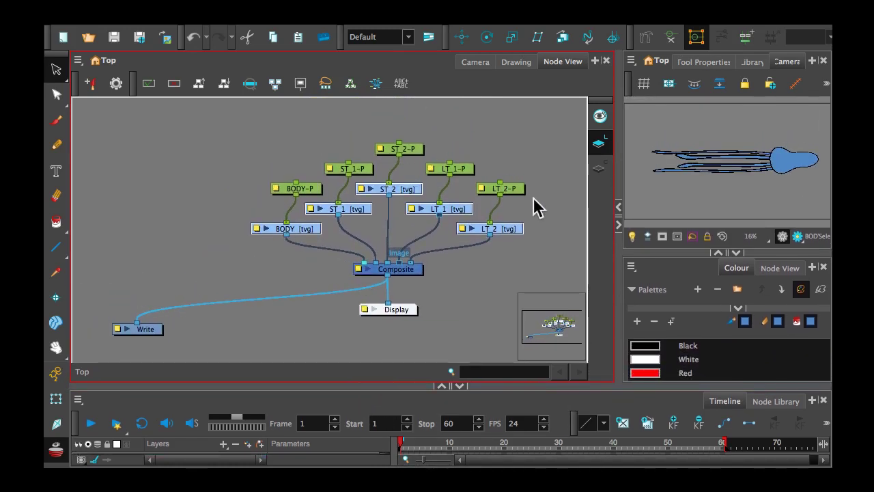
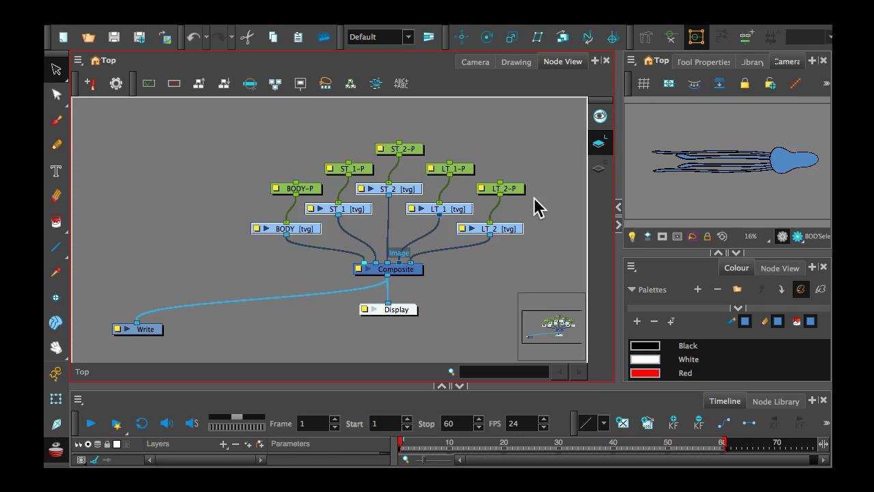
left_click_drag(272, 252, 307, 111)
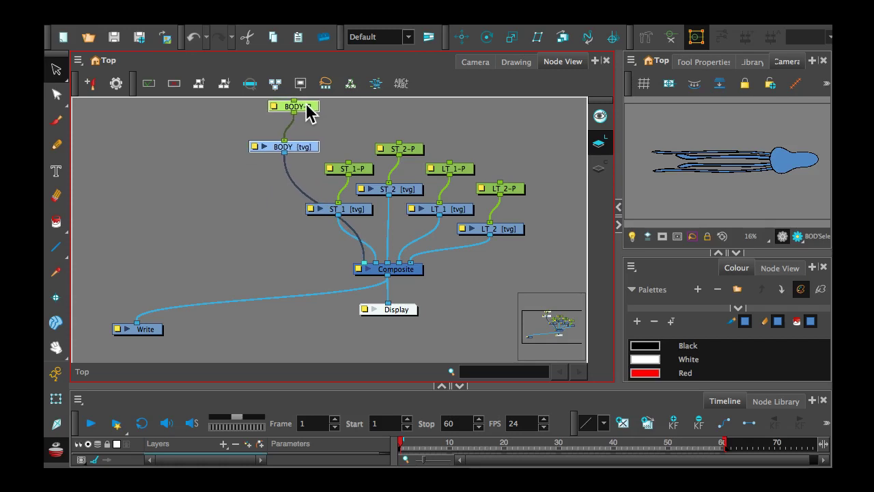
left_click_drag(362, 123, 326, 130)
left_click(204, 199)
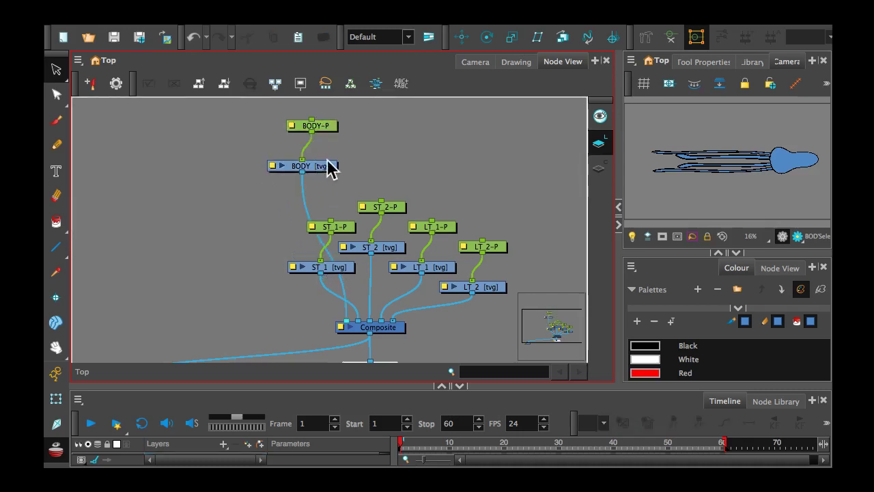
mouse_move(328, 167)
left_mouse_down()
mouse_move(334, 151)
mouse_move(329, 162)
mouse_move(316, 156)
left_mouse_up()
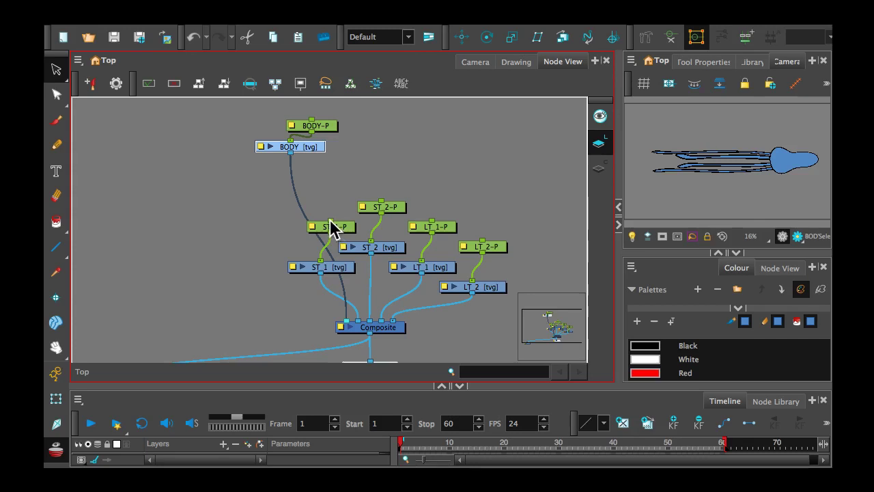
left_click_drag(330, 221, 349, 232)
left_click_drag(307, 148, 273, 147)
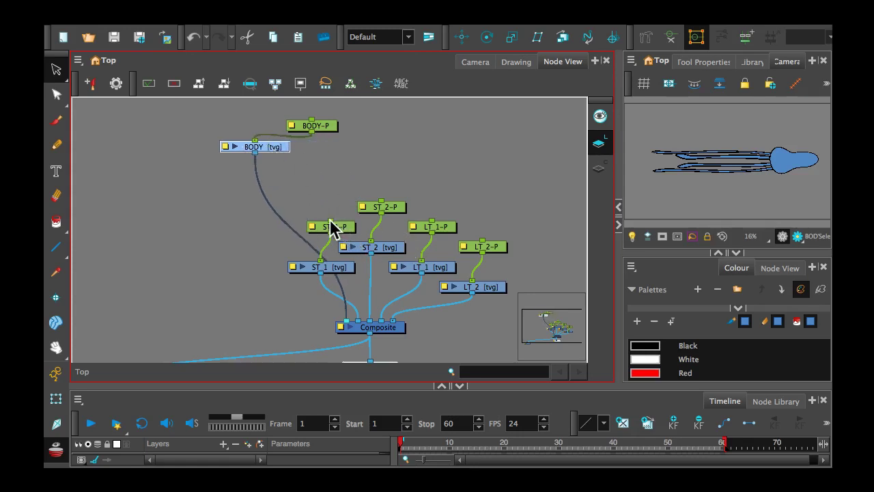
- Parent the ST_1-P, ST_2-P, LT_1-P and LT_2-P pegs to BODY-P, and place BODY-P above them with clear spacing
left_click_drag(330, 219, 312, 132)
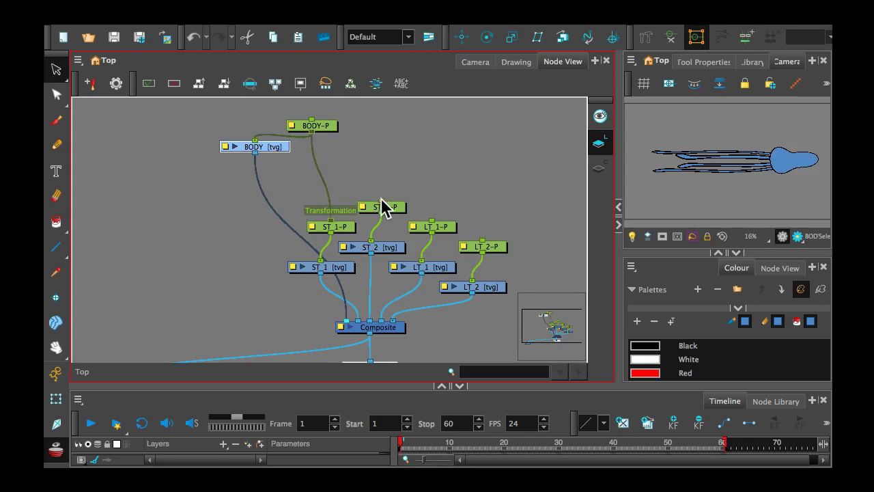
left_click_drag(381, 203, 312, 132)
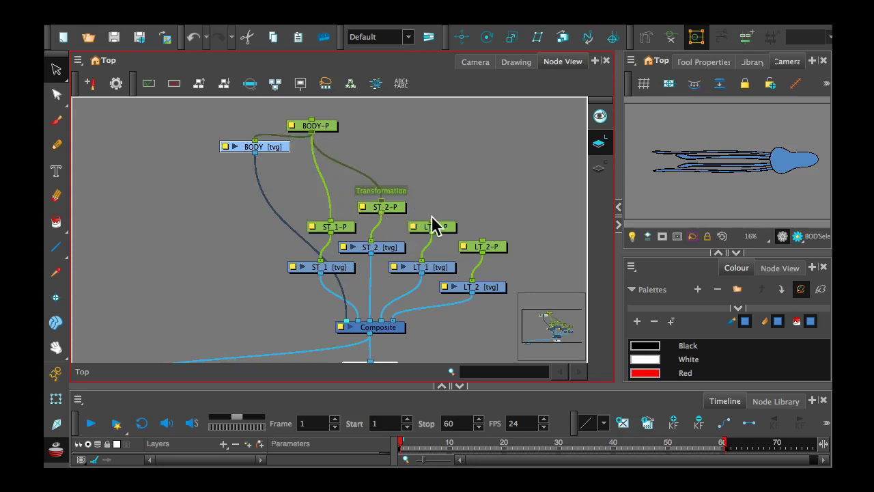
left_click_drag(431, 221, 313, 131)
left_click_drag(482, 238, 384, 186)
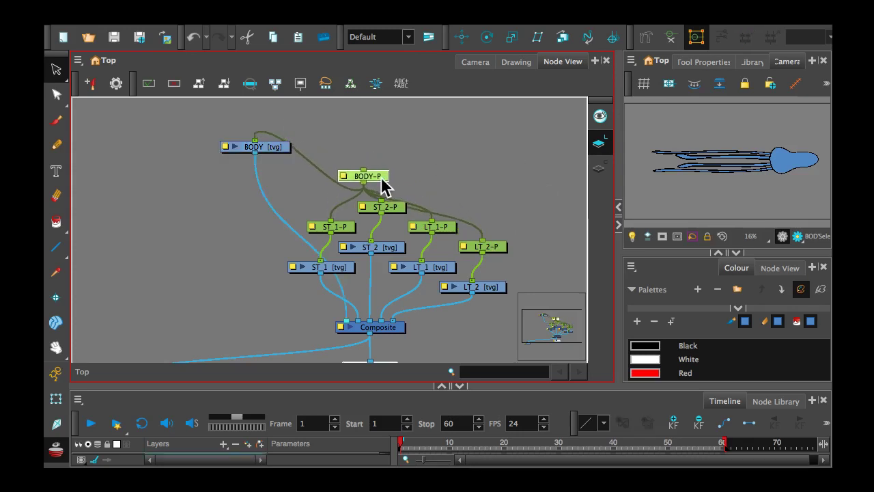
left_click_drag(476, 162, 411, 205)
scroll(419, 224, "down", 1)
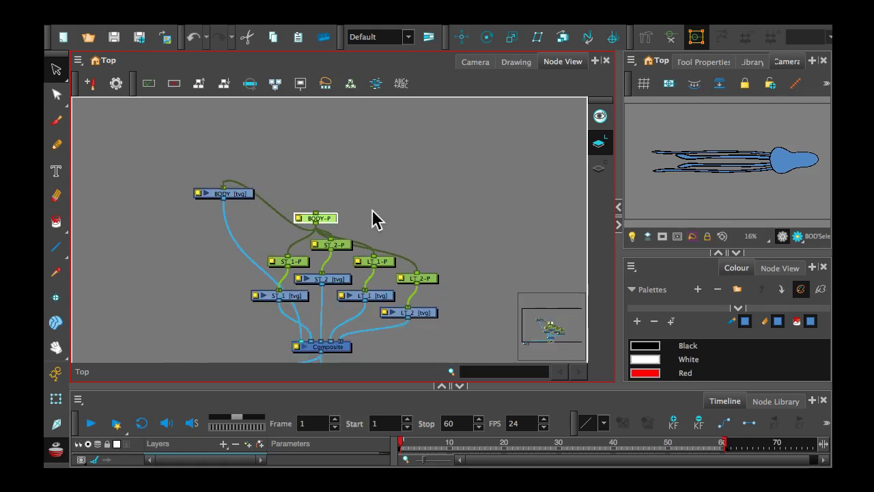
left_click_drag(328, 225, 321, 191)
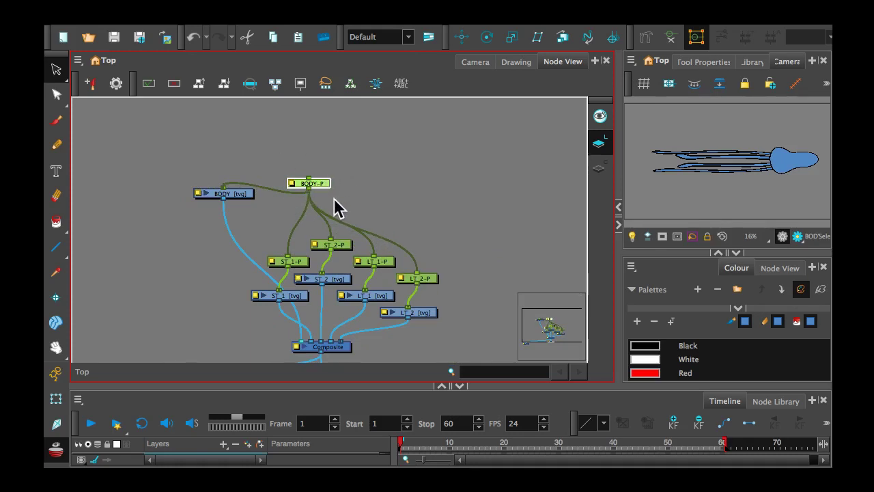
scroll(345, 205, "up", 1)
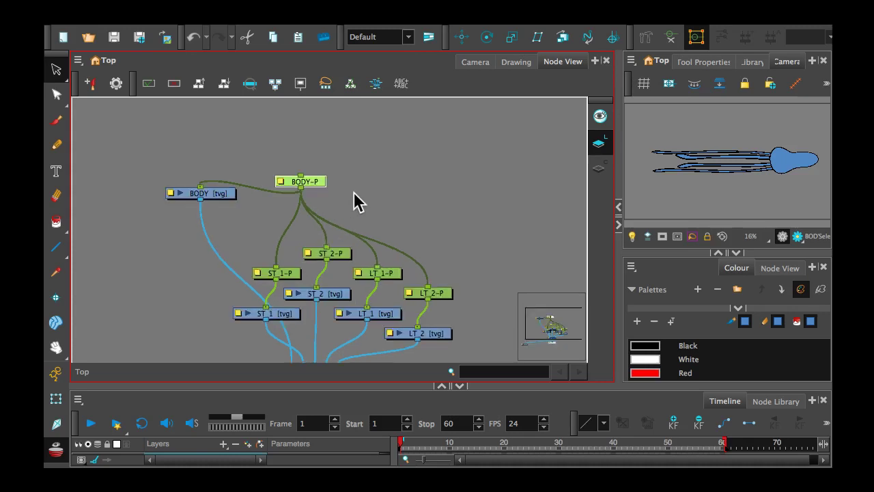
- Return to the main Camera view and examine the peg hierarchy nested under BODY-P in the enlarged timeline
left_click(479, 60)
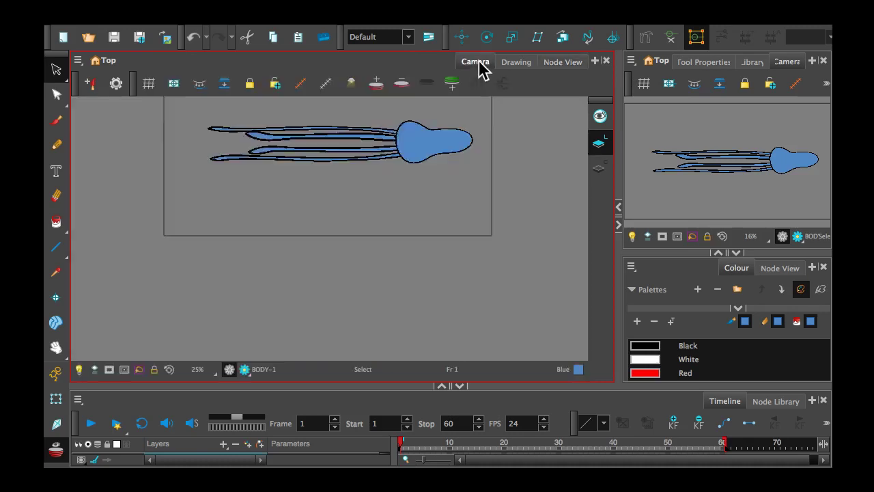
left_click_drag(304, 388, 316, 318)
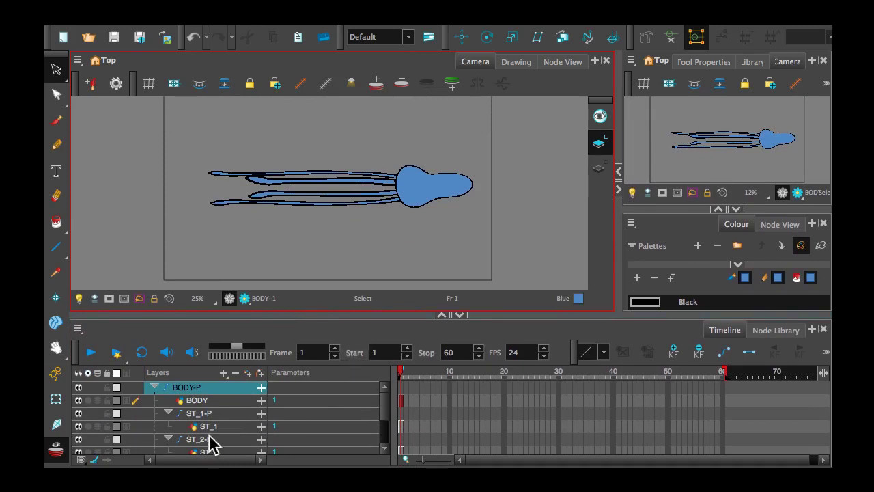
scroll(236, 430, "down", 3)
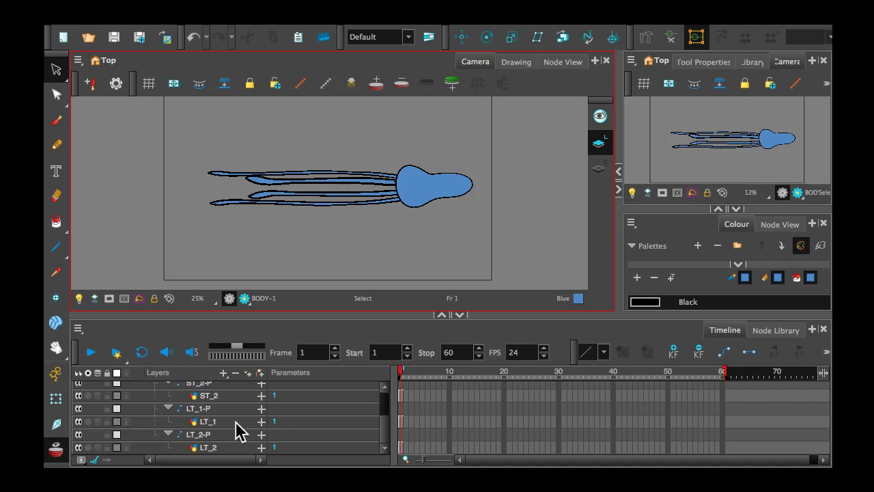
scroll(231, 412, "up", 3)
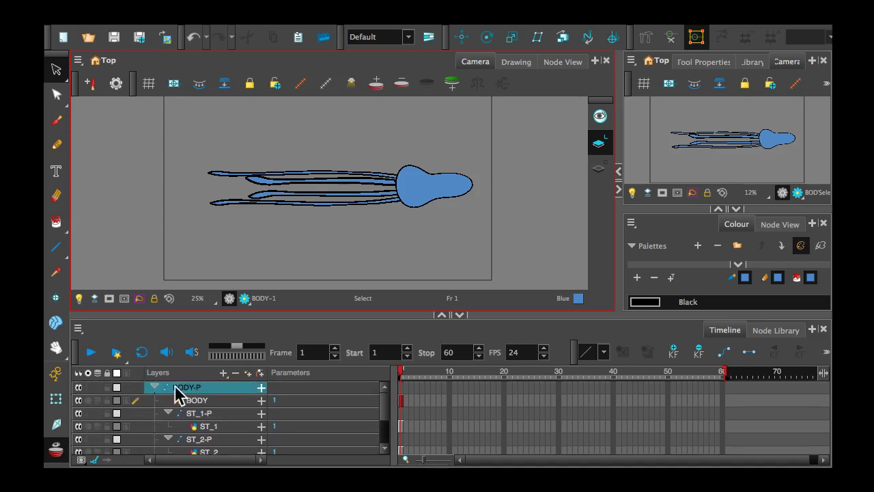
double_click(198, 387)
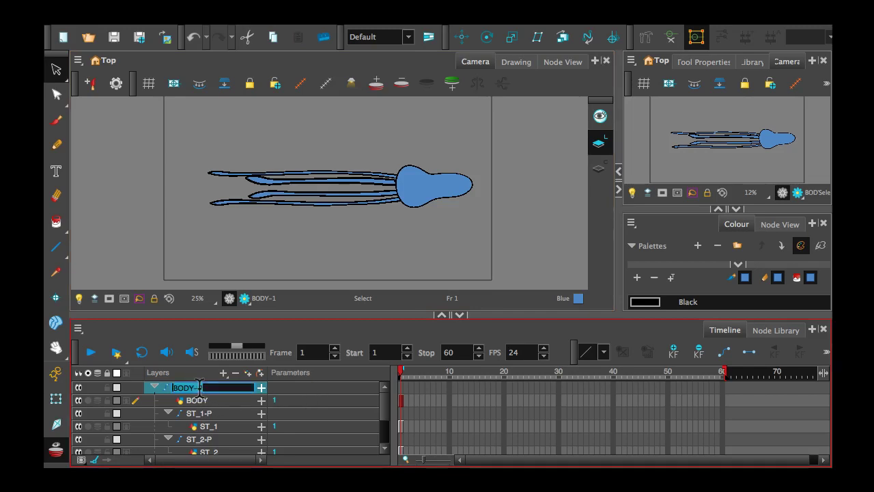
left_click(153, 387)
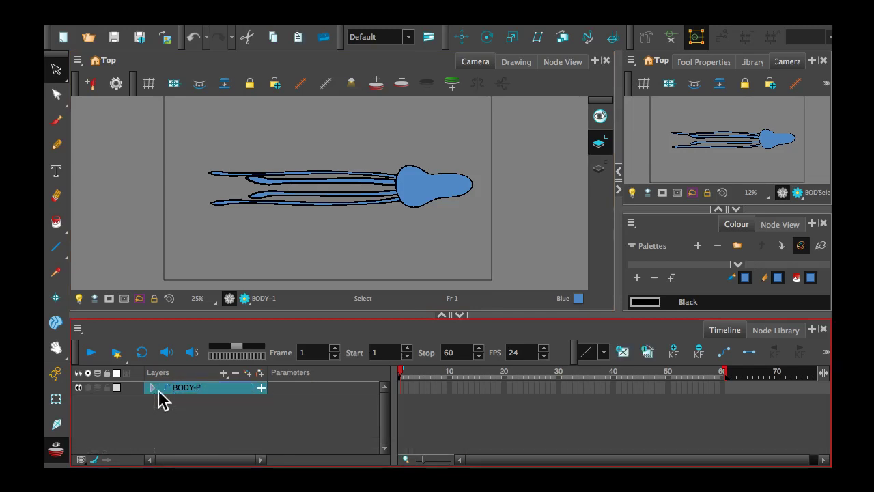
left_click(152, 387)
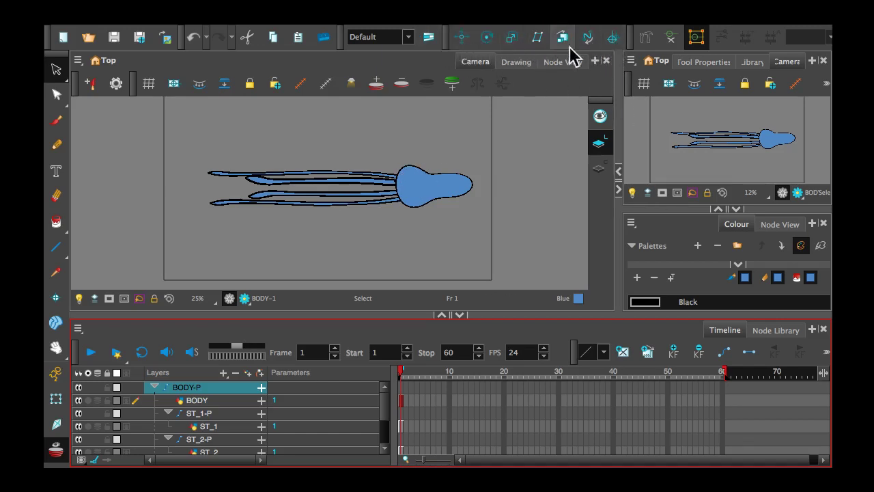
- Move the BODY-P pivot to where the tentacles meet the body with Translate, and test it with a slight rotation
left_click(461, 42)
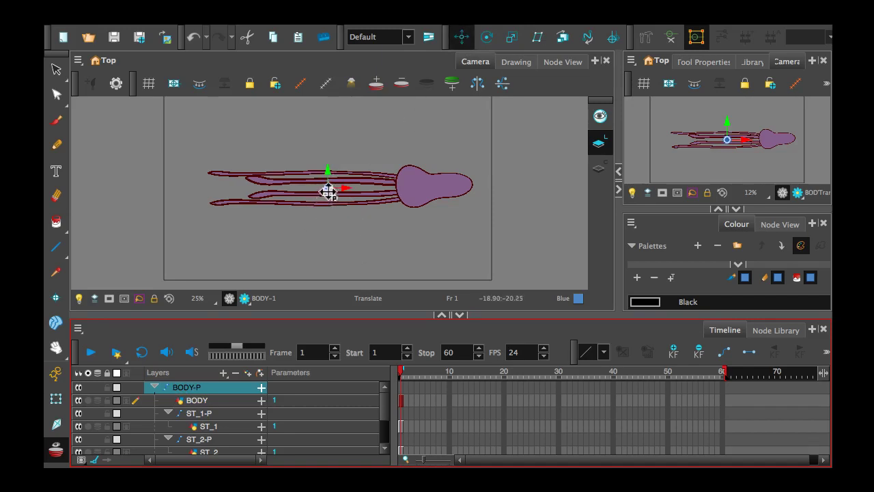
left_click_drag(328, 189, 400, 188)
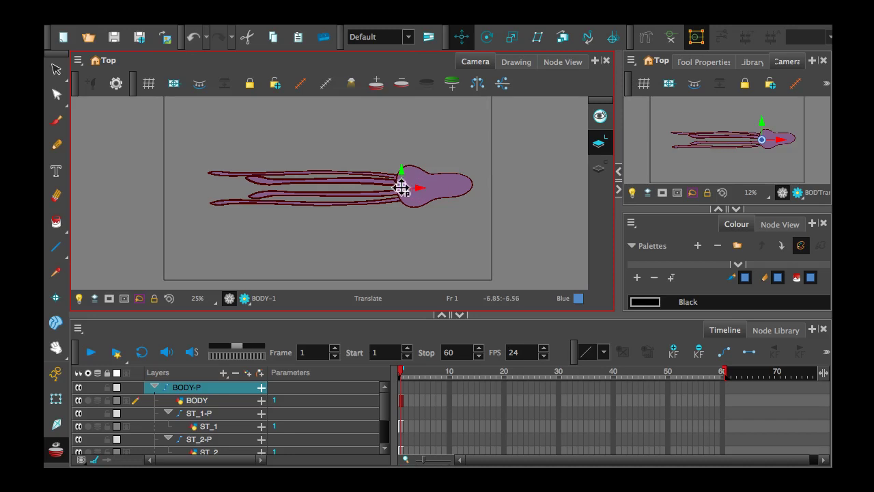
mouse_move(401, 187)
left_mouse_down()
mouse_move(471, 187)
mouse_move(403, 188)
left_mouse_up()
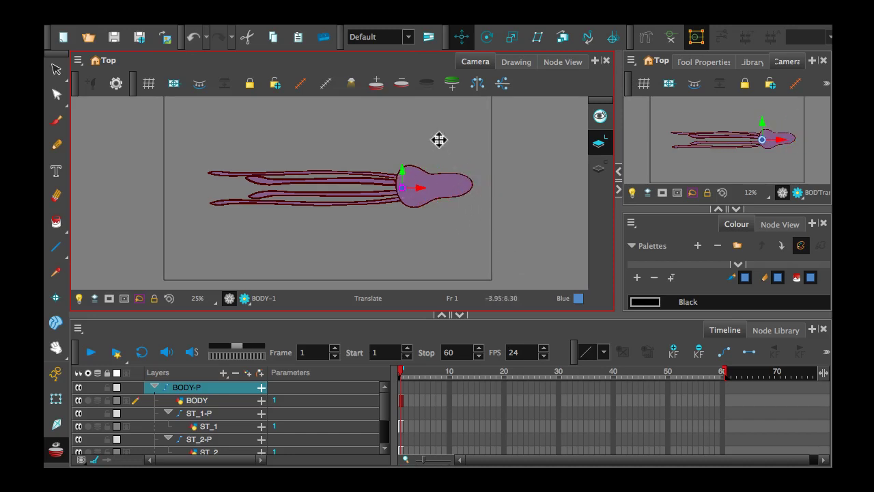
left_click(487, 37)
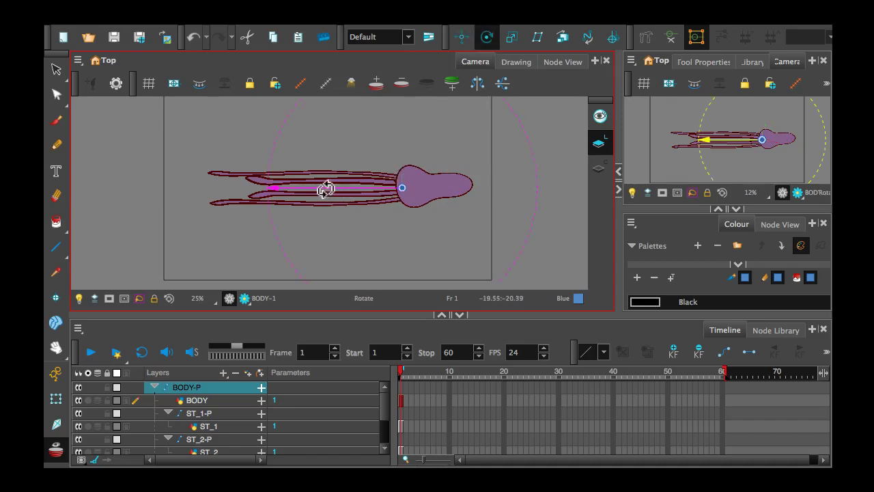
mouse_move(323, 184)
left_mouse_down()
mouse_move(339, 141)
mouse_move(332, 182)
mouse_move(348, 242)
mouse_move(332, 163)
mouse_move(338, 143)
mouse_move(335, 202)
mouse_move(329, 181)
mouse_move(324, 200)
mouse_move(314, 168)
mouse_move(319, 186)
mouse_move(309, 181)
left_mouse_up()
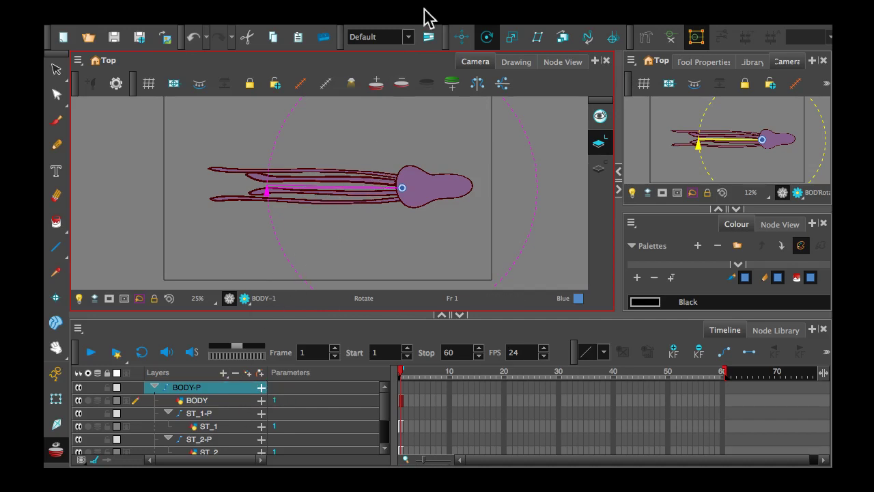
- Move the ST_1-P pivot to its tentacle's base inside the body with Translate, and test it with a slight rotation
left_click(459, 33)
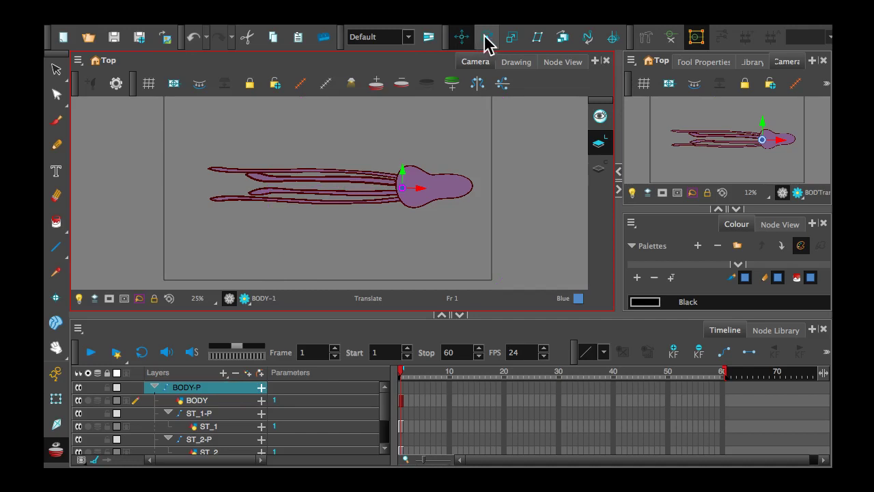
left_click(202, 413)
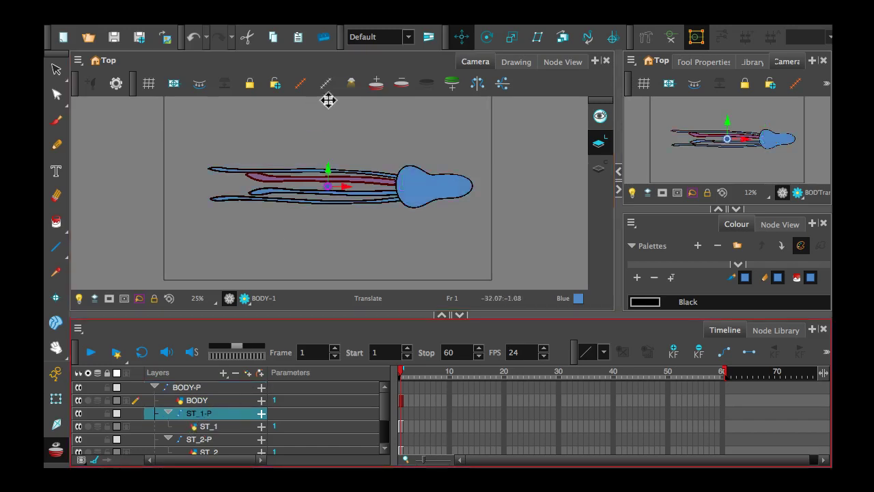
scroll(340, 179, "up", 2)
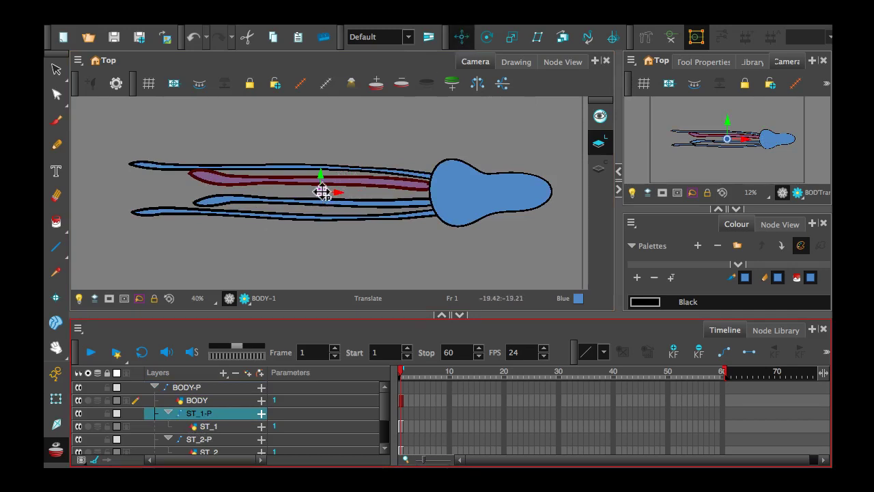
left_click_drag(321, 192, 404, 185)
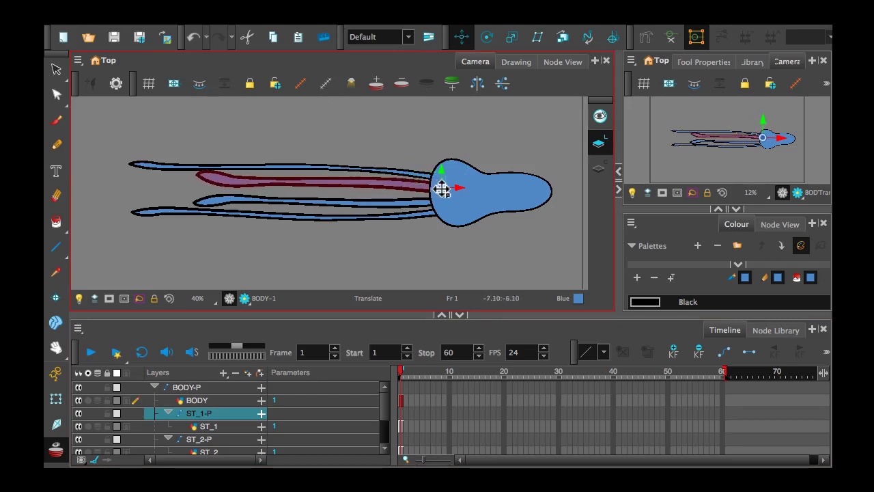
left_click(486, 36)
mouse_move(357, 190)
left_mouse_down()
mouse_move(371, 141)
mouse_move(357, 191)
left_mouse_up()
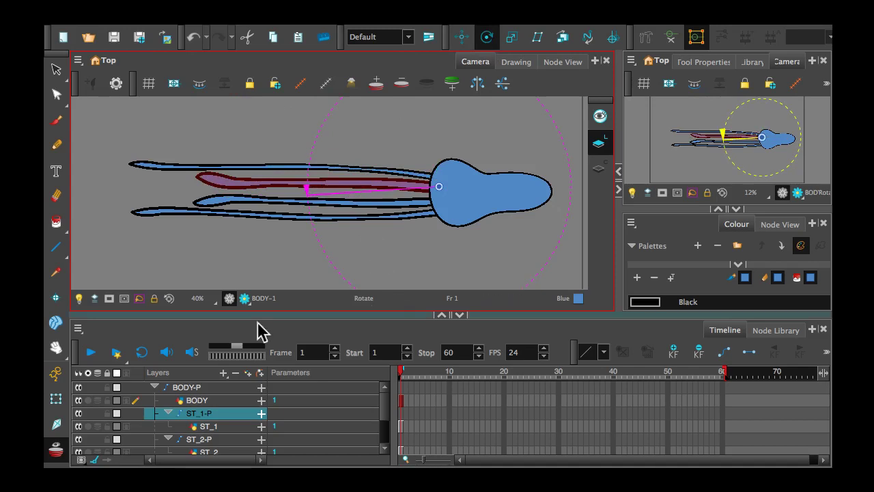
- Move the ST_2-P pivot to the base of its tentacle inside the body using Translate
left_click(203, 439)
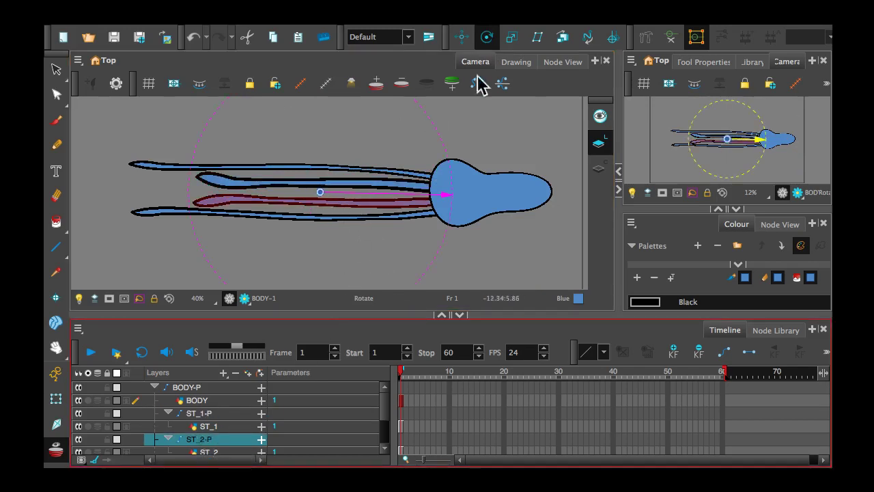
left_click(462, 37)
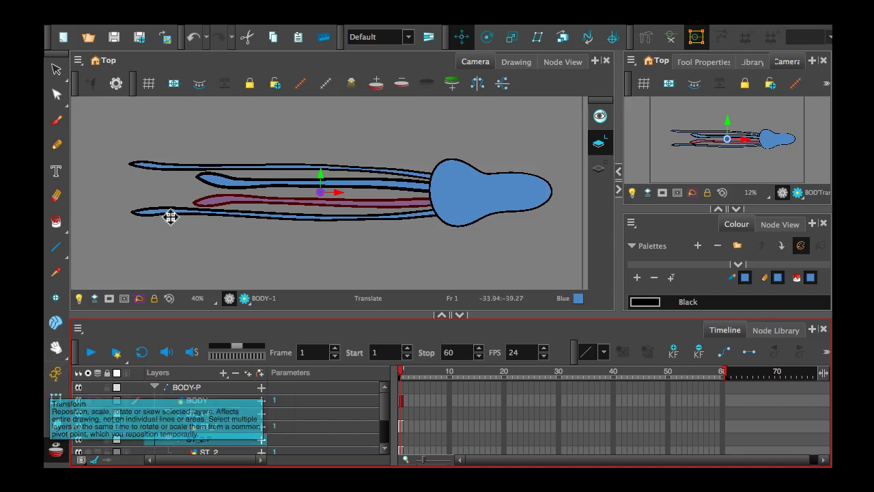
left_click_drag(319, 192, 435, 199)
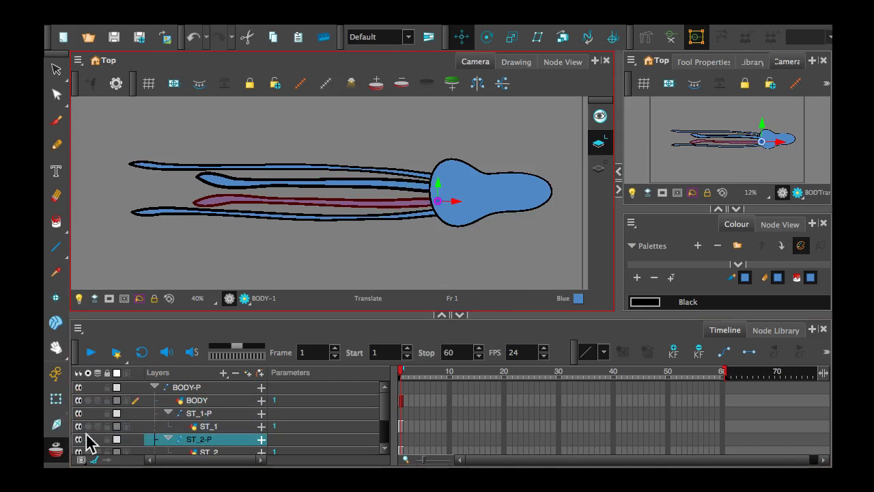
- Move the LT_1-P pivot to the base of its long tentacle, just inside the body's edge
scroll(197, 412, "down", 2)
scroll(196, 412, "up", 1)
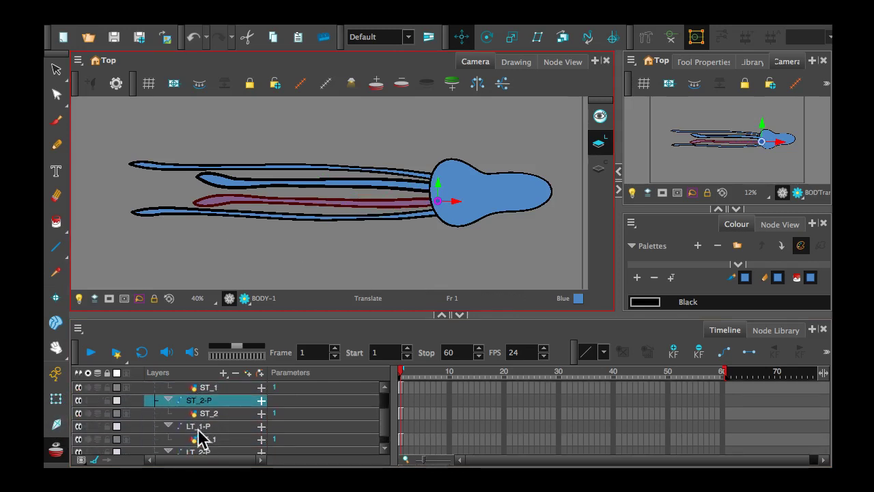
left_click(195, 427)
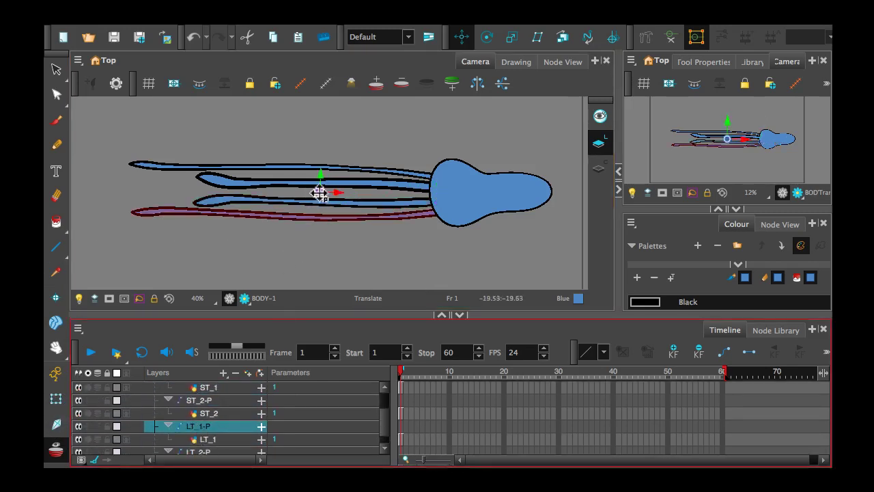
left_click_drag(320, 193, 442, 211)
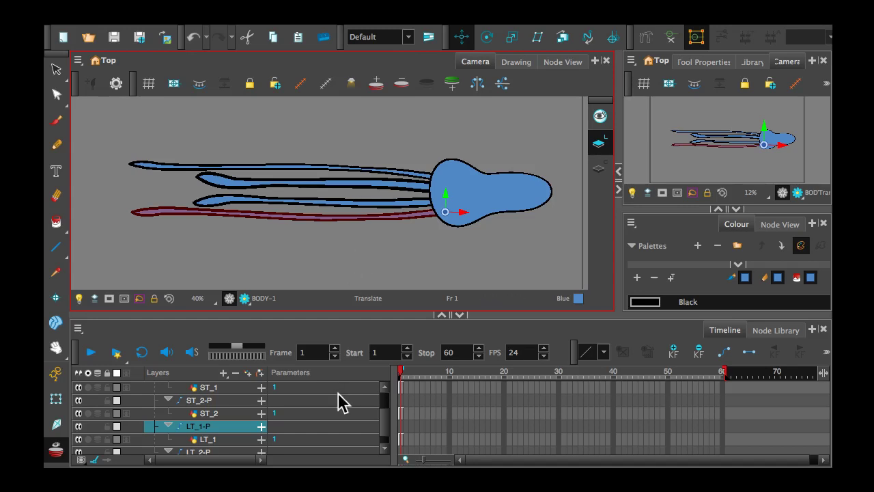
left_click_drag(299, 315, 339, 327)
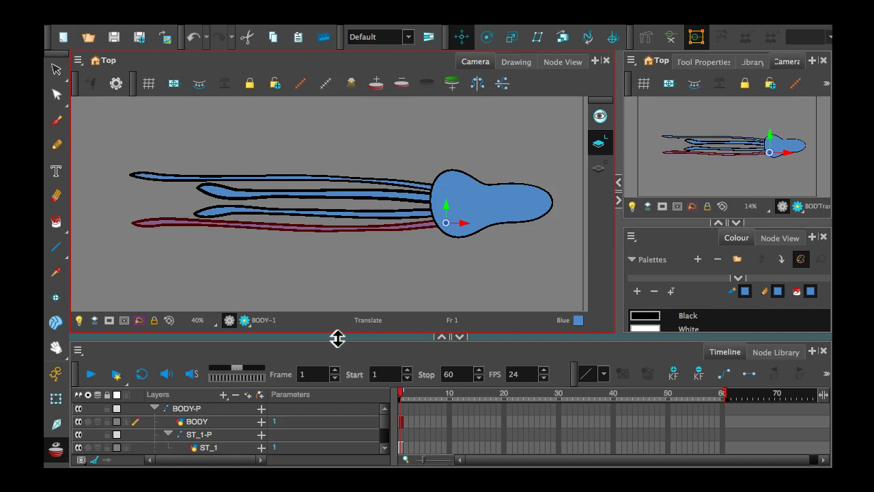
scroll(388, 257, "up", 2)
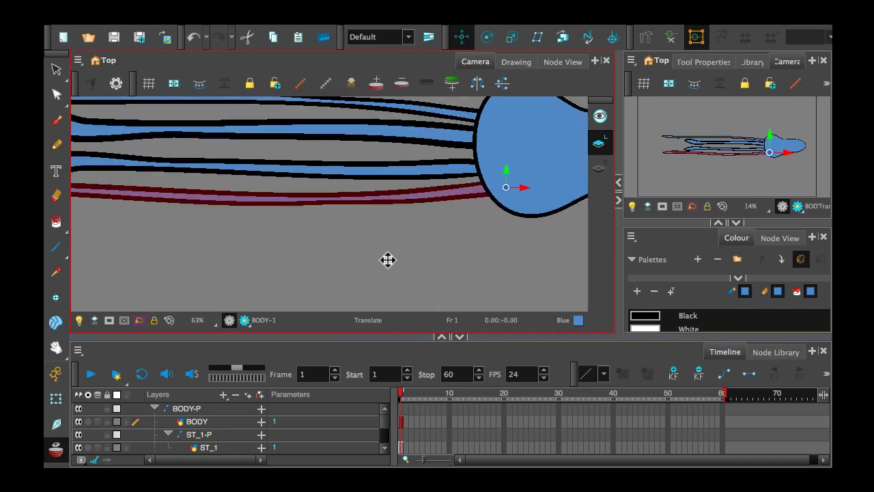
scroll(388, 259, "up", 2)
scroll(388, 258, "down", 3)
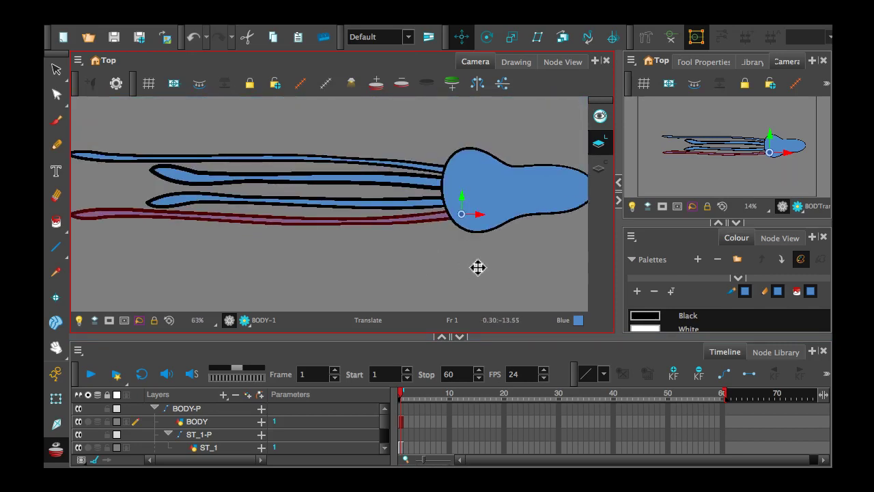
scroll(478, 267, "down", 3)
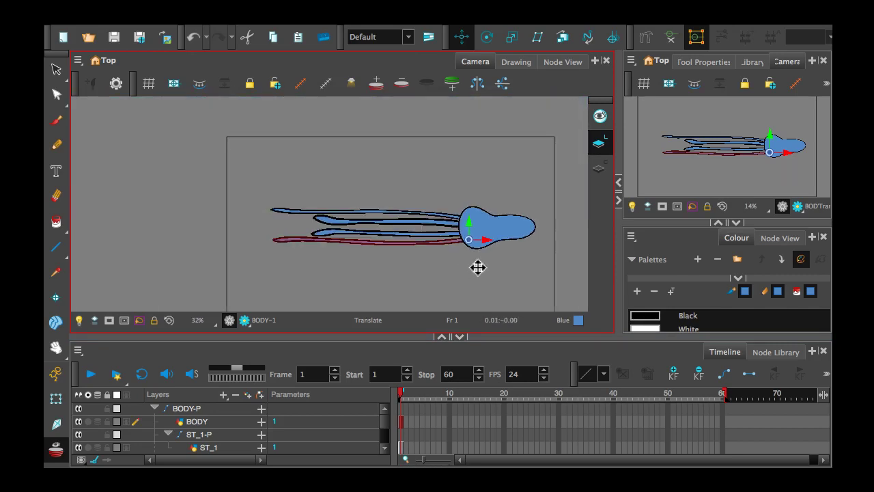
scroll(477, 267, "up", 2)
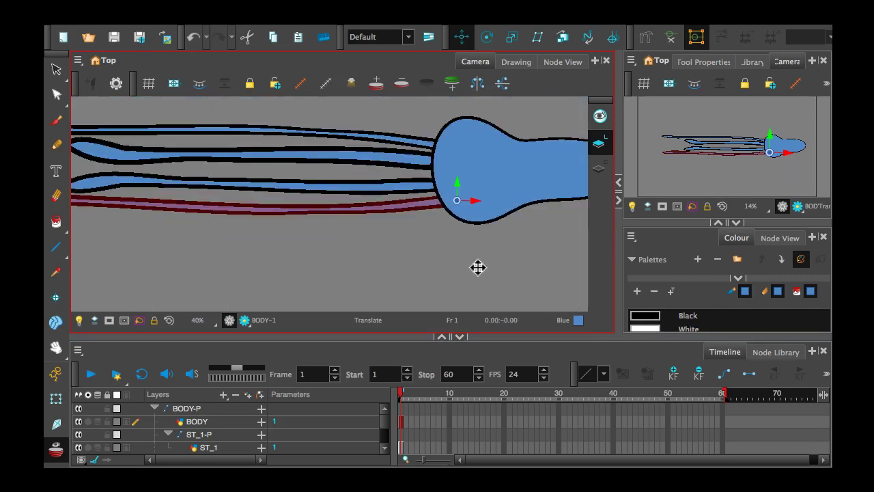
scroll(477, 267, "down", 2)
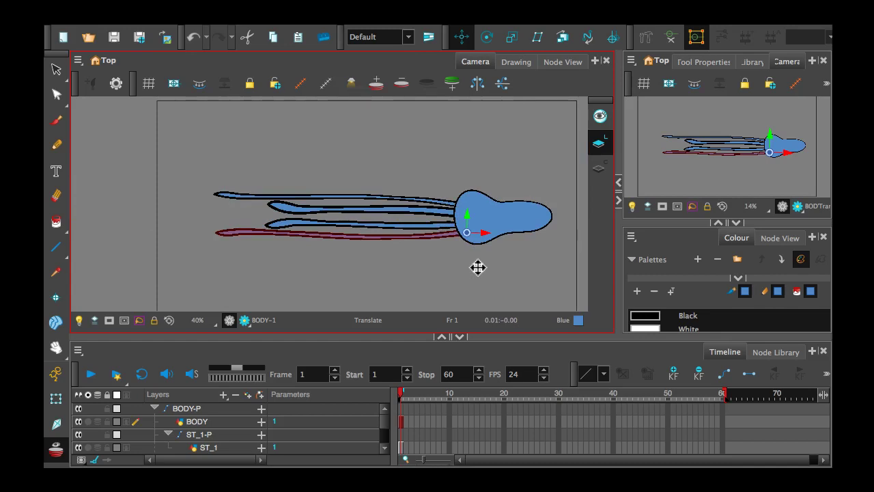
key("space")
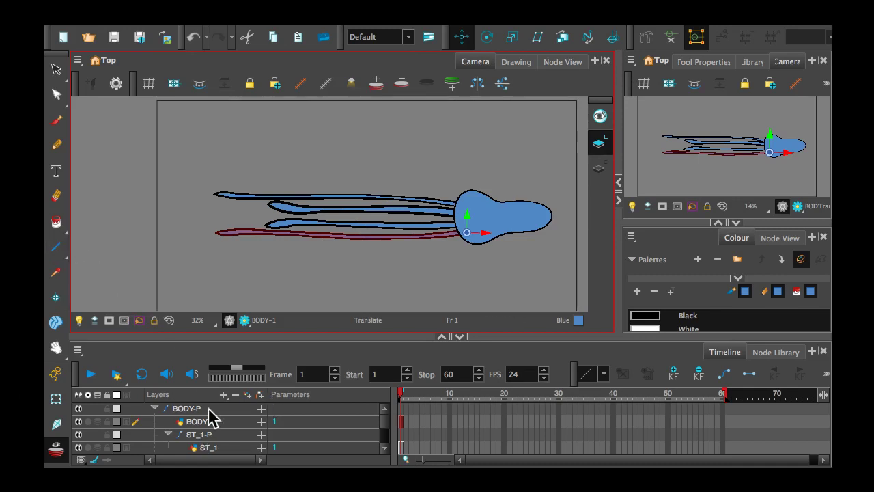
- Add a vector drawing layer named EYE
scroll(208, 416, "up", 1)
left_click(57, 121)
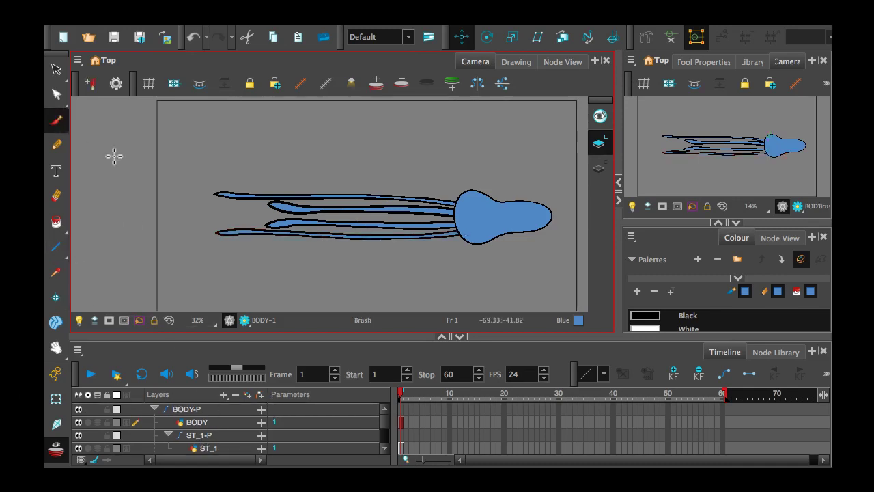
left_click(249, 396)
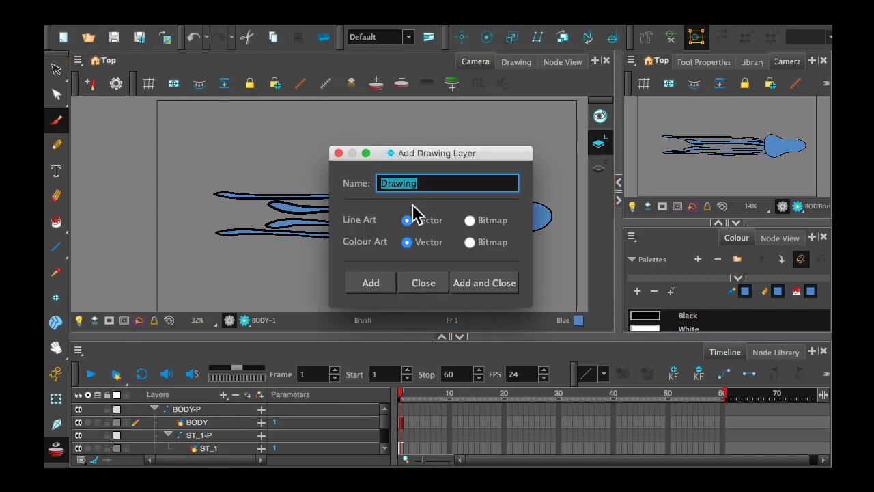
type("EYE")
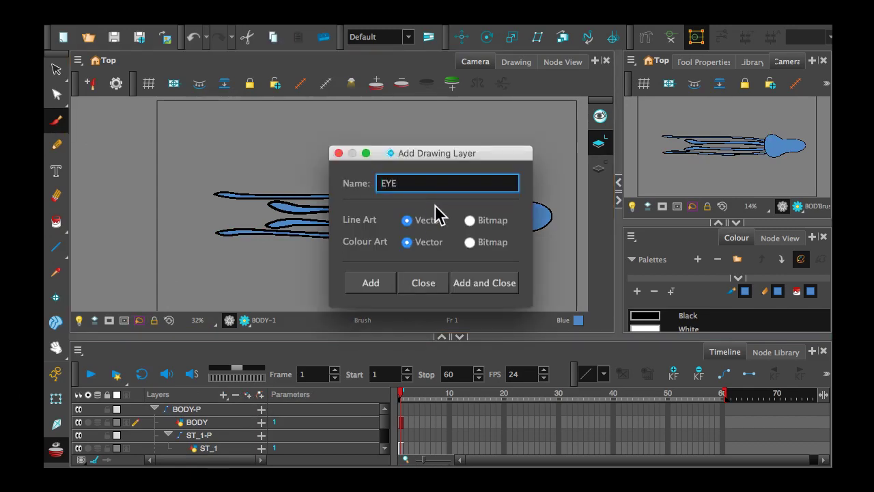
left_click(470, 289)
scroll(208, 420, "down", 1)
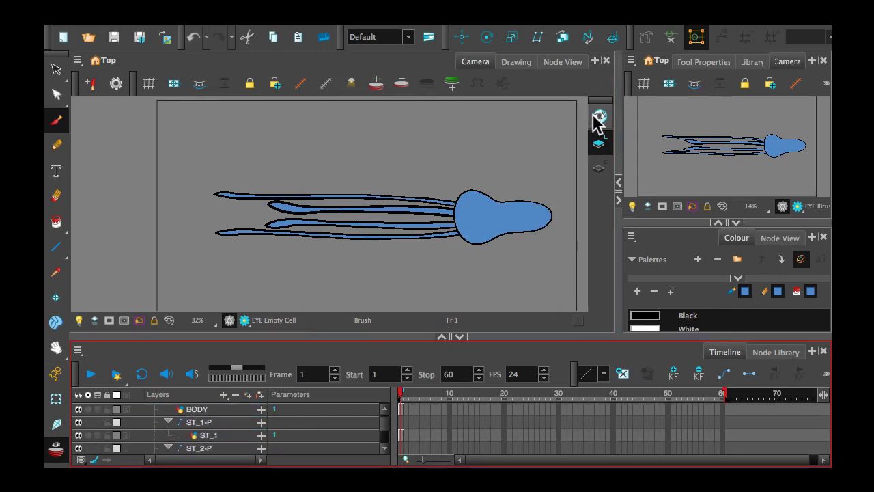
- In the node network, move the EYE node beside the tentacle nodes and connect it to the Composite's first port, ahead of BODY
left_click(561, 63)
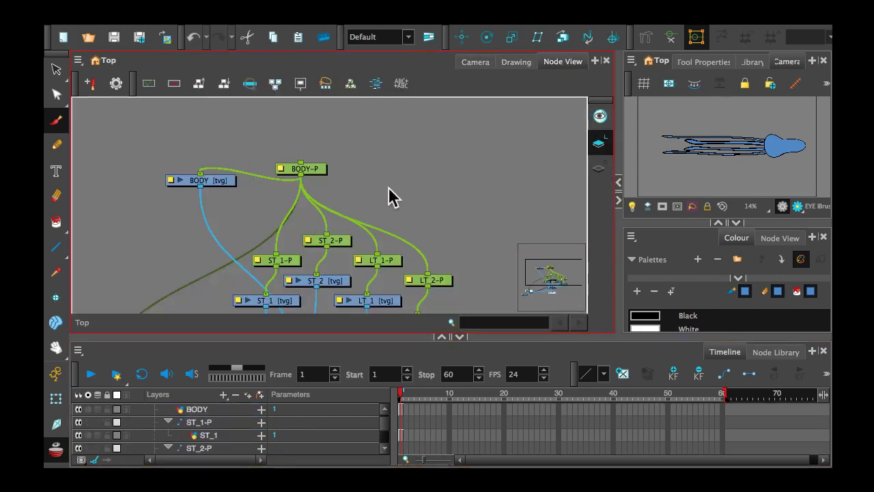
scroll(390, 195, "down", 4)
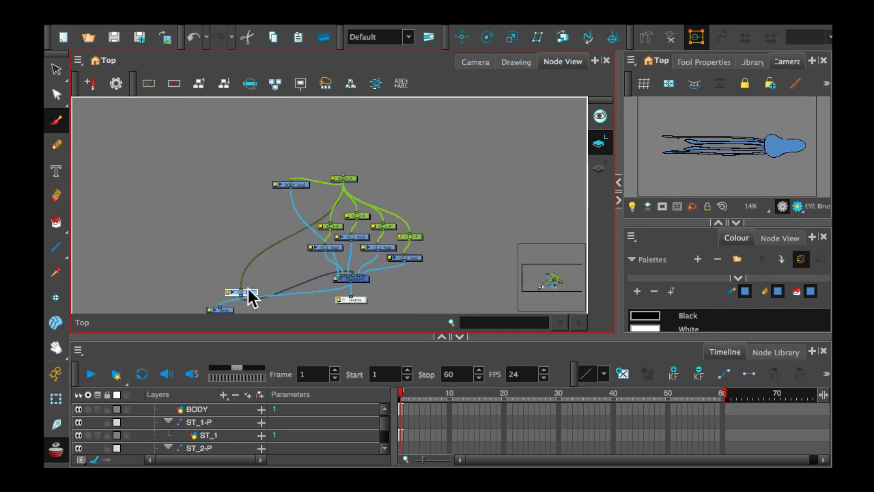
left_click_drag(249, 295, 269, 248)
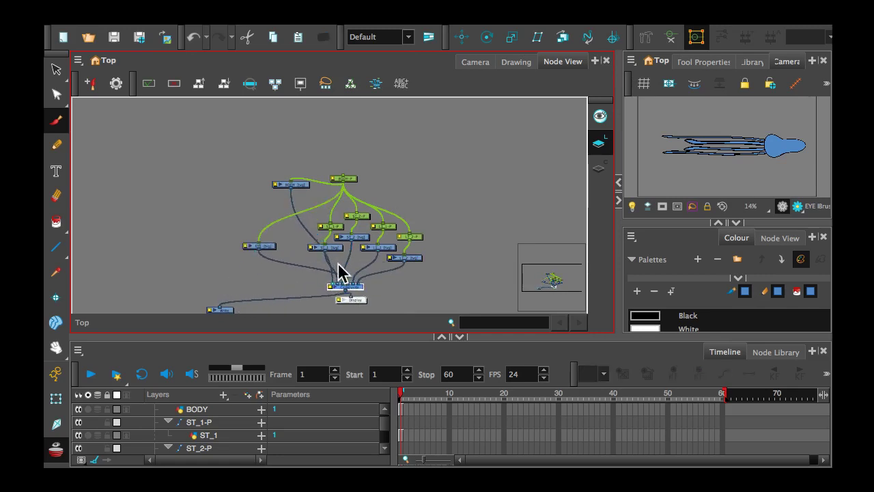
scroll(344, 266, "up", 4)
scroll(343, 260, "up", 2)
left_click_drag(191, 231, 184, 152)
left_click_drag(352, 235, 302, 236)
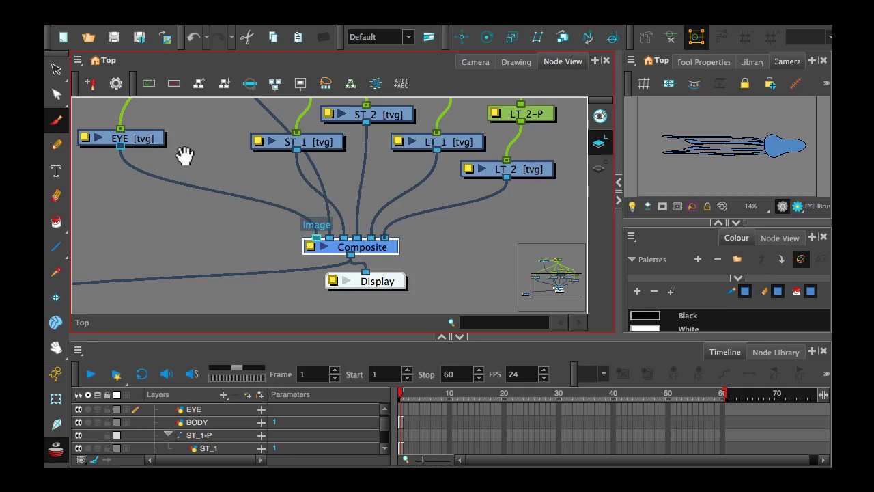
- Add a parent peg to the EYE layer and arrange the peg above its EYE node, below BODY-P
left_click_drag(209, 171, 227, 264)
left_click(173, 230)
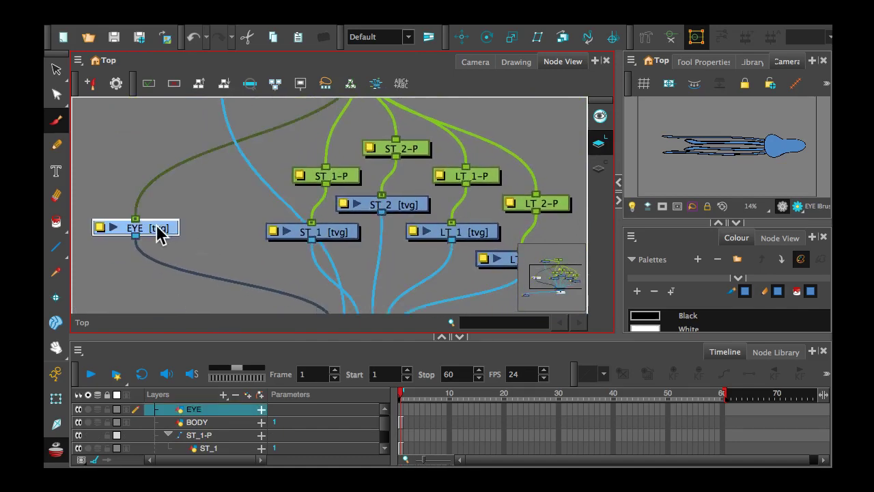
left_click(260, 395)
scroll(151, 287, "up", 3)
scroll(147, 270, "down", 3)
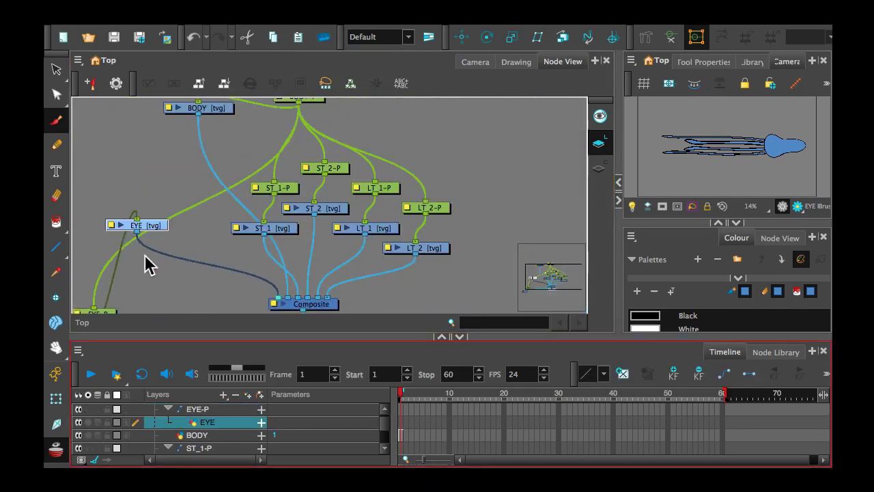
left_click_drag(168, 241, 201, 123)
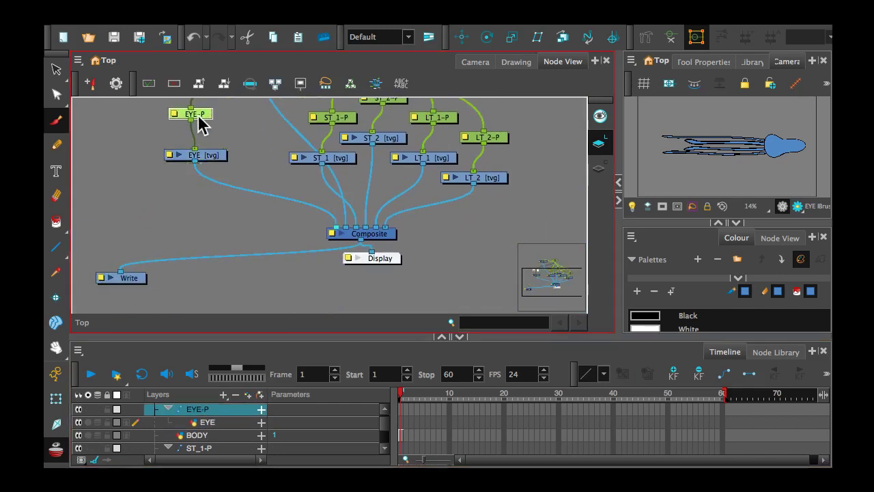
left_click_drag(209, 160, 244, 174)
left_click_drag(205, 115, 230, 139)
scroll(266, 205, "up", 5)
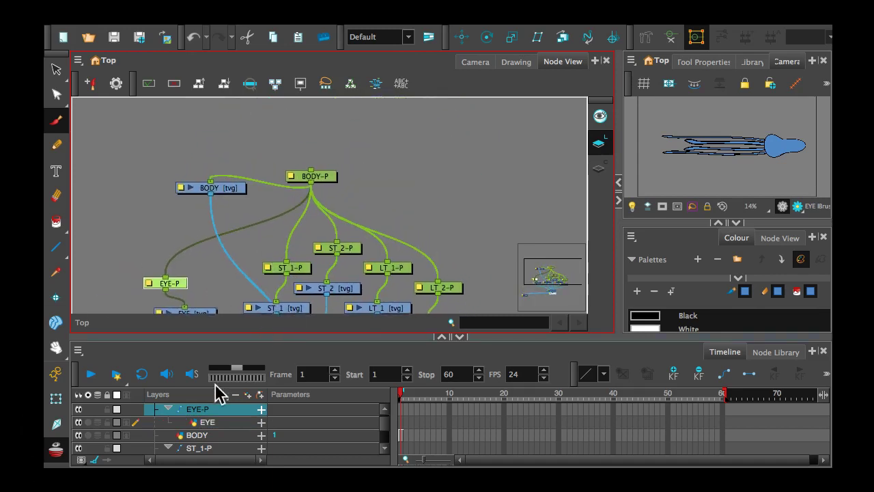
- On the EYE layer, draw a small black circle with the Ellipse tool on the lower part of the squid's head, replacing the first attempt
left_click(206, 422)
left_click(481, 62)
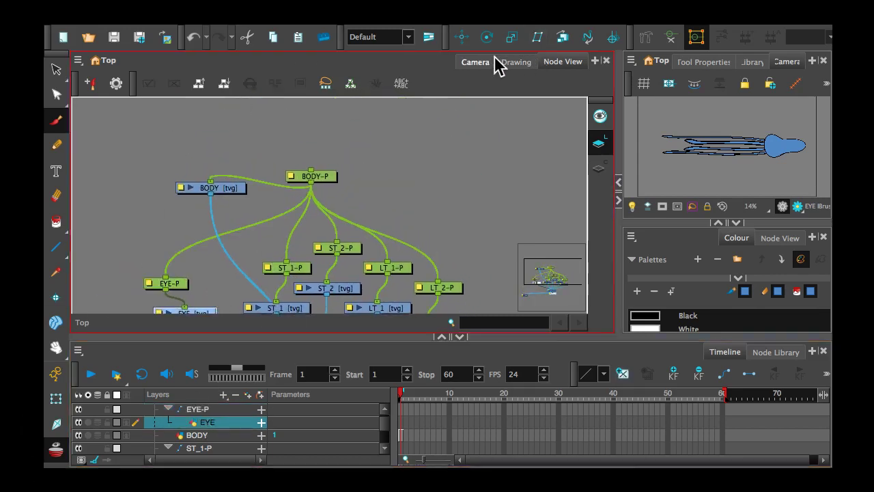
scroll(469, 226, "up", 5)
left_click_drag(475, 223, 337, 202)
scroll(337, 202, "up", 2)
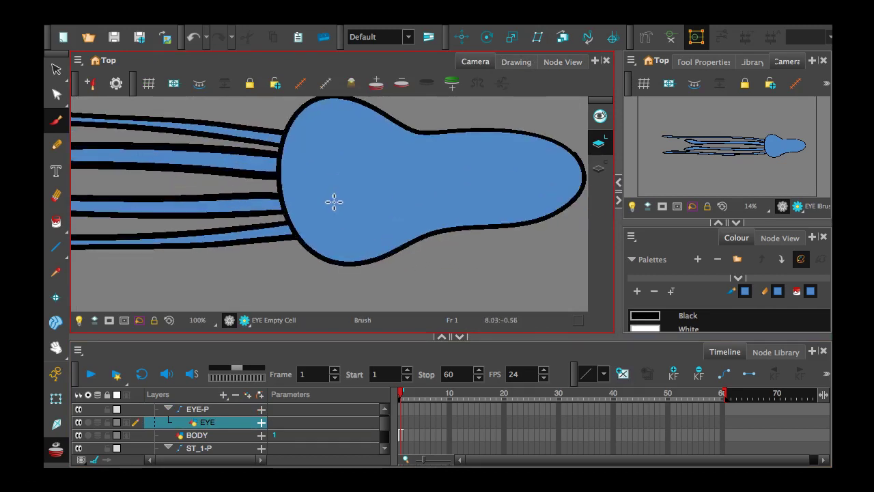
left_click(653, 324)
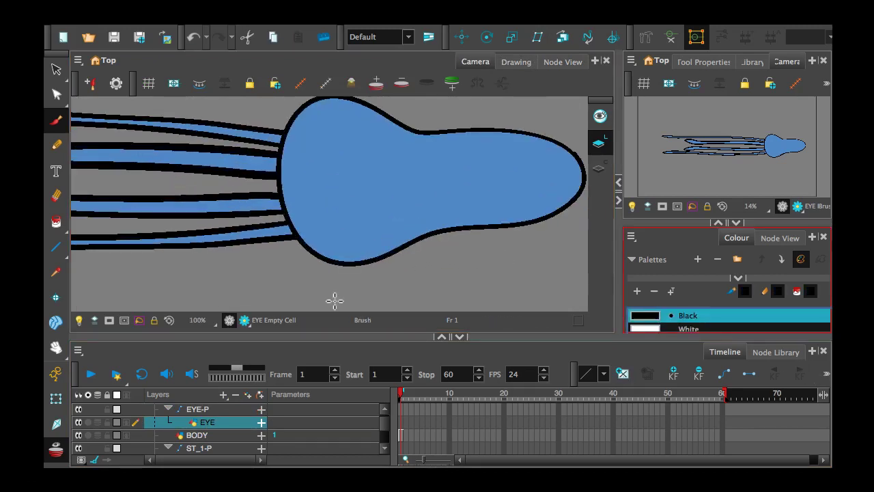
left_click(57, 252)
left_click(88, 272)
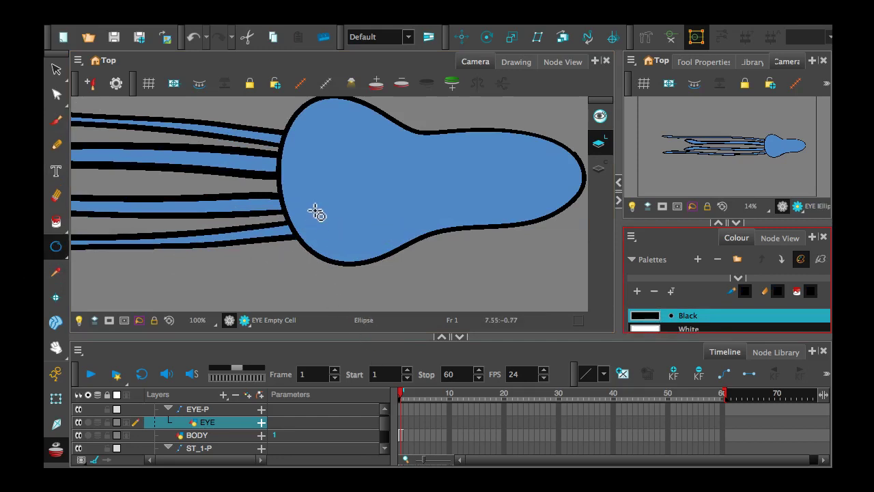
mouse_move(317, 212)
left_mouse_down()
mouse_move(345, 236)
mouse_move(336, 225)
left_mouse_up()
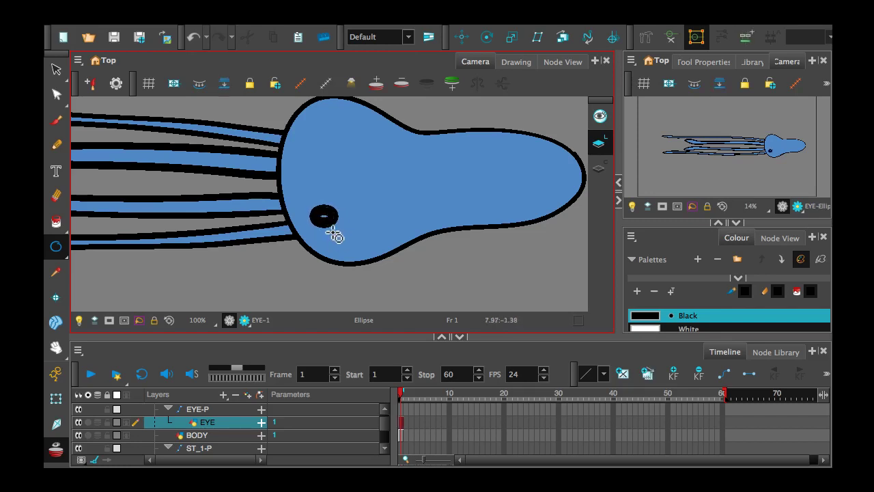
key("ctrl+z")
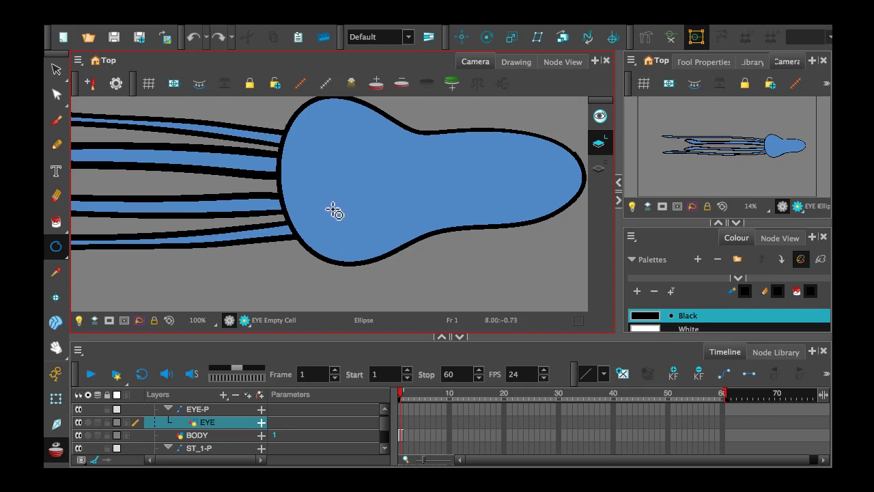
left_click_drag(338, 217, 349, 232)
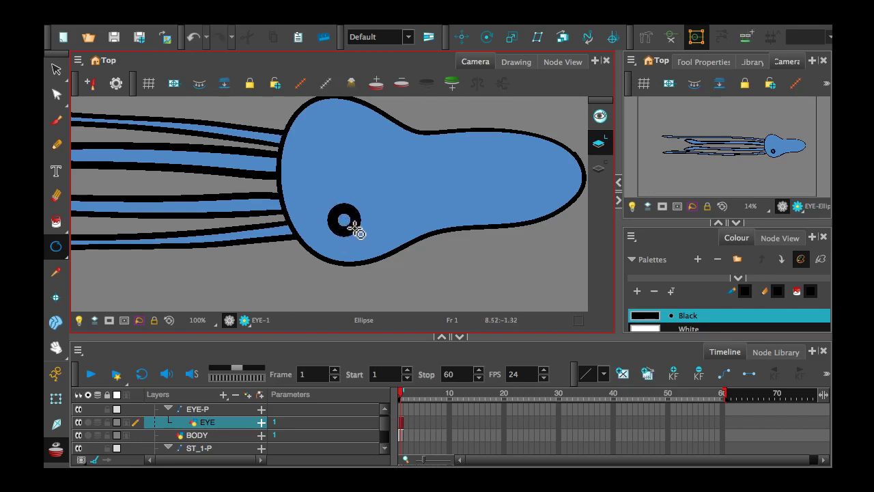
- Fill the inside of the eye circle with black on the Colour Art layer using the Paint tool
left_click(599, 168)
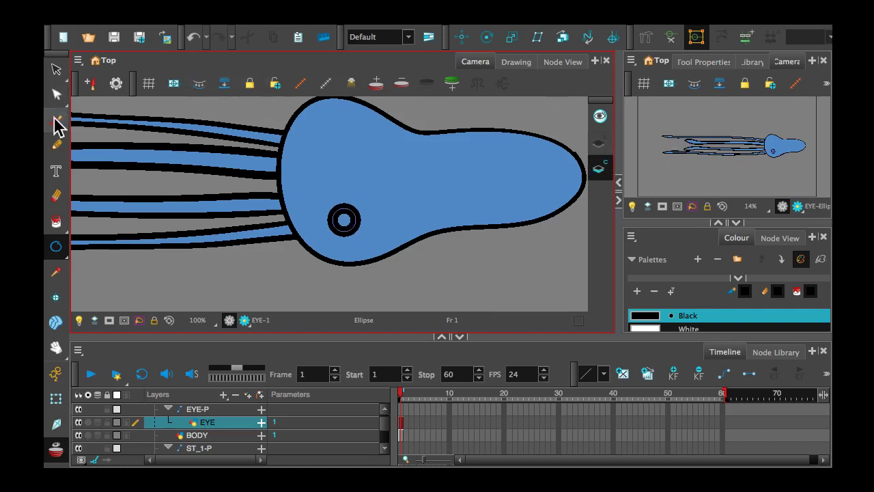
left_click(344, 220)
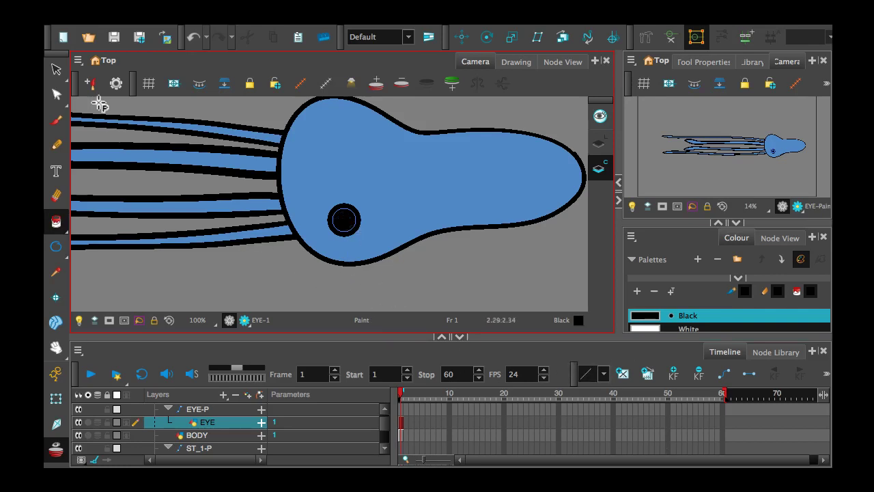
left_click(56, 70)
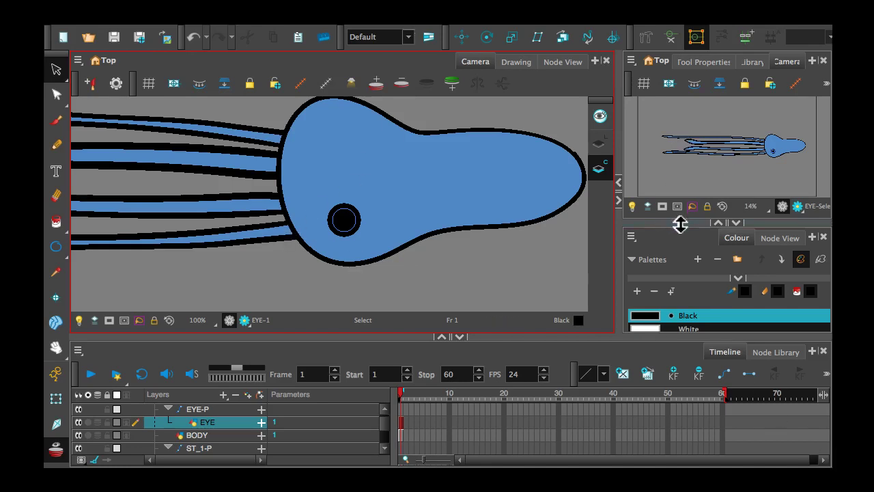
- Enlarge the Colour view and add a new colour named PINK to the palette
left_click_drag(683, 220, 680, 136)
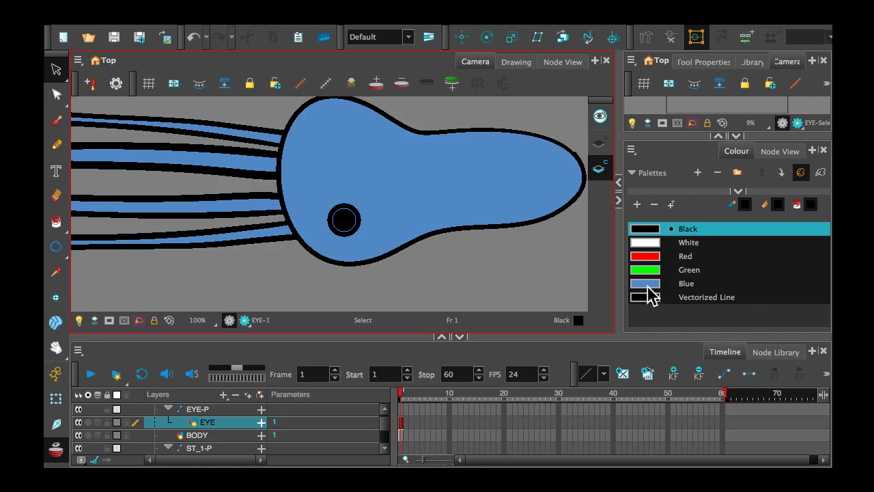
left_click(638, 204)
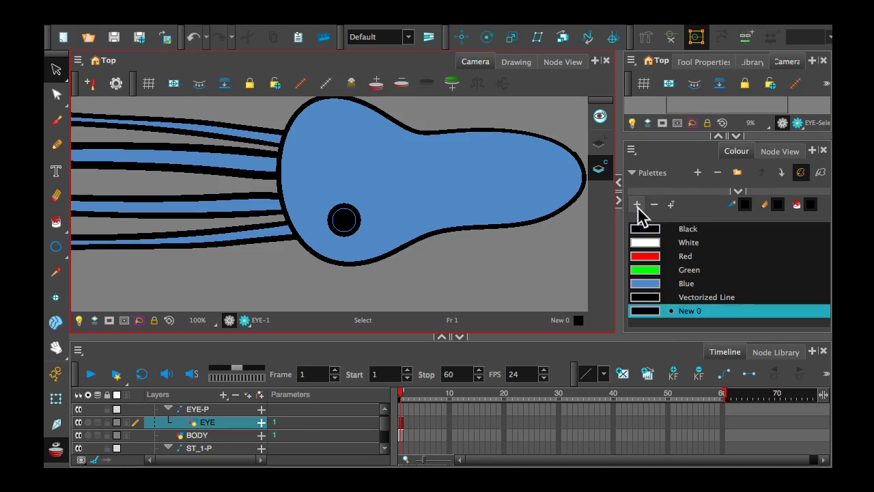
double_click(691, 311)
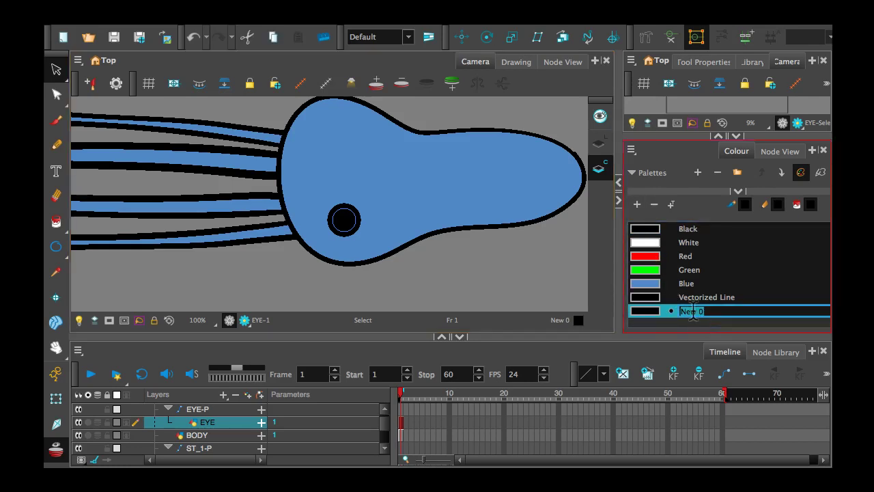
type("PINK")
key("Return")
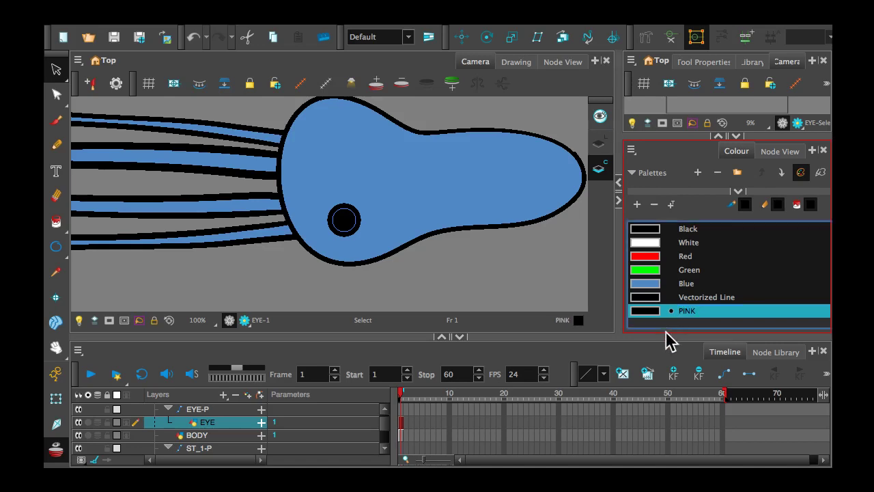
- Set the PINK swatch to a light pink of about RGB 241, 172, 172
double_click(648, 316)
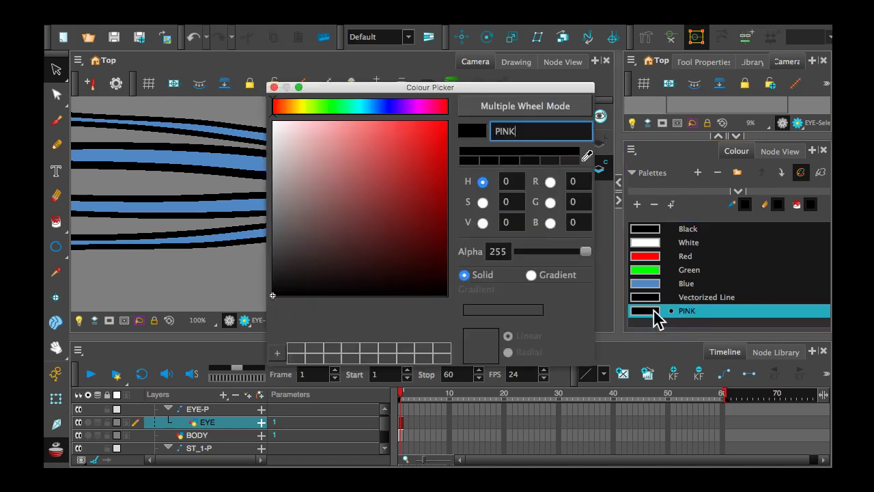
left_click(322, 130)
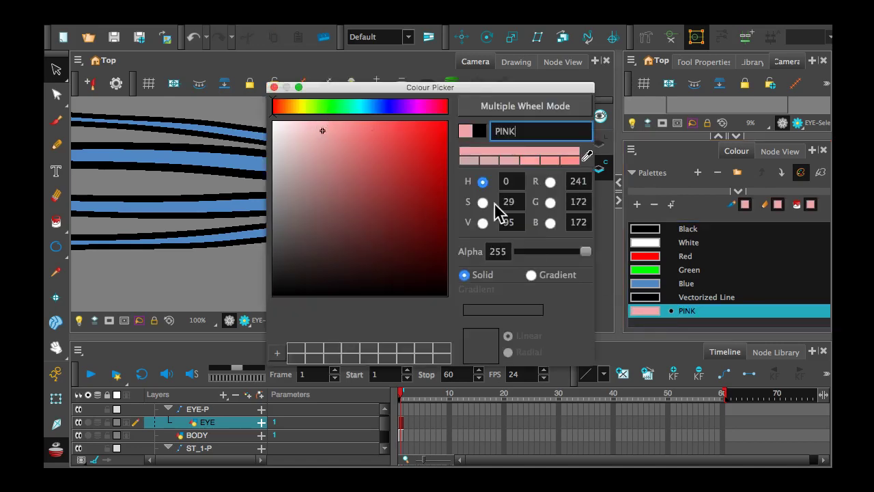
left_click(274, 87)
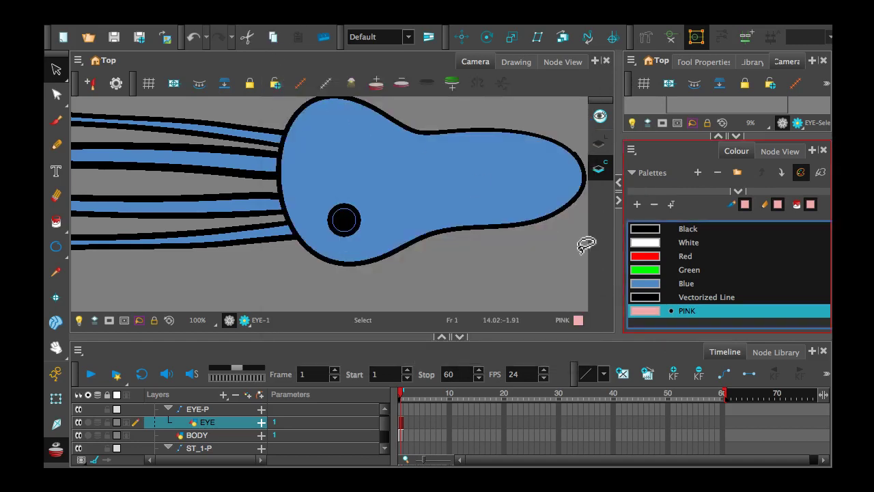
- Copy the Blue swatch and paste it into the palette as a new colour
left_click(692, 287)
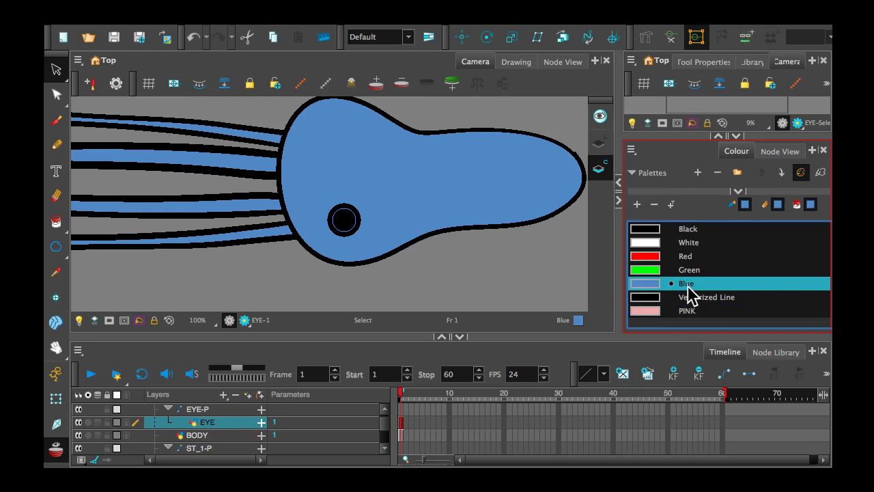
right_click(688, 288)
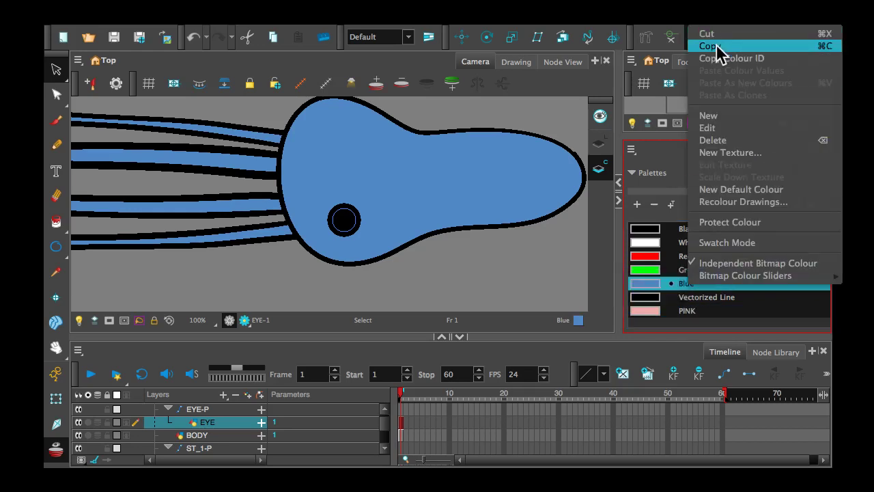
left_click(710, 46)
right_click(688, 292)
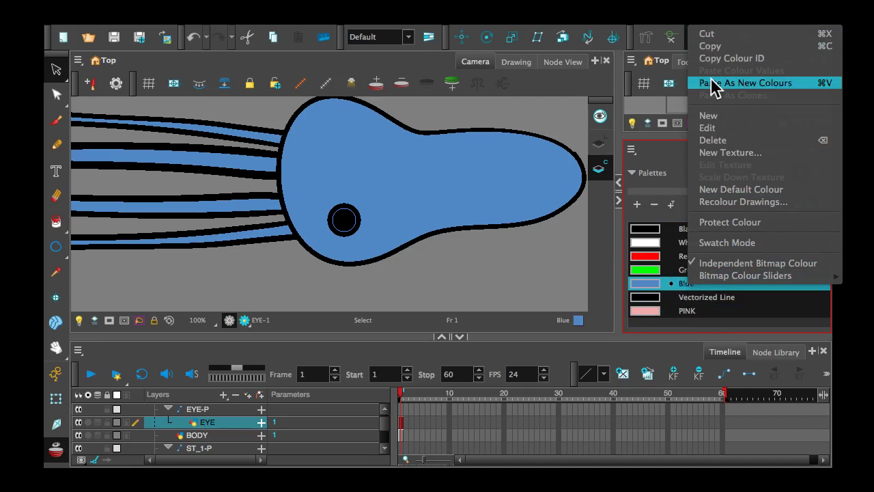
left_click(714, 46)
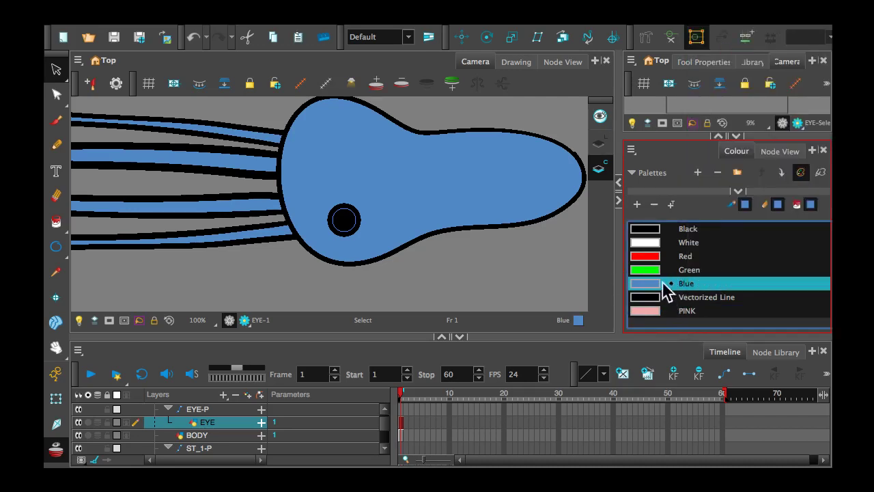
right_click(669, 276)
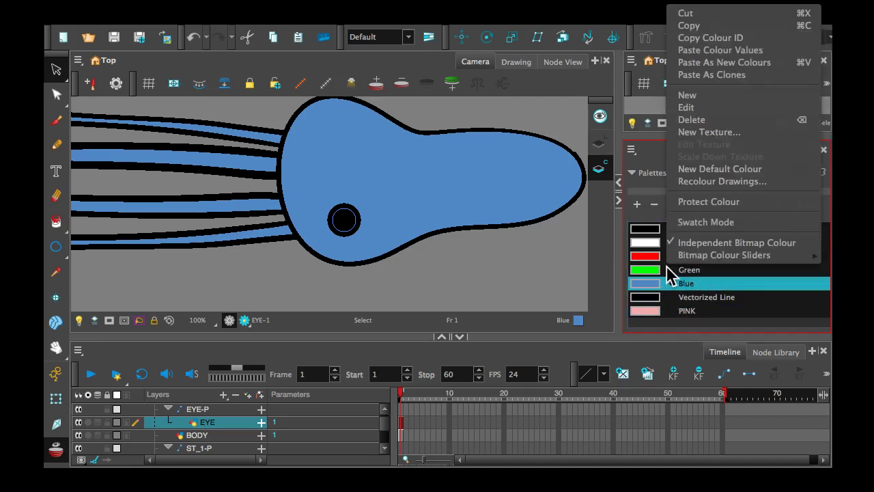
left_click(716, 62)
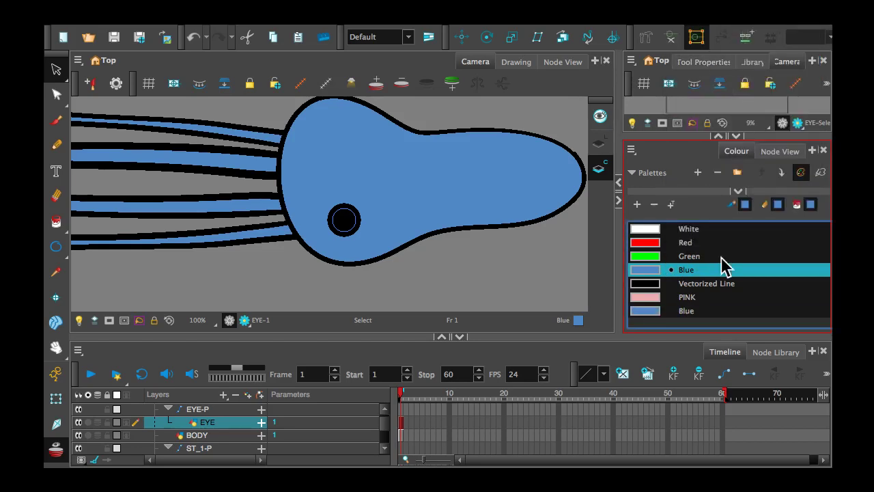
- Make the copied blue a darker shade named Blue_LV, about RGB 66, 108, 156, and place it directly below Blue
left_click(676, 311)
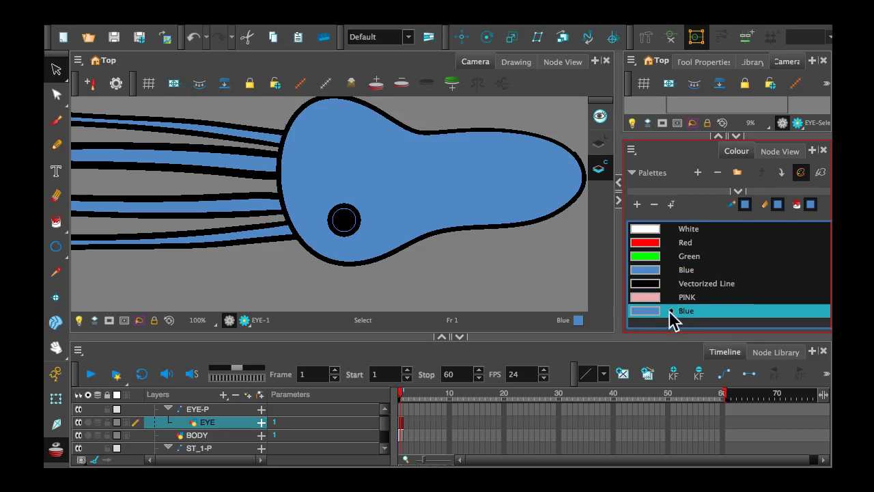
double_click(660, 316)
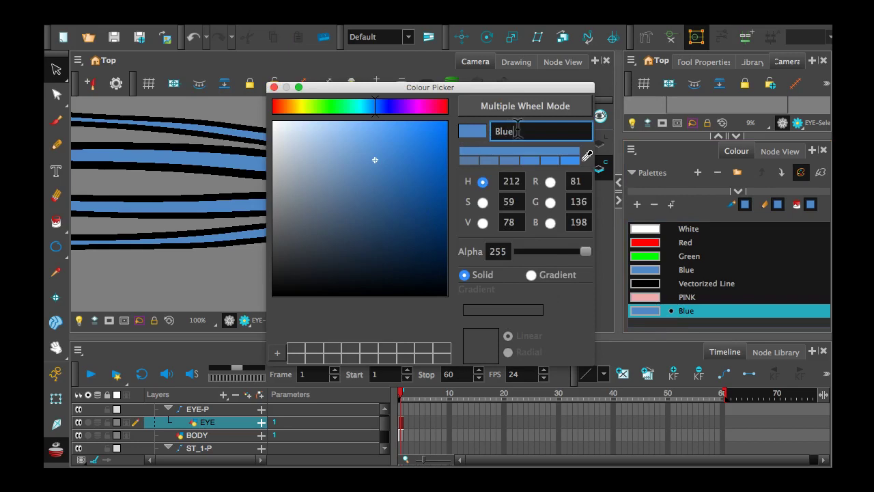
type("_LV")
left_click_drag(375, 159, 373, 190)
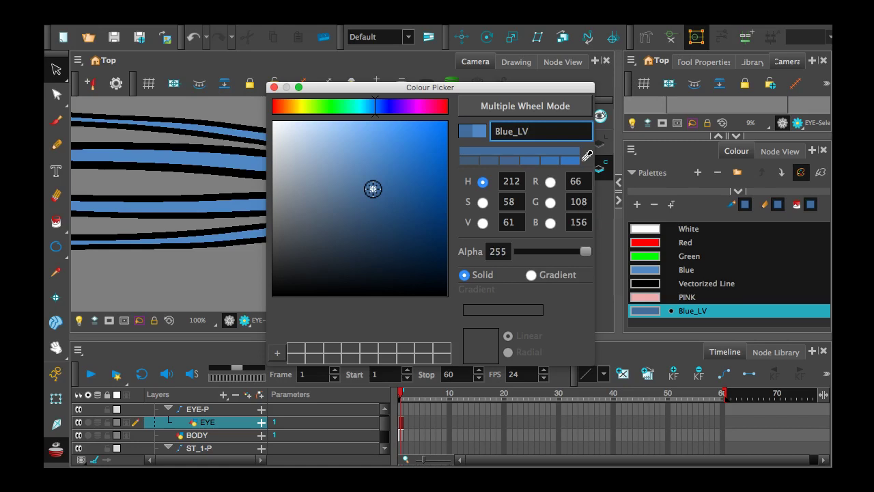
left_click(274, 87)
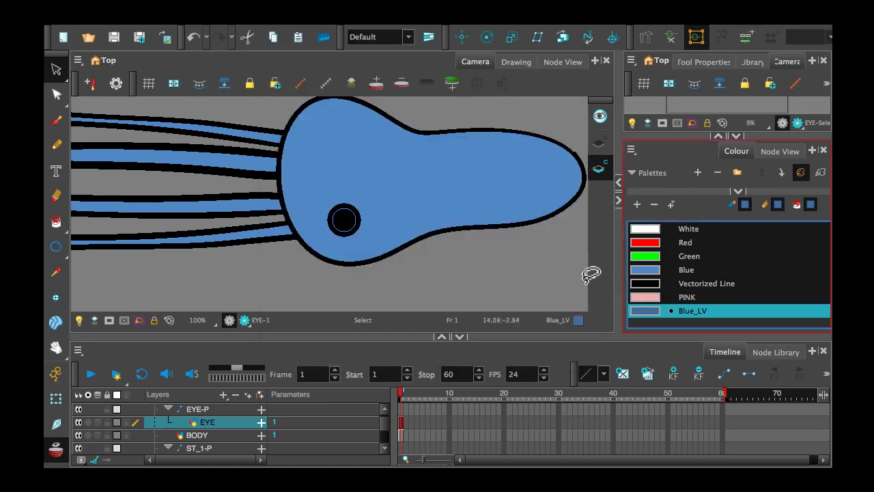
left_click_drag(642, 315, 636, 289)
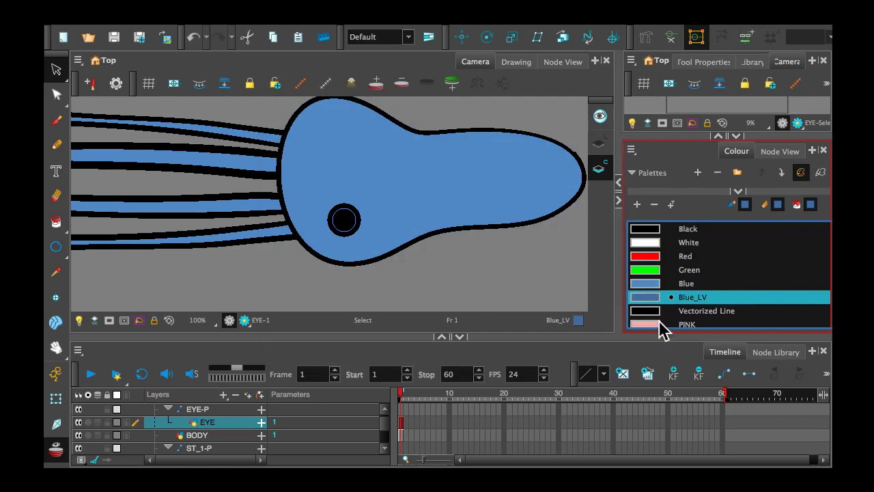
- Paste a second copy of the Blue swatch into the palette as a new colour
left_click(642, 283)
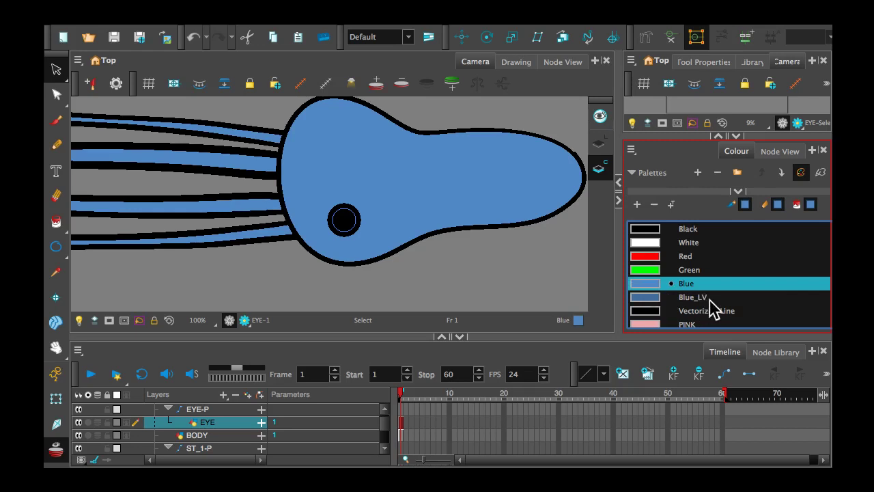
left_click(639, 298)
left_click(640, 286)
right_click(640, 287)
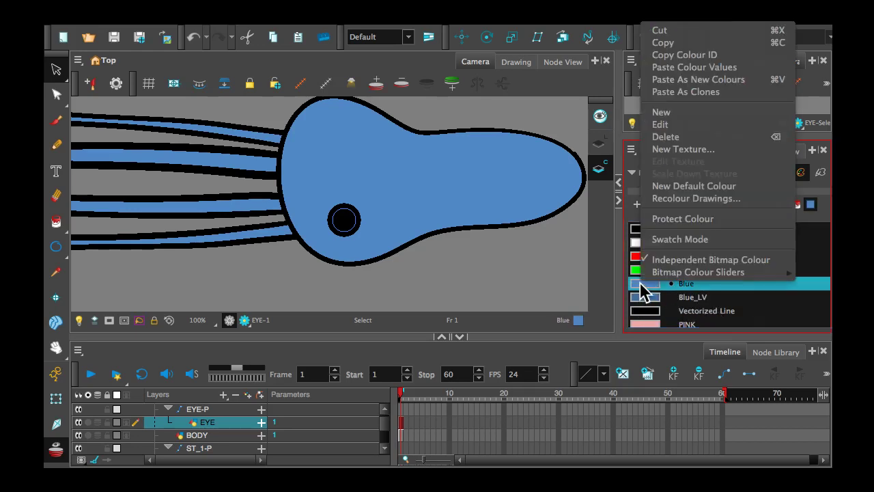
left_click(690, 81)
scroll(687, 285, "down", 1)
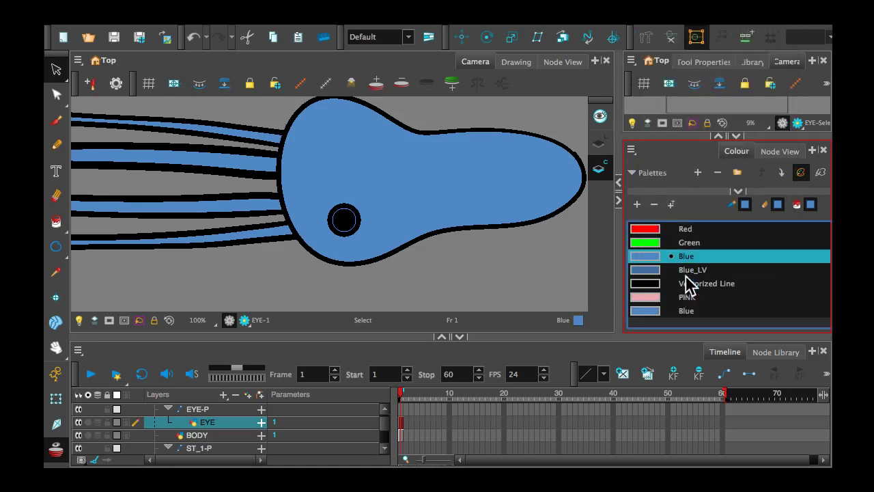
- Make the second blue copy a lighter shade named Blue_HV, about RGB 126, 184, 249, and place it directly above Blue
left_click(660, 315)
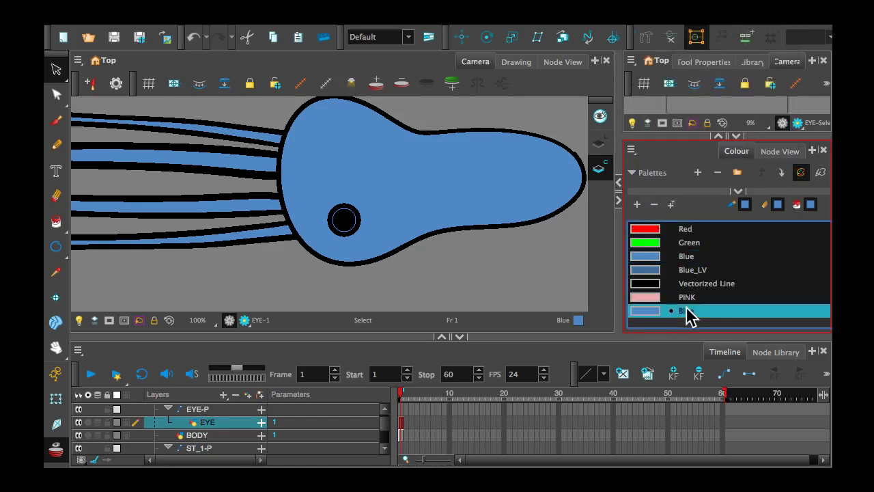
double_click(652, 314)
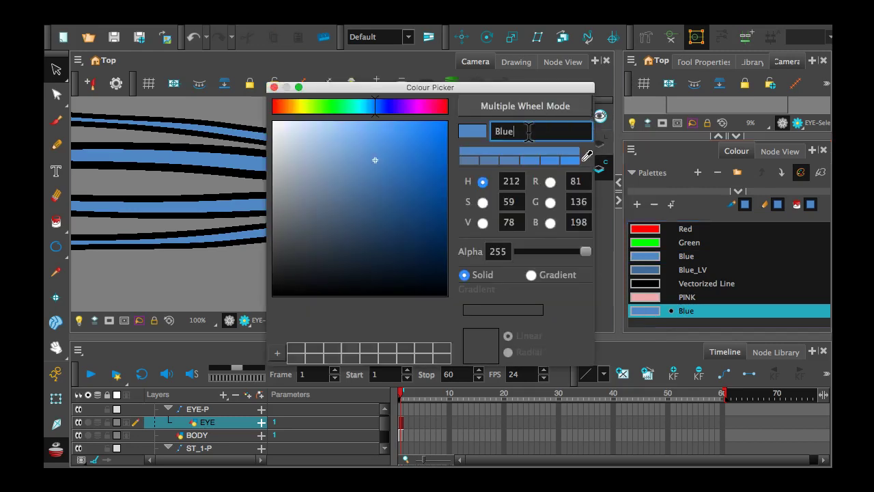
type("_HV")
left_click(375, 160)
mouse_move(375, 160)
left_mouse_down()
mouse_move(370, 127)
mouse_move(359, 131)
left_mouse_up()
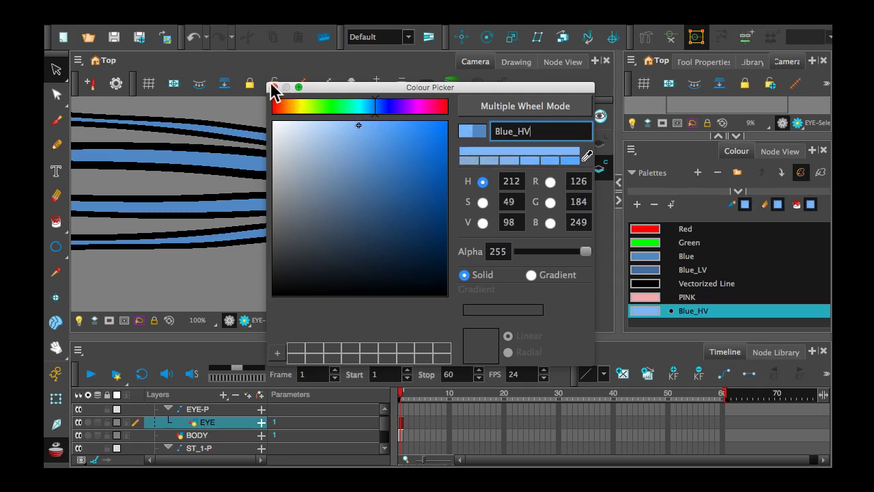
left_click(273, 88)
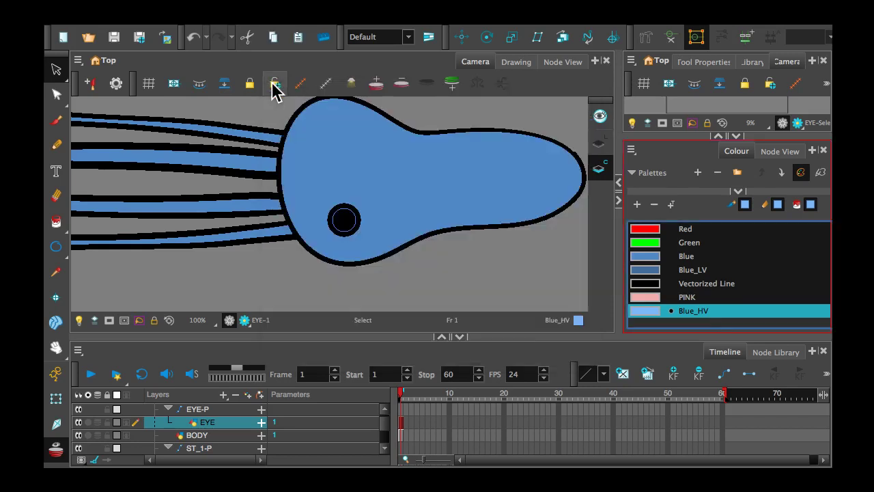
left_click_drag(692, 305, 684, 254)
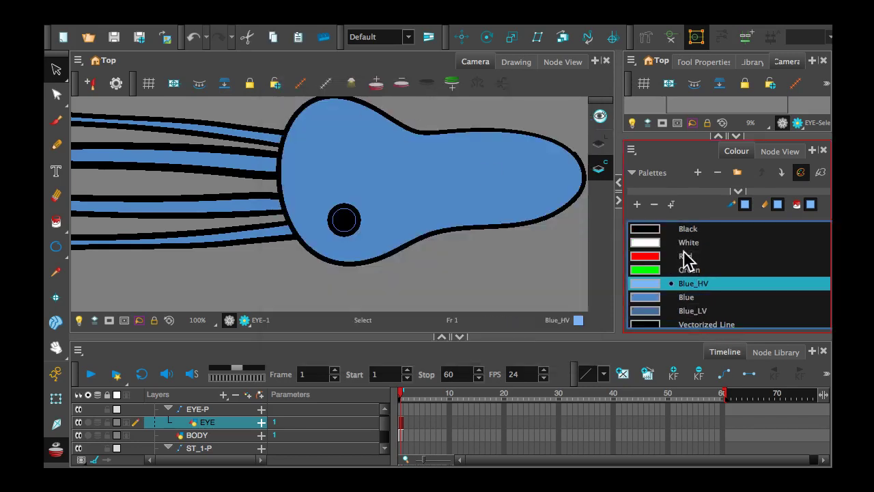
- Compare the three blue swatches and make Blue_LV the current colour
left_click(652, 300)
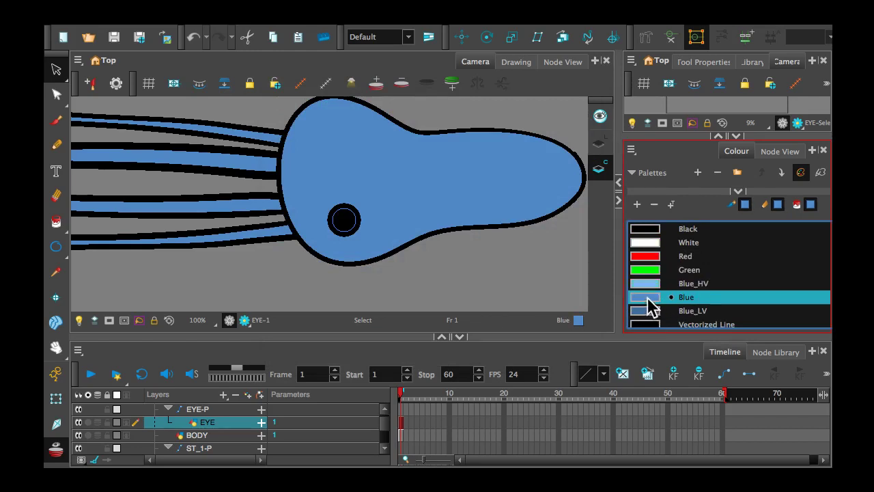
left_click(646, 284)
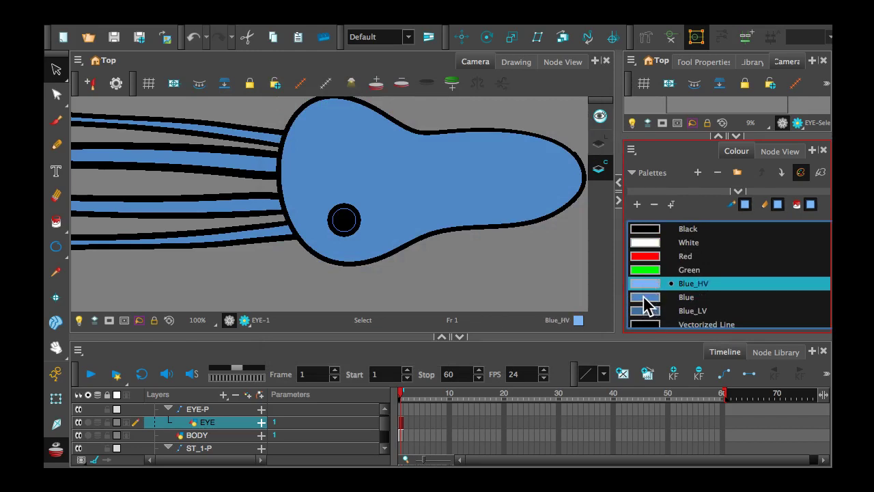
left_click(647, 300)
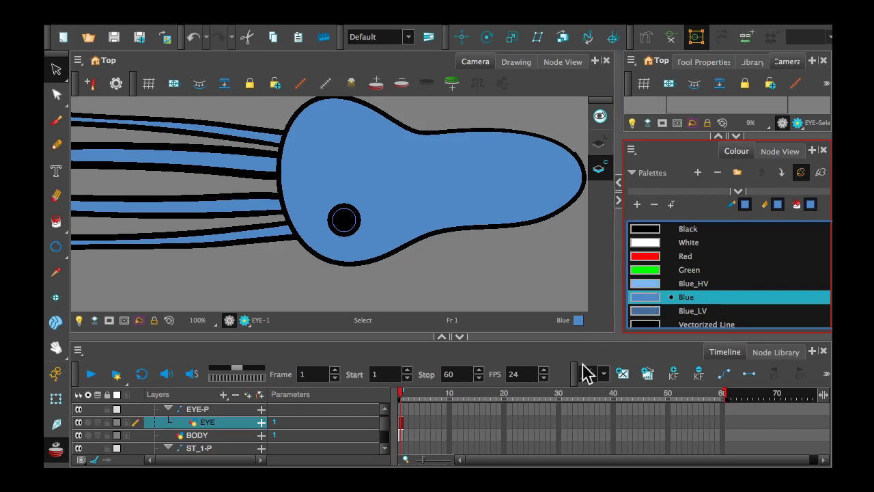
left_click(640, 313)
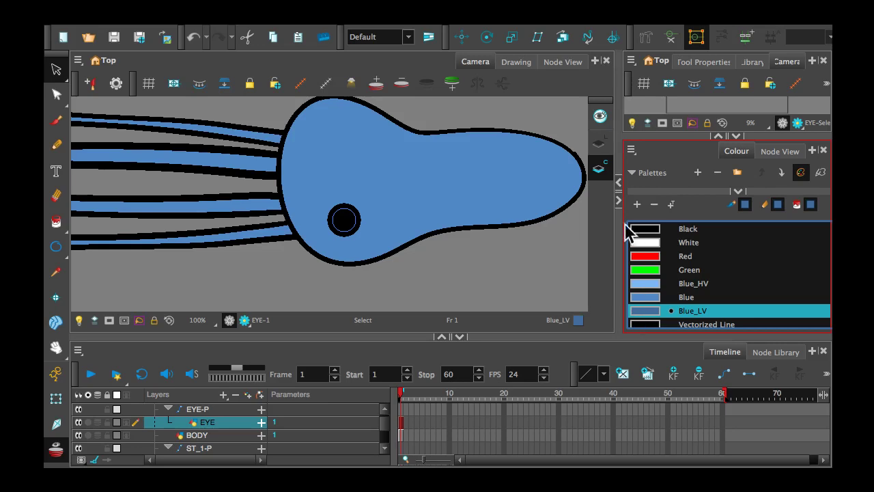
- Preview the squid in Render View and return to the normal working display
left_click(246, 323)
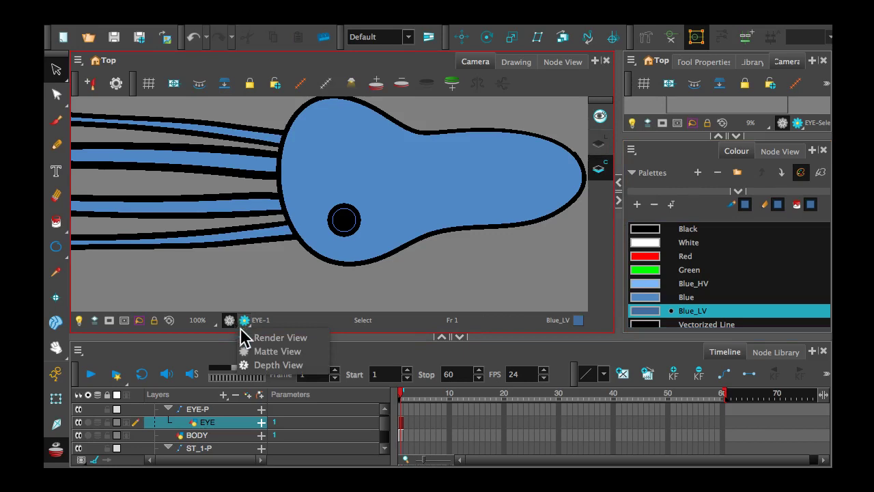
left_click(244, 336)
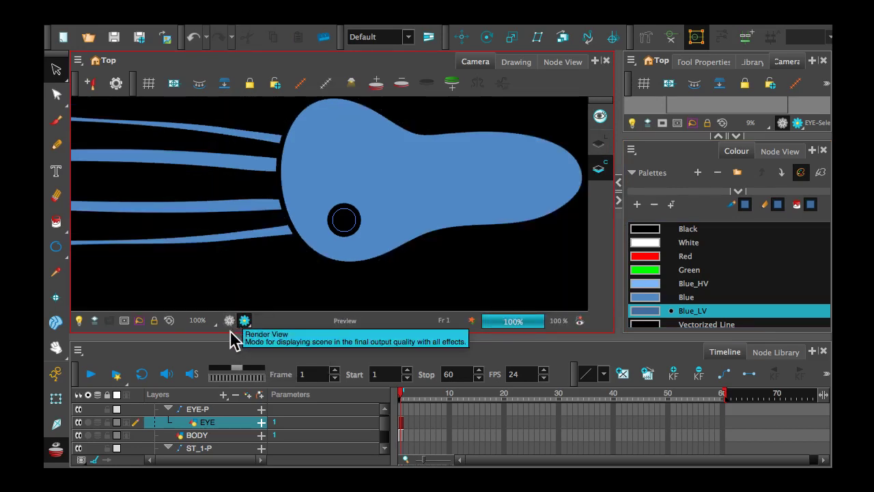
left_click(230, 320)
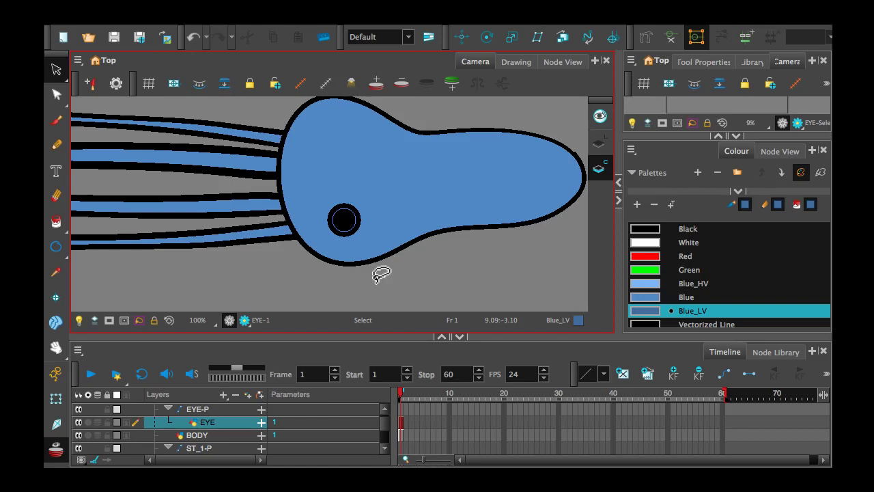
- Select the BODY drawing on frame 1 and widen the Camera view
left_click(199, 438)
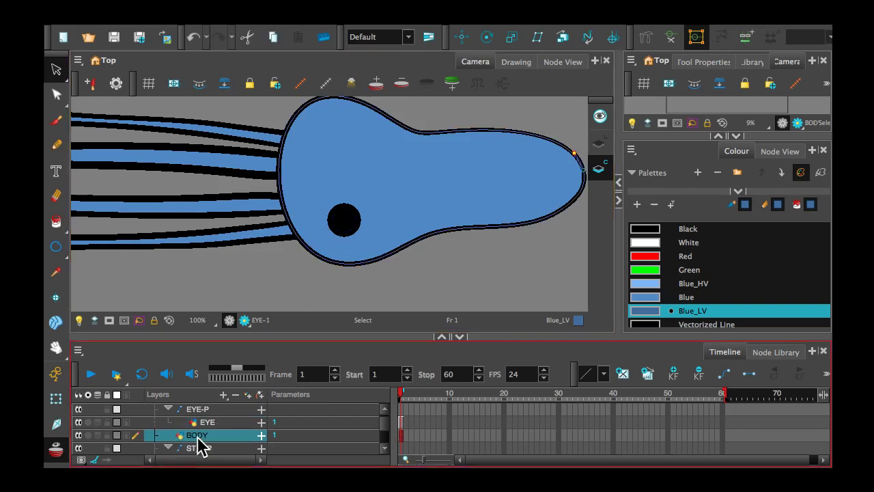
left_click(402, 438)
left_click_drag(617, 282, 679, 281)
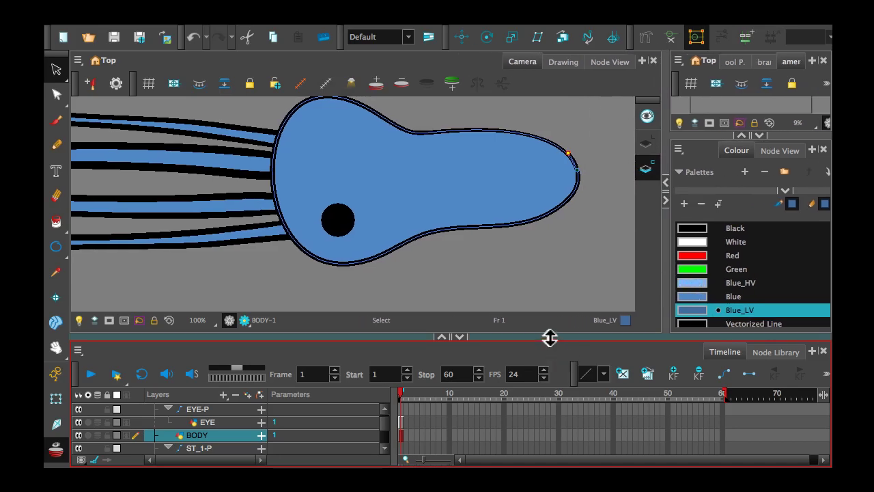
- Enlarge the Camera view around the squid's body and activate the Stroke tool
mouse_move(549, 339)
left_mouse_down()
mouse_move(553, 377)
mouse_move(571, 400)
left_mouse_up()
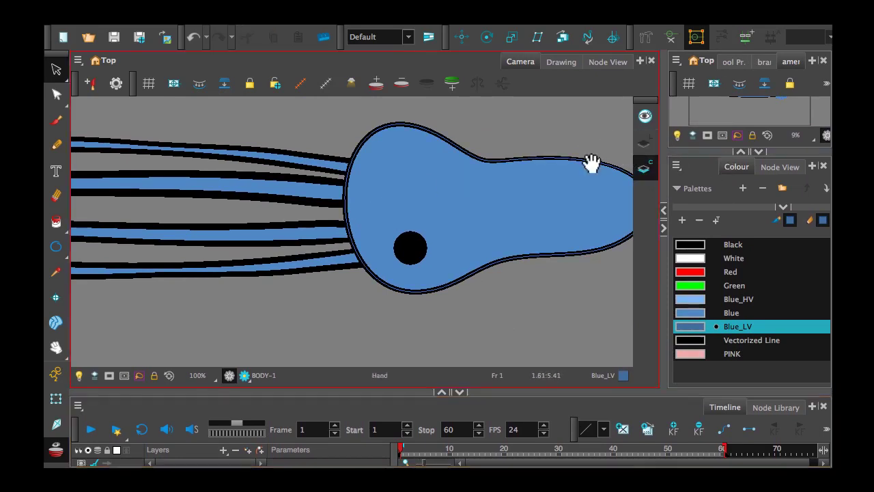
left_click_drag(589, 162, 455, 157)
scroll(451, 155, "up", 2)
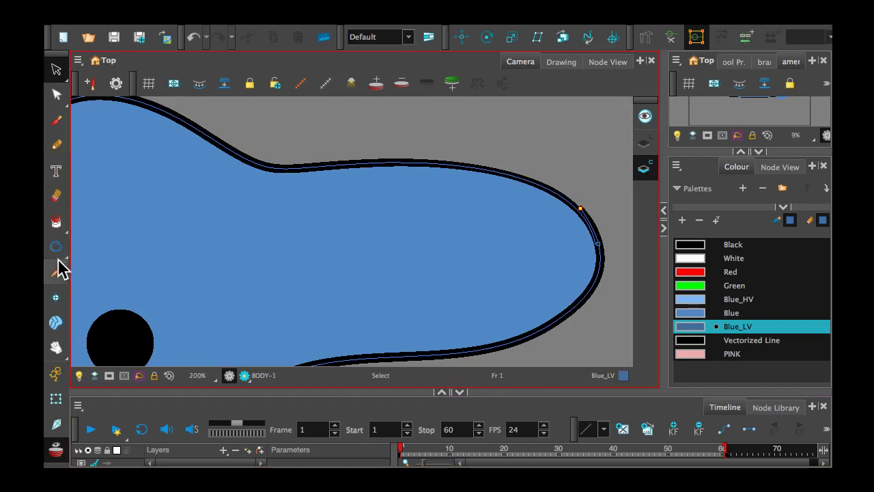
left_click(56, 246)
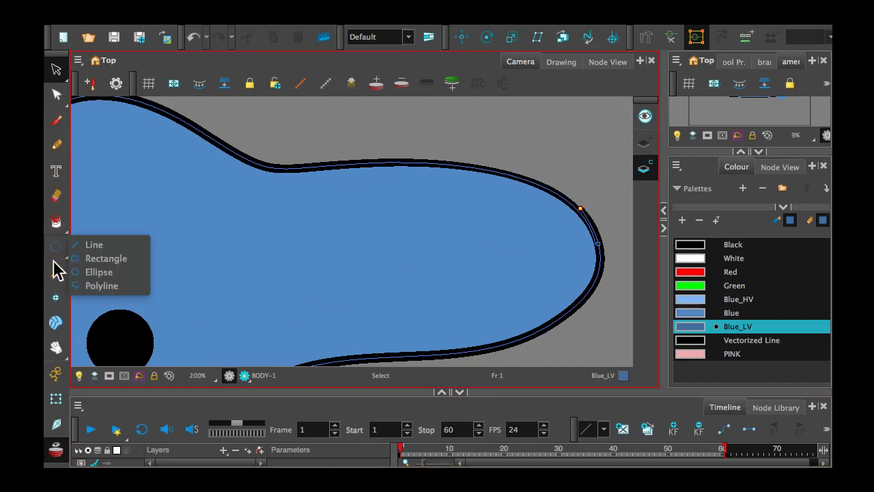
left_click(53, 220)
left_click(53, 221)
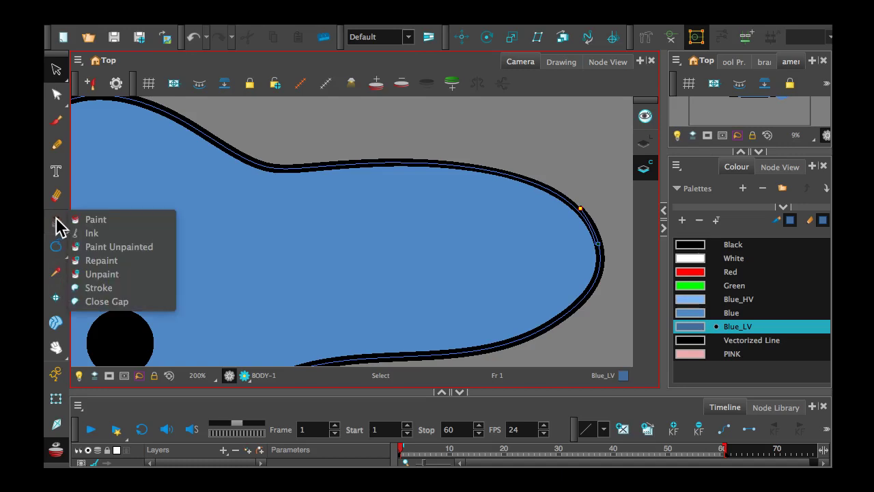
left_click(96, 287)
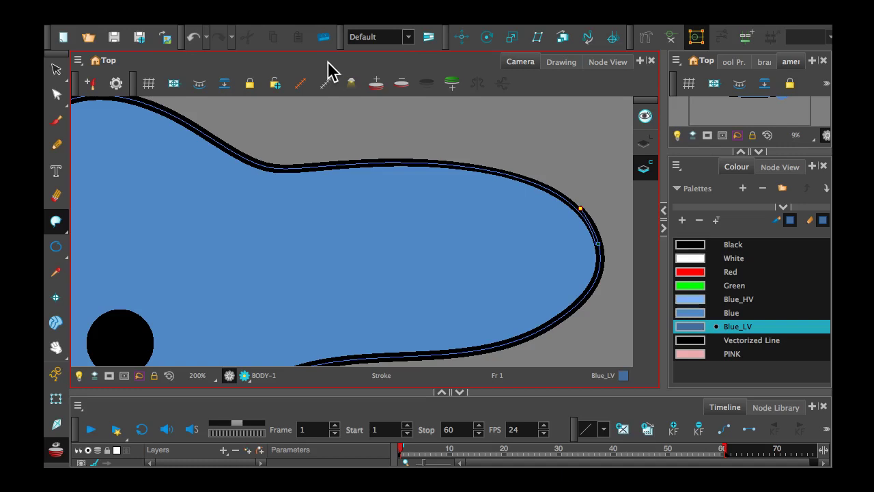
left_click(52, 224)
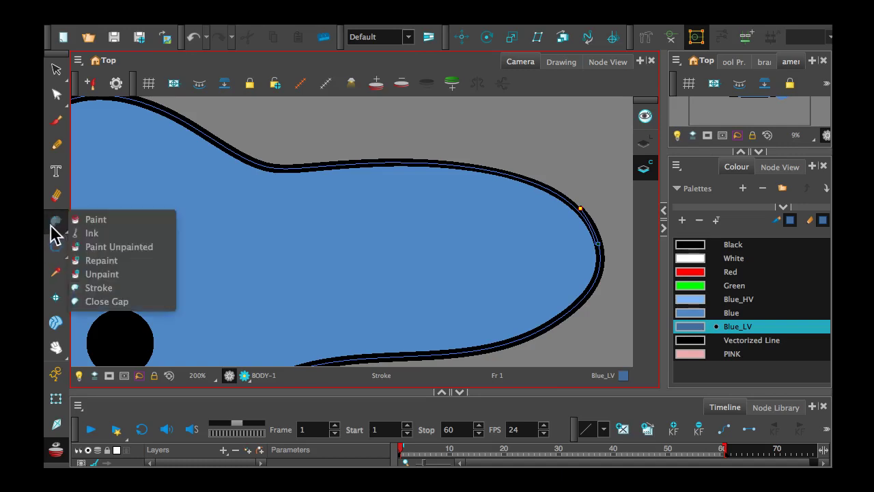
left_click(99, 288)
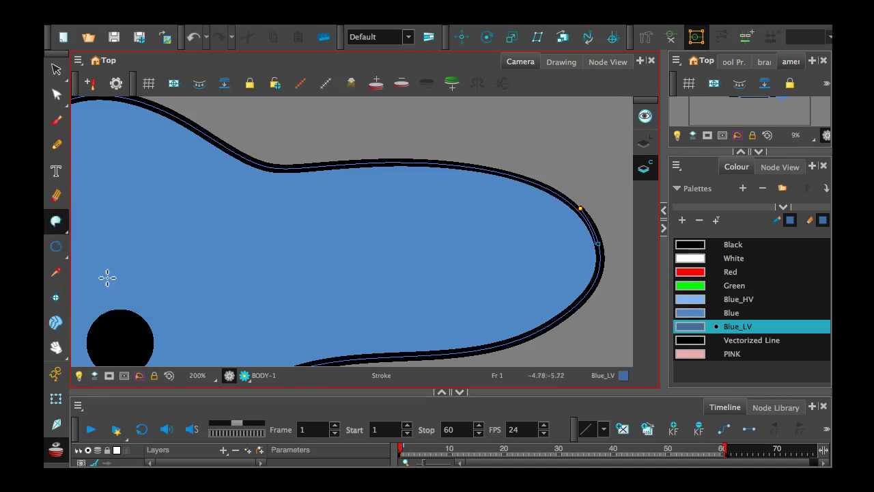
- Draw a curved stroke across the upper body, from the outline beside the top tentacle to the outline at the pointed tip
key("space")
mouse_move(253, 273)
left_mouse_down()
mouse_move(304, 236)
mouse_move(406, 191)
mouse_move(315, 192)
mouse_move(324, 179)
left_mouse_up()
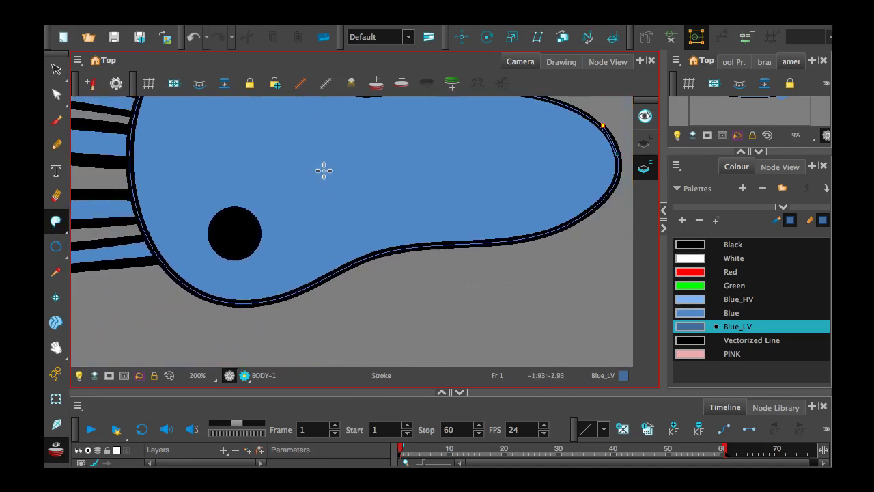
key("space")
scroll(248, 148, "down", 2)
left_click_drag(247, 148, 249, 219)
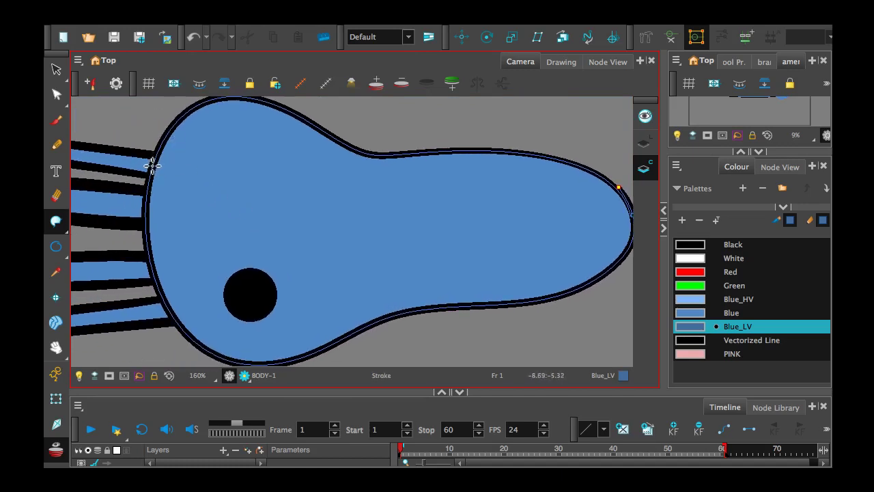
mouse_move(152, 165)
left_mouse_down()
mouse_move(175, 146)
mouse_move(259, 129)
mouse_move(348, 157)
mouse_move(433, 164)
mouse_move(566, 193)
mouse_move(633, 223)
mouse_move(625, 237)
left_mouse_up()
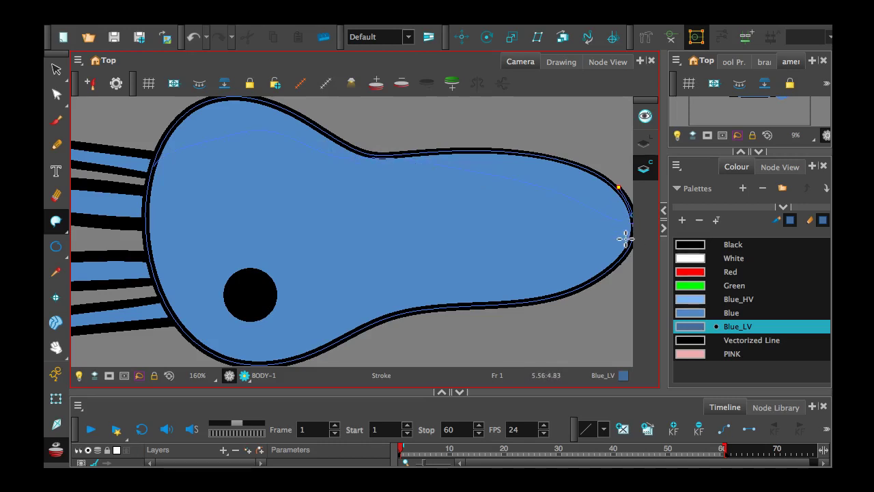
- Examine the new stroke up close, along its length and where its end meets the outline at the body's tip
scroll(605, 176, "up", 5)
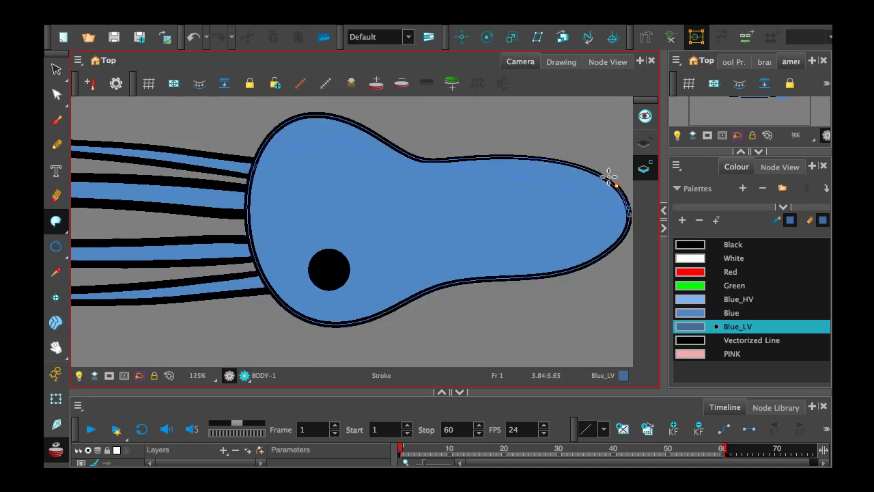
scroll(502, 159, "up", 2)
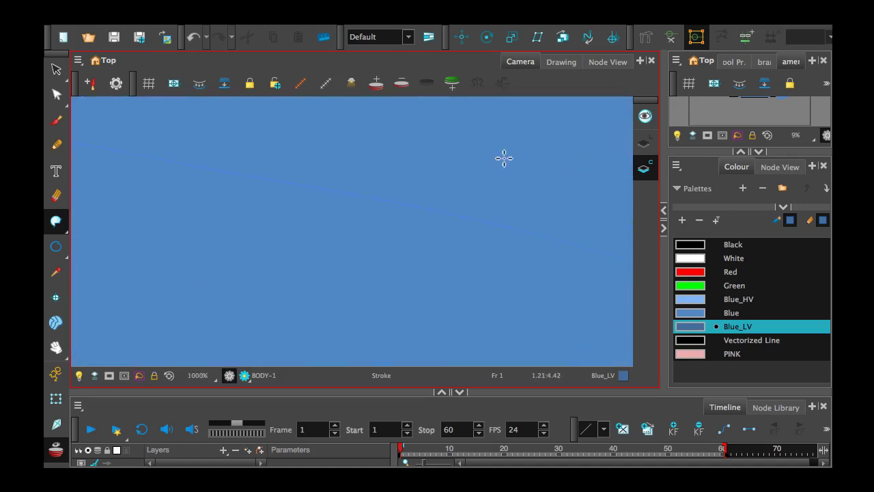
scroll(505, 158, "down", 1)
scroll(532, 161, "down", 1)
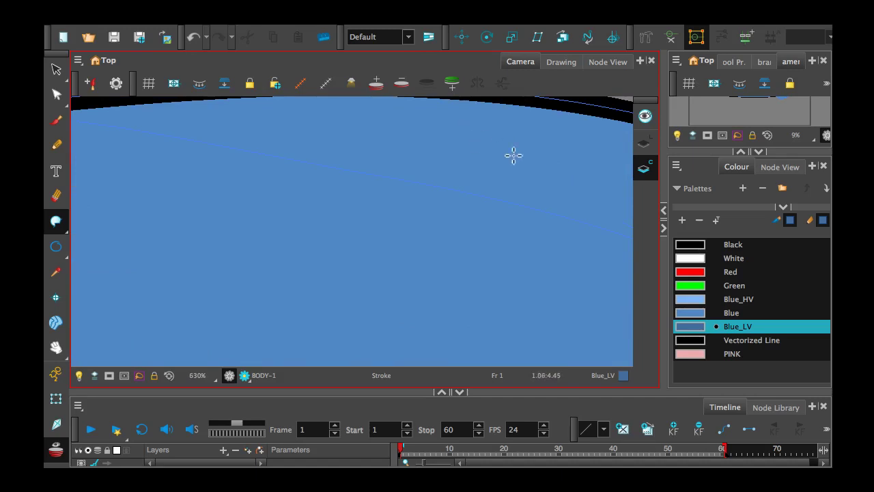
key("space")
mouse_move(542, 156)
left_mouse_down()
mouse_move(253, 123)
mouse_move(469, 230)
mouse_move(502, 200)
mouse_move(507, 298)
left_mouse_up()
scroll(511, 289, "up", 5)
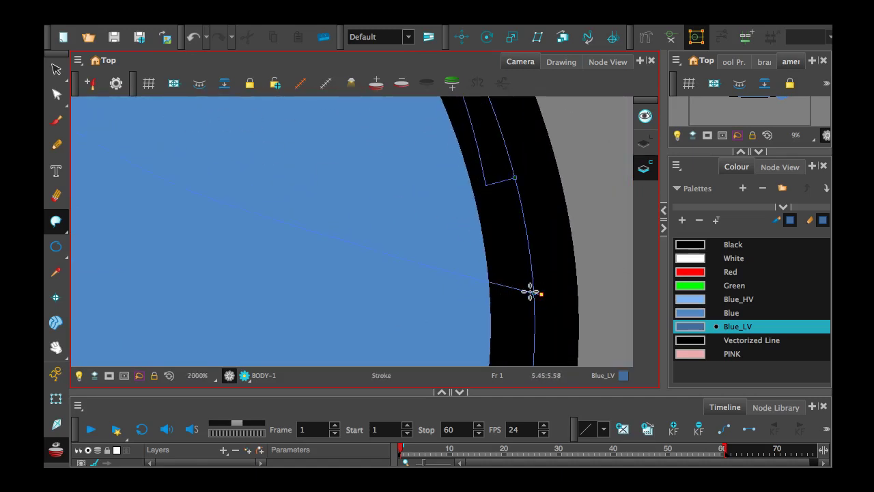
- Draw a short stroke bridging the gap between the highlight contour and the body outline beside the uppermost tentacle
scroll(535, 294, "down", 7)
key("space")
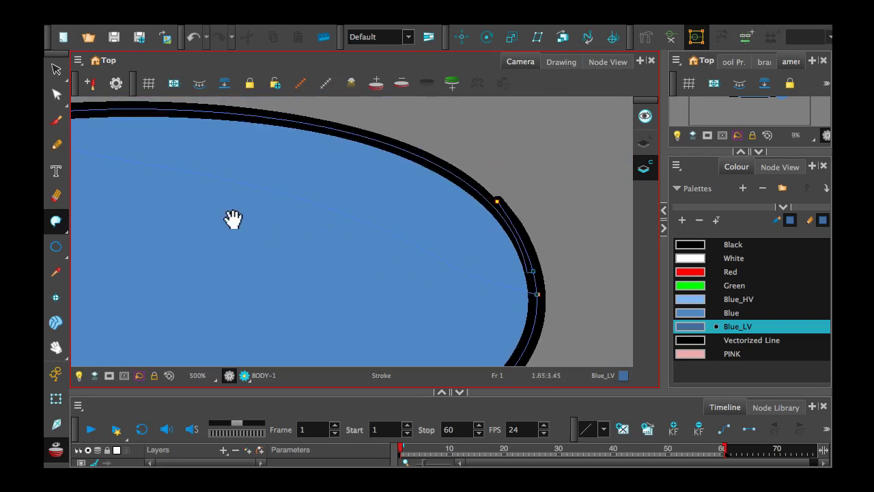
left_click_drag(230, 218, 626, 241)
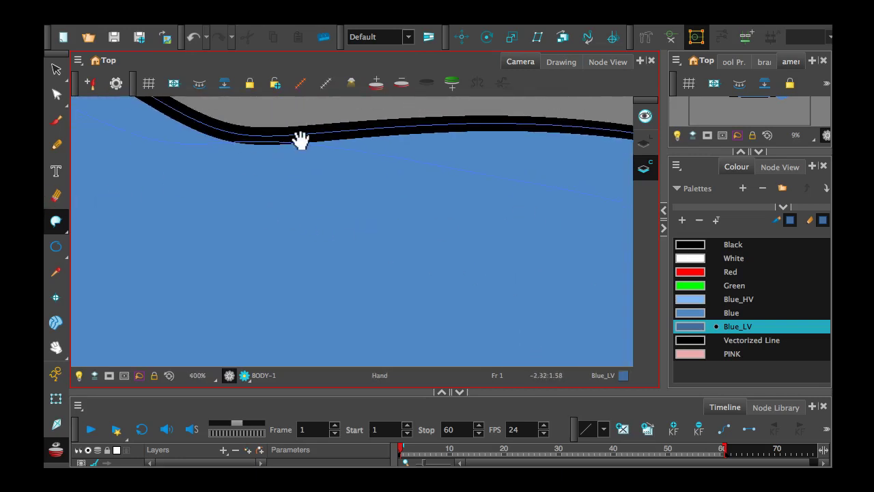
left_click_drag(277, 151, 356, 174)
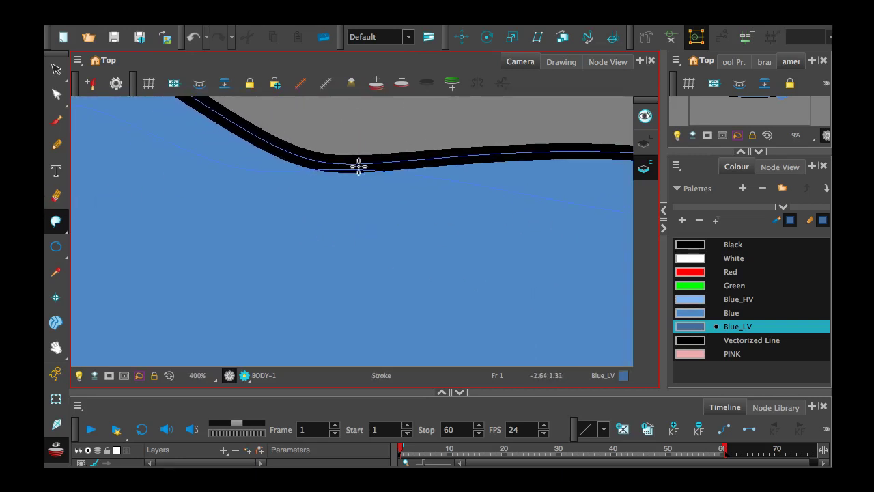
scroll(351, 168, "up", 4)
scroll(347, 168, "up", 2)
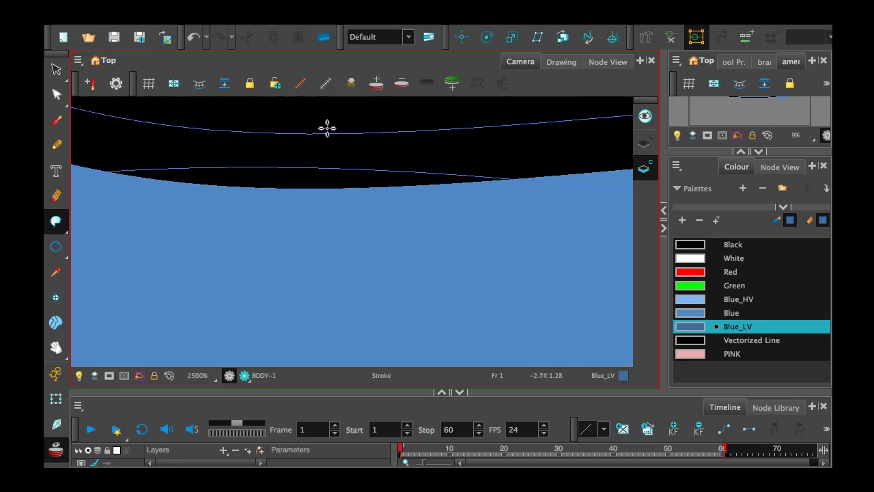
scroll(294, 164, "down", 5)
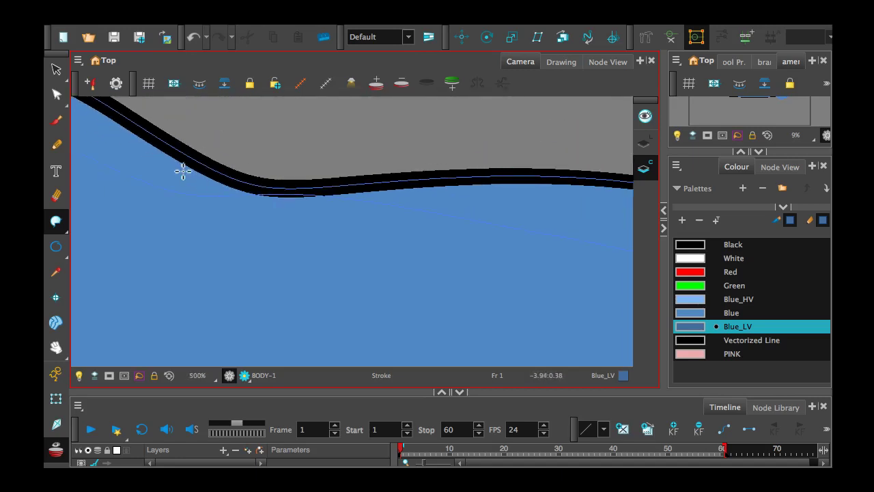
mouse_move(184, 172)
left_mouse_down()
mouse_move(406, 239)
mouse_move(256, 217)
mouse_move(335, 180)
mouse_move(214, 267)
mouse_move(318, 176)
left_mouse_up()
scroll(317, 176, "up", 6)
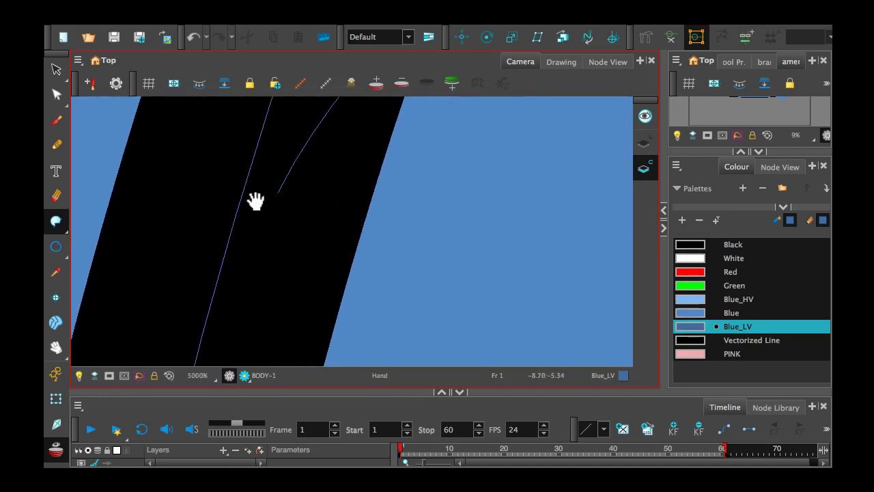
mouse_move(254, 201)
left_mouse_down()
mouse_move(261, 226)
mouse_move(279, 237)
left_mouse_up()
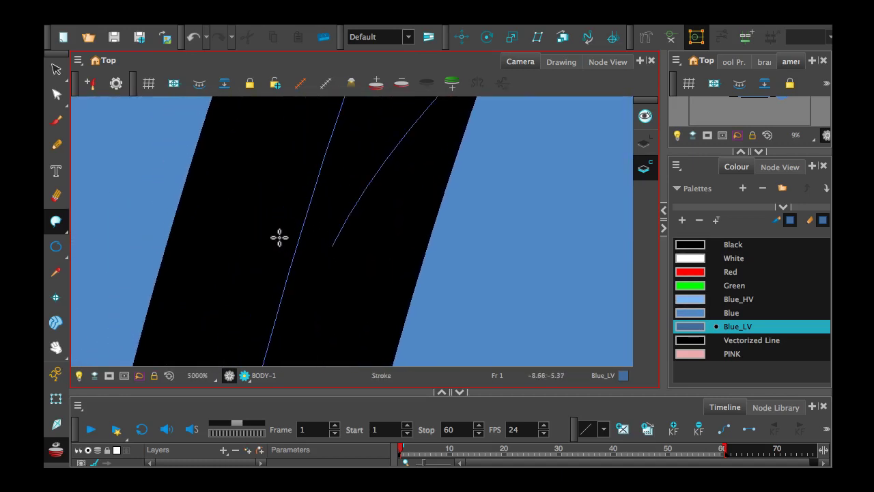
left_click_drag(348, 243, 273, 226)
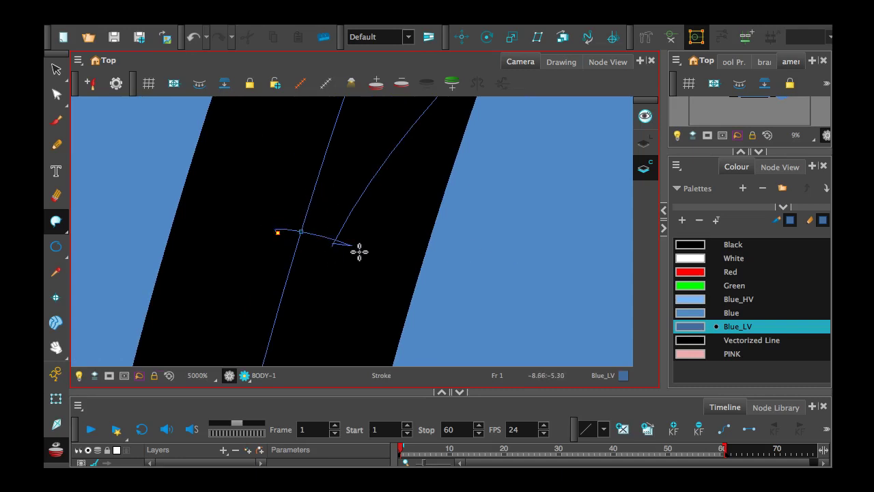
- Fill the highlight area along the body's upper edge with the Blue_HV colour using the Paint tool
scroll(359, 252, "down", 8)
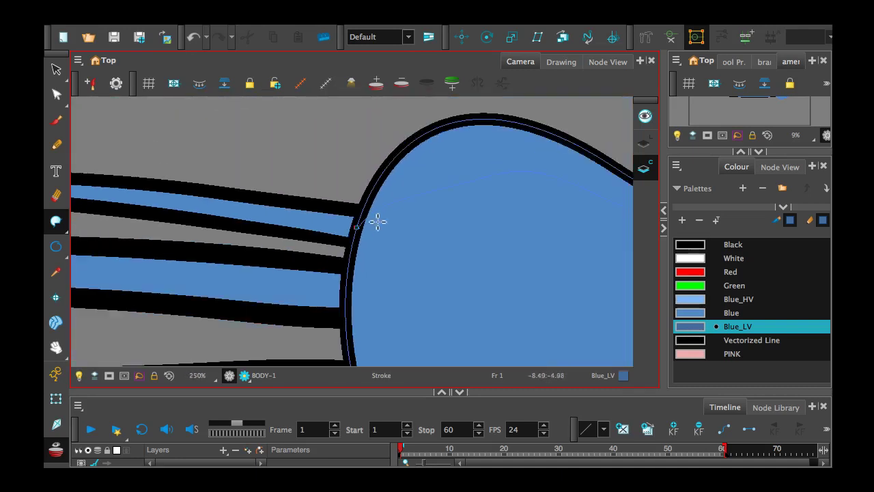
left_click_drag(523, 230, 381, 239)
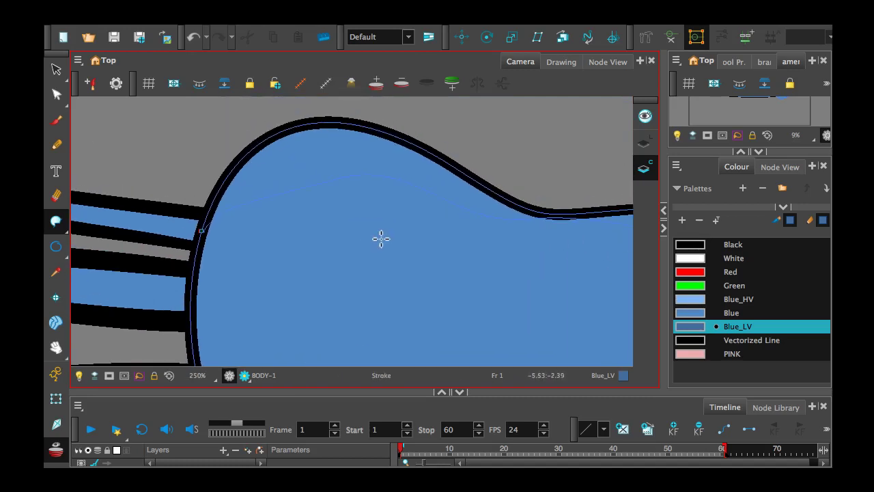
left_click(56, 223)
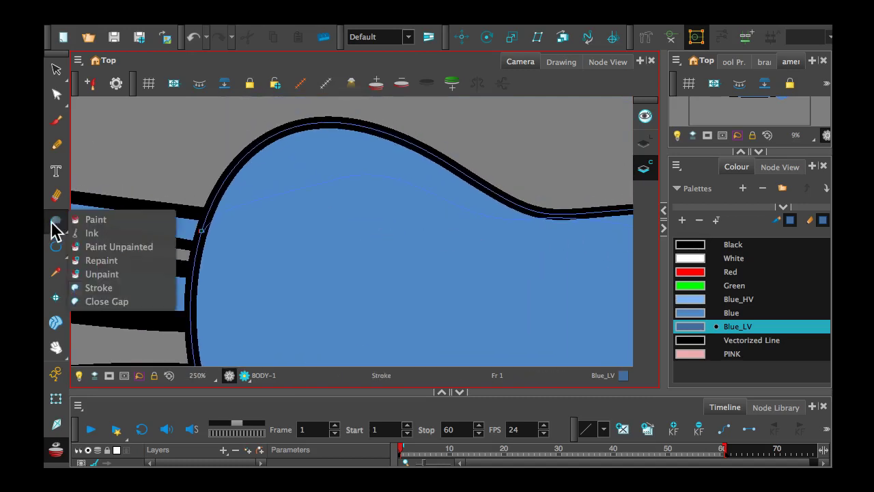
left_click(87, 220)
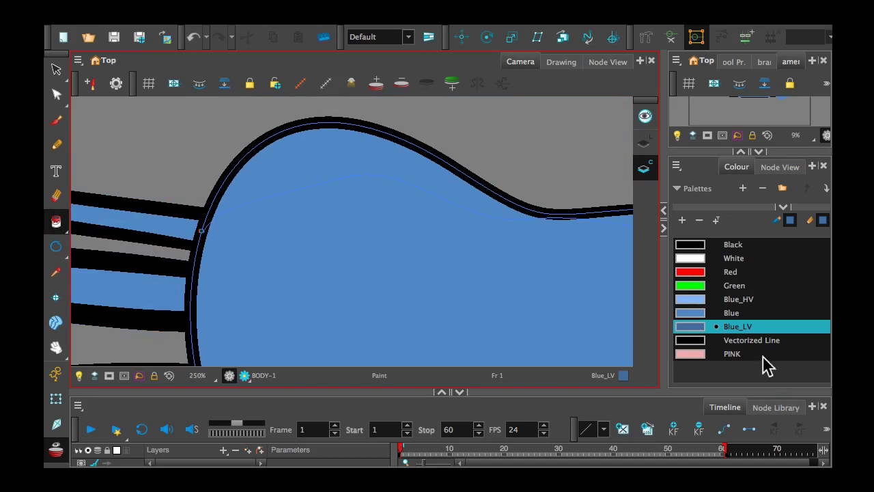
left_click(687, 300)
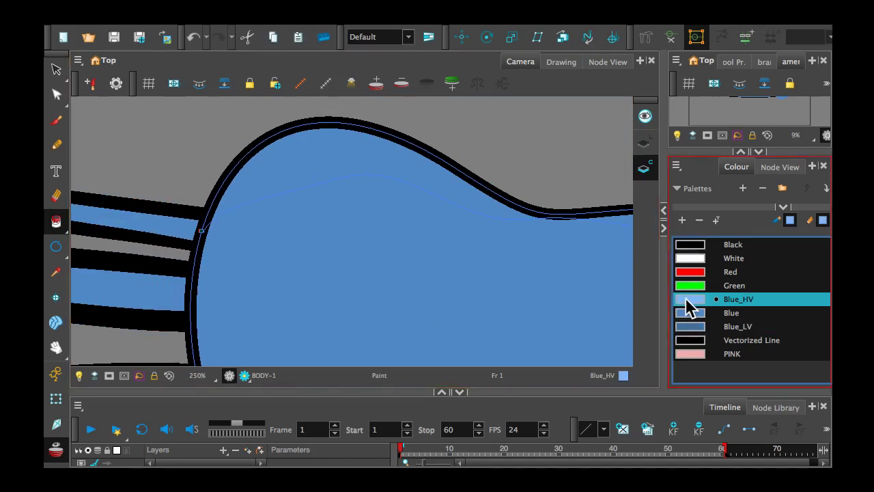
left_click(332, 148)
scroll(407, 196, "down", 1)
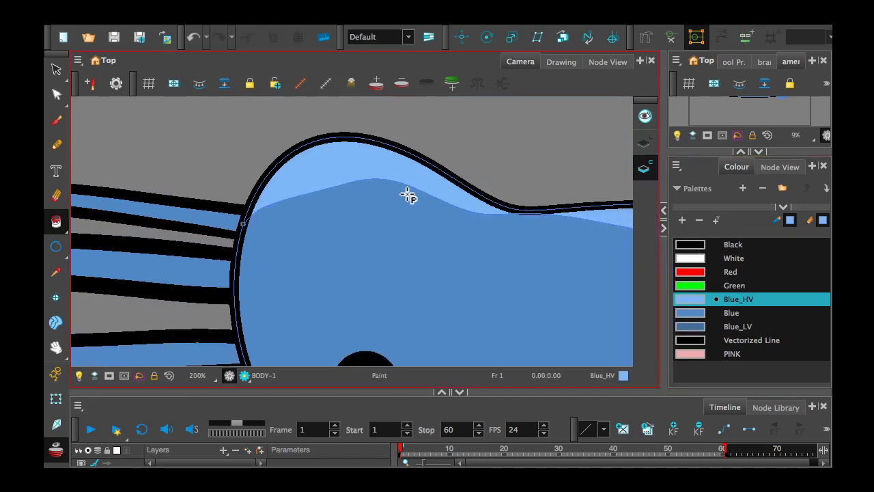
- Examine the painted highlight along the whole body from the tentacles to the tip
scroll(407, 196, "down", 2)
key("space")
left_click_drag(517, 244, 425, 211)
scroll(405, 207, "down", 1)
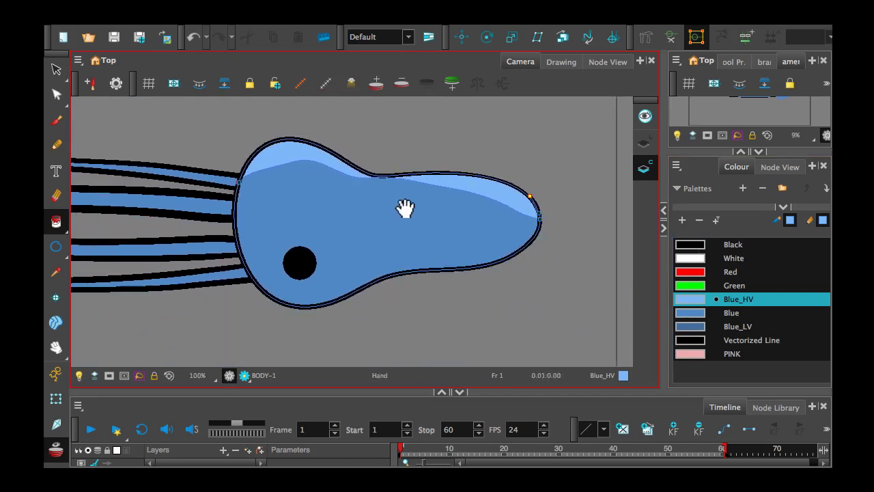
scroll(405, 208, "down", 1)
scroll(407, 208, "up", 2)
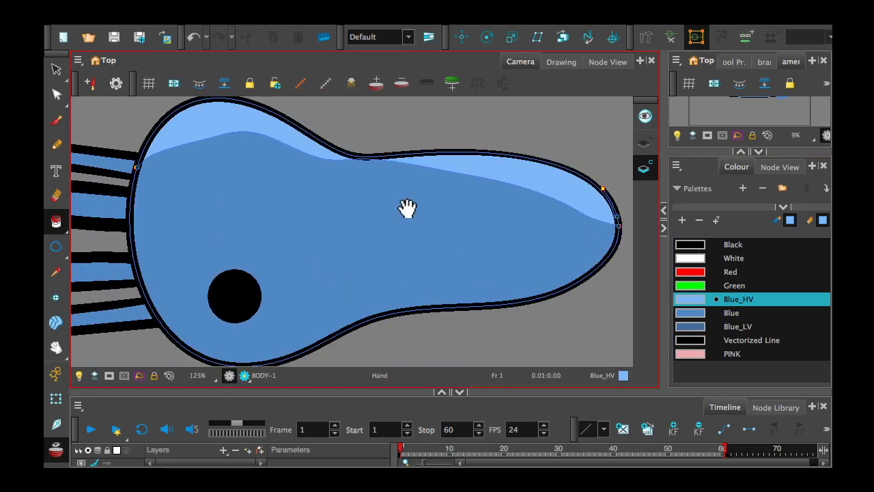
scroll(407, 207, "down", 1)
left_click_drag(307, 205, 383, 184)
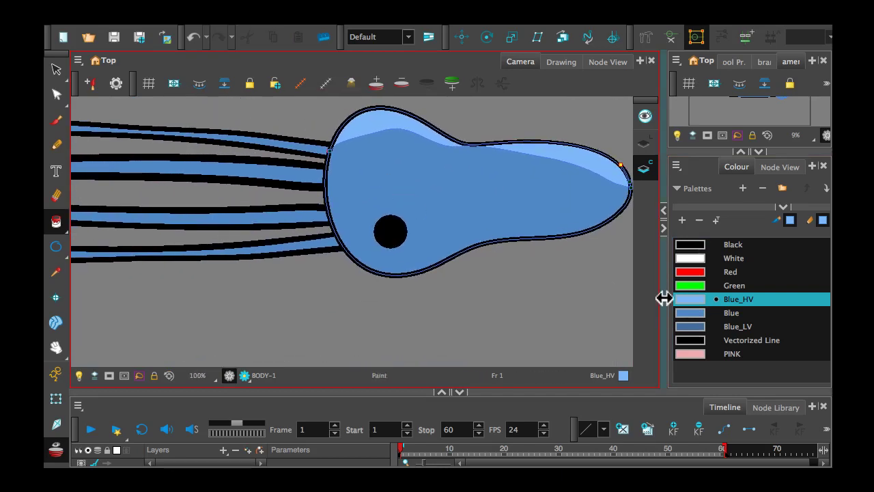
- Draw a shadow contour with the Stroke tool along the lower body, from the lower tentacles to past the body's tip
left_click(64, 231)
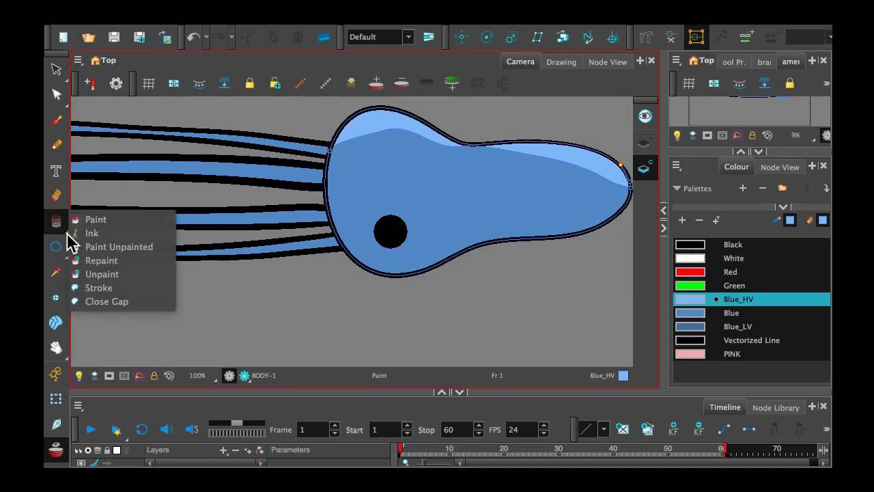
left_click(96, 287)
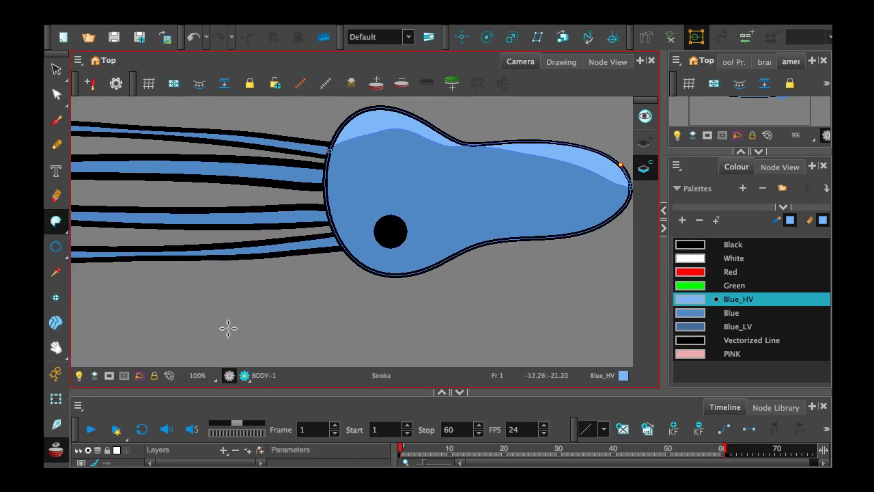
scroll(287, 296, "up", 1)
key("space")
mouse_move(424, 267)
left_mouse_down()
mouse_move(344, 267)
mouse_move(248, 285)
left_mouse_up()
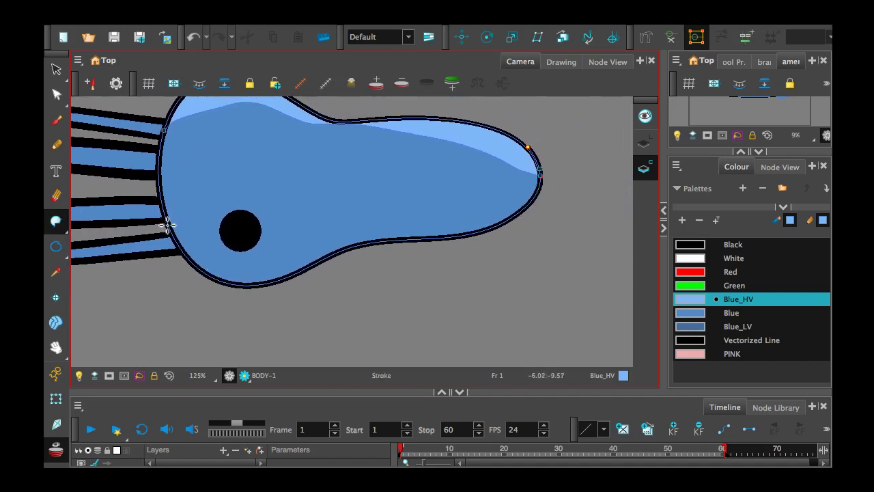
mouse_move(168, 223)
left_mouse_down()
mouse_move(207, 262)
mouse_move(232, 265)
mouse_move(511, 216)
mouse_move(586, 183)
left_mouse_up()
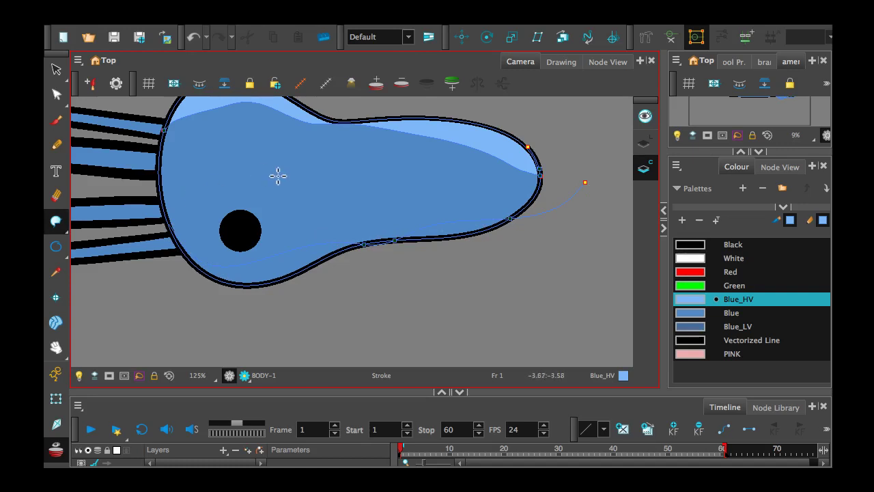
- Cut away the part of the shadow stroke that extends outside the body's tip with the Cutter tool
left_click(56, 69)
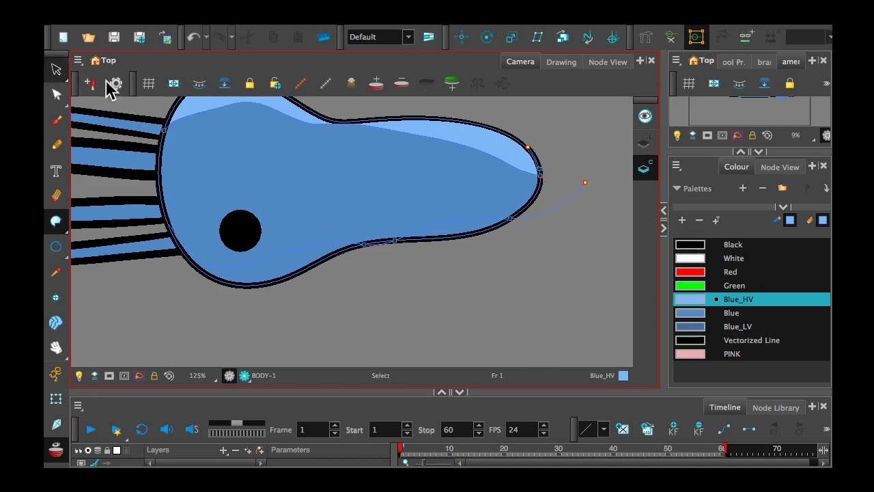
mouse_move(526, 222)
left_mouse_down()
mouse_move(592, 176)
mouse_move(562, 185)
left_mouse_up()
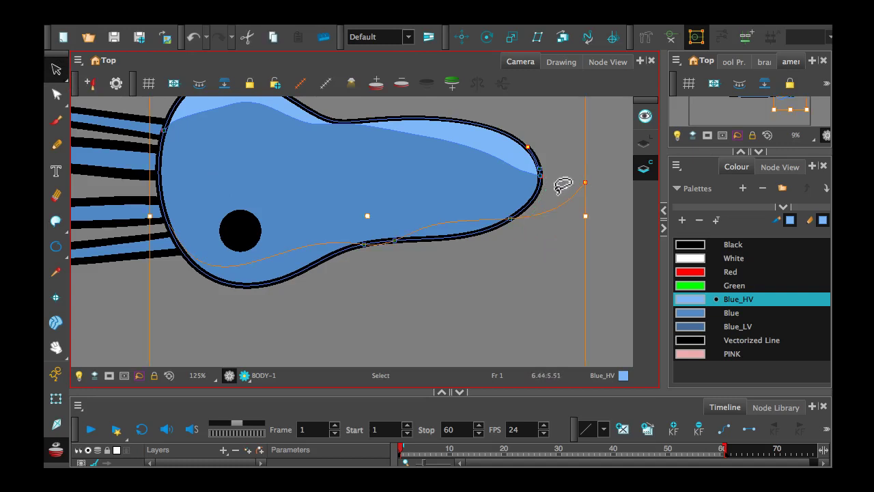
left_click(347, 305)
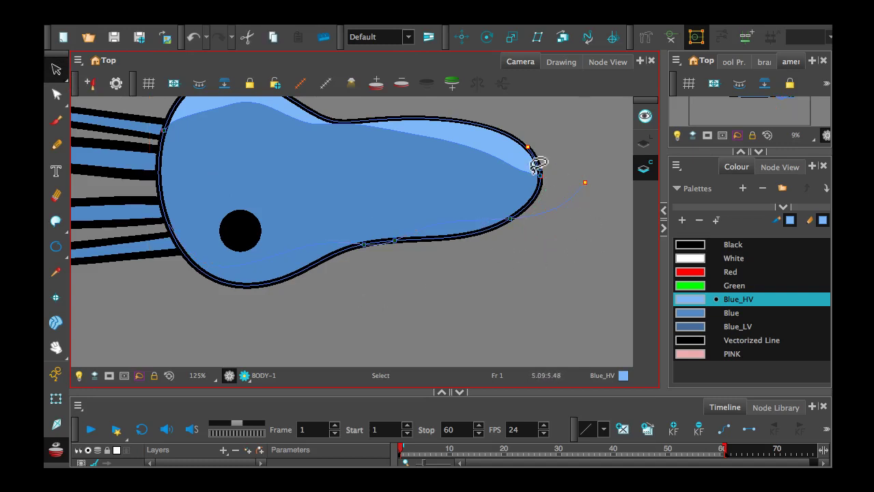
left_click_drag(56, 71, 88, 85)
left_click_drag(550, 195, 525, 249)
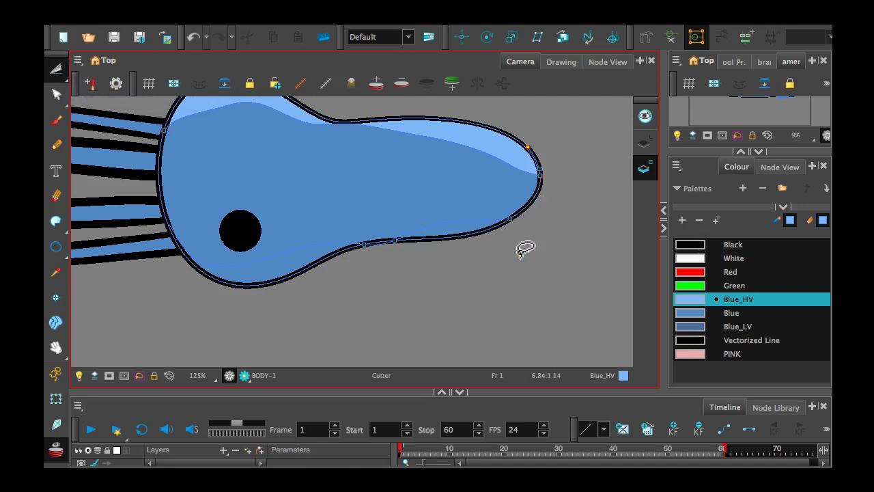
- Try to fill the shadow area beneath the eye with the Blue_LV colour using the Paint tool
scroll(286, 239, "up", 2)
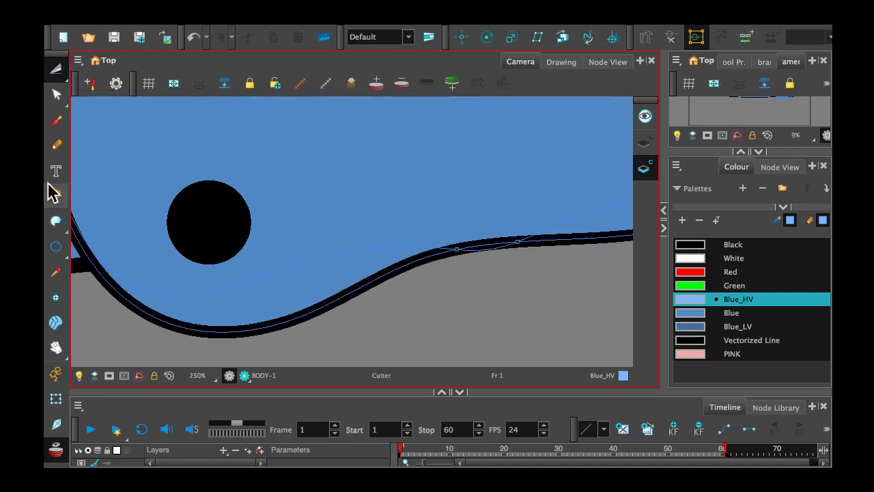
left_click(57, 221)
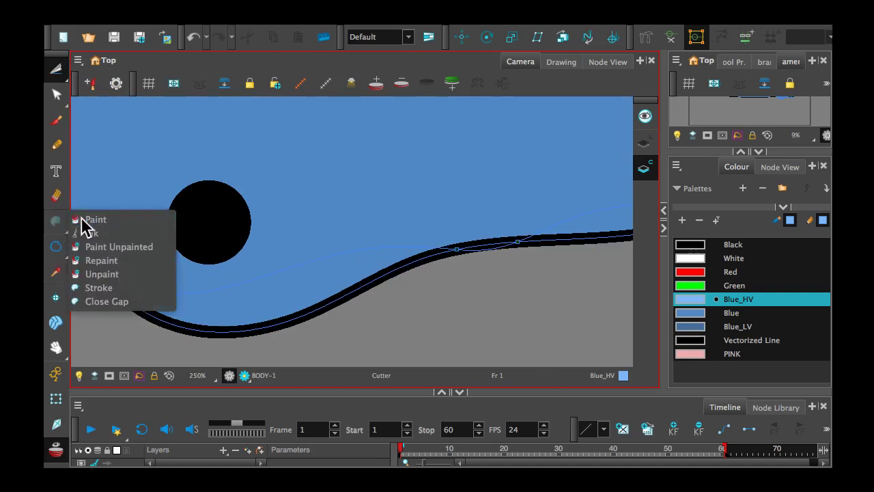
left_click(87, 220)
left_click(689, 328)
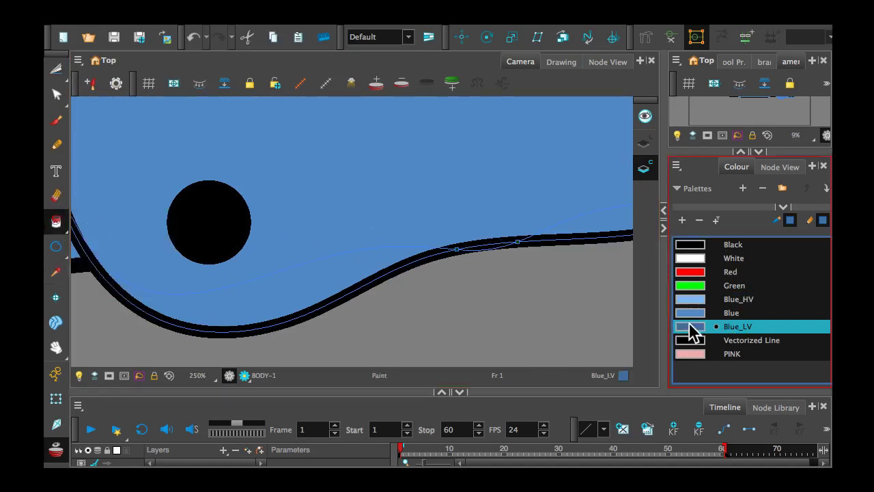
left_click(203, 305)
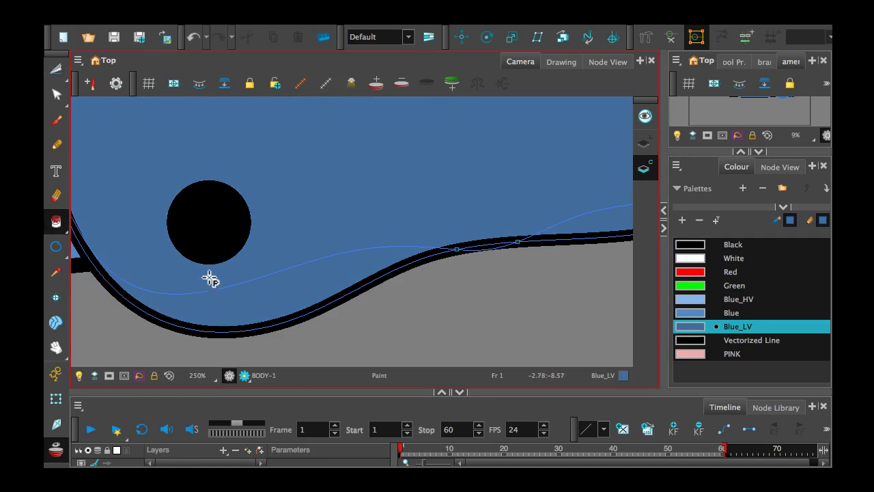
key("ctrl+z")
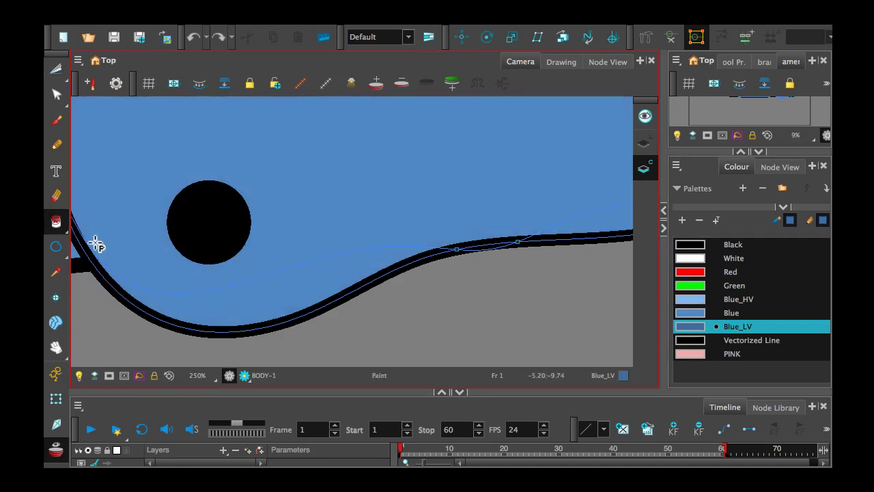
left_click_drag(111, 221, 172, 207)
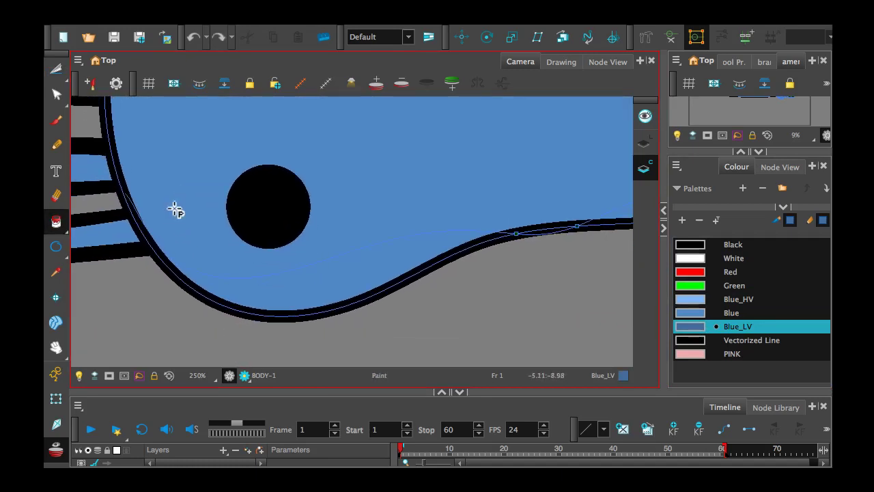
left_click(269, 291)
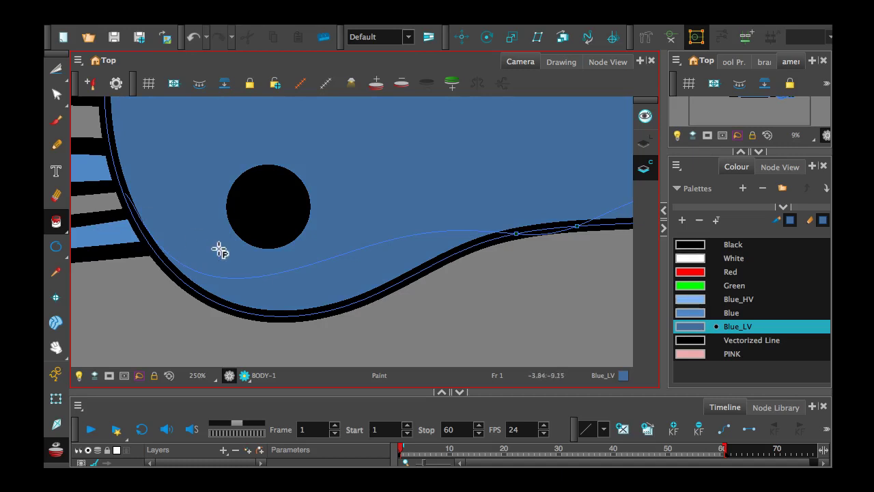
key("ctrl+z")
- Close the gap between the lower shadow stroke and the body outline beside the lower tentacles using the Close Gap tool
left_click_drag(164, 181, 303, 169)
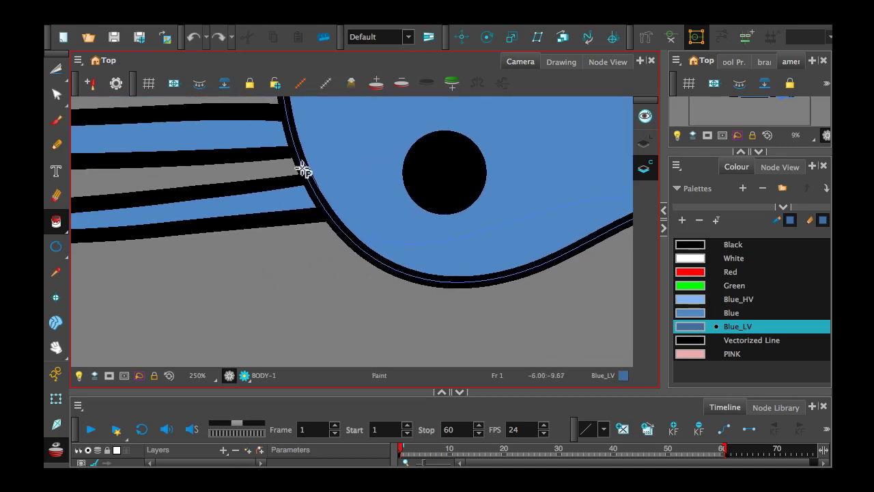
scroll(302, 170, "up", 8)
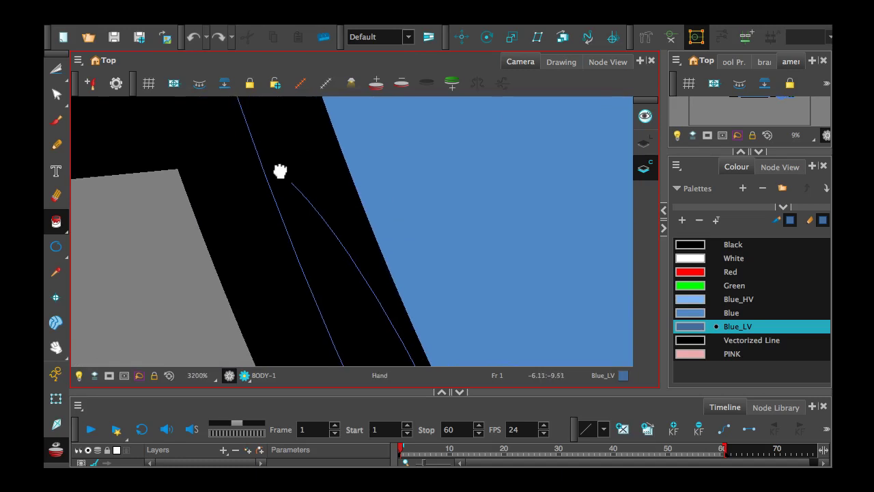
scroll(284, 178, "up", 3)
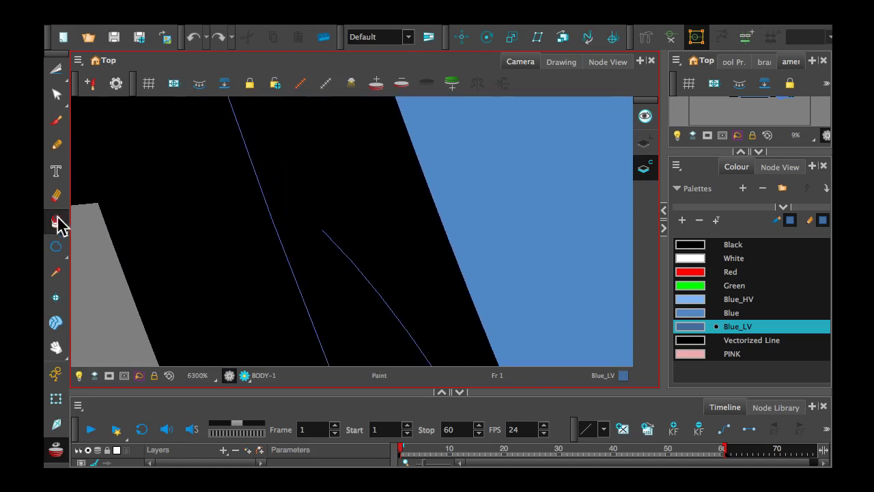
left_click(59, 224)
left_click(76, 287)
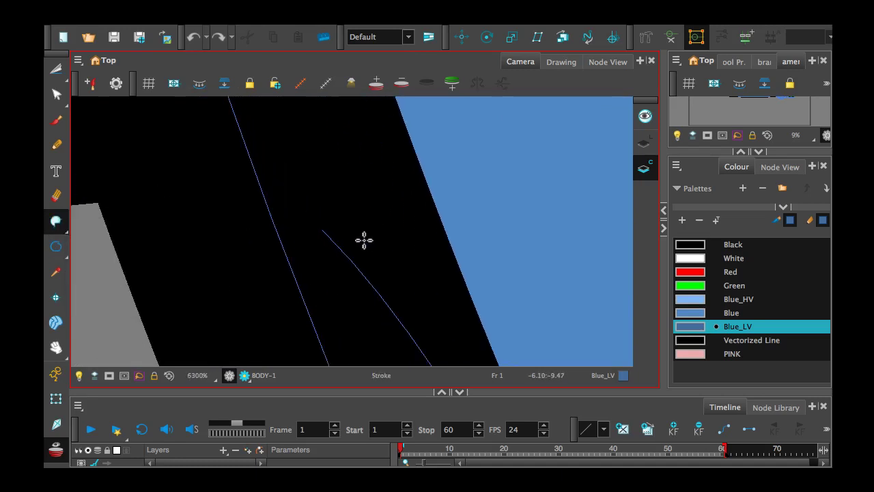
left_click(54, 222)
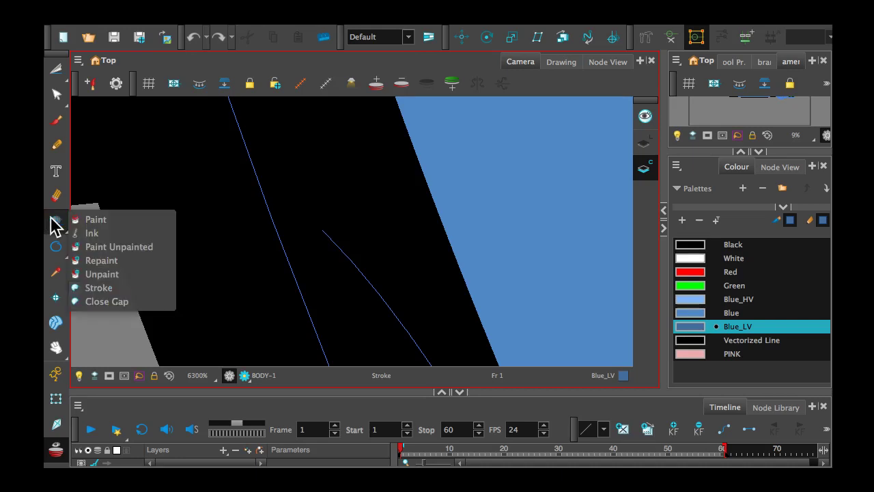
left_click(96, 301)
left_click_drag(339, 240, 174, 309)
scroll(410, 247, "down", 2)
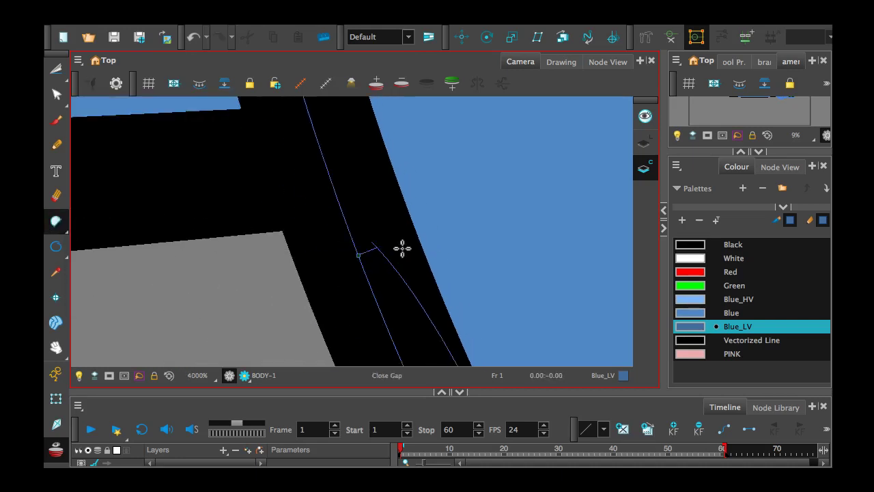
- Fill the two lower shadow areas, beneath the eye and near the body's tip, with Blue_LV using the Paint tool
scroll(478, 256, "down", 2)
mouse_move(554, 263)
left_mouse_down()
mouse_move(412, 209)
mouse_move(180, 189)
left_mouse_up()
scroll(390, 195, "down", 4)
left_click(55, 222)
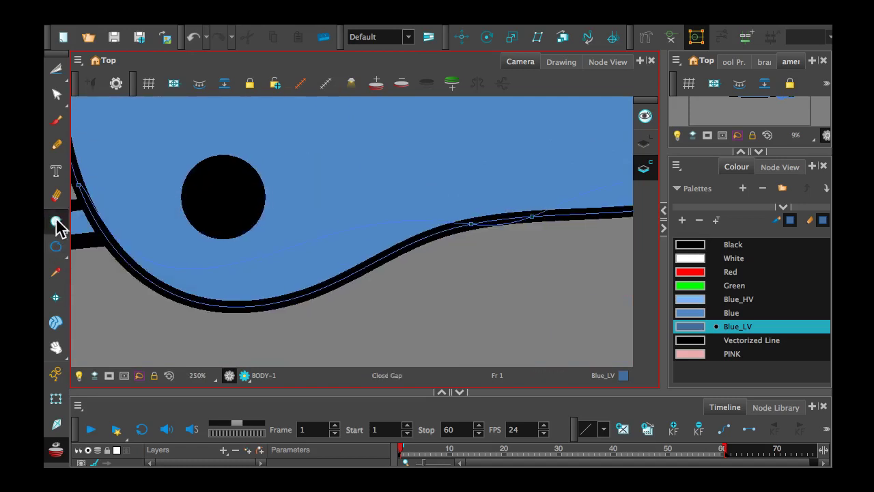
left_click(56, 222)
left_click(140, 219)
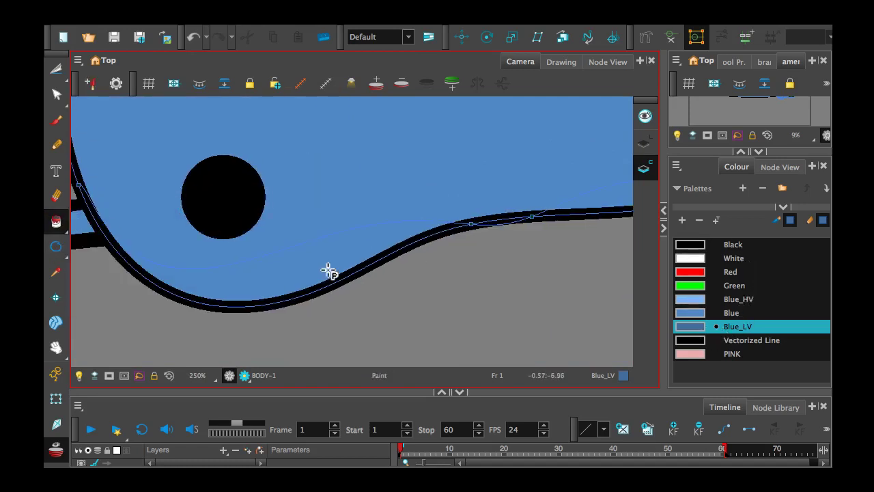
left_click(303, 268)
left_click_drag(527, 228, 299, 237)
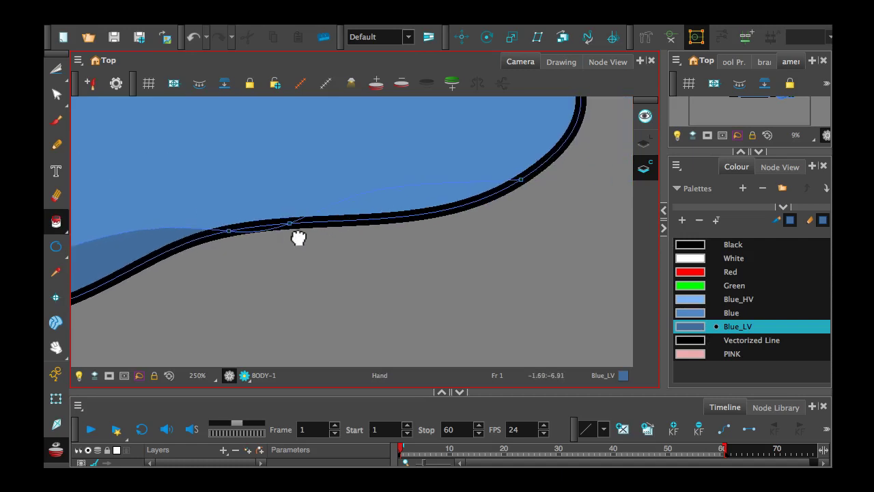
left_click(423, 198)
- Review the shading over the whole squid and enlarge the Timeline area to list more layers
scroll(420, 244, "down", 5)
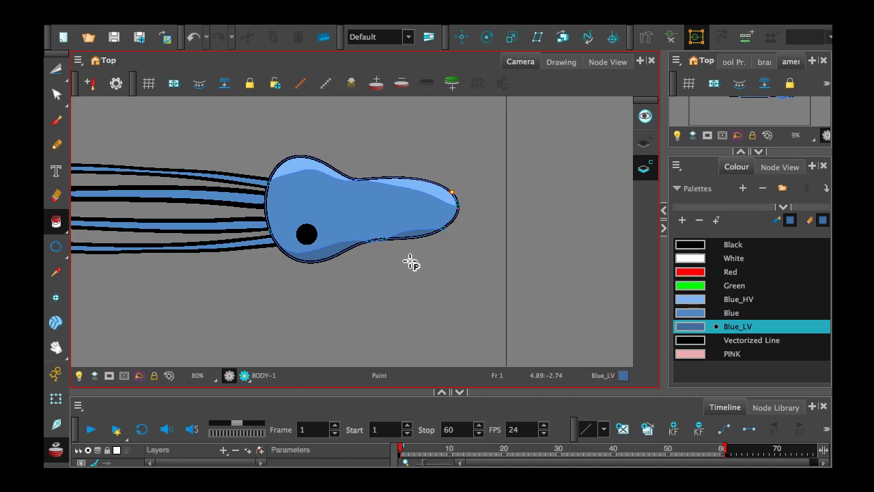
left_click_drag(265, 221, 261, 199)
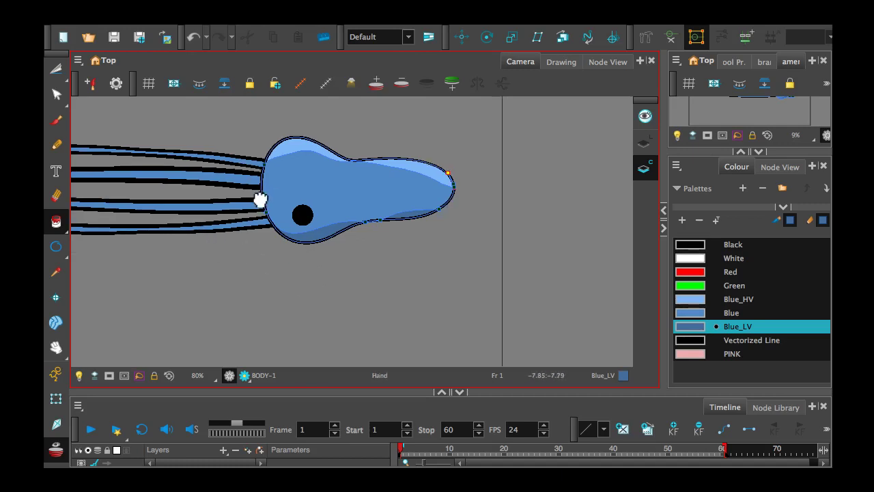
scroll(260, 199, "up", 5)
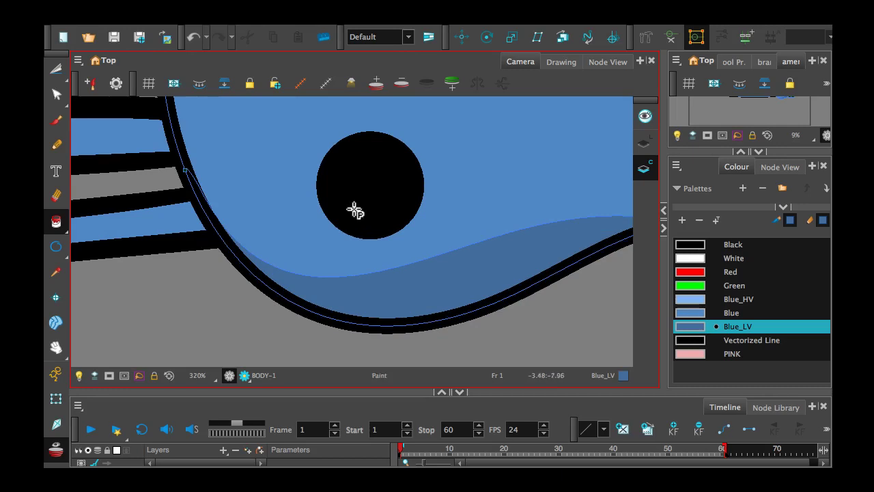
key("alt+i")
scroll(321, 277, "down", 6)
left_click_drag(109, 231, 283, 233)
left_click_drag(201, 391, 221, 281)
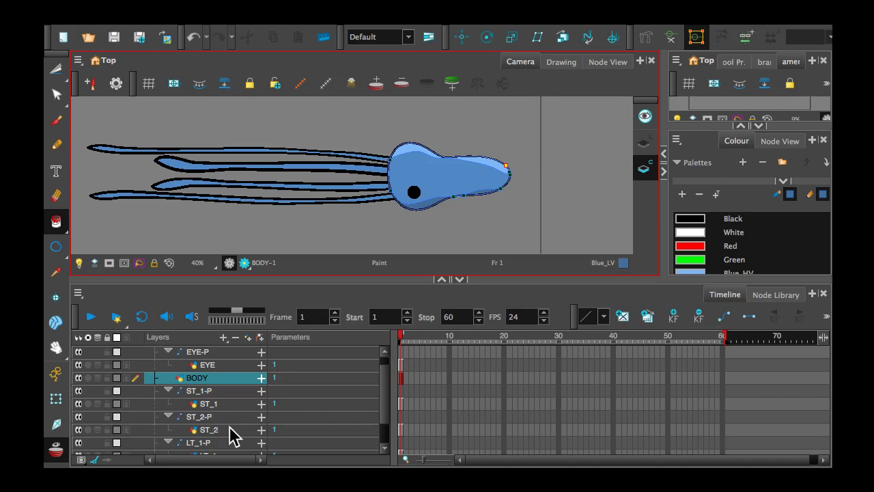
- Draw a shadow contour with the Stroke tool around the lower half of the eye, connecting it to the body shadow below
key("2")
key("2")
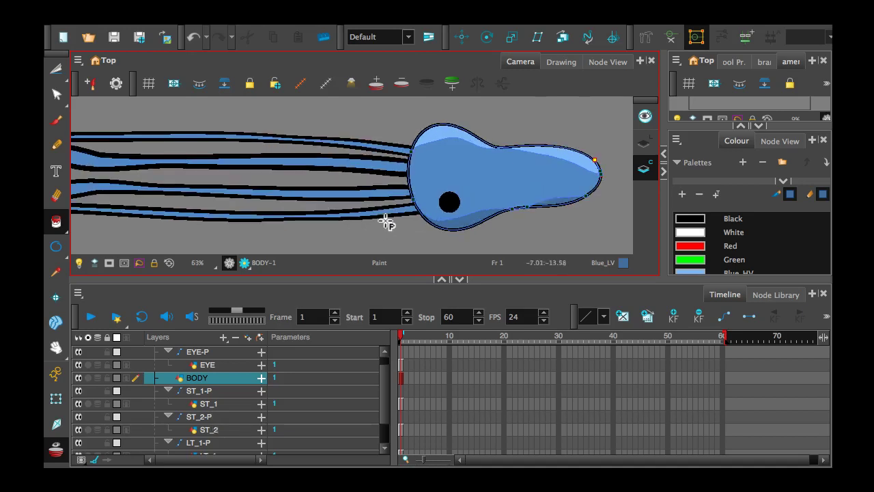
key("2")
left_click_drag(468, 225, 295, 212)
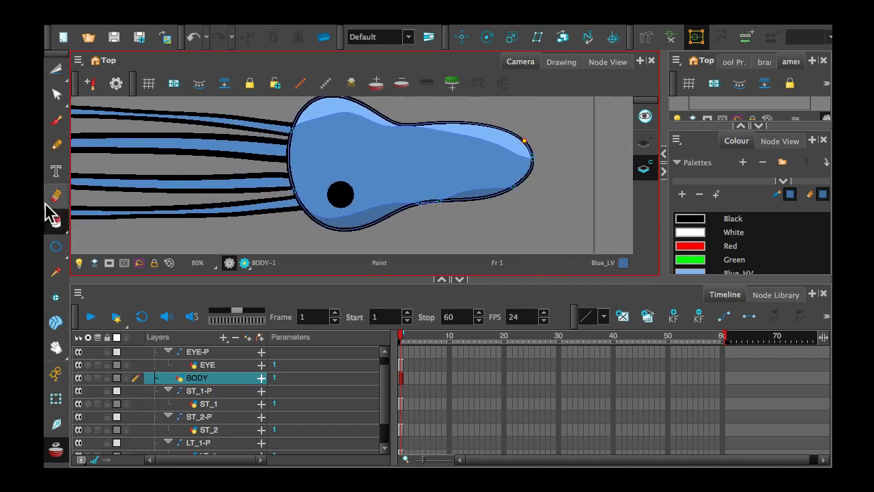
left_click(56, 223)
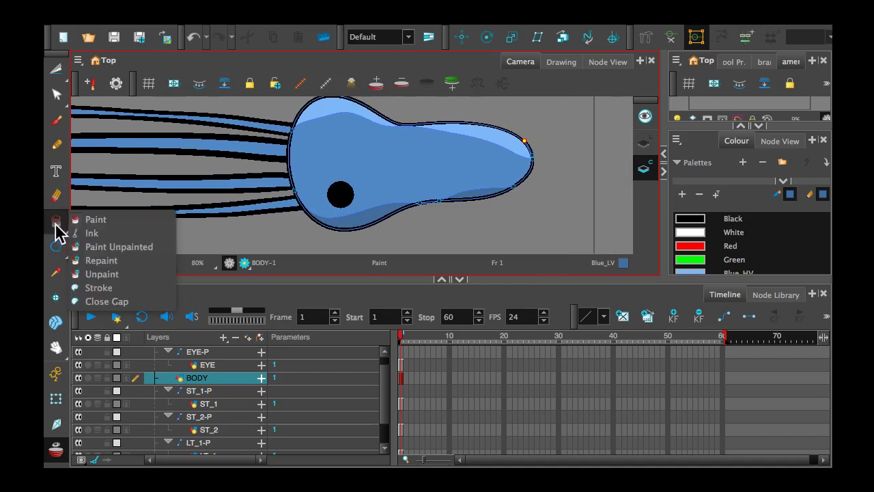
left_click(97, 287)
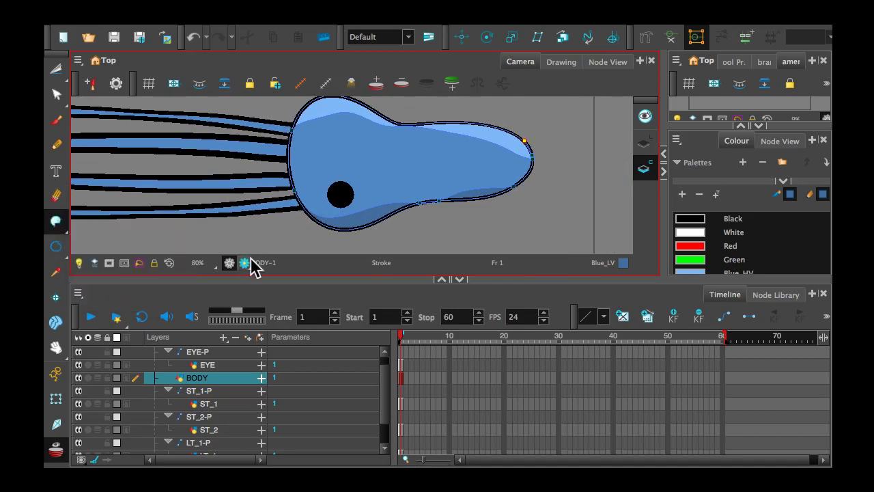
key("2")
key("2")
key("2")
left_click_drag(276, 217, 280, 159)
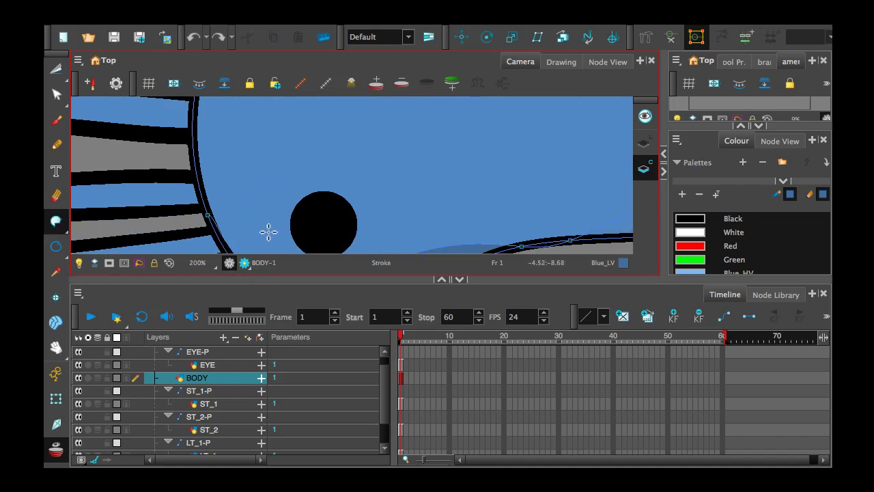
key("2")
key("space")
mouse_move(253, 204)
left_mouse_down()
mouse_move(246, 157)
mouse_move(254, 91)
mouse_move(244, 113)
left_mouse_up()
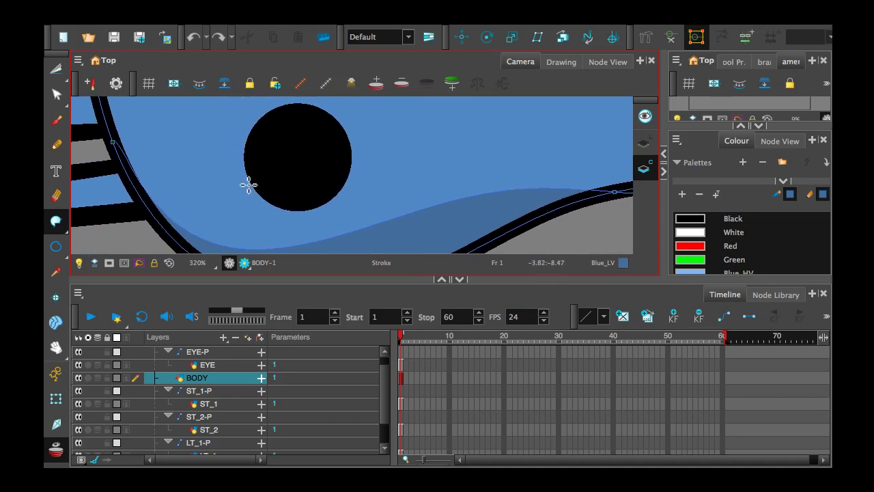
mouse_move(243, 163)
left_mouse_down()
mouse_move(243, 181)
mouse_move(268, 215)
mouse_move(215, 240)
mouse_move(273, 211)
mouse_move(247, 163)
mouse_move(275, 189)
mouse_move(312, 189)
mouse_move(341, 172)
mouse_move(352, 149)
mouse_move(350, 203)
mouse_move(331, 225)
mouse_move(367, 231)
left_mouse_up()
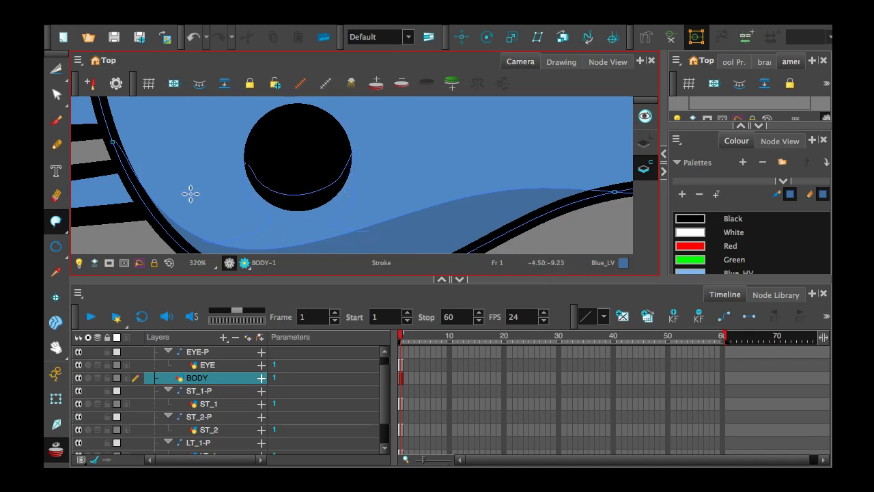
- Try to fill the eye's shadow contour with Blue_LV using the Paint tool, and undo the fill
left_click(63, 224)
left_click(92, 219)
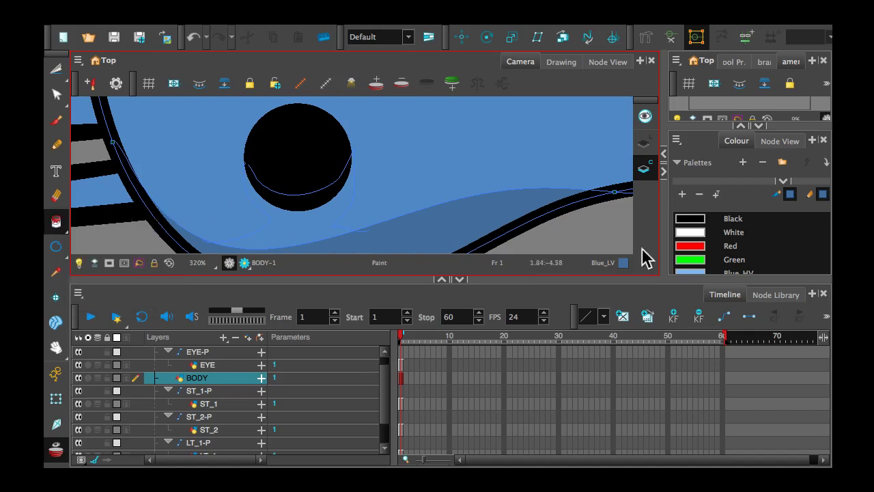
scroll(783, 239, "down", 2)
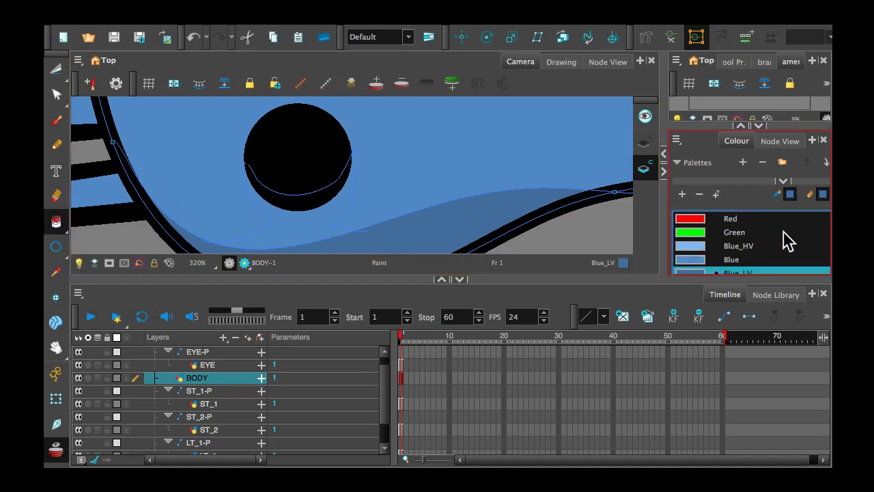
left_click(284, 220)
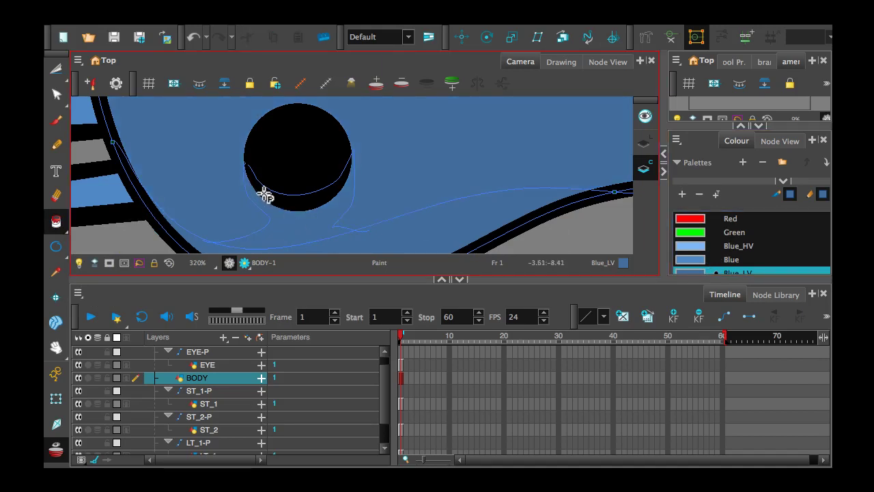
key("ctrl+z")
- Join the open ends of the eye's shadow contour at the tentacle-facing edge of the eye with the Close Gap tool
scroll(232, 167, "down", 3)
scroll(266, 187, "up", 8)
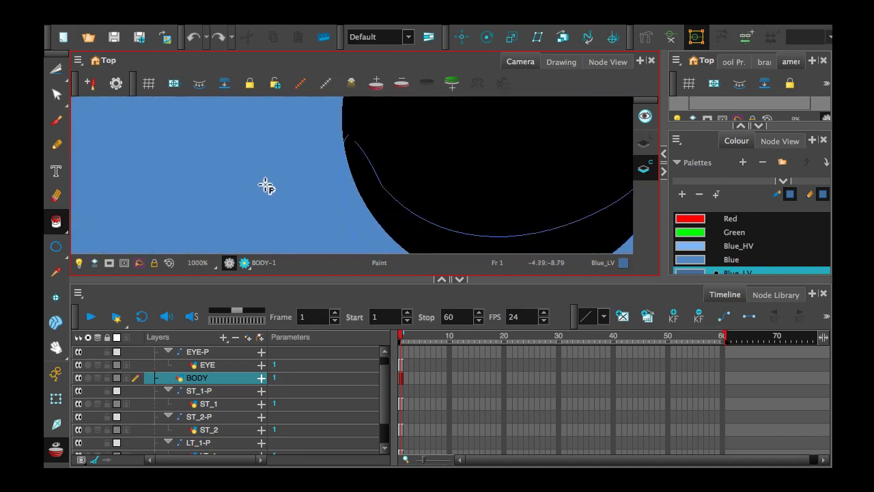
scroll(267, 186, "up", 3)
key("space")
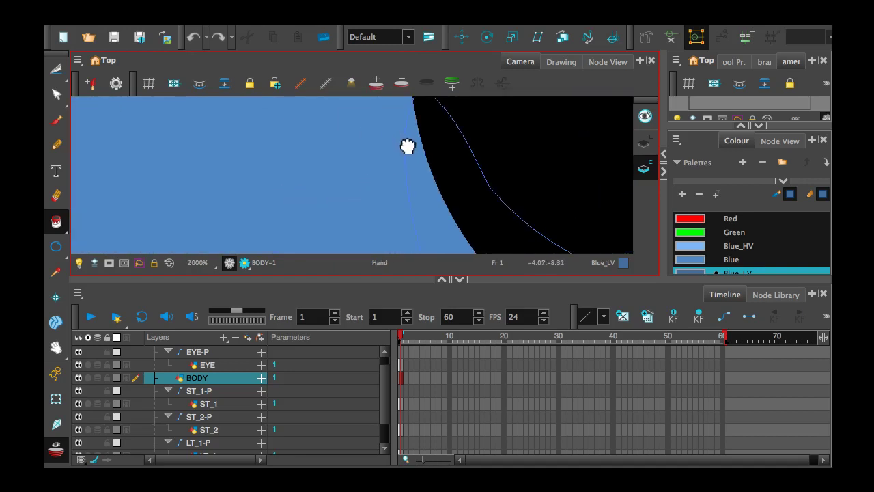
left_click_drag(408, 147, 347, 205)
left_click(51, 224)
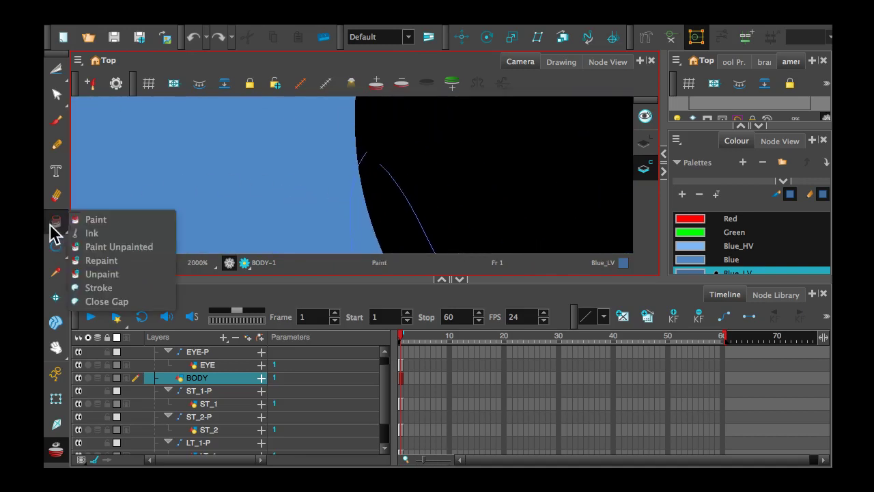
left_click(113, 298)
left_click_drag(362, 150, 374, 166)
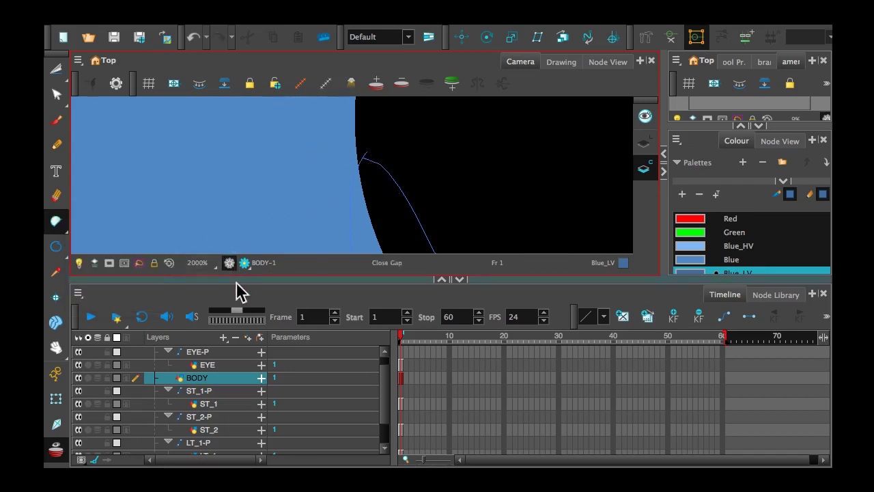
- Fill the shadow contour around and beneath the eye with Blue_LV using the Paint tool
scroll(317, 242, "down", 3)
left_click_drag(331, 215, 183, 162)
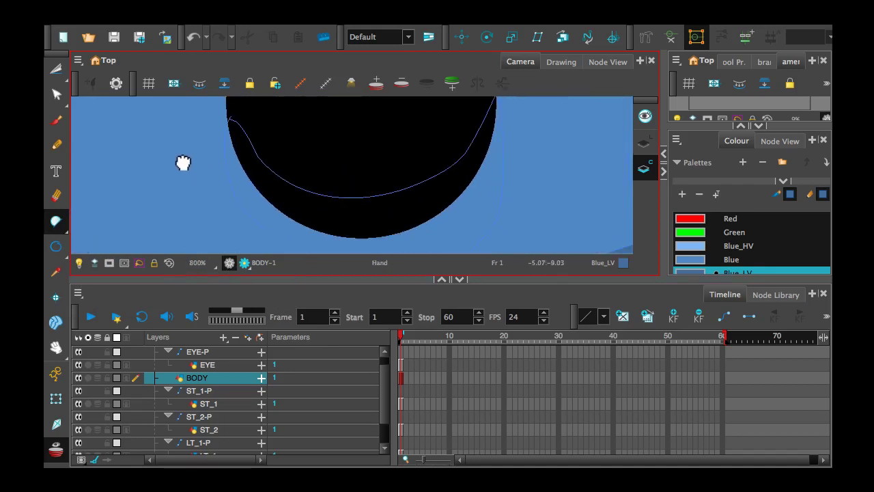
key("2")
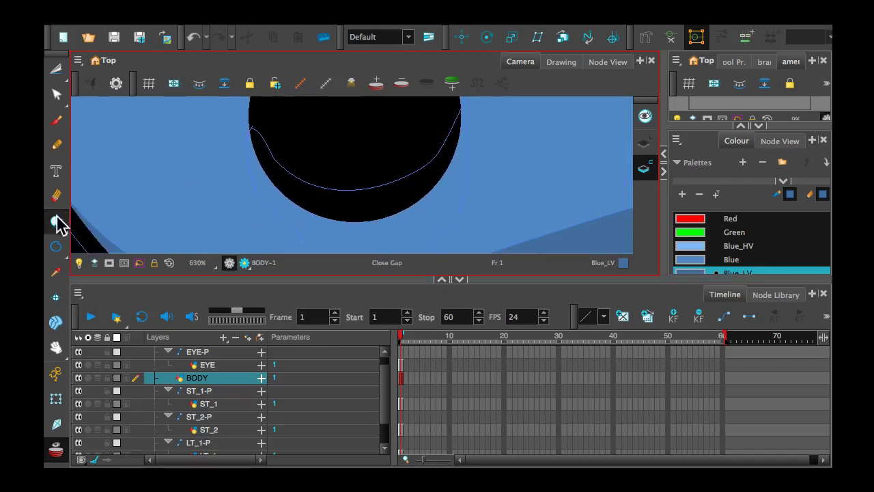
left_click_drag(57, 224, 89, 219)
left_click(340, 230)
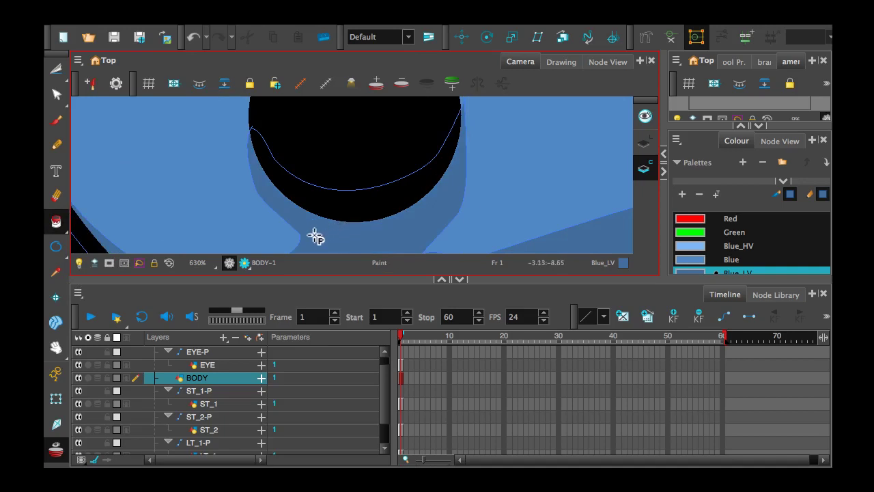
- Examine how the eye's shadow blends into the lower body shadow at several zoom levels
key("2")
key("2")
key("2")
key("2")
key("2")
key("2")
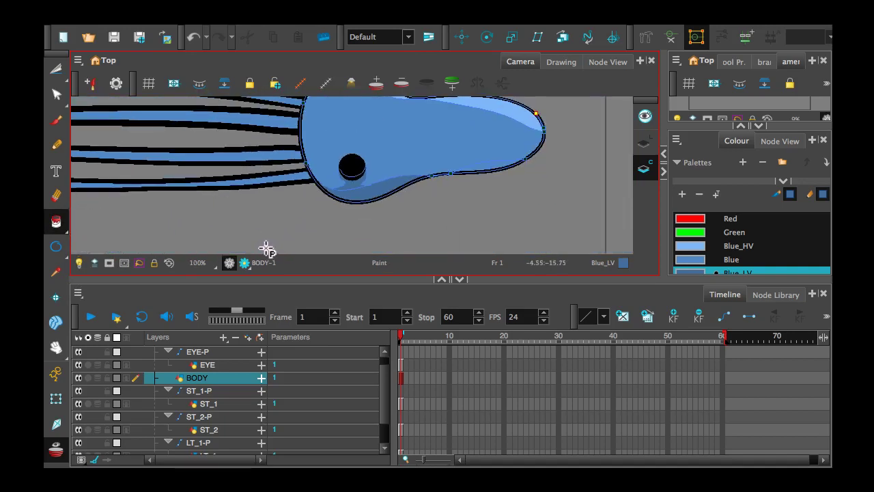
key("2")
key("1")
key("1")
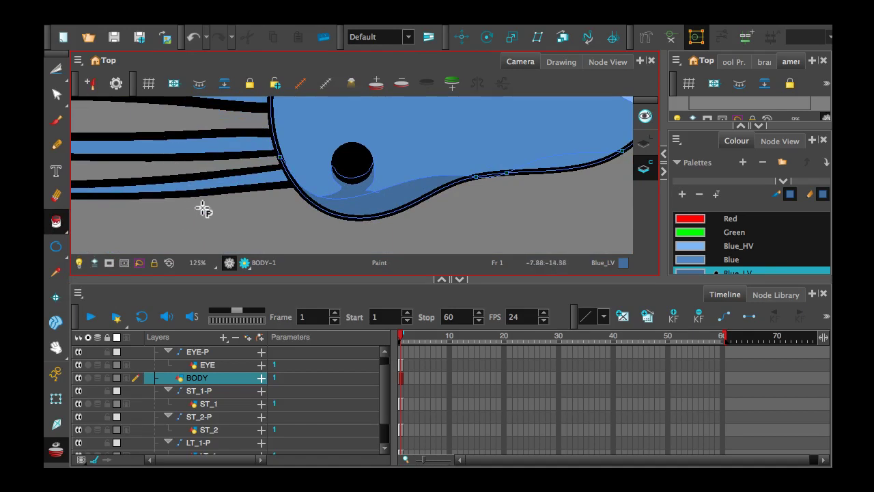
- Activate the Brush tool for painting on the Colour Art of the BODY drawing
key("space")
mouse_move(257, 213)
left_mouse_down()
mouse_move(239, 227)
mouse_move(88, 219)
mouse_move(308, 205)
mouse_move(338, 183)
mouse_move(133, 171)
mouse_move(363, 225)
mouse_move(375, 213)
mouse_move(146, 173)
mouse_move(211, 187)
mouse_move(228, 211)
mouse_move(127, 199)
left_mouse_up()
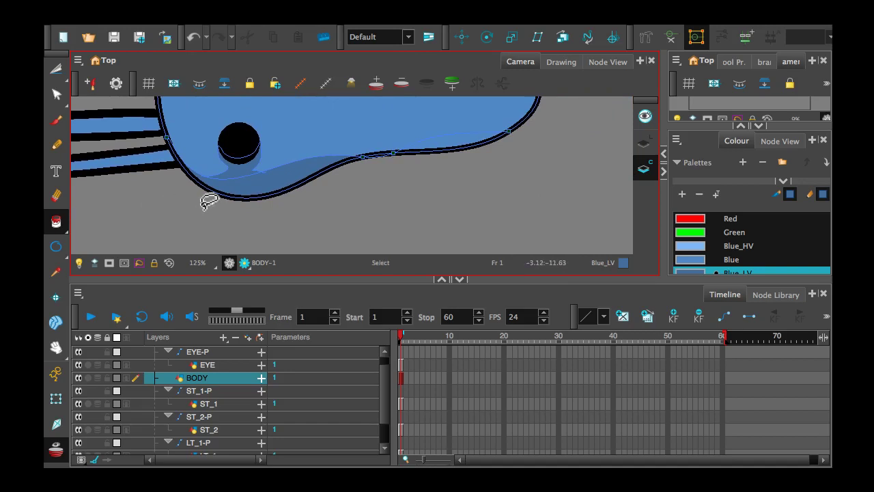
left_click(58, 123)
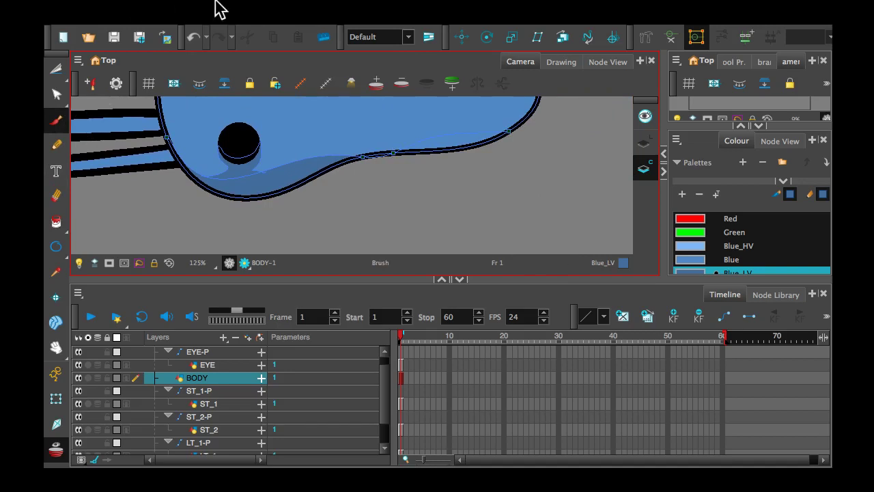
mouse_move(352, 8)
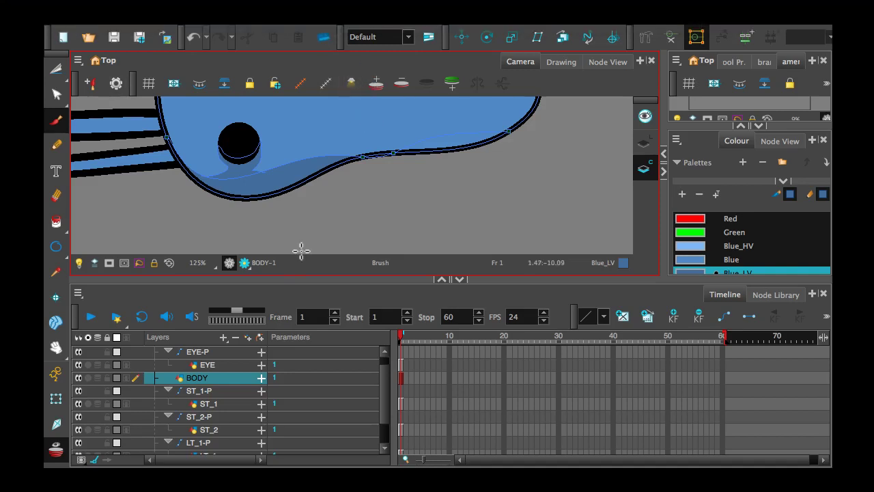
mouse_move(302, 187)
left_mouse_down()
mouse_move(279, 222)
mouse_move(271, 212)
left_mouse_up()
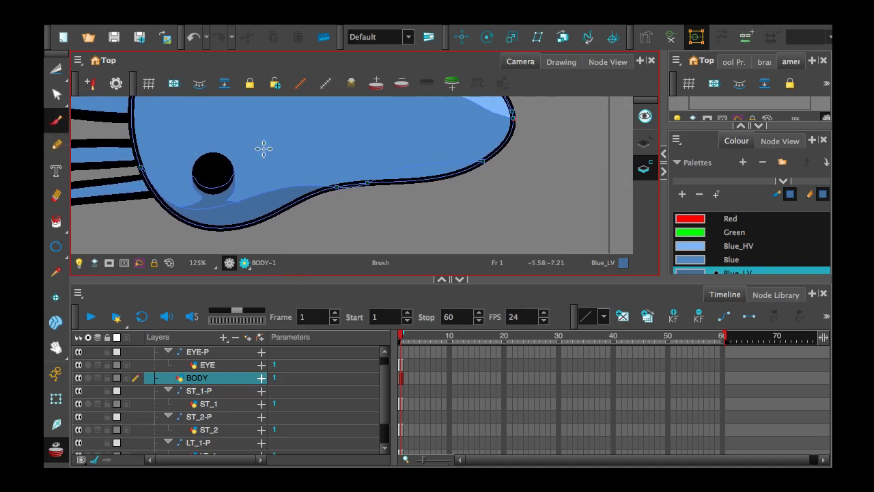
left_click(646, 170)
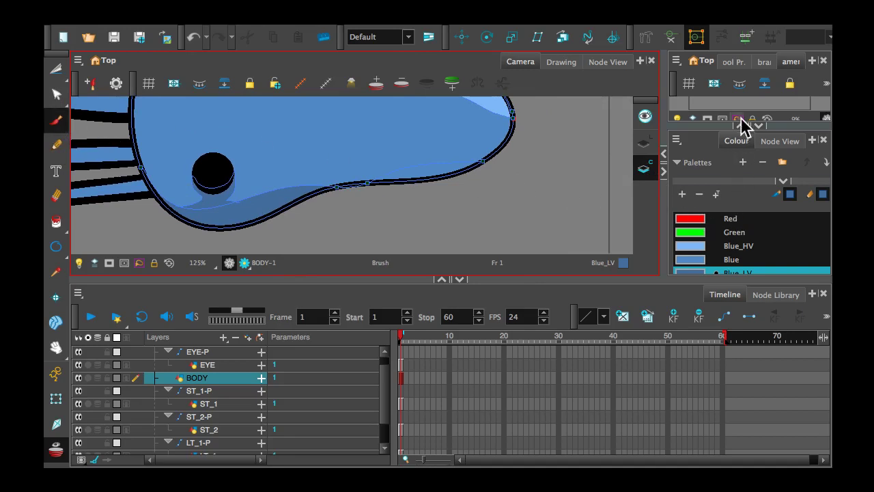
- Display the Brush's tool properties and enlarge that area enough to reach the presets and brush modes
left_click_drag(712, 125, 706, 225)
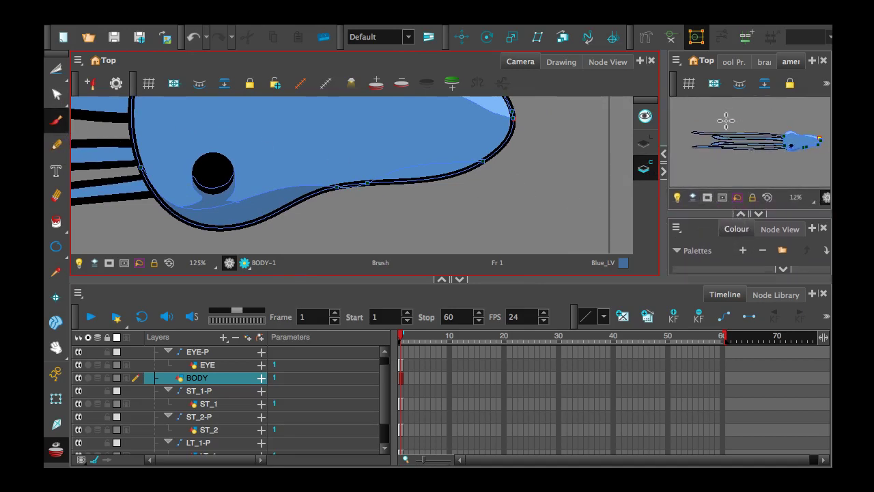
left_click(735, 63)
left_click_drag(704, 177, 714, 175)
mouse_move(704, 214)
left_mouse_down()
mouse_move(701, 230)
mouse_move(714, 205)
left_mouse_up()
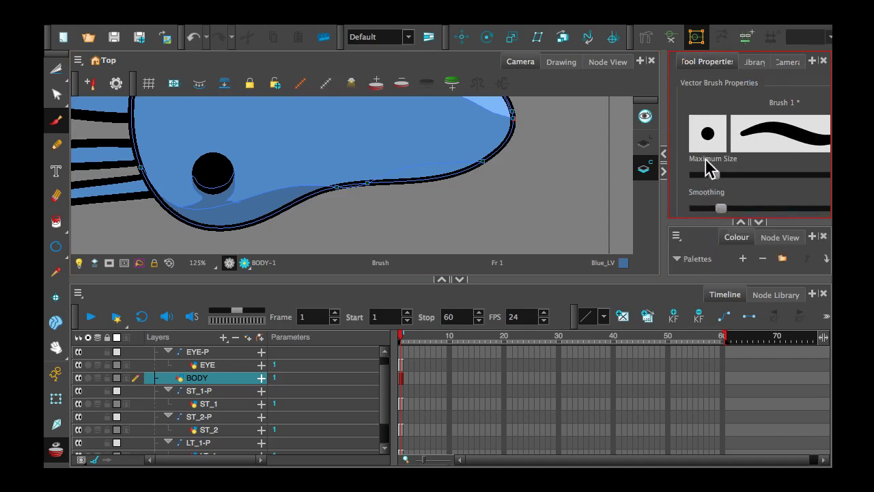
left_click_drag(660, 98, 556, 108)
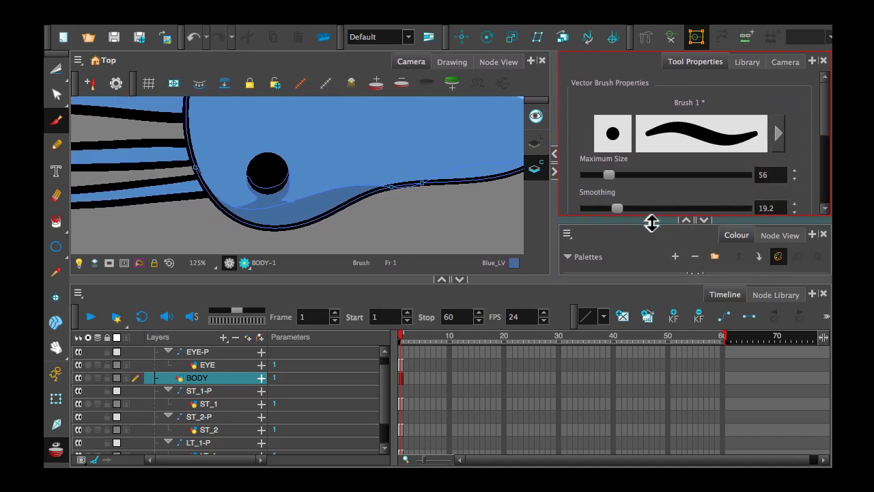
left_click_drag(649, 219, 652, 222)
left_click_drag(661, 278, 659, 393)
left_click(829, 228)
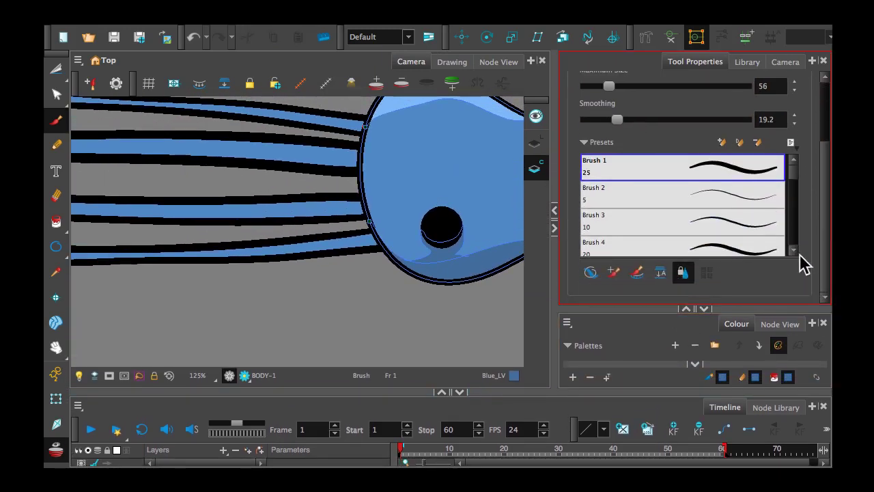
- Choose the Pastel 2 brush preset and turn on the Repaint Brush mode
left_click_drag(794, 181, 795, 220)
scroll(792, 219, "up", 3)
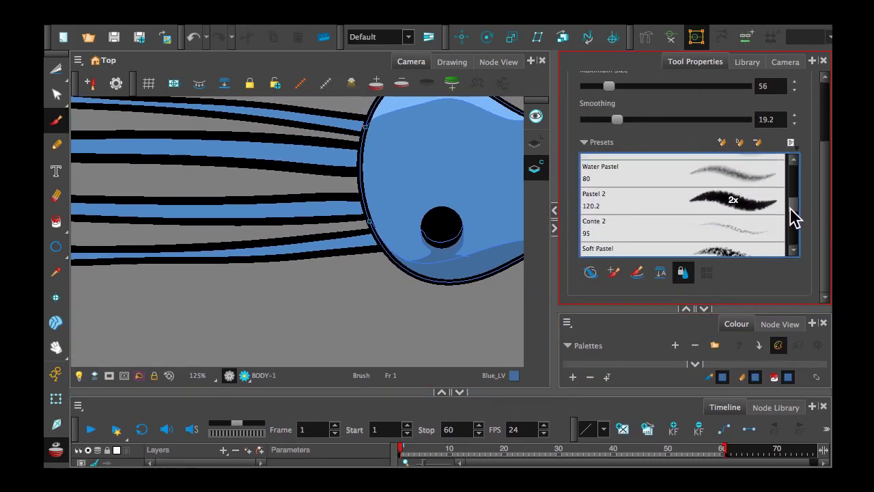
left_click(749, 213)
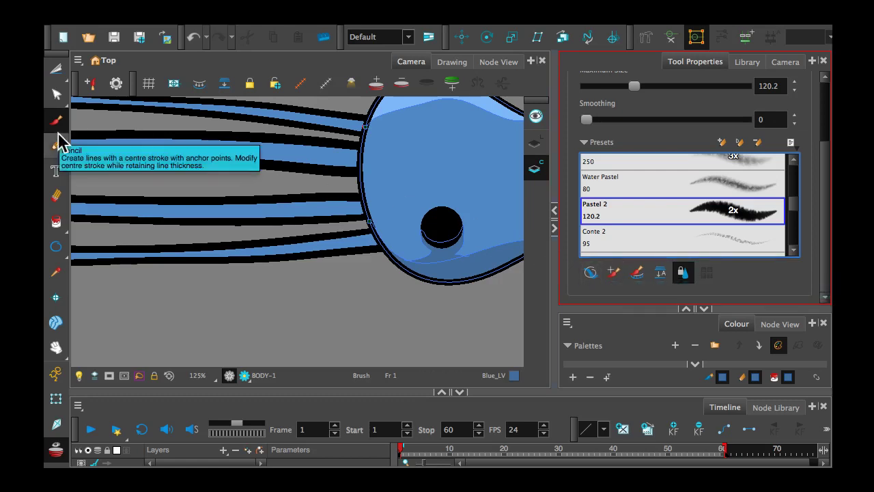
left_click(613, 273)
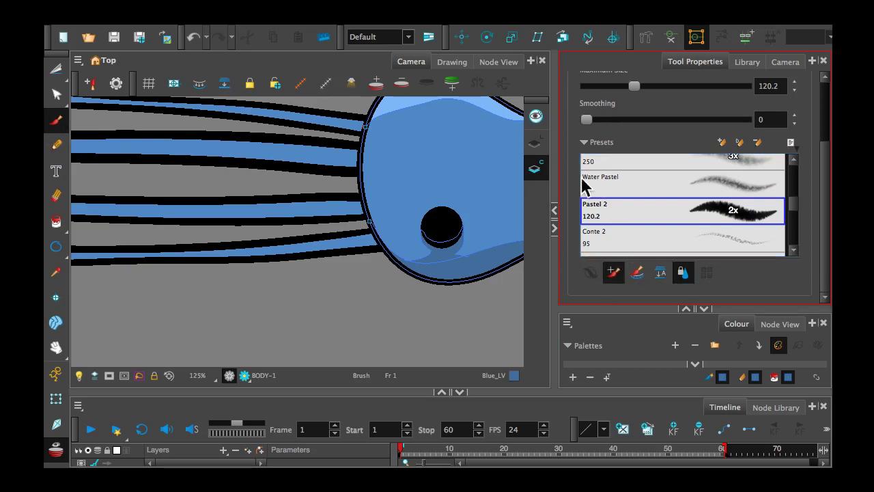
scroll(825, 205, "up", 3)
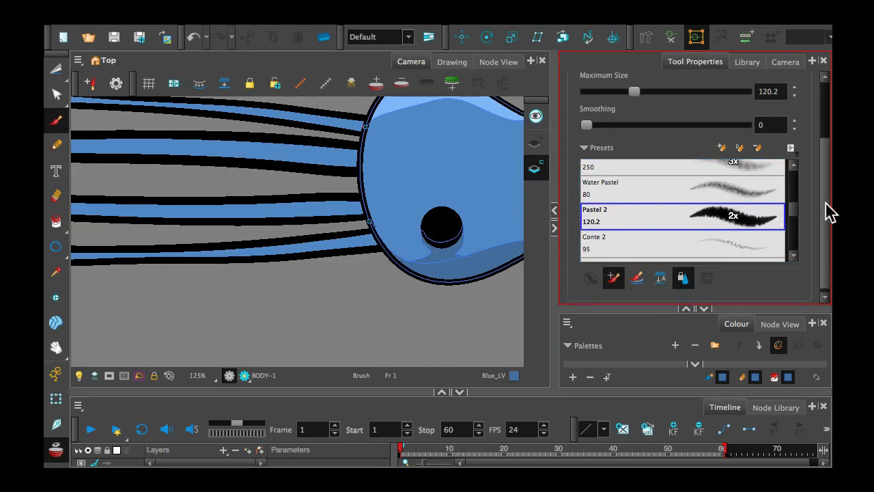
scroll(826, 184, "down", 3)
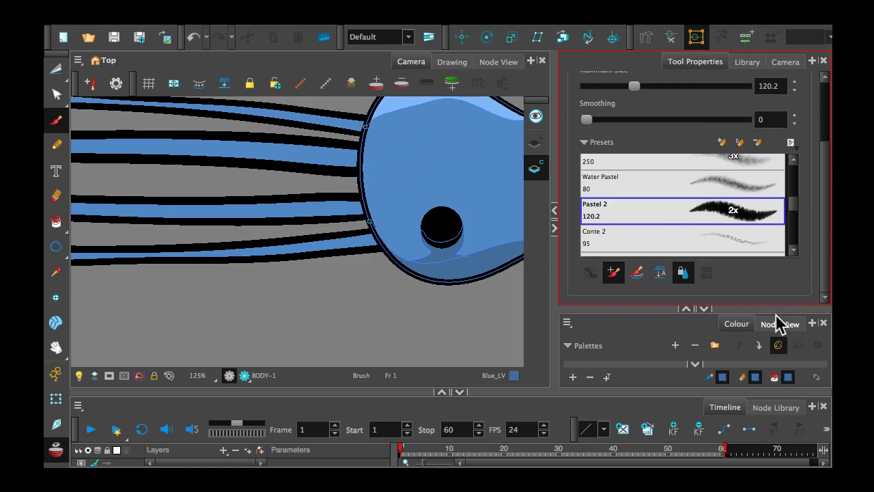
- Make room for the colour palette and choose the Blue_HV swatch for the brush
left_click_drag(657, 306, 656, 198)
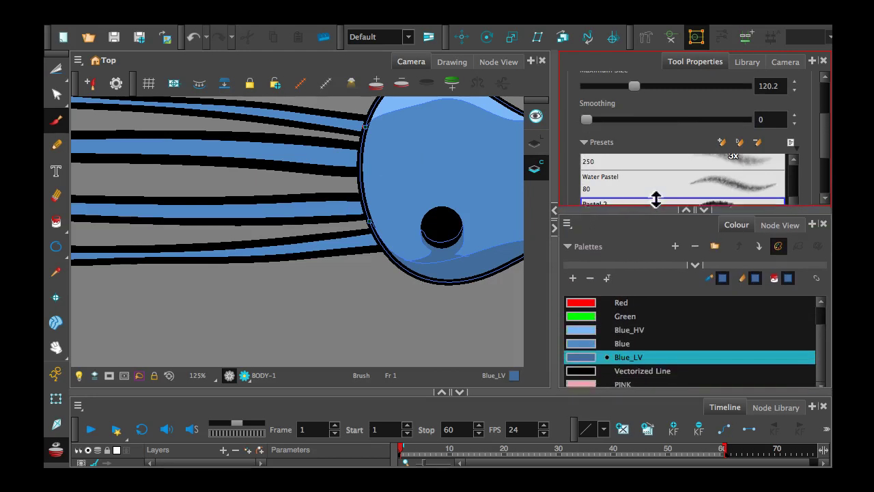
left_click(623, 321)
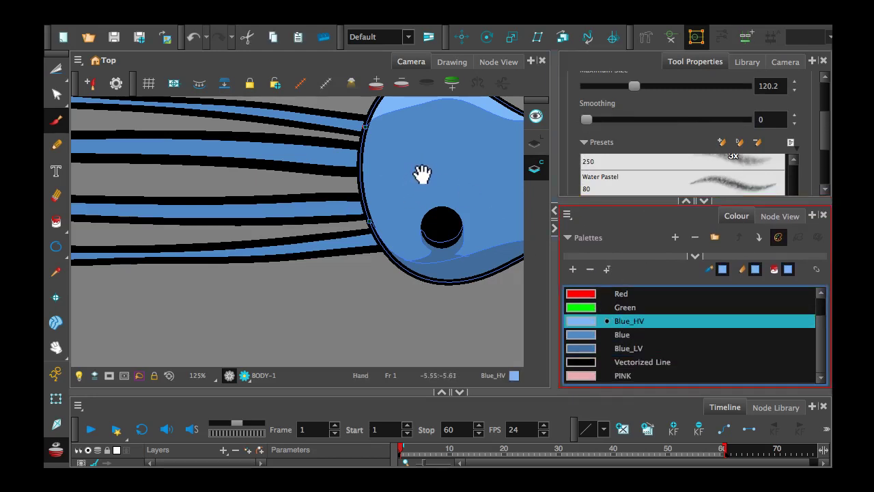
left_click_drag(419, 176, 277, 194)
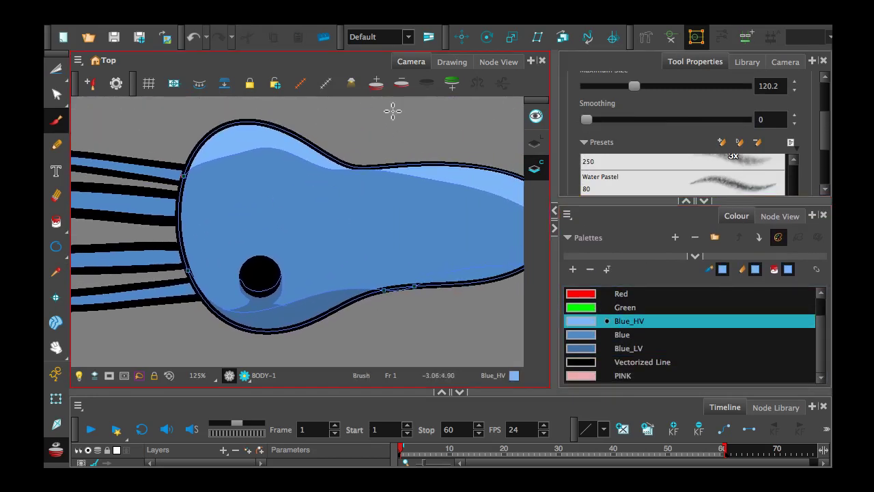
- Try Blue_HV repaint strokes outside the squid's outline and across the middle of its body, and undo them
mouse_move(392, 112)
left_mouse_down()
mouse_move(367, 123)
mouse_move(354, 134)
mouse_move(440, 119)
mouse_move(465, 127)
left_mouse_up()
key("ctrl+z")
key("ctrl+z")
key("ctrl+z")
left_click_drag(258, 190, 453, 238)
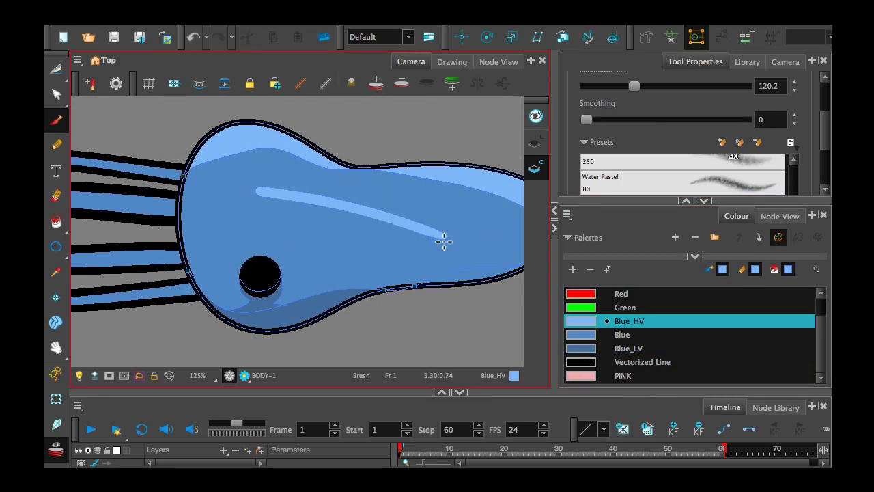
left_click_drag(395, 144, 460, 308)
key("ctrl+z")
key("ctrl+z")
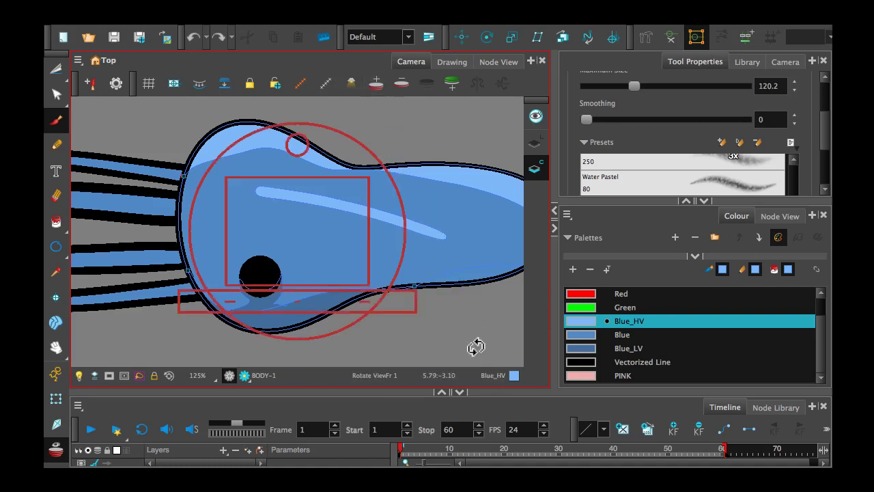
key("alt+b")
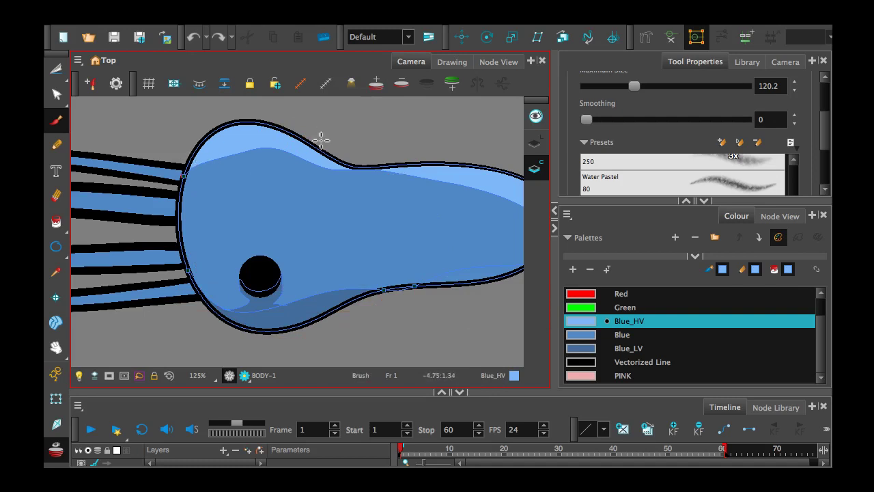
- Repaint the existing light highlight along the body's upper edge with the Blue colour
left_click(578, 335)
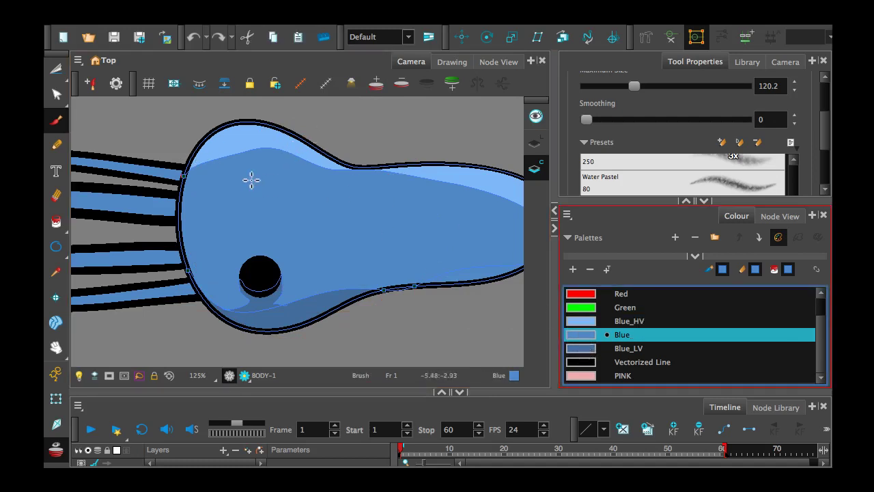
mouse_move(196, 168)
left_mouse_down()
mouse_move(192, 163)
mouse_move(211, 156)
mouse_move(293, 152)
mouse_move(287, 139)
left_mouse_up()
mouse_move(403, 181)
left_mouse_down()
mouse_move(508, 183)
mouse_move(385, 166)
mouse_move(407, 156)
left_mouse_up()
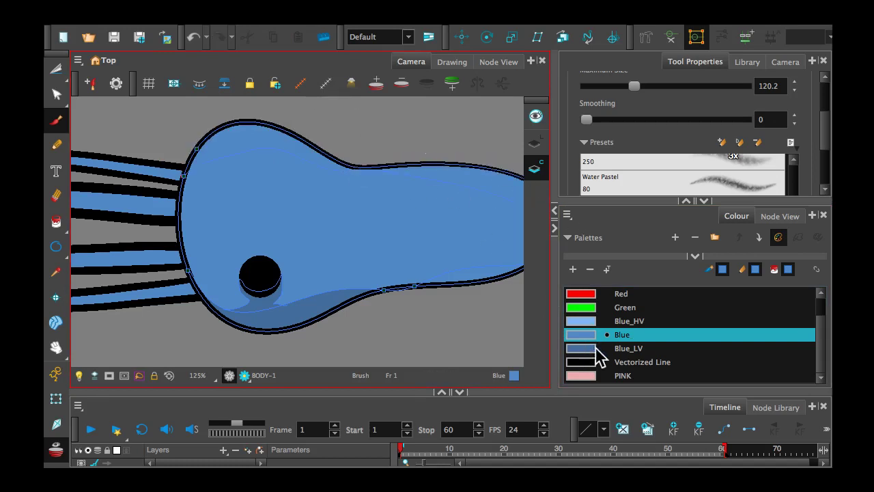
- Brush a Blue_HV highlight along the upper edge of the rounded head above the eye
left_click(582, 321)
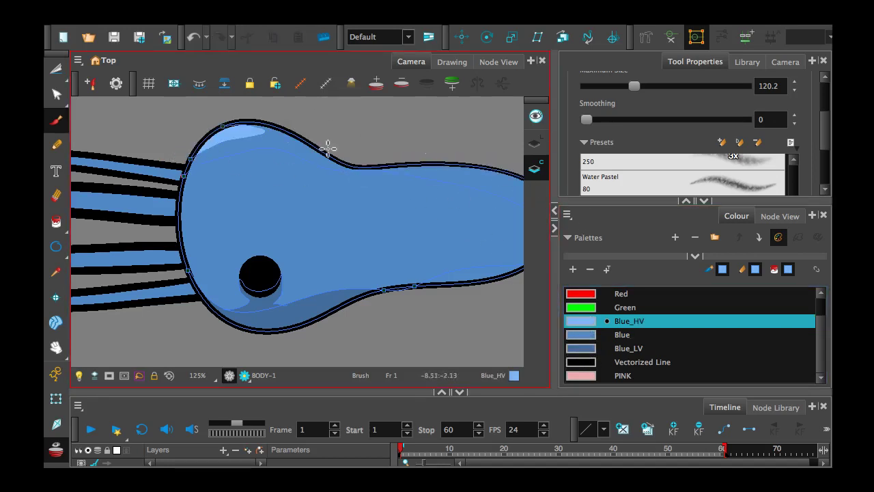
mouse_move(205, 154)
left_mouse_down()
mouse_move(189, 146)
mouse_move(216, 135)
mouse_move(294, 136)
left_mouse_up()
left_click_drag(248, 116, 331, 140)
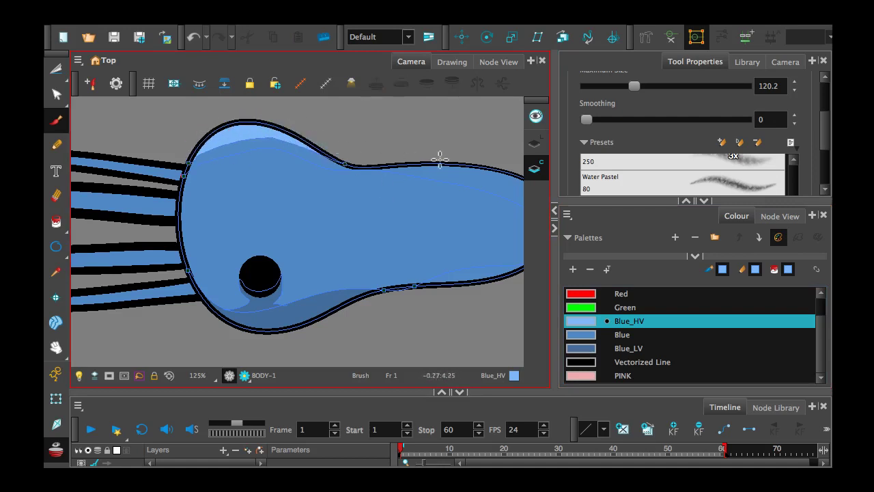
- Brush a Blue_HV highlight along the upper edge of the body's tapered end
key("space")
left_click_drag(438, 168, 229, 153)
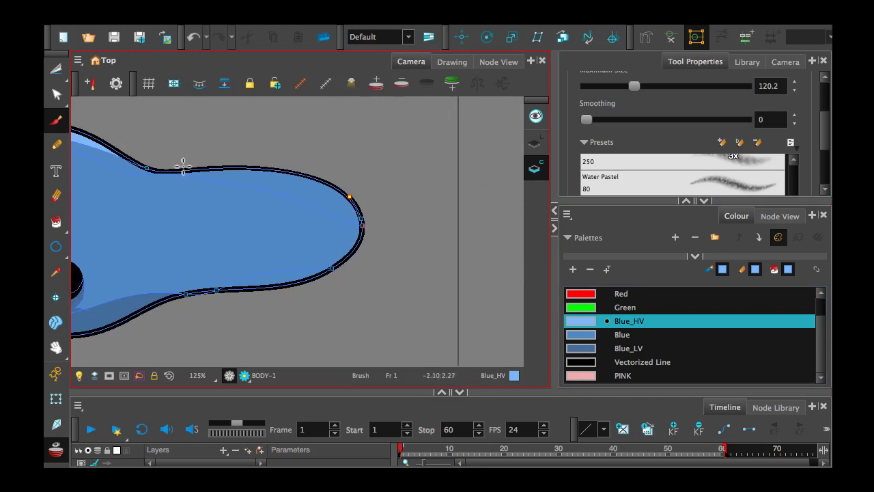
left_click_drag(181, 166, 374, 186)
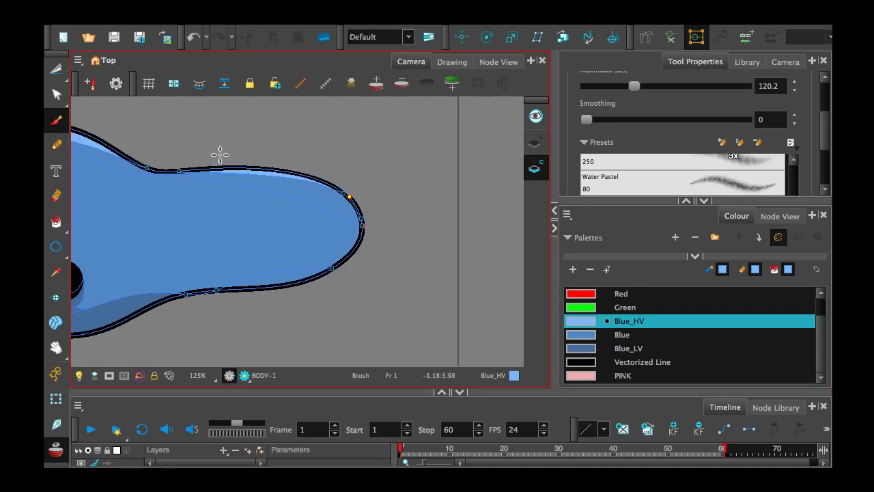
left_click_drag(226, 157, 451, 303)
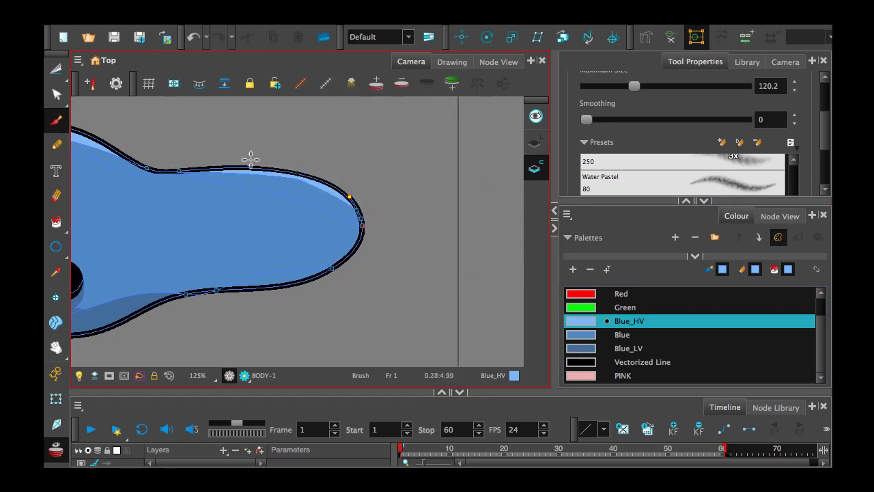
left_click_drag(251, 160, 412, 214)
left_click_drag(251, 159, 342, 157)
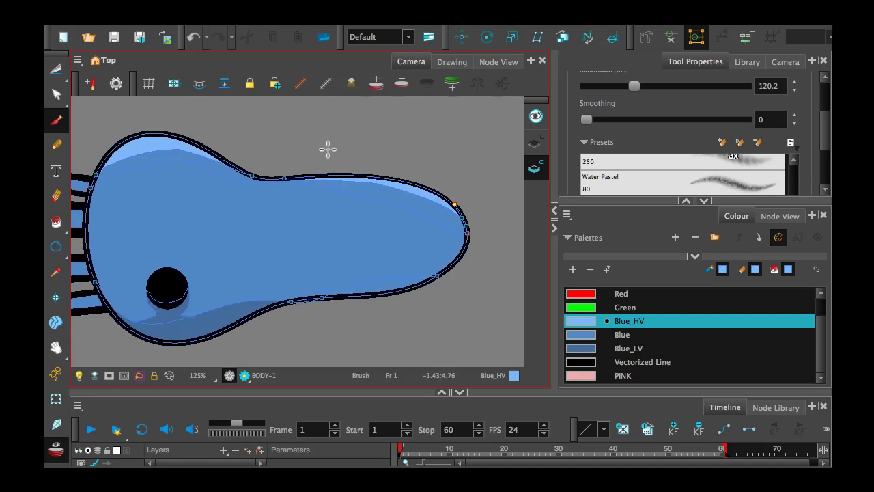
- Thicken the Blue_HV highlight on the body's tapered end and even out its lower edge
scroll(322, 157, "up", 4)
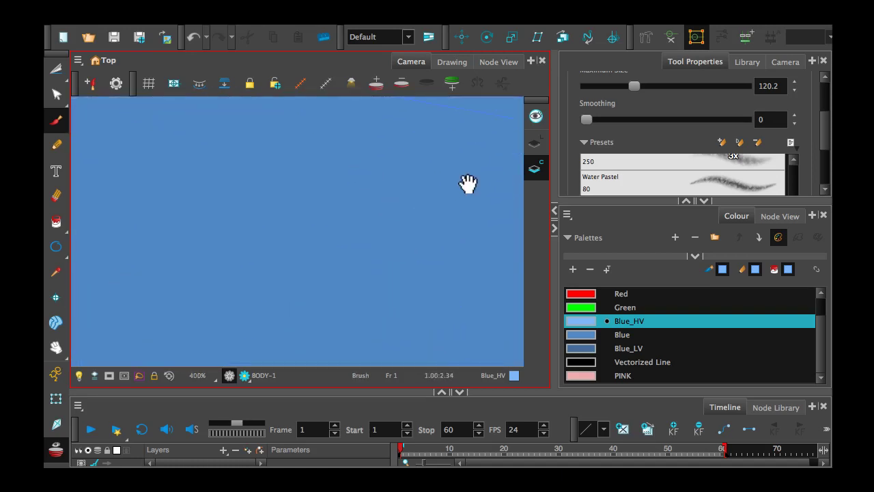
mouse_move(467, 183)
left_mouse_down()
mouse_move(284, 276)
mouse_move(244, 276)
left_mouse_up()
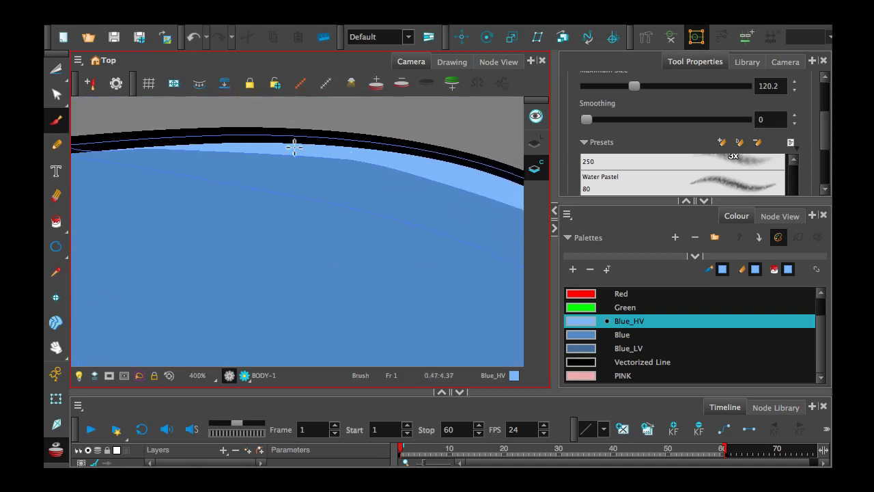
left_click_drag(132, 130, 504, 209)
scroll(322, 166, "right", 6)
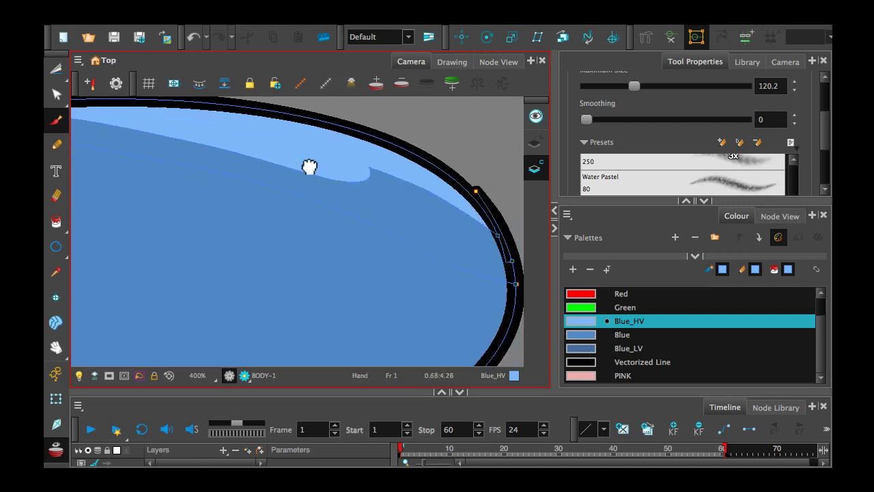
mouse_move(275, 138)
left_mouse_down()
mouse_move(444, 198)
mouse_move(325, 151)
left_mouse_up()
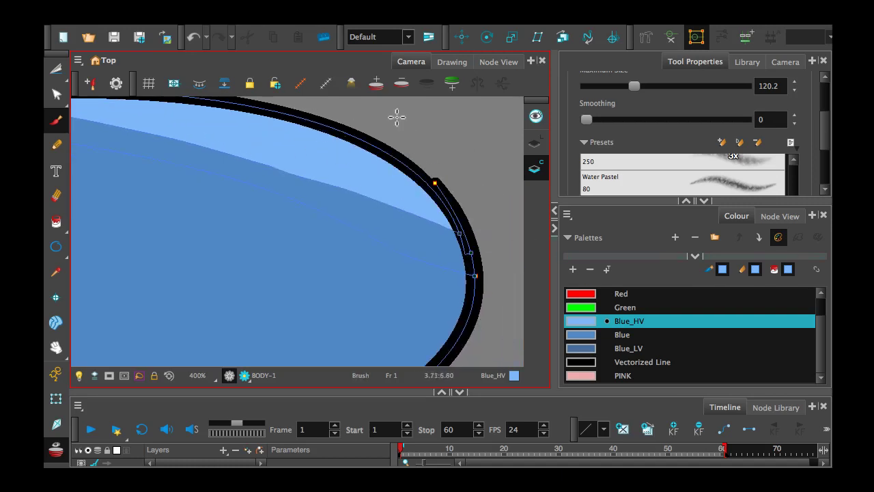
scroll(391, 171, "down", 6)
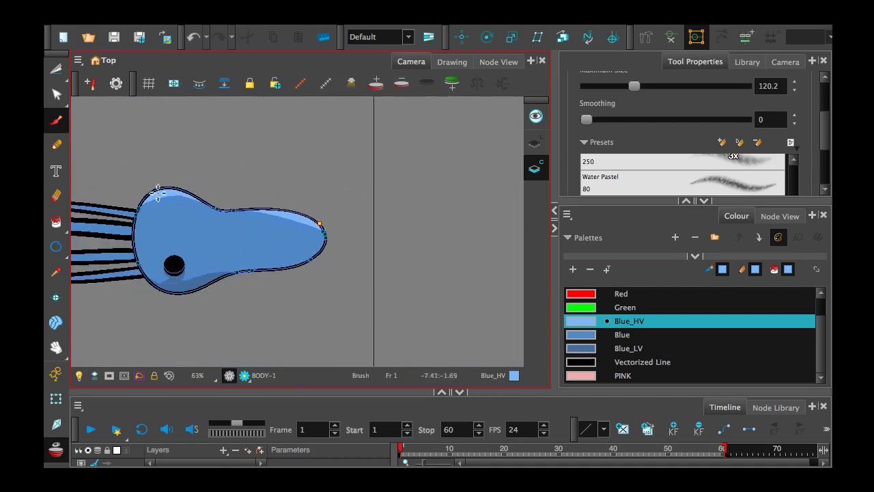
left_click_drag(168, 167, 205, 155)
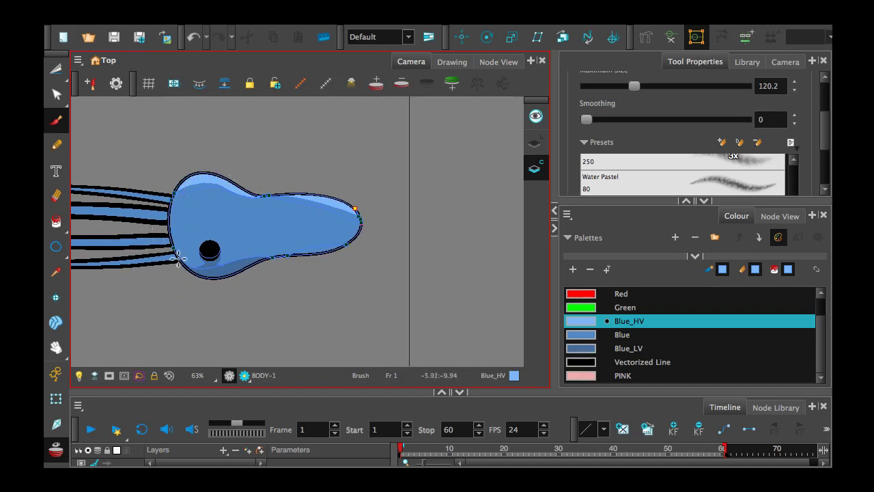
- Choose the PINK colour and set the Pastel 2 brush's maximum size to 22, in Repaint mode
left_click(585, 377)
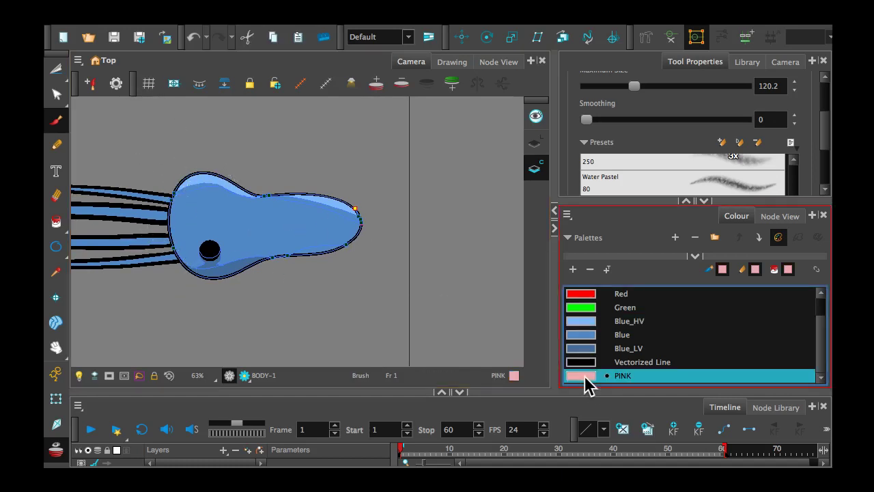
left_click_drag(825, 137, 827, 111)
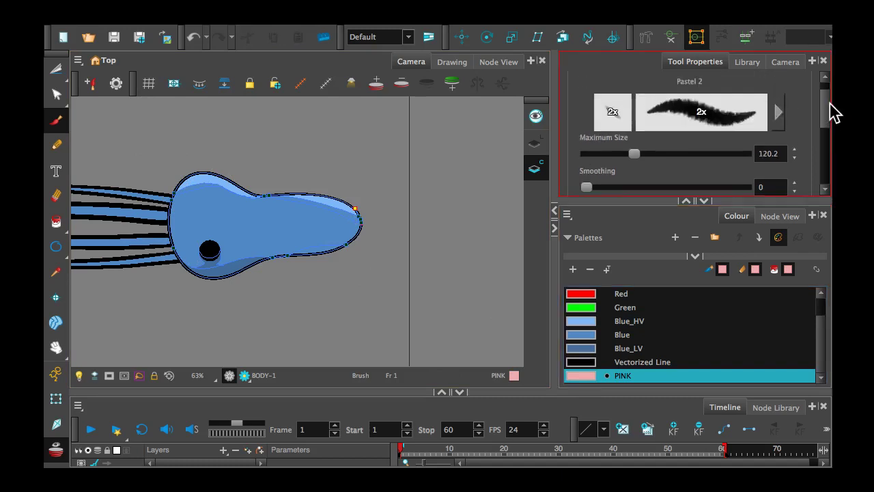
left_click_drag(634, 179, 605, 177)
left_click_drag(825, 116, 825, 170)
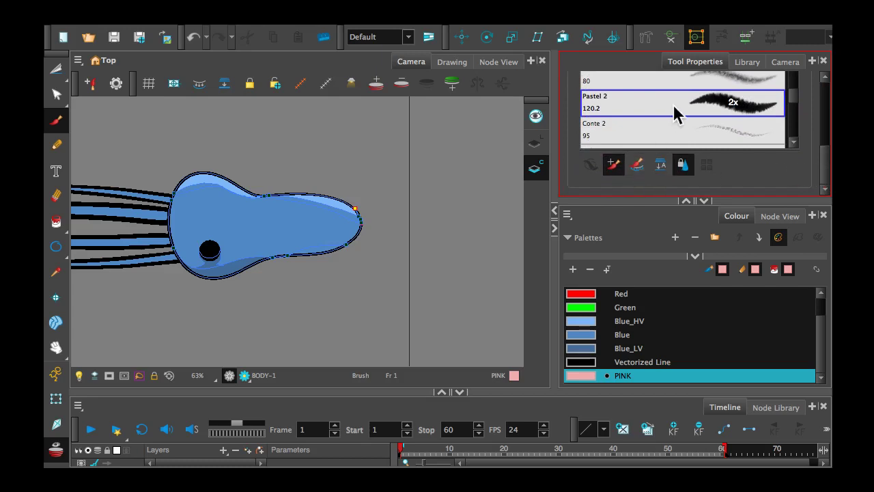
left_click(610, 164)
left_click_drag(825, 166, 826, 91)
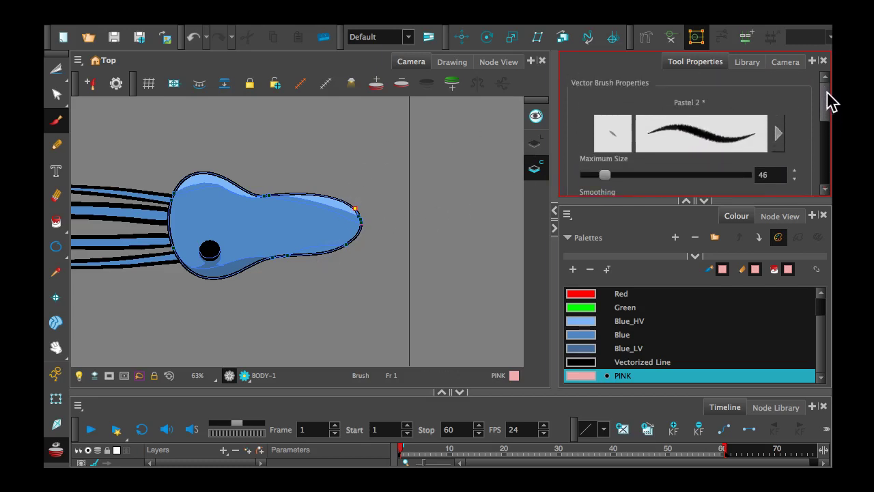
left_click_drag(604, 174, 595, 173)
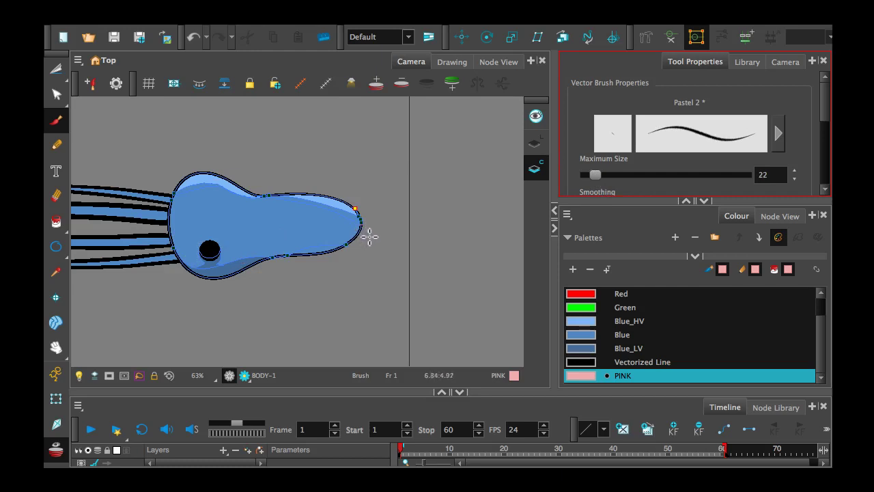
- Brush jagged PINK lines lengthwise along the lower half of the body, from the pointed tip past the eye to the tentacle end
left_click_drag(370, 237, 312, 237)
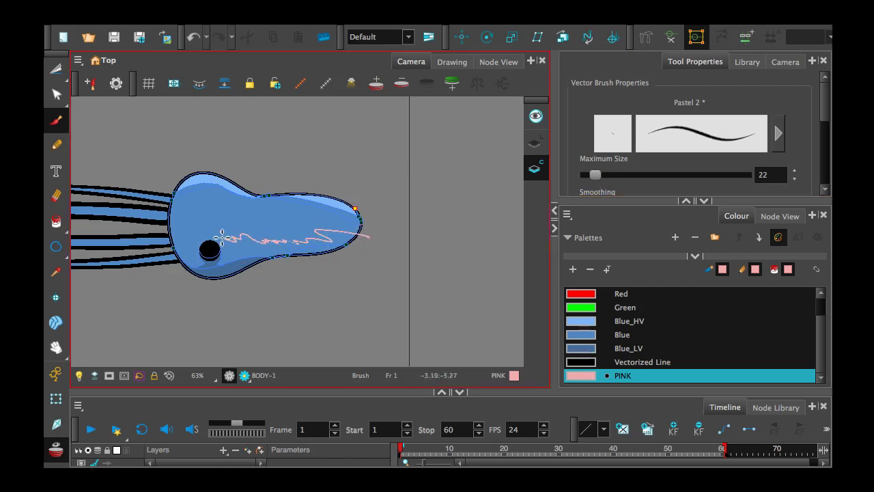
left_click_drag(222, 239, 219, 240)
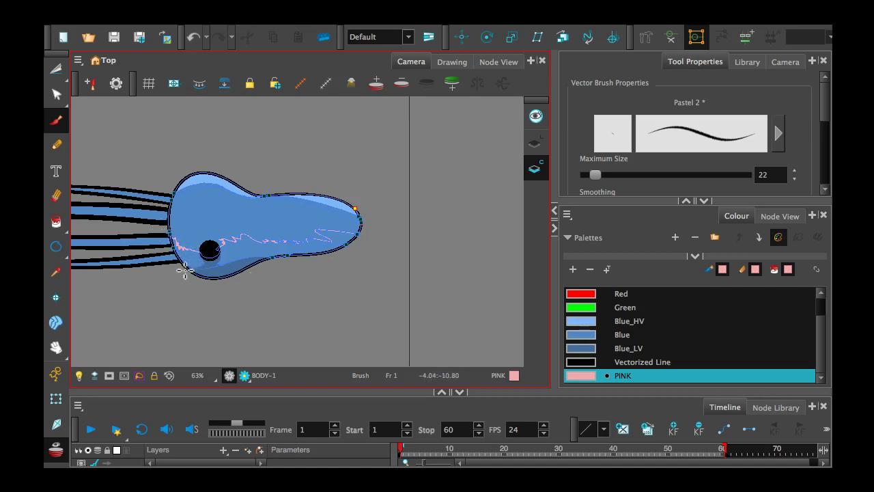
scroll(185, 273, "up", 2)
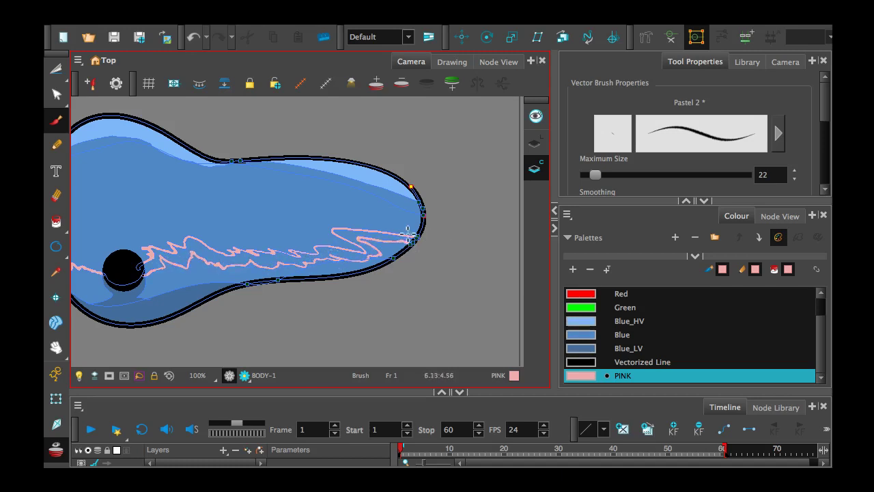
left_click_drag(132, 211, 340, 209)
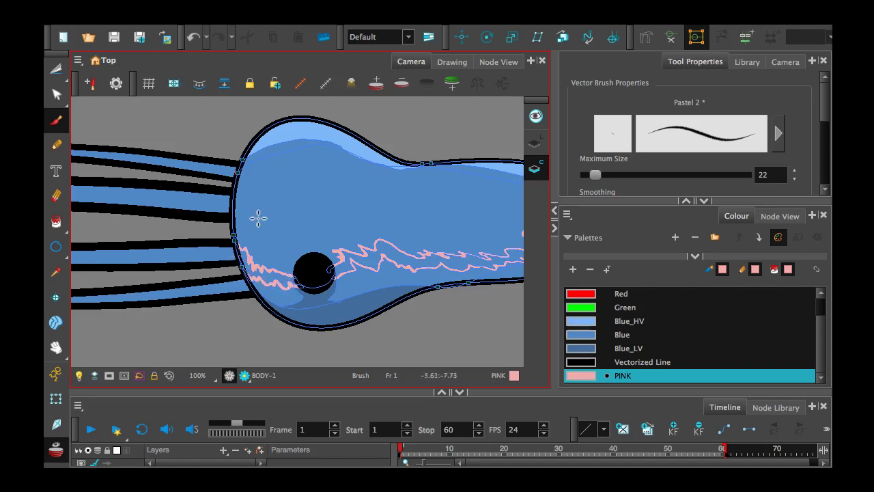
- Preview the rendered squid and look over its body and all four tentacles
scroll(221, 306, "down", 4)
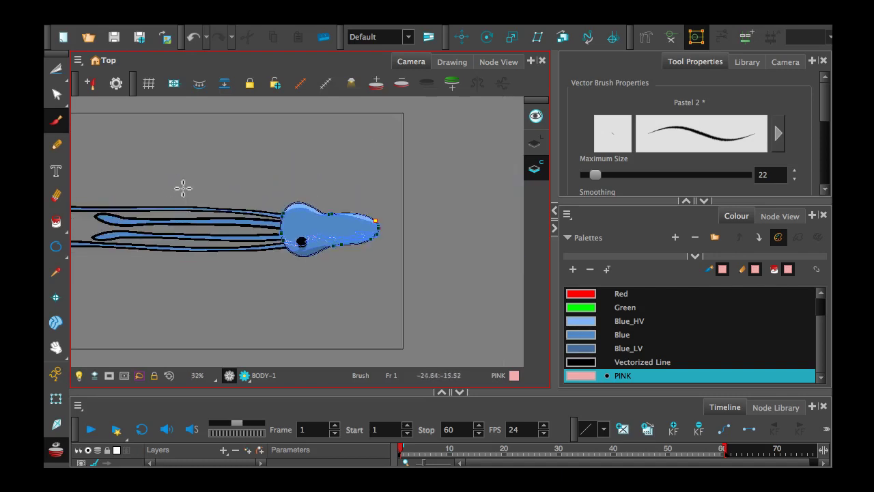
scroll(182, 187, "up", 2)
left_click(244, 376)
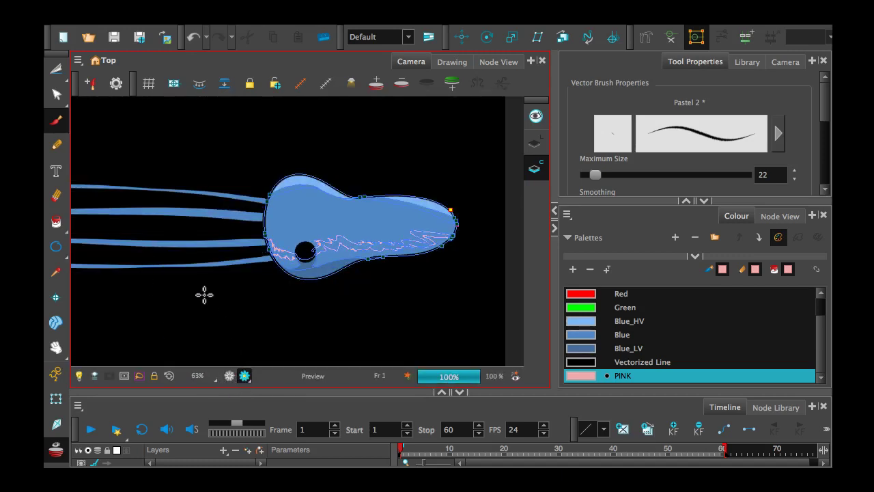
left_click_drag(58, 76, 78, 70)
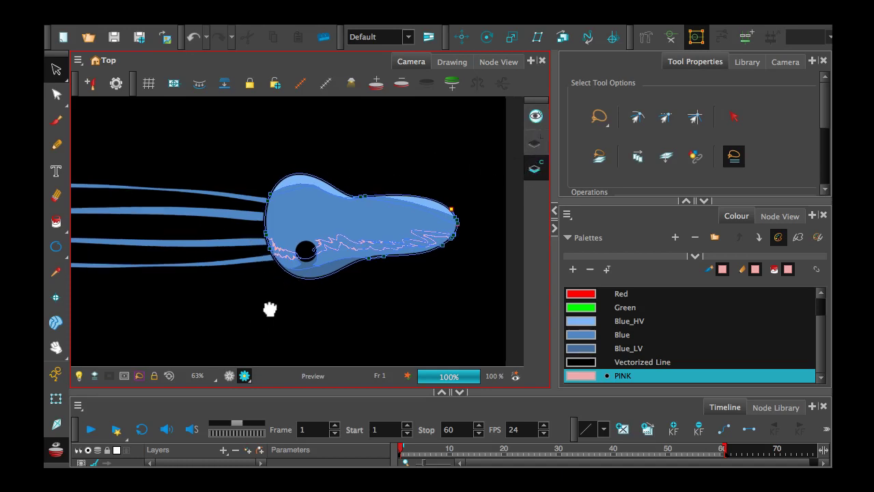
left_click_drag(269, 307, 365, 295)
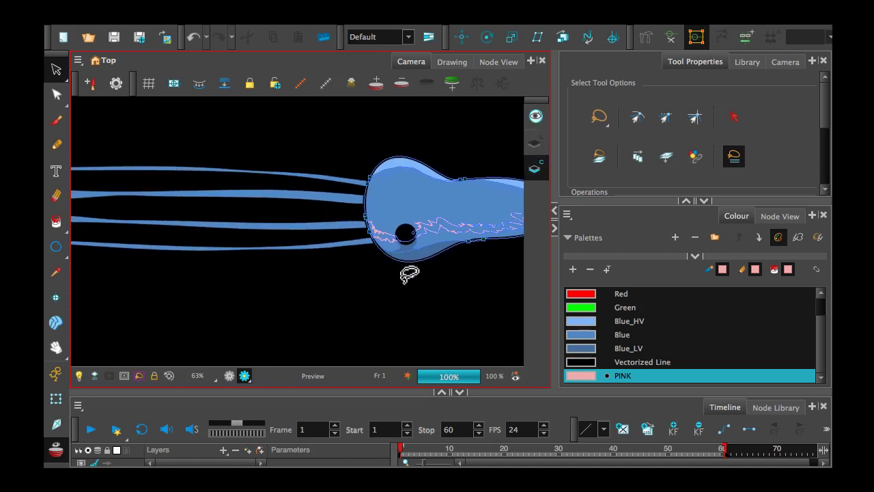
mouse_move(277, 256)
left_mouse_down()
mouse_move(390, 238)
mouse_move(469, 250)
left_mouse_up()
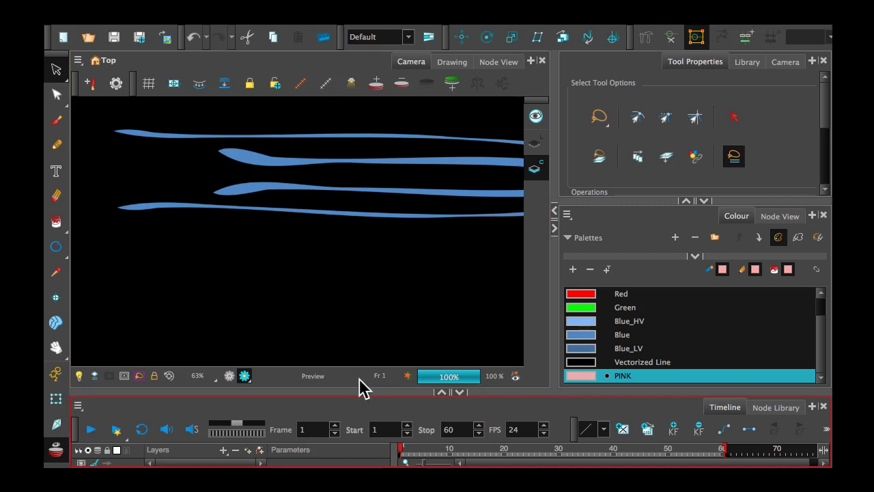
- Activate the ST_1 tentacle drawing, leave the render preview and turn on the light table
left_click_drag(362, 395, 371, 244)
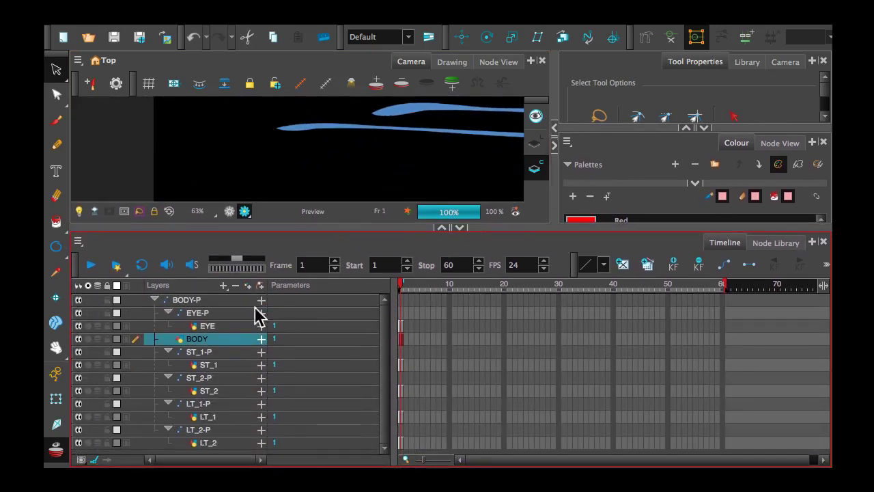
left_click(208, 366)
left_click(230, 211)
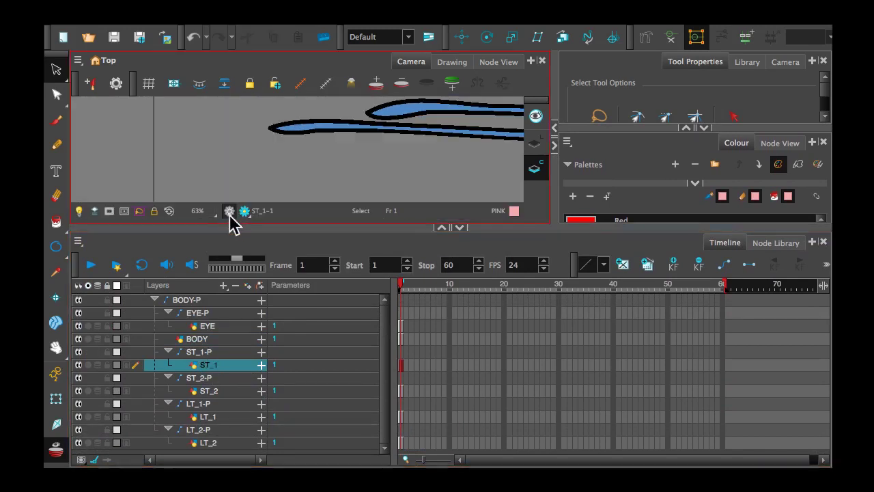
left_click_drag(336, 230, 323, 389)
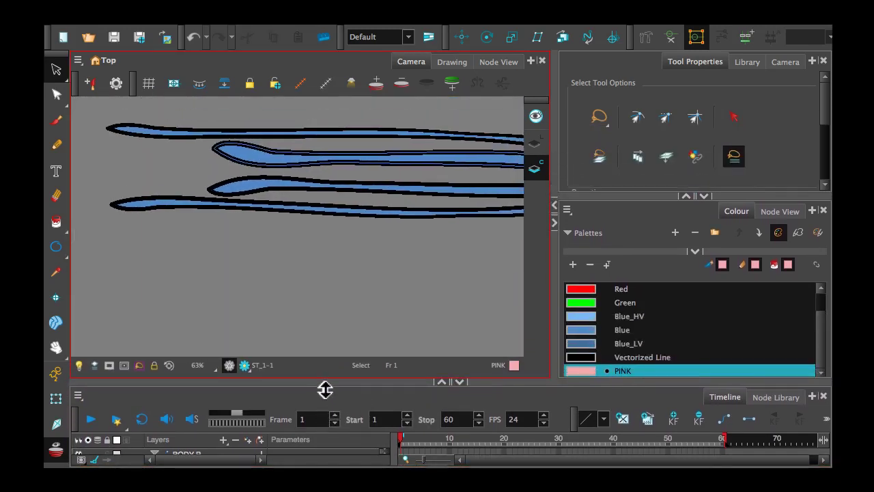
left_click(78, 375)
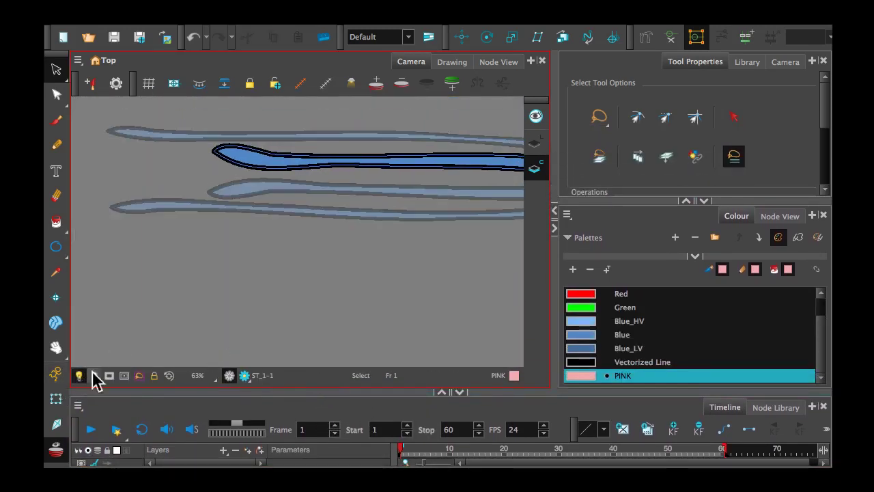
key("space")
mouse_move(324, 261)
left_mouse_down()
mouse_move(269, 333)
mouse_move(226, 308)
mouse_move(252, 326)
left_mouse_up()
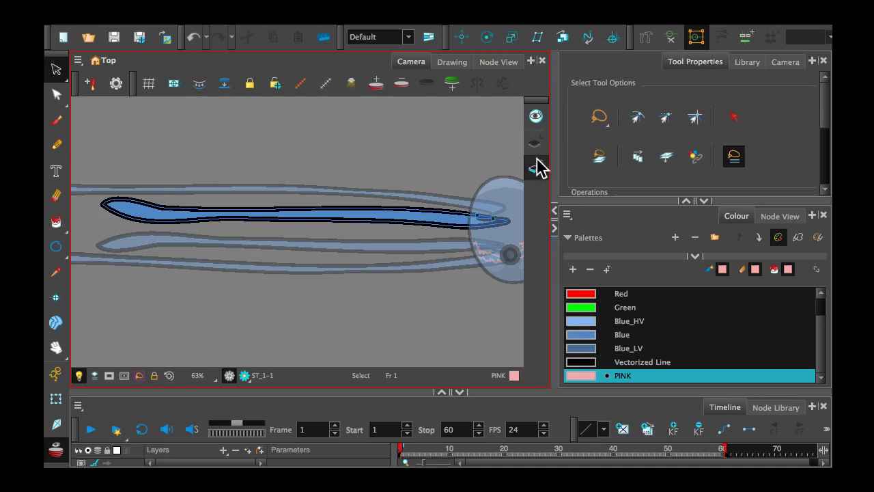
- Brush a Blue_LV shadow on the lower edge of ST_1 near the body, with the brush's maximum size set to 88.4
left_click(586, 352)
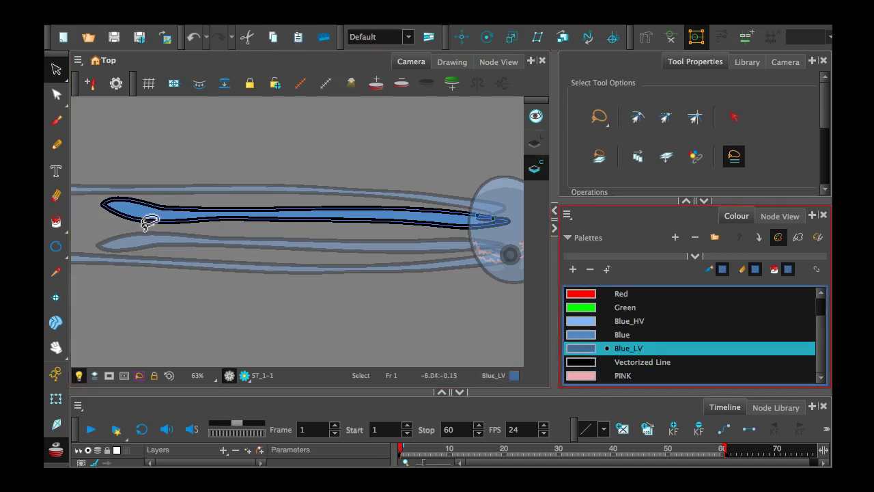
left_click(56, 121)
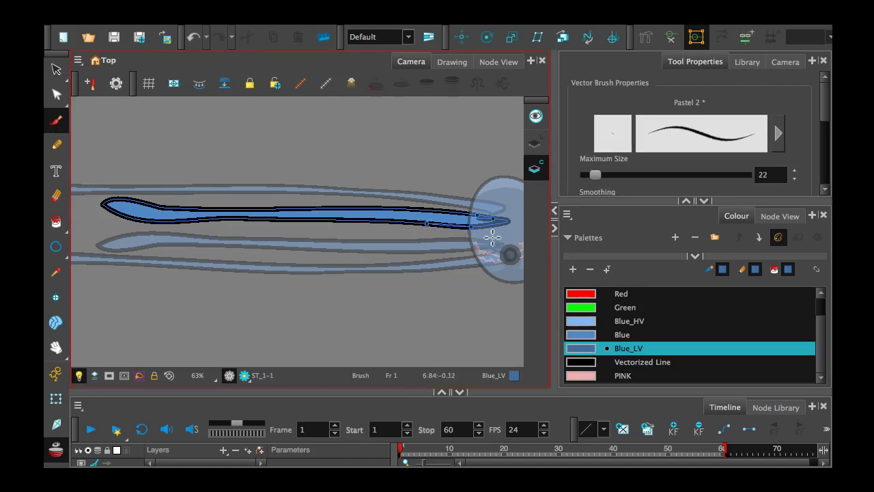
left_click_drag(596, 176, 626, 176)
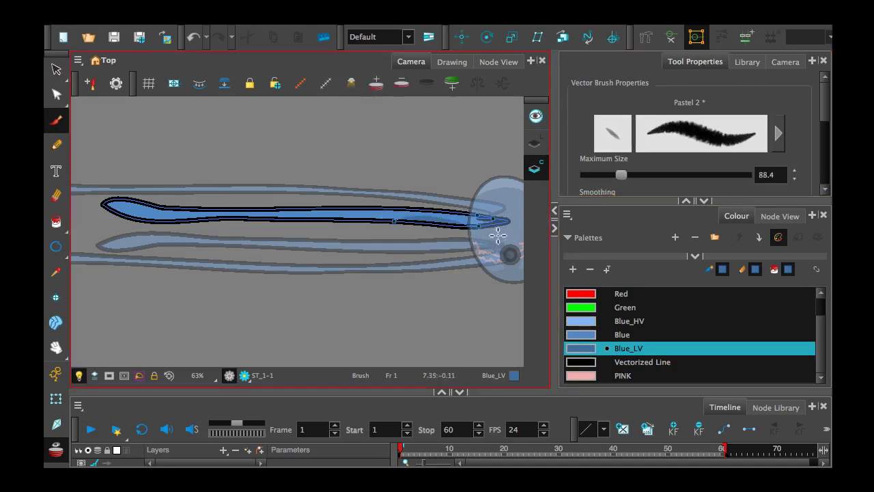
mouse_move(447, 233)
left_mouse_down()
mouse_move(491, 225)
mouse_move(451, 232)
left_mouse_up()
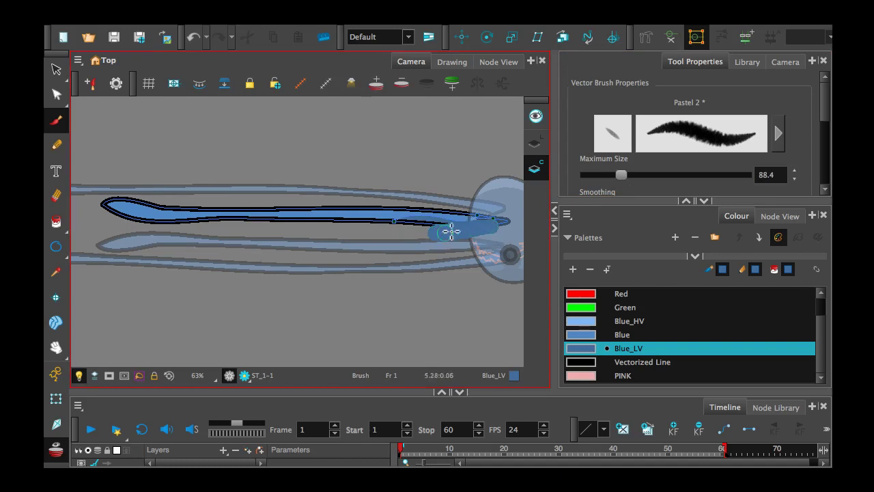
key("ctrl+z")
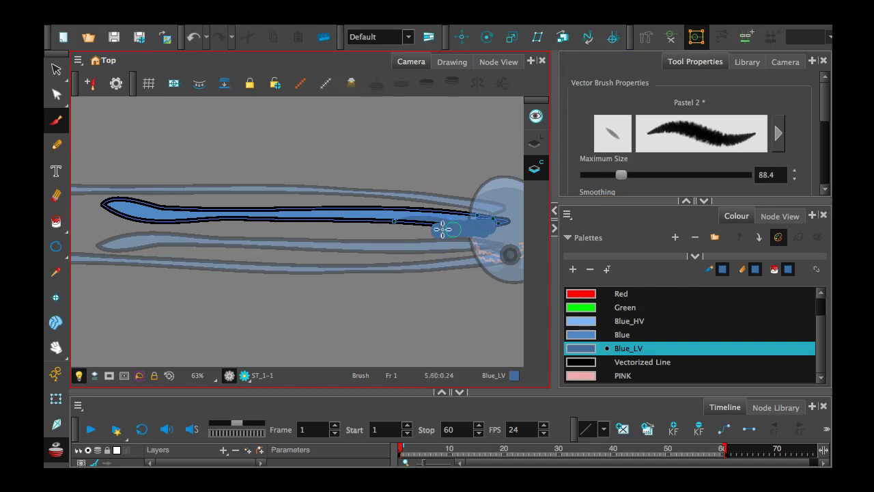
- Brush Blue_LV shadows along the lower edge of ST_1 at its tip and from its middle to the body
left_click_drag(113, 216, 257, 222)
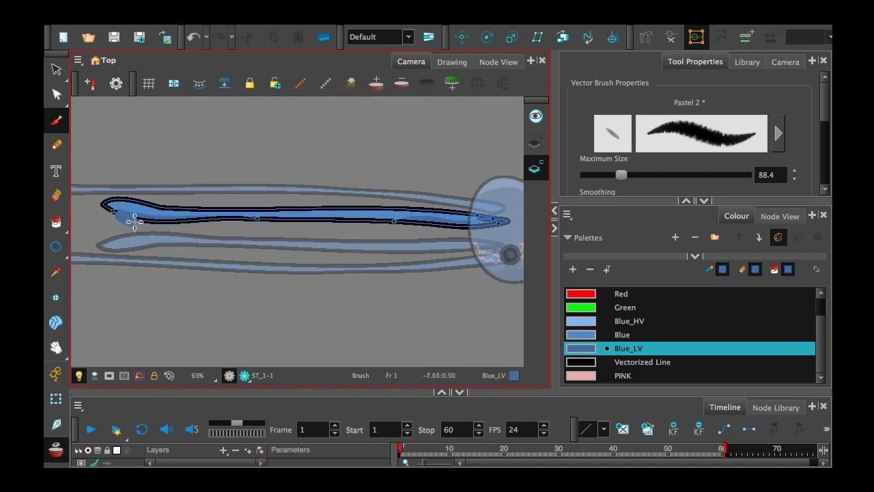
left_click_drag(132, 221, 198, 235)
left_click_drag(327, 224, 426, 223)
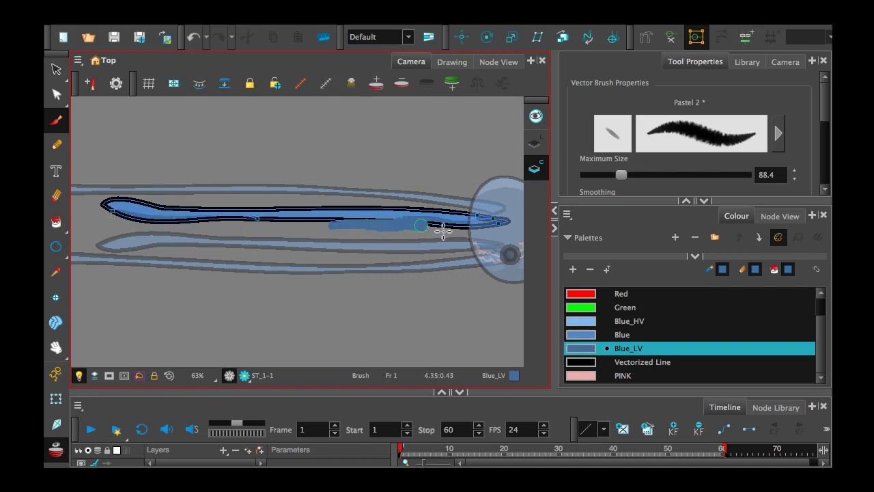
left_click_drag(361, 227, 490, 222)
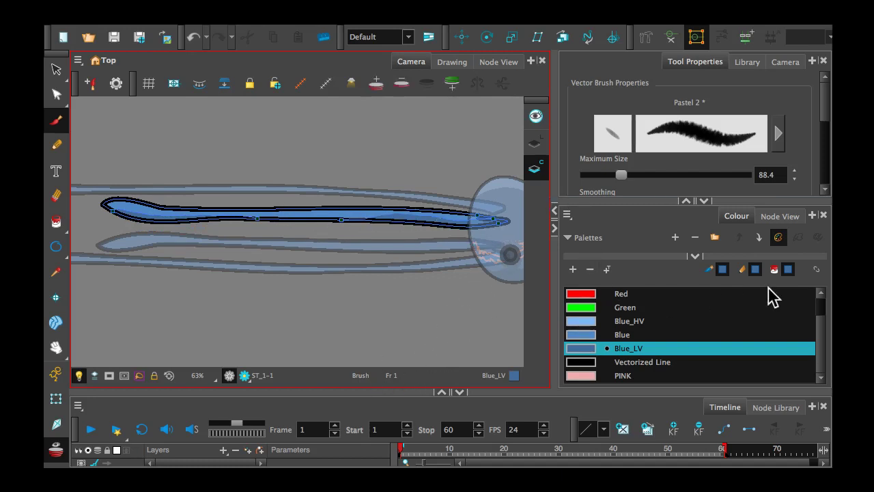
- Brush Blue_LV shadows on the lower edge of the ST_2 tentacle, near the body and at its tip
left_click_drag(493, 394, 494, 315)
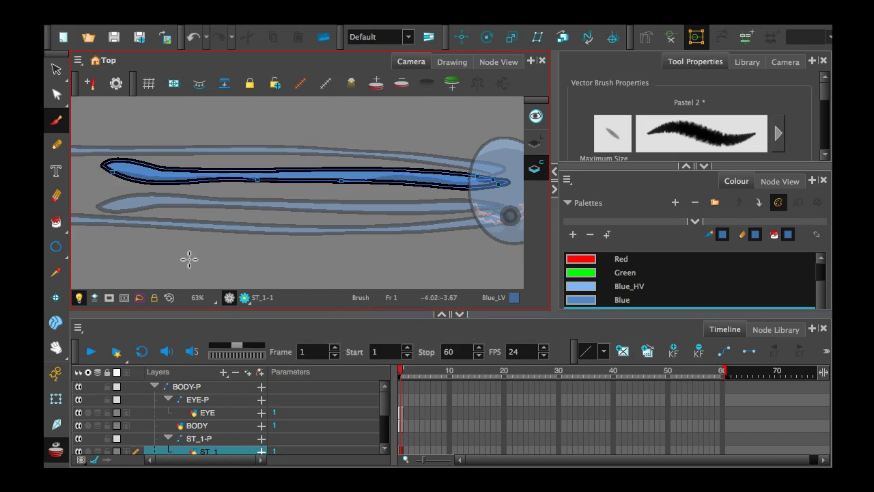
left_click(536, 169)
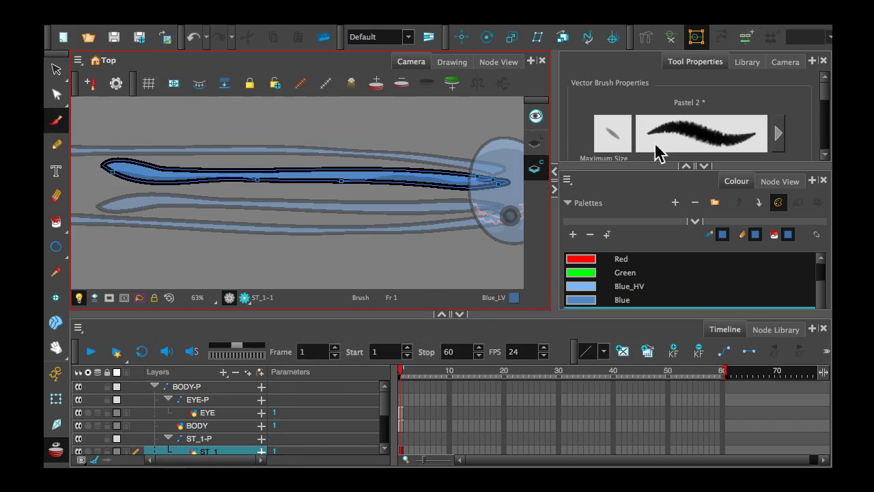
left_click_drag(825, 91, 822, 155)
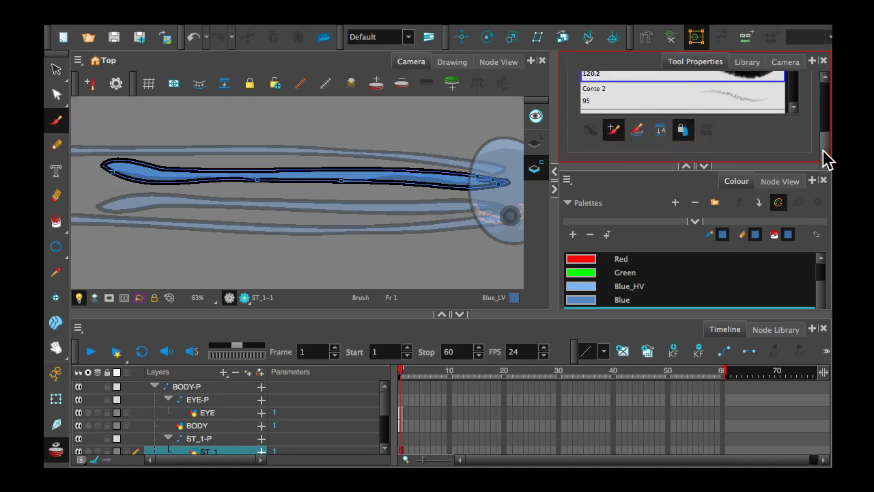
left_click(613, 131)
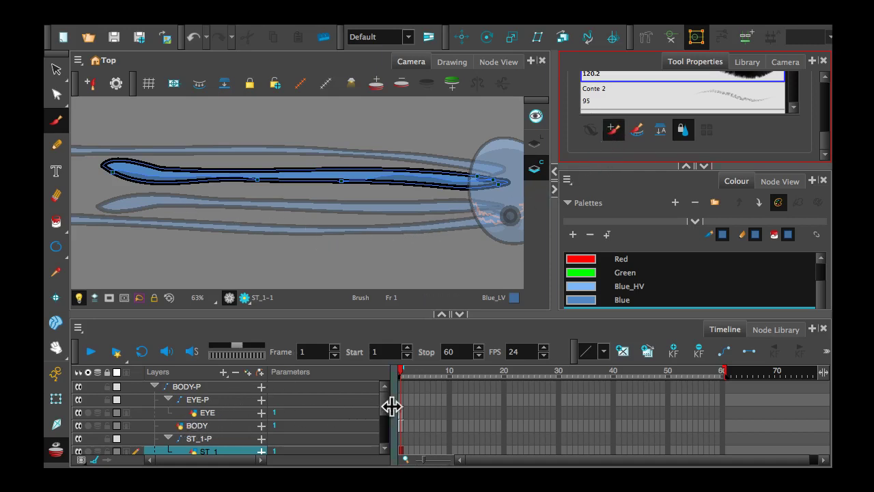
scroll(387, 413, "down", 2)
left_click(228, 403)
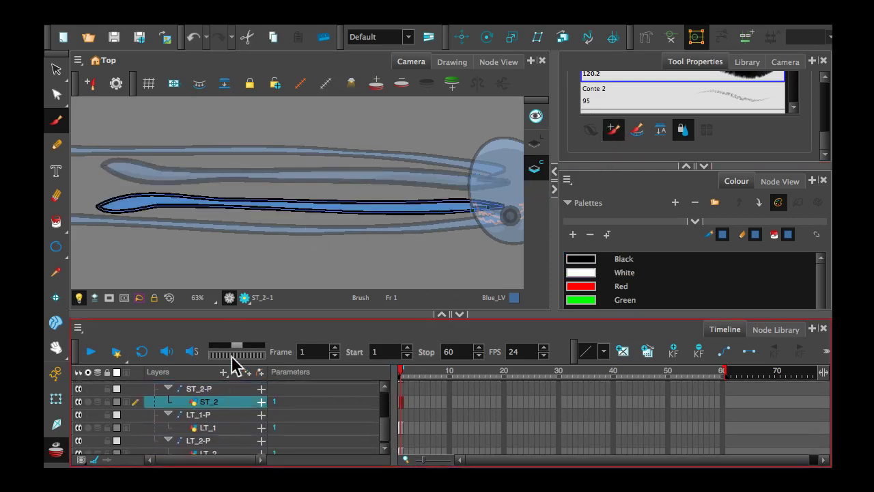
left_click_drag(449, 214, 482, 208)
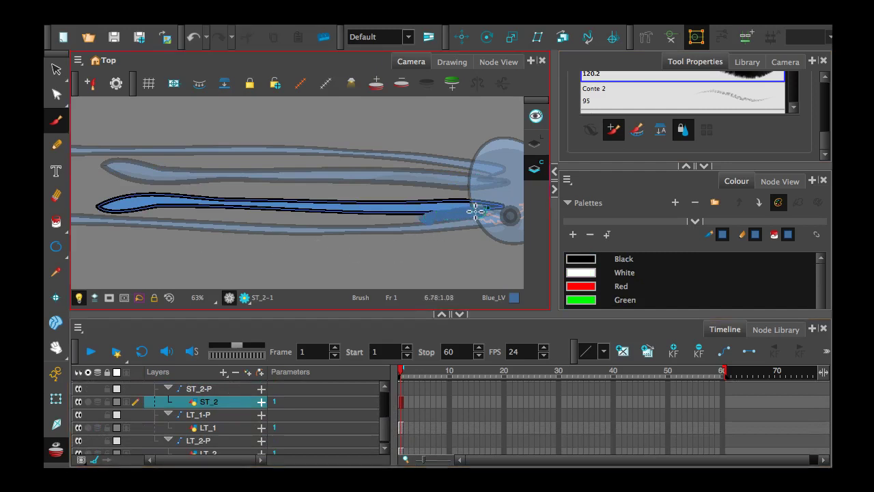
left_click_drag(185, 207, 92, 211)
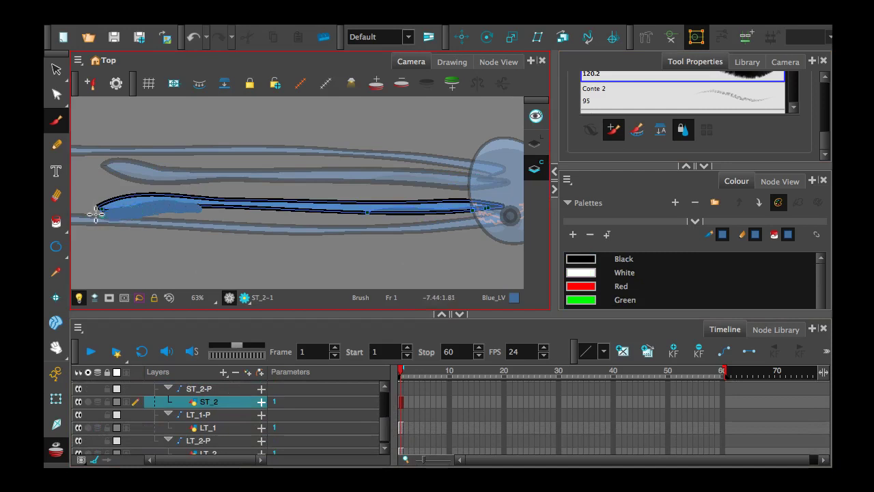
- Brush a Blue_LV shadow along the LT_1 tentacle from the body to its tip
left_click(202, 429)
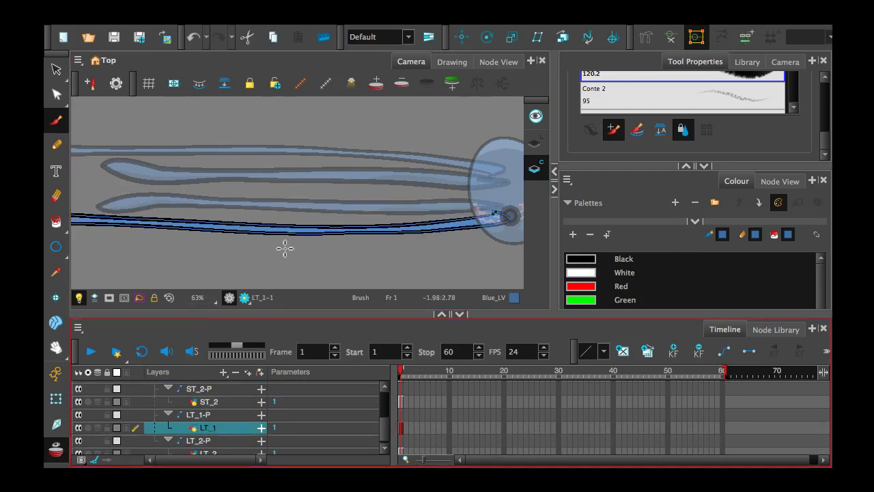
mouse_move(509, 220)
left_mouse_down()
mouse_move(416, 235)
mouse_move(481, 224)
mouse_move(183, 232)
mouse_move(260, 261)
mouse_move(322, 266)
mouse_move(381, 243)
mouse_move(144, 241)
left_mouse_up()
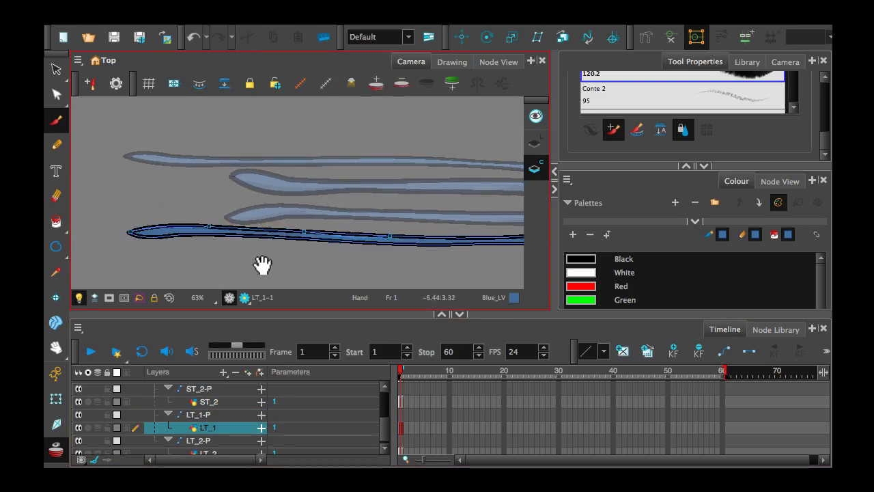
left_click_drag(263, 264, 198, 194)
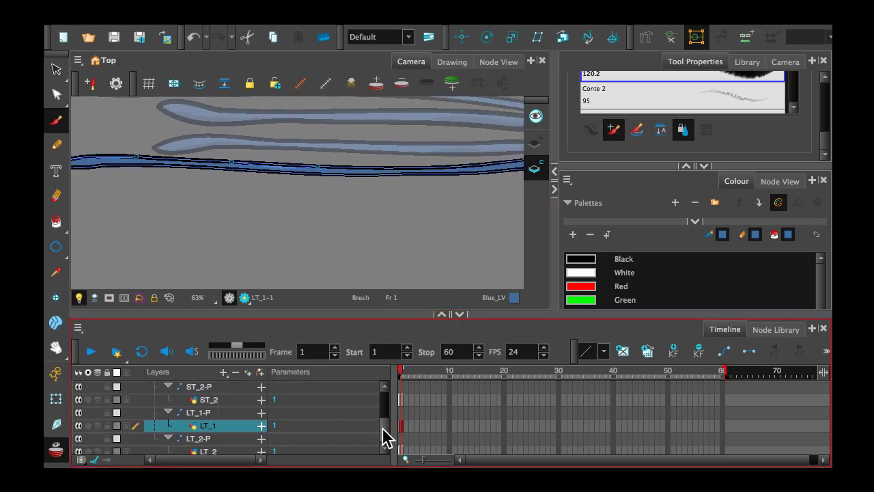
- Brush Blue_LV shadows on the lower edge of the LT_2 tentacle, at its tip and near the body
scroll(382, 433, "down", 1)
left_click(209, 449)
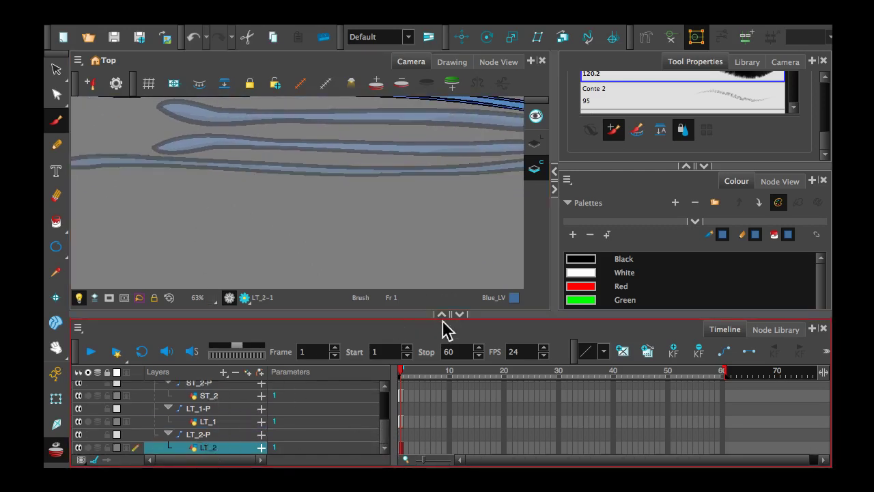
mouse_move(420, 218)
left_mouse_down()
mouse_move(335, 250)
mouse_move(255, 254)
left_mouse_up()
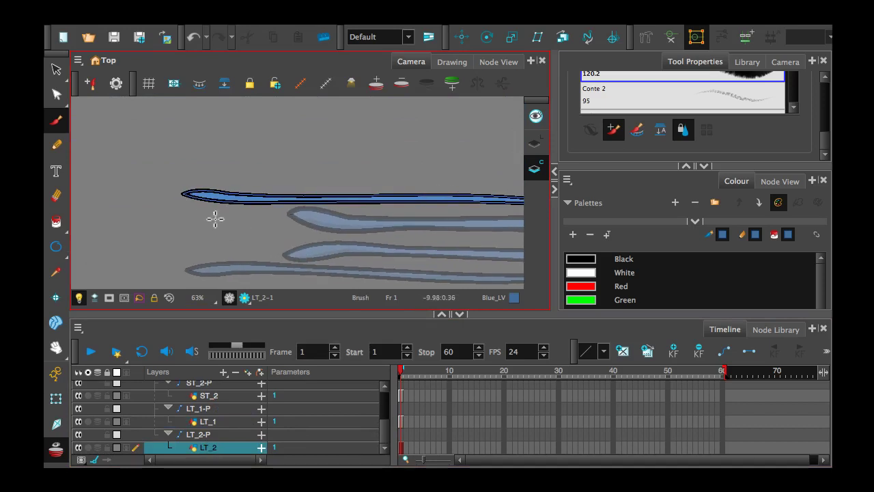
left_click_drag(195, 198, 257, 203)
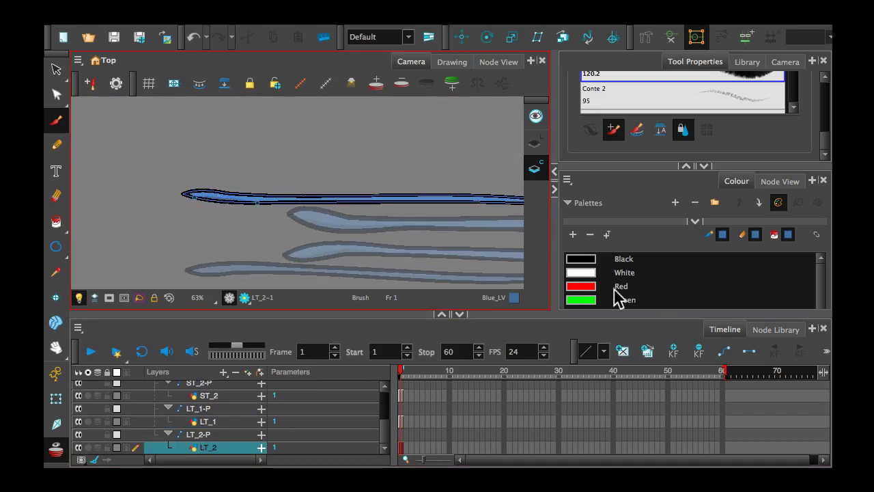
left_click_drag(428, 238, 234, 234)
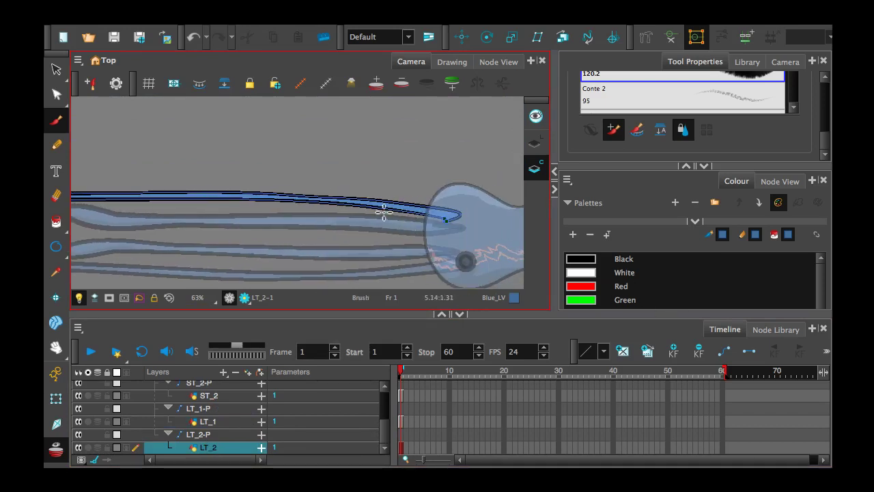
left_click_drag(384, 212, 454, 215)
- Brush Blue_HV highlights on the upper edge of LT_2 near the body, along its middle and at its tip
left_click_drag(823, 277, 822, 295)
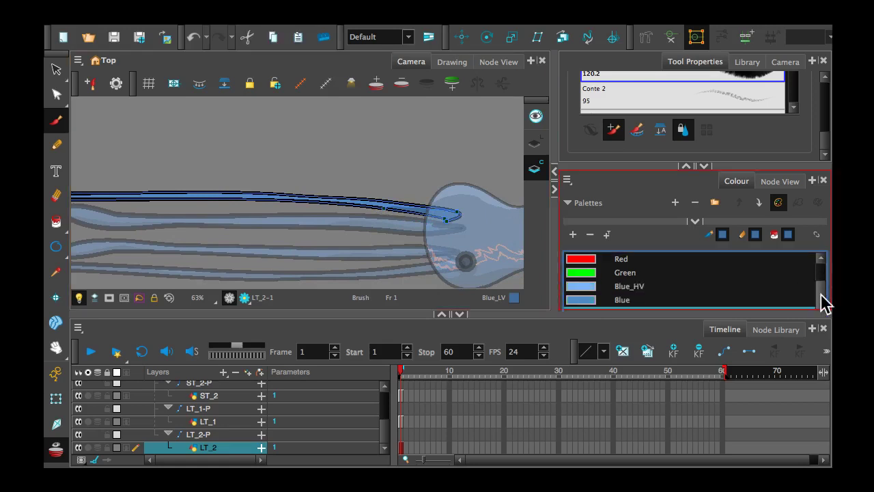
left_click(623, 288)
left_click_drag(347, 190, 459, 214)
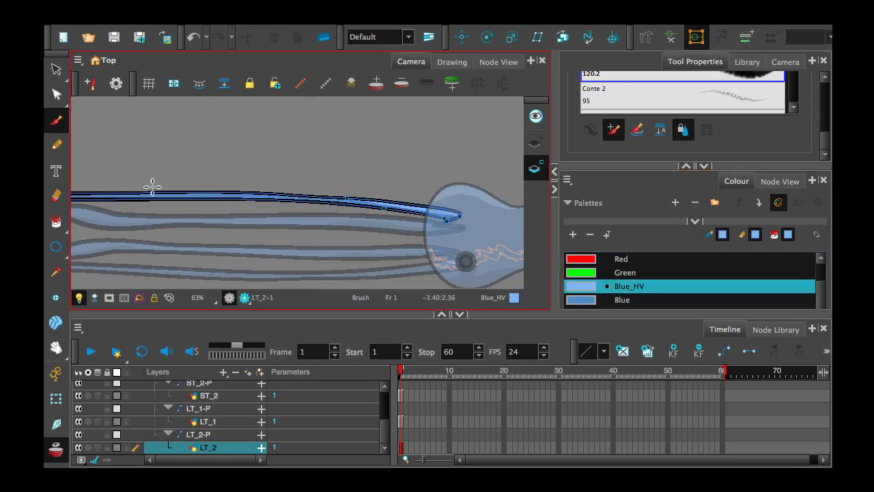
left_click_drag(133, 189, 371, 189)
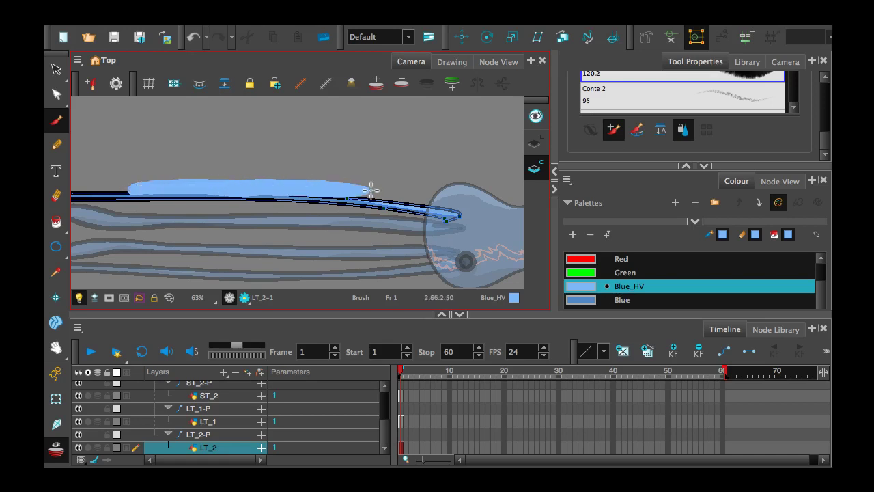
left_click_drag(168, 188, 242, 189)
mouse_move(172, 190)
left_mouse_down()
mouse_move(365, 196)
mouse_move(183, 196)
mouse_move(304, 190)
left_mouse_up()
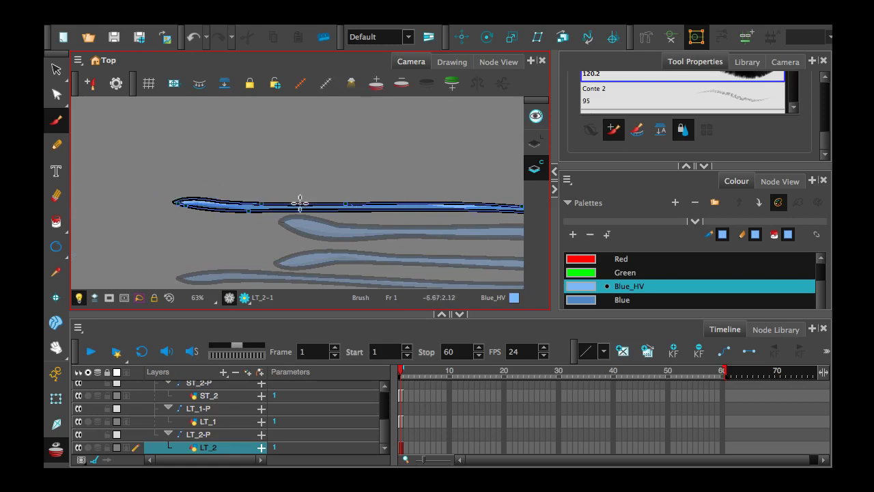
- Brush Blue_HV highlights on the upper edge of the ST_1 tentacle, at its tip and from its middle to the body
left_click(201, 397)
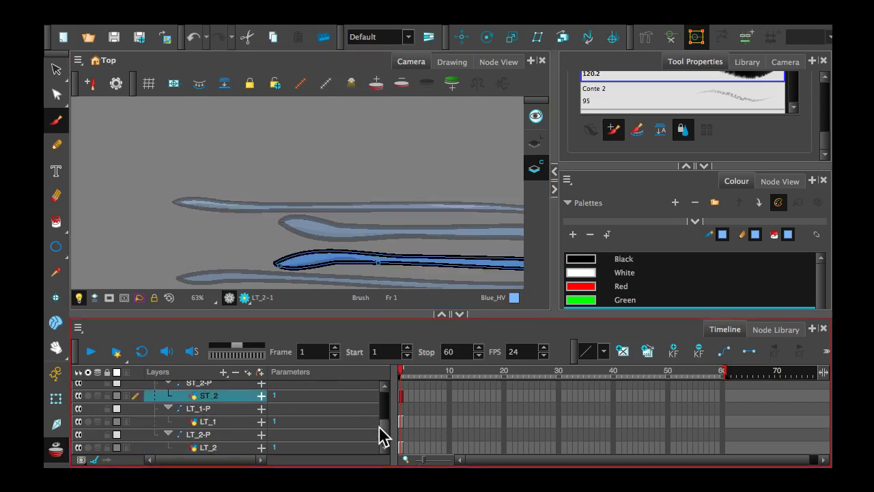
scroll(382, 426, "up", 3)
left_click(205, 432)
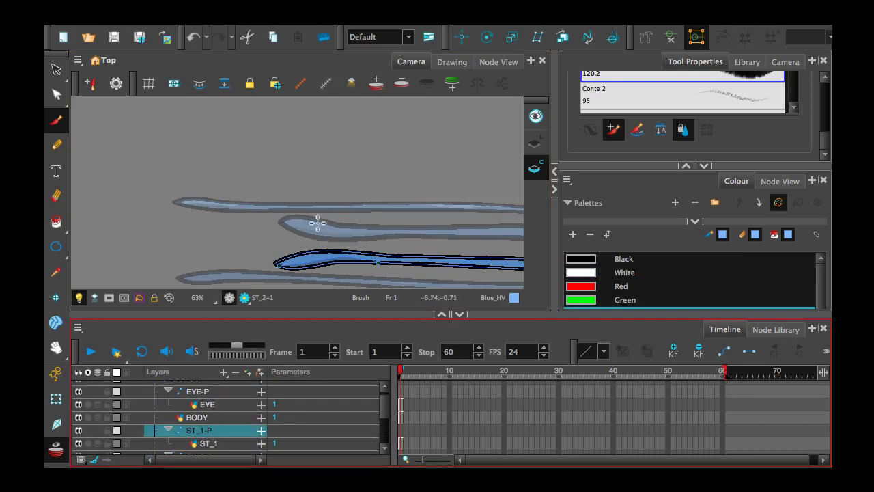
left_click(198, 443)
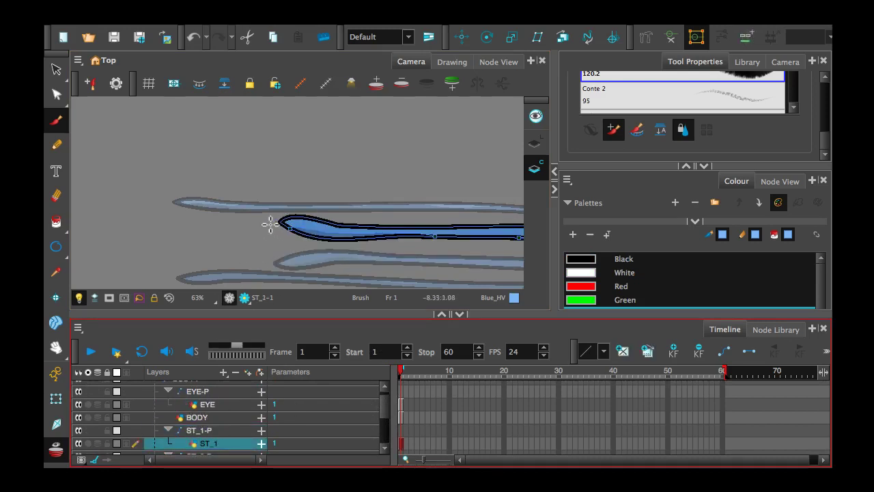
key("space")
mouse_move(424, 228)
left_mouse_down()
mouse_move(275, 235)
mouse_move(225, 214)
left_mouse_up()
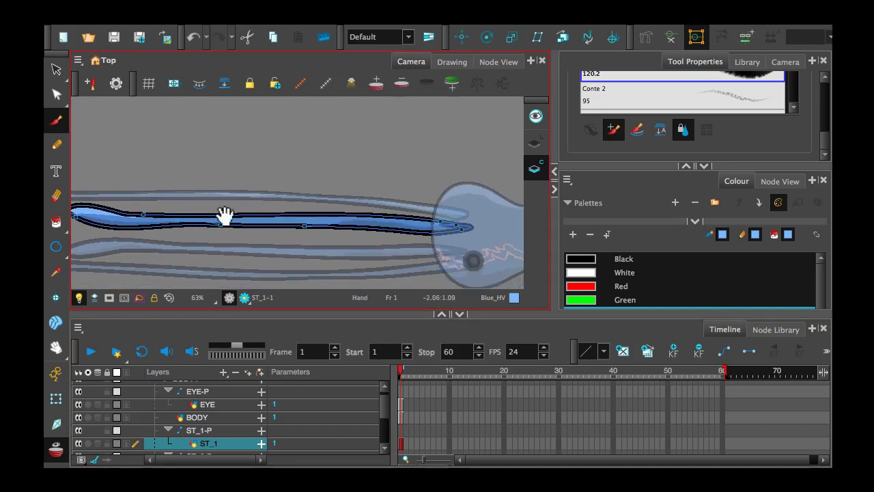
left_click_drag(301, 213, 470, 226)
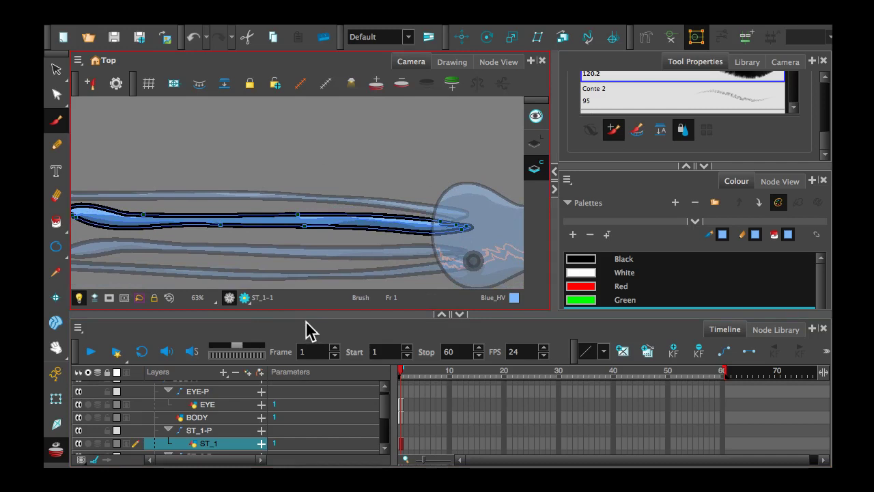
- Turn off the light table, switch to the Line Art layer and show the whole squid in the render preview
key("2")
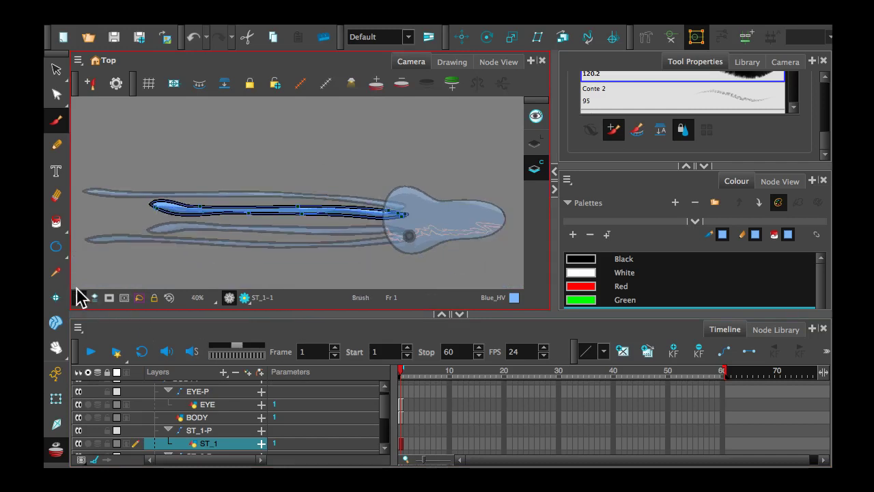
left_click(79, 298)
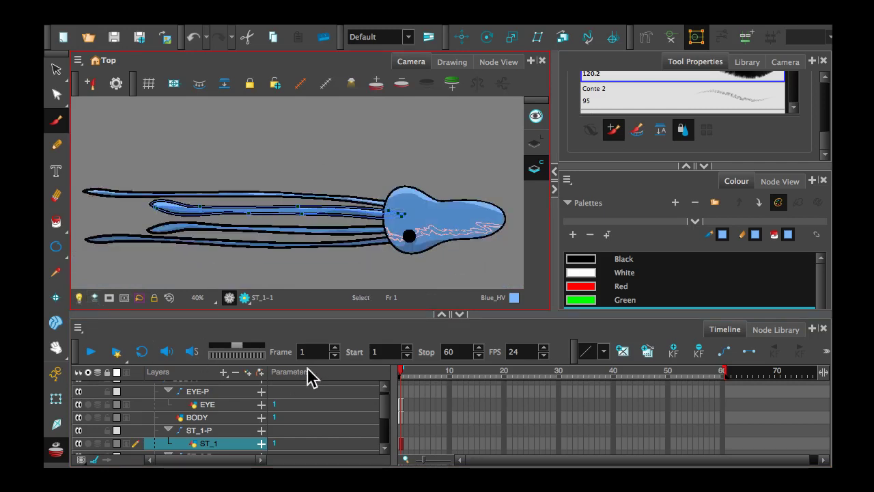
left_click(535, 143)
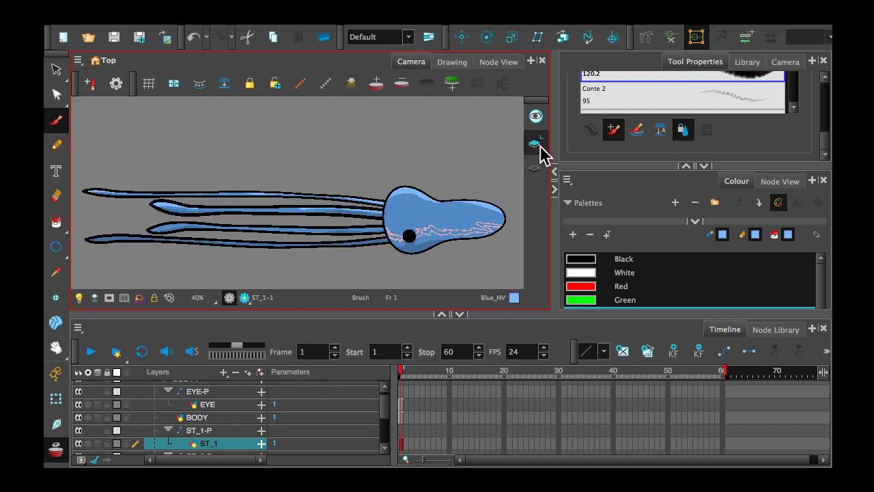
left_click(243, 298)
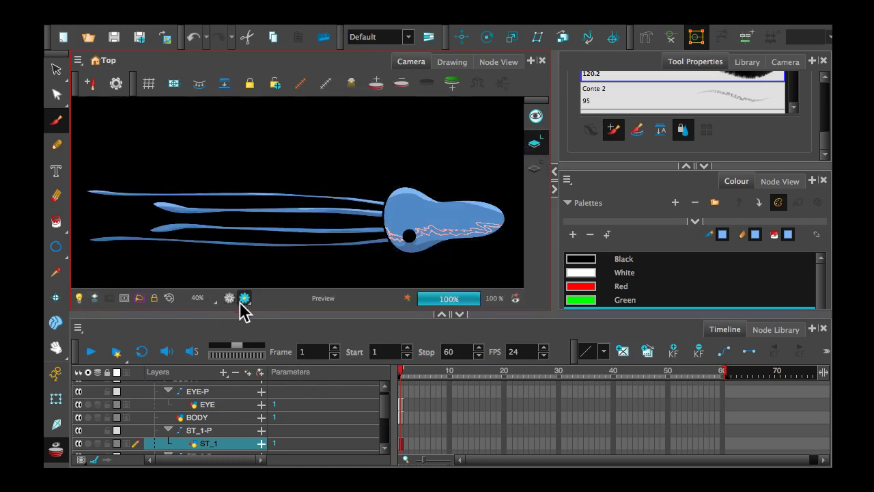
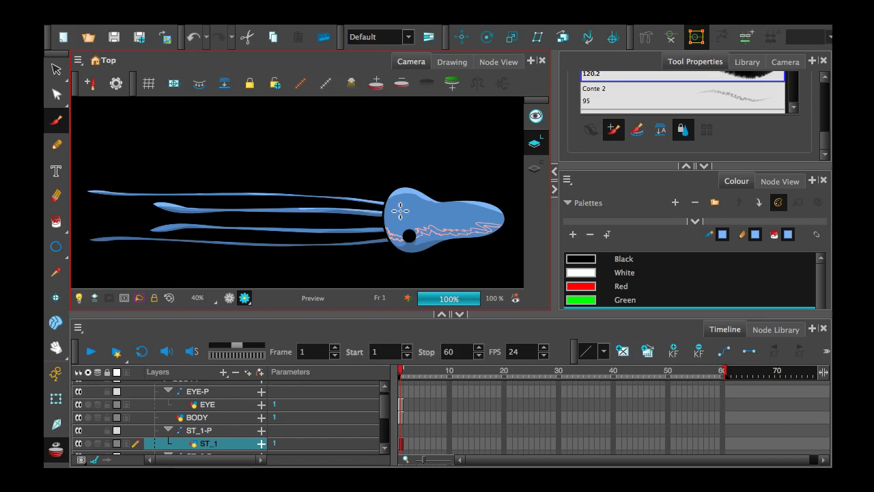
- Leave the render preview and enlarge the Timeline area to show more of the layer list
left_click(230, 299)
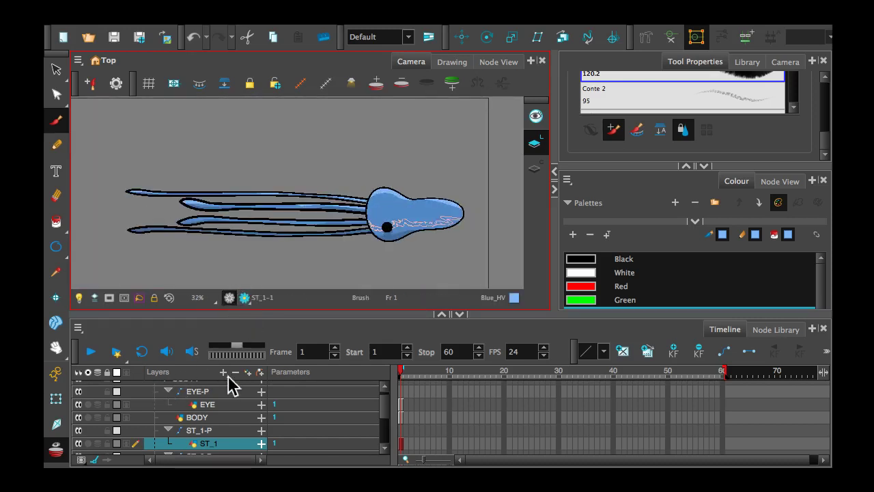
left_click_drag(312, 314, 316, 273)
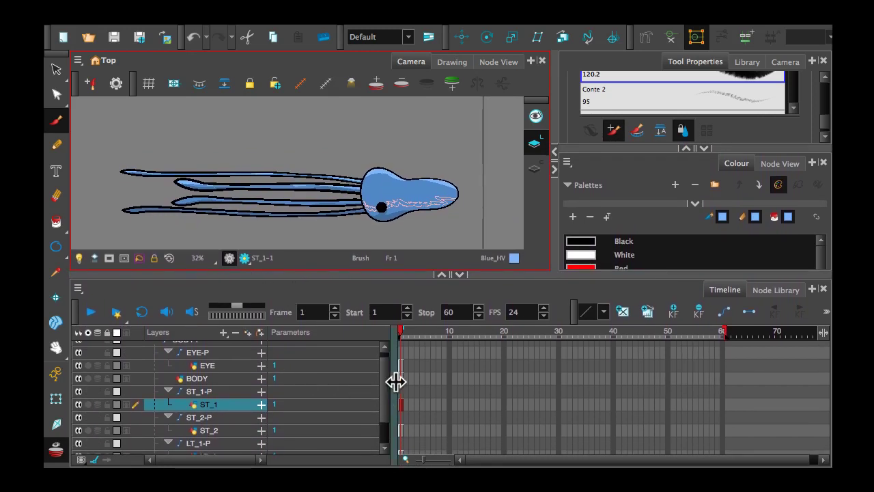
scroll(385, 387, "down", 3)
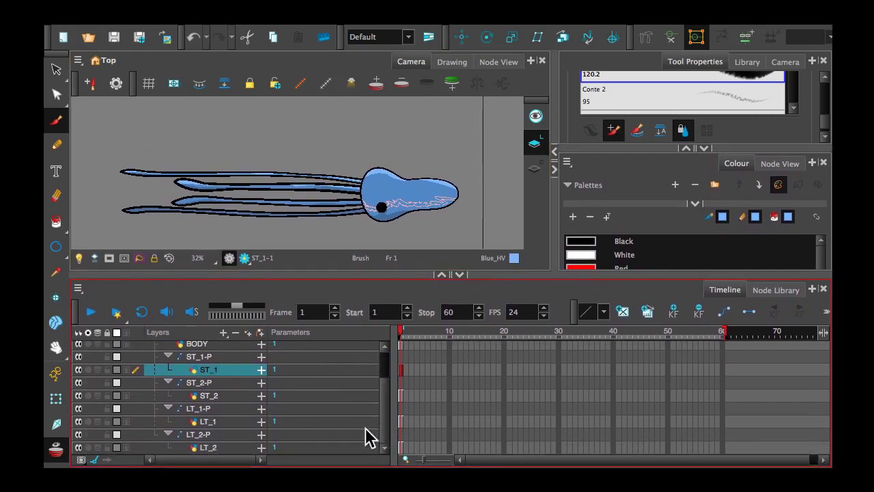
- Turn on the light table and go through the LT_2, LT_1, ST_2 and ST_1 tentacle drawings
left_click(208, 447)
left_click(198, 421)
left_click(80, 258)
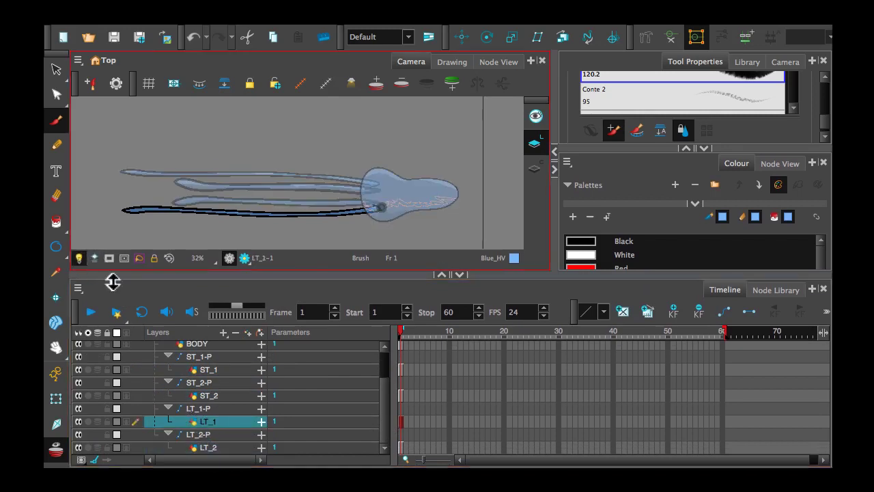
left_click(200, 396)
left_click(205, 370)
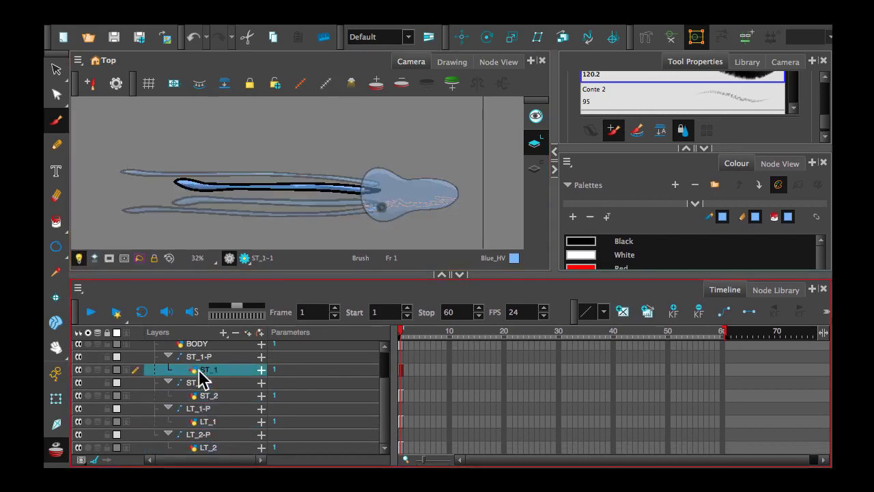
- Select the BODY-P peg in the timeline and activate the Select tool
mouse_move(383, 395)
left_mouse_down()
mouse_move(383, 366)
mouse_move(385, 404)
mouse_move(380, 360)
mouse_move(384, 410)
left_mouse_up()
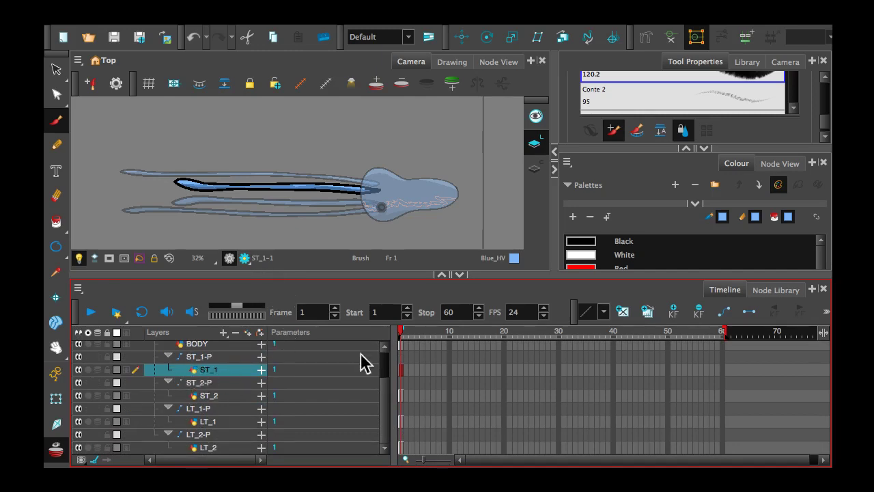
left_click_drag(380, 410, 380, 364)
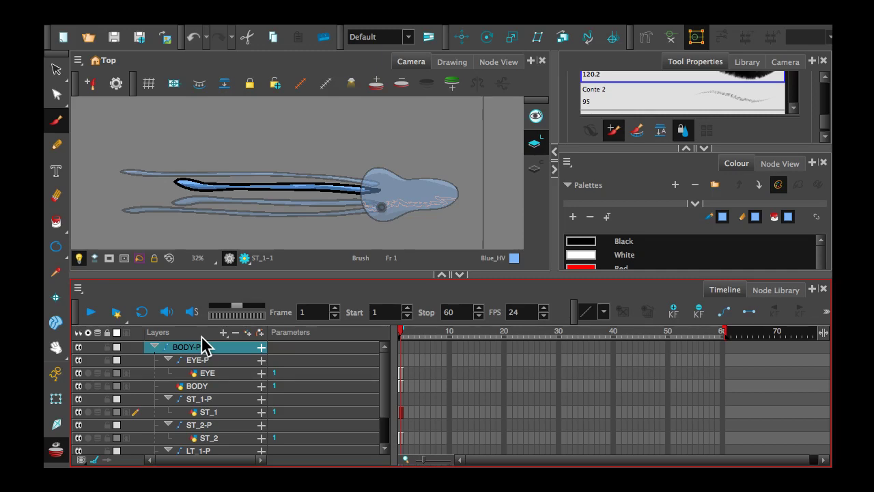
left_click(421, 194)
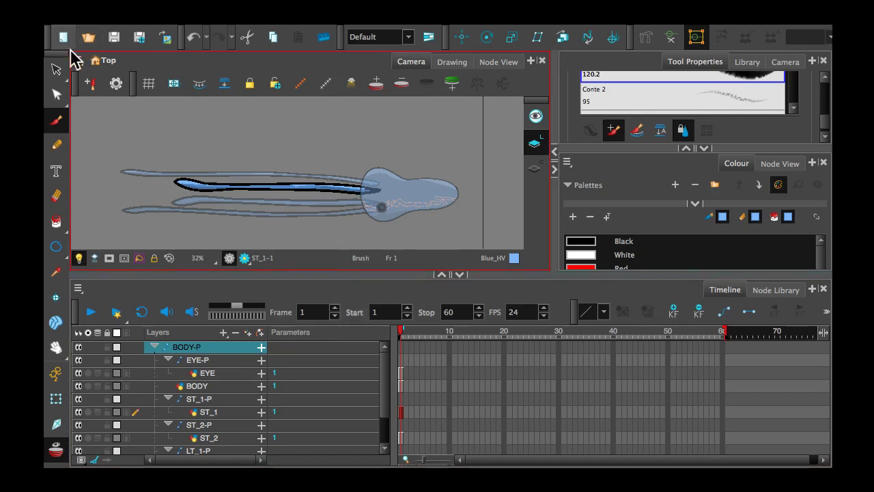
left_click(58, 71)
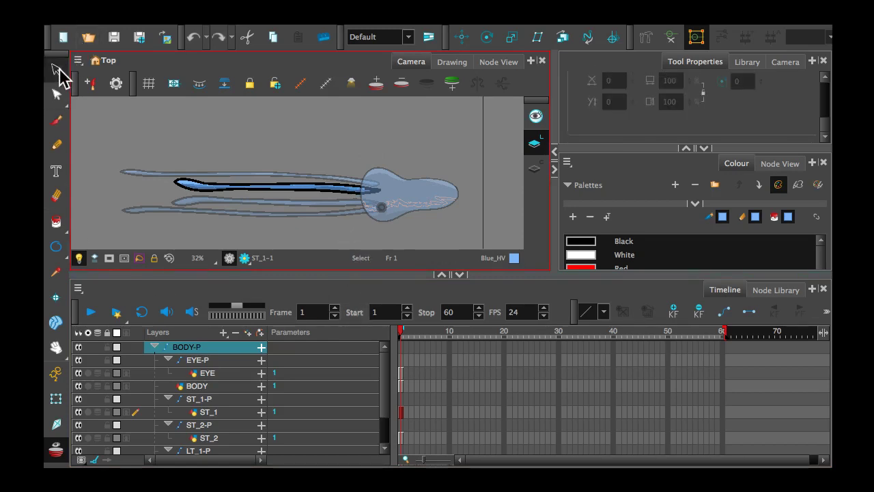
double_click(186, 347)
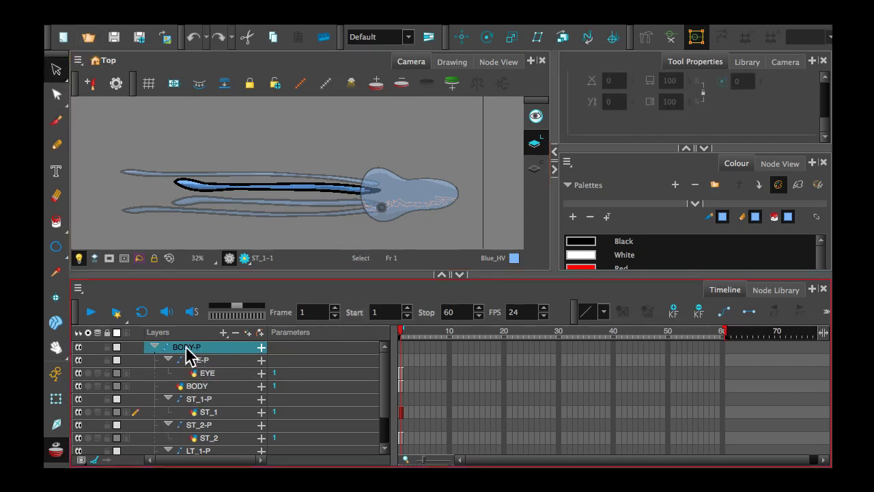
- Compare the BODY drawing layer with its BODY-P peg, and select BODY's cell at frame 24
left_click(195, 387)
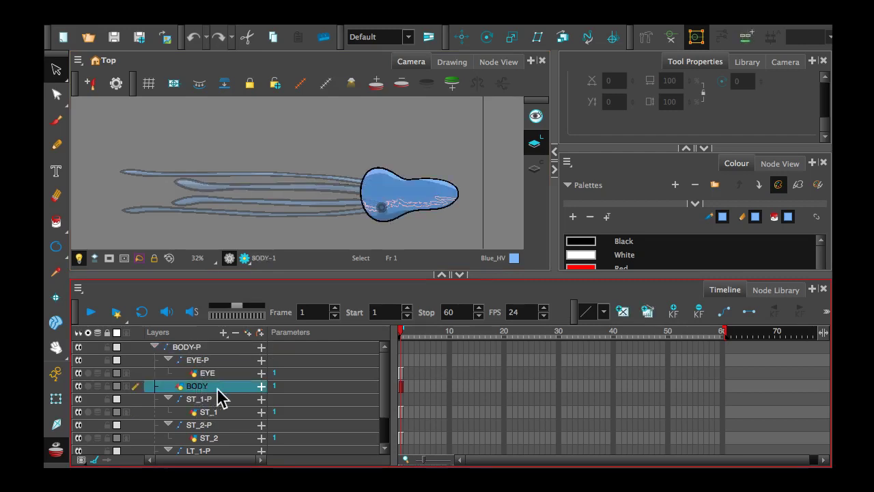
left_click(188, 349)
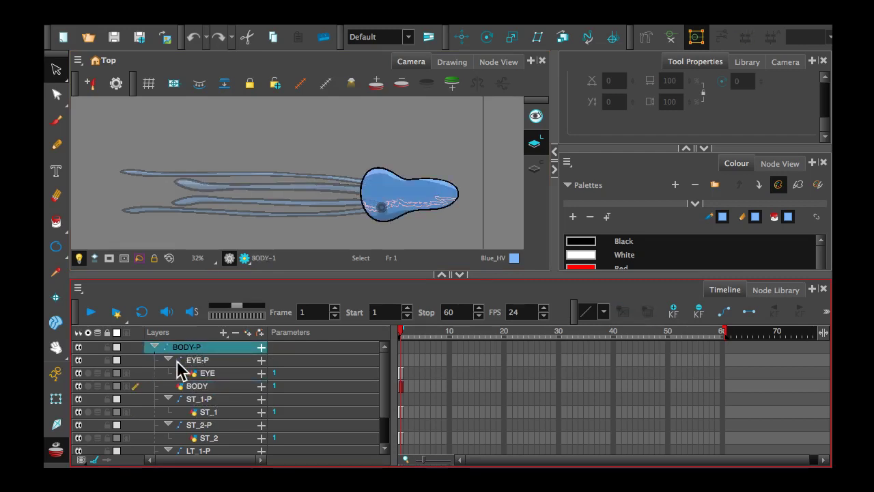
left_click(199, 387)
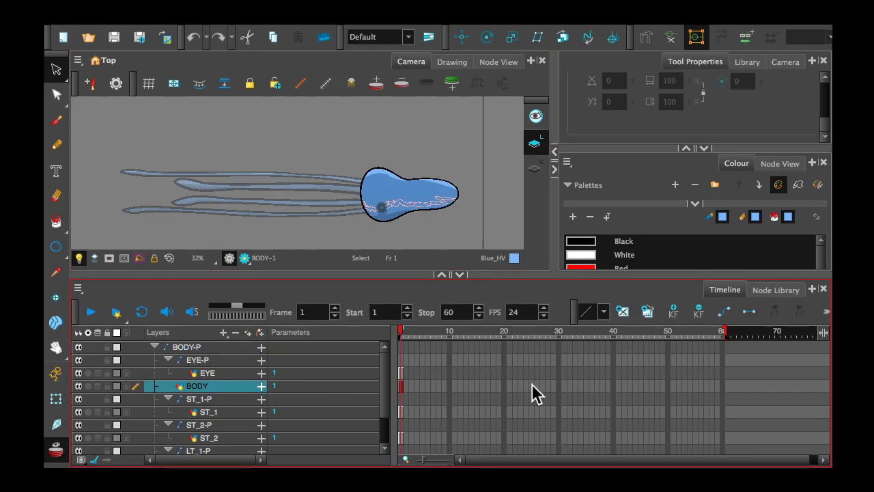
left_click(527, 386)
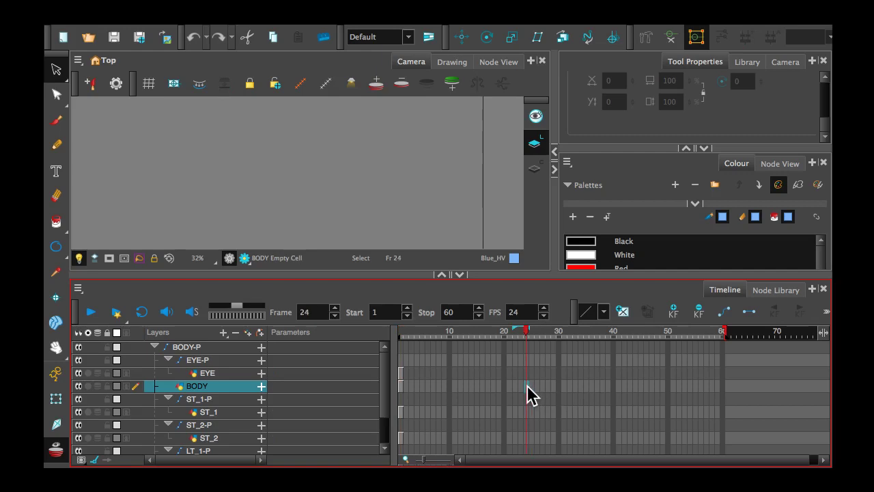
- Extend the exposure of the BODY and EYE drawings through frame 24
key("F5")
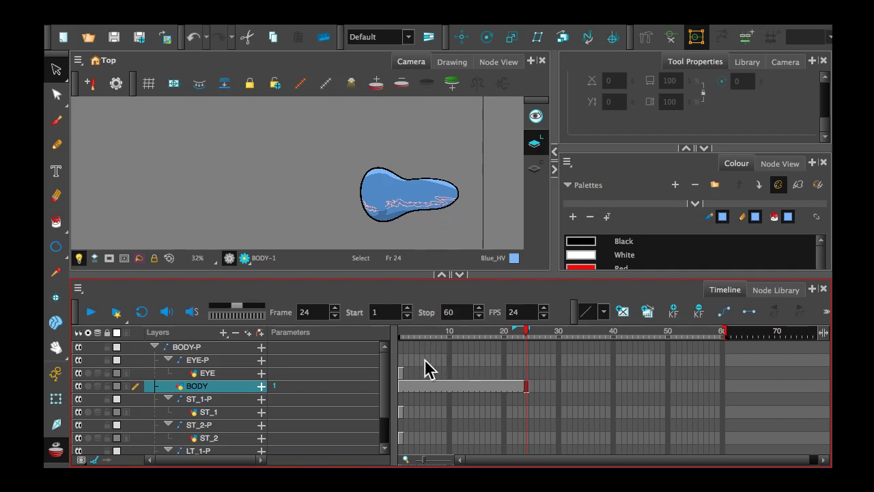
left_click(198, 373)
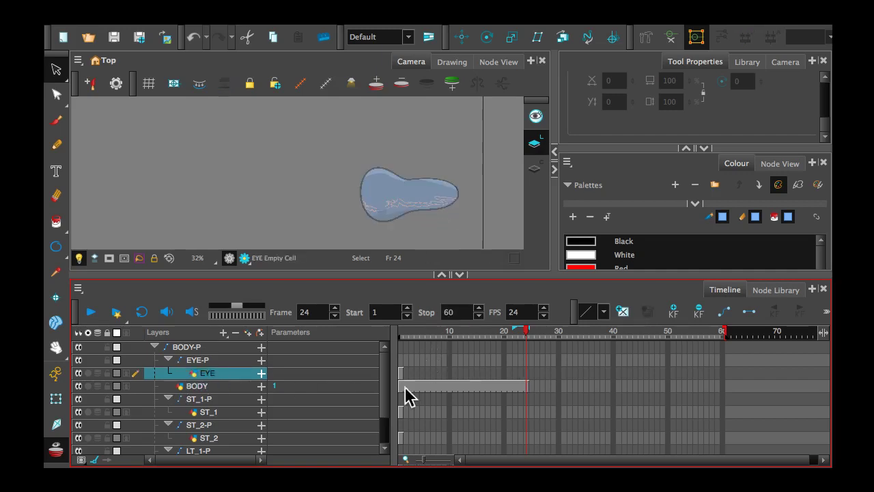
left_click(526, 373)
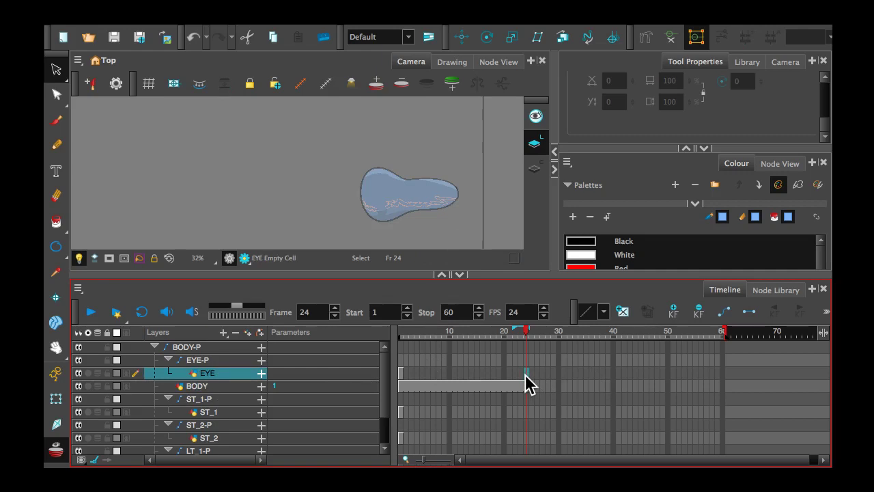
key("F5")
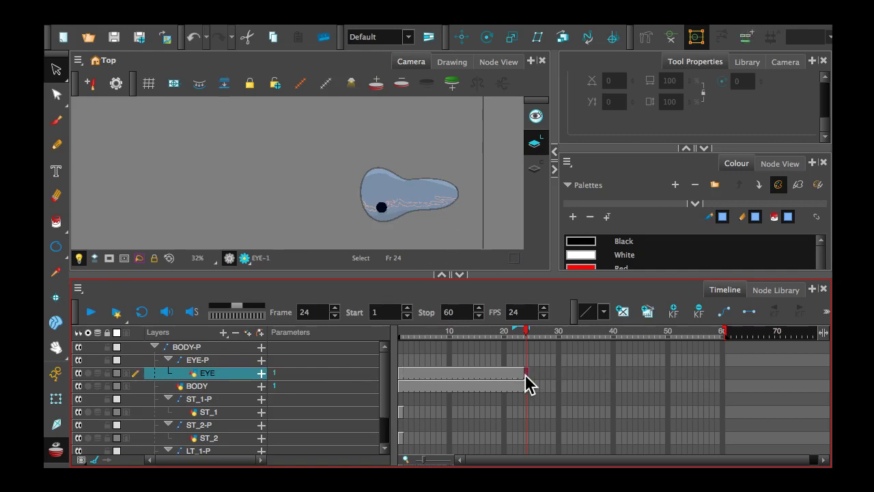
- Select the BODY-P peg at frame 1 and turn on Animate mode
left_click(199, 360)
left_click(208, 375)
left_click(185, 349)
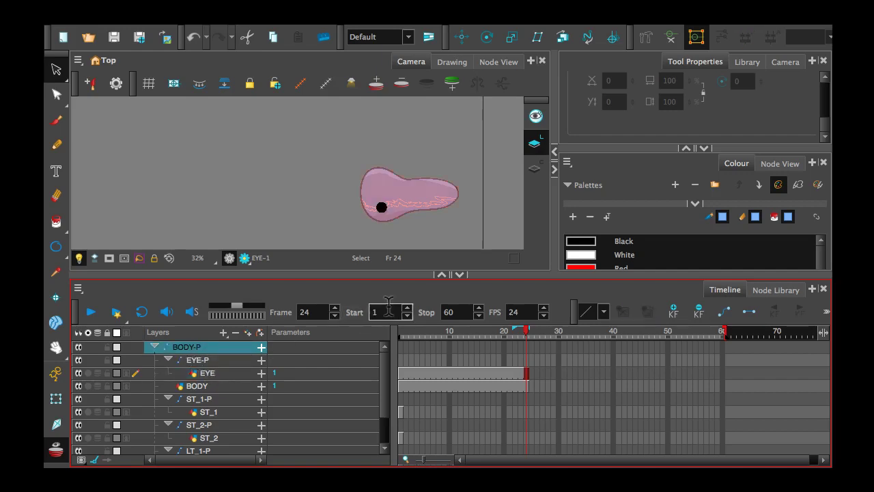
left_click(401, 334)
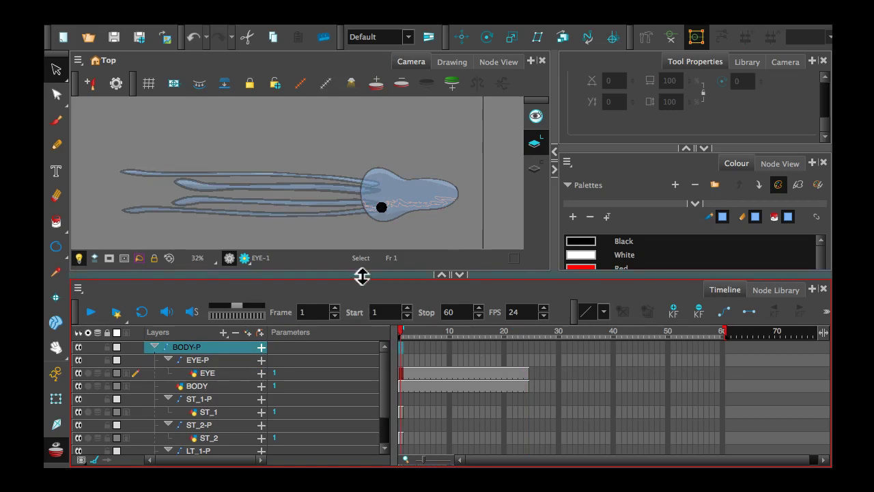
left_click_drag(359, 273, 366, 344)
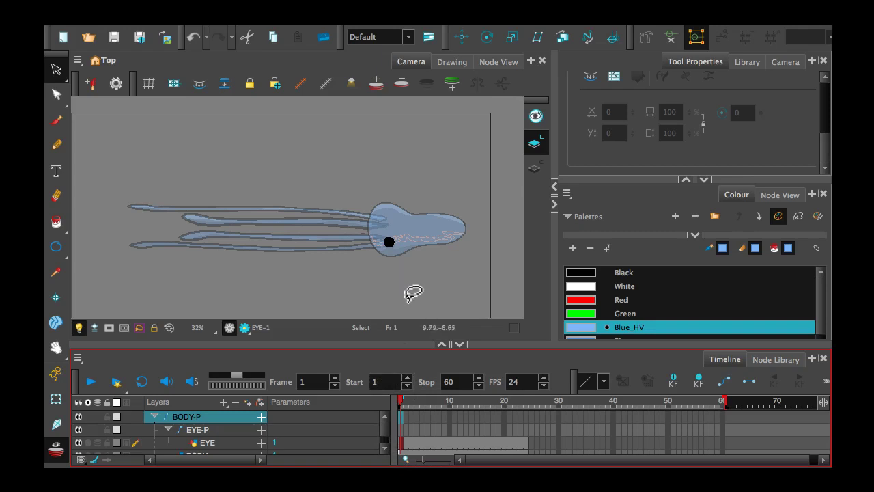
left_click(57, 374)
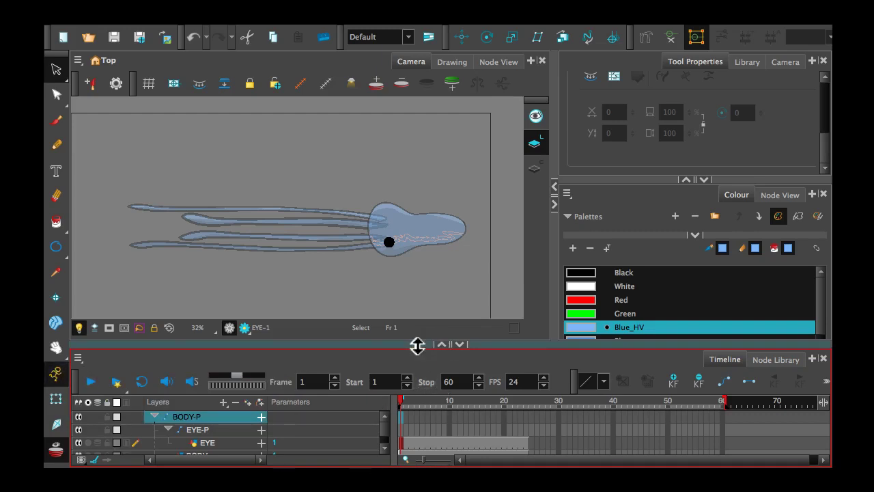
left_click_drag(418, 346, 417, 288)
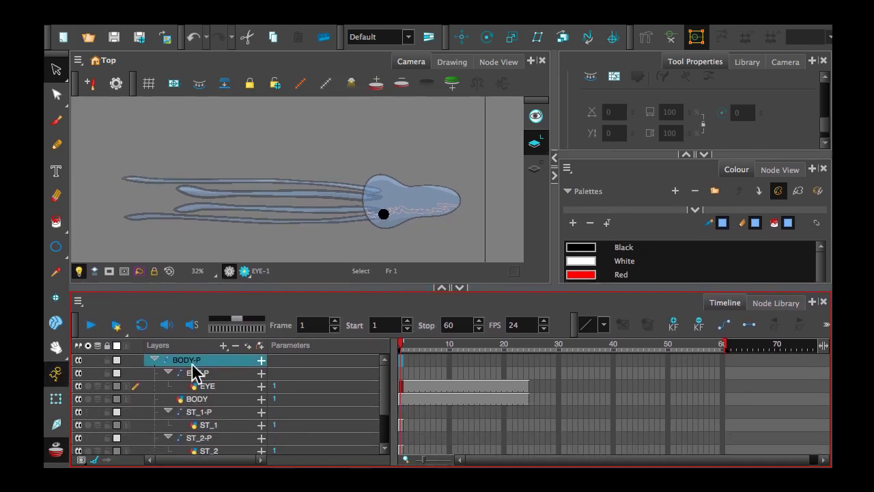
left_click(155, 360)
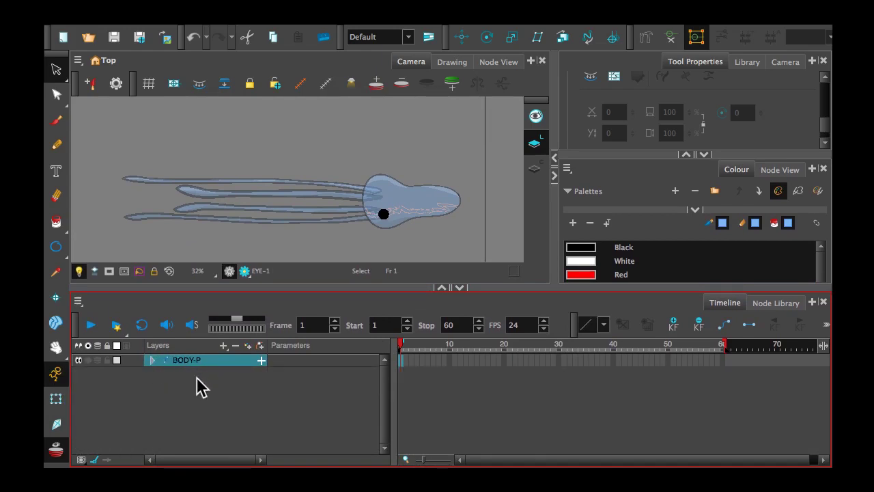
left_click(194, 382)
left_click(155, 361)
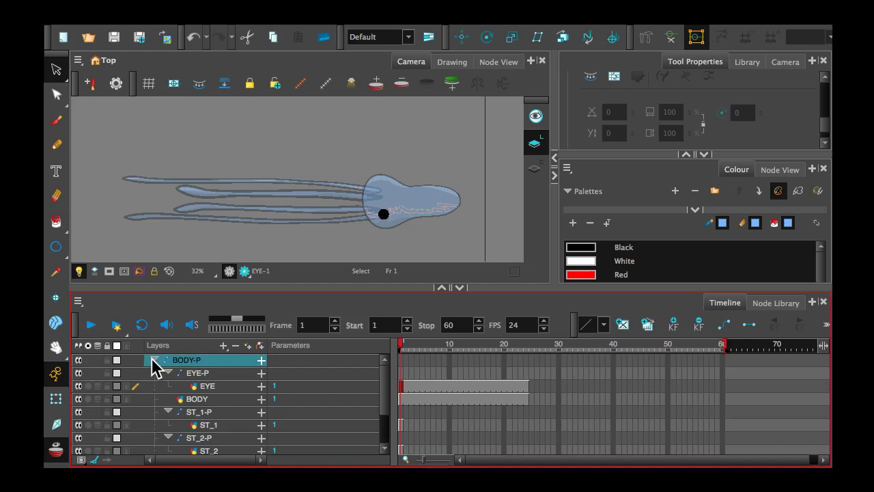
- Using the Transform tool at frame 1, move the whole squid to the camera frame's lower-left area and tilt its head upward
scroll(371, 195, "down", 1)
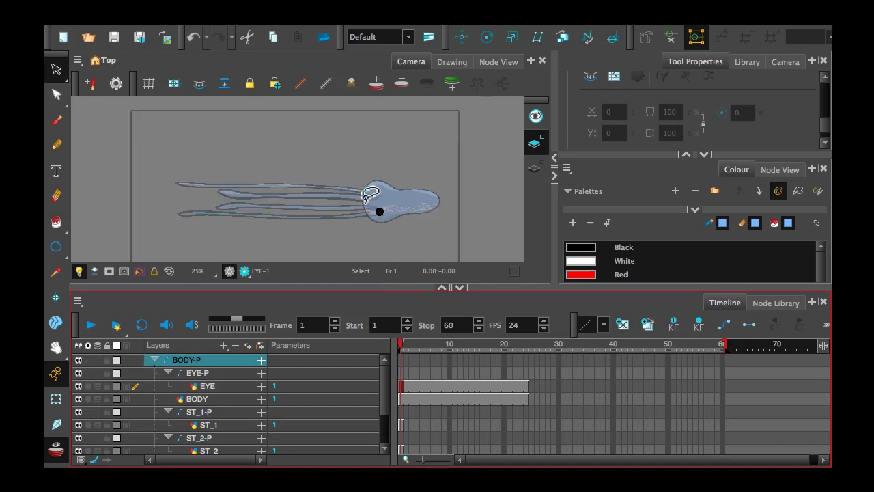
scroll(366, 193, "down", 2)
left_click_drag(334, 201, 307, 180)
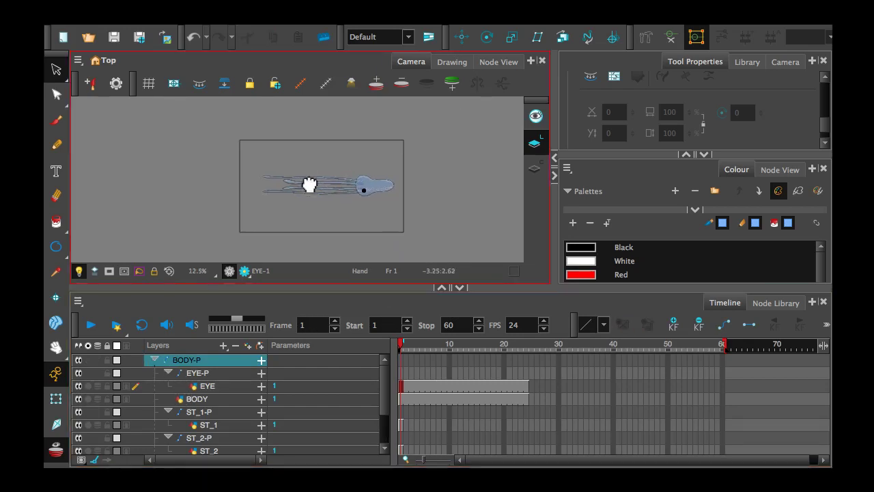
scroll(307, 180, "up", 2)
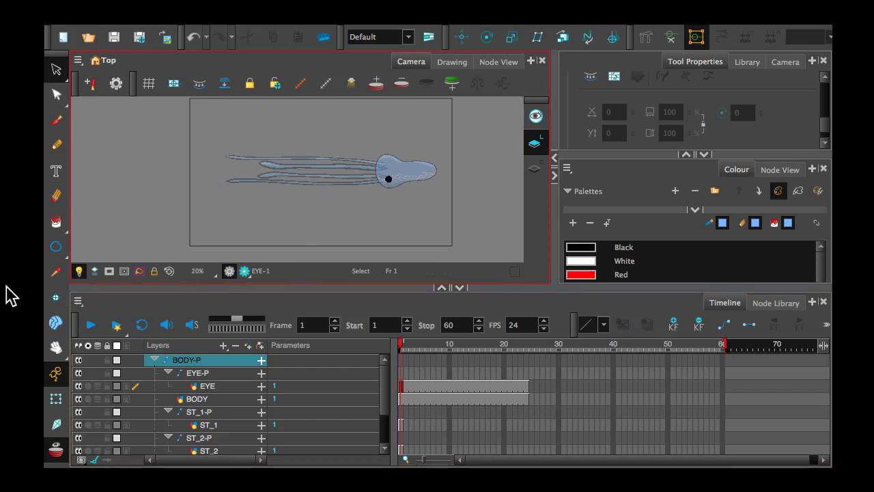
left_click(57, 400)
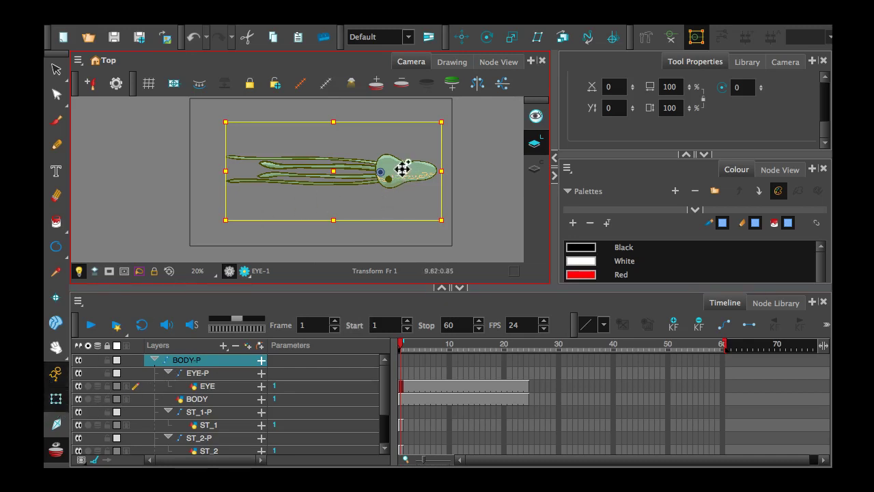
mouse_move(403, 169)
left_mouse_down()
mouse_move(389, 157)
mouse_move(330, 159)
mouse_move(285, 213)
mouse_move(248, 199)
mouse_move(264, 199)
left_mouse_up()
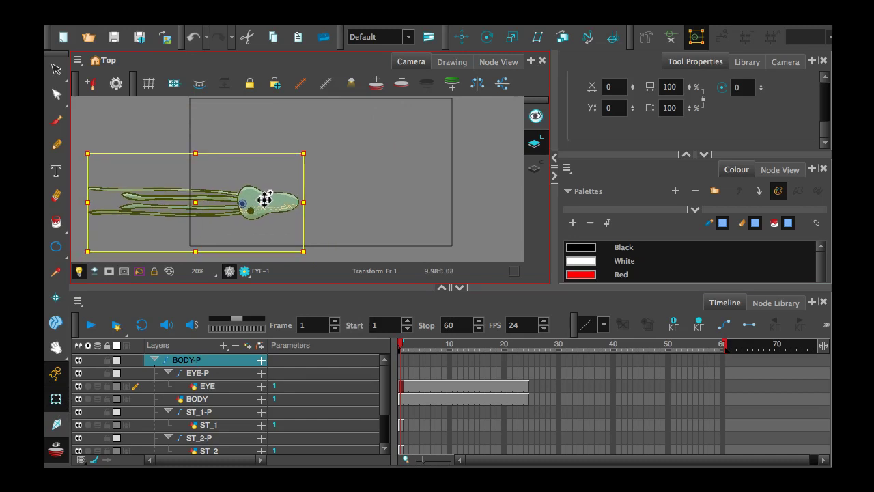
left_click_drag(316, 146, 297, 125)
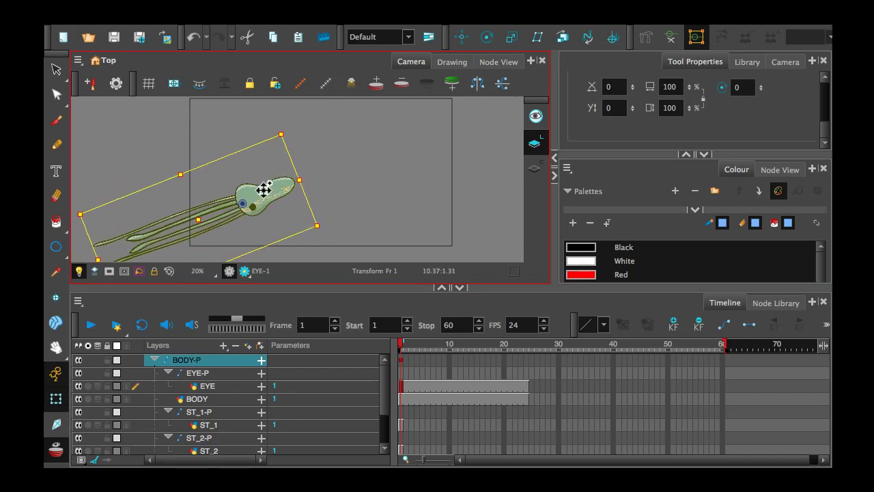
left_click_drag(262, 193, 271, 195)
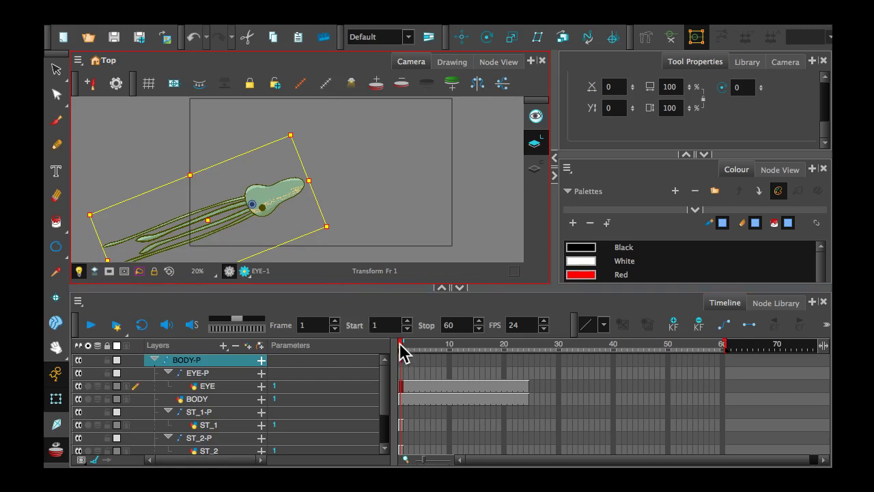
- At frame 24, move the BODY-P peg so the squid's body sits at the camera frame's upper-right corner
left_click_drag(400, 345, 527, 350)
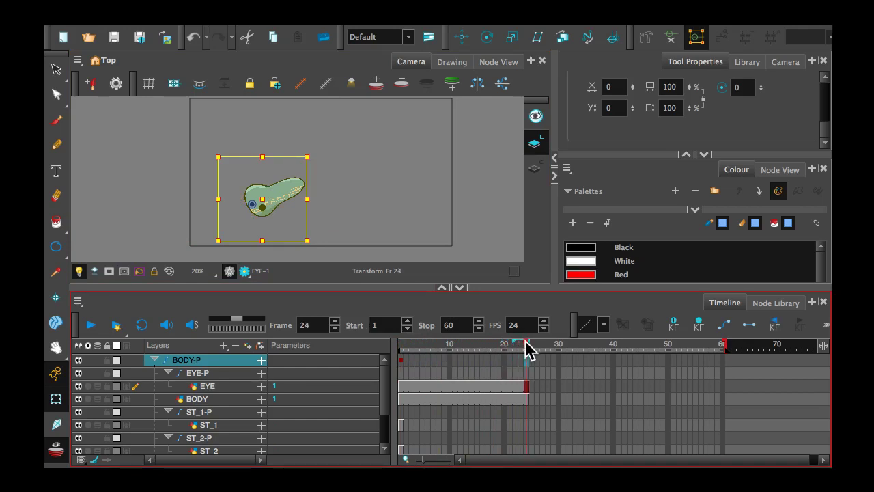
left_click(412, 352)
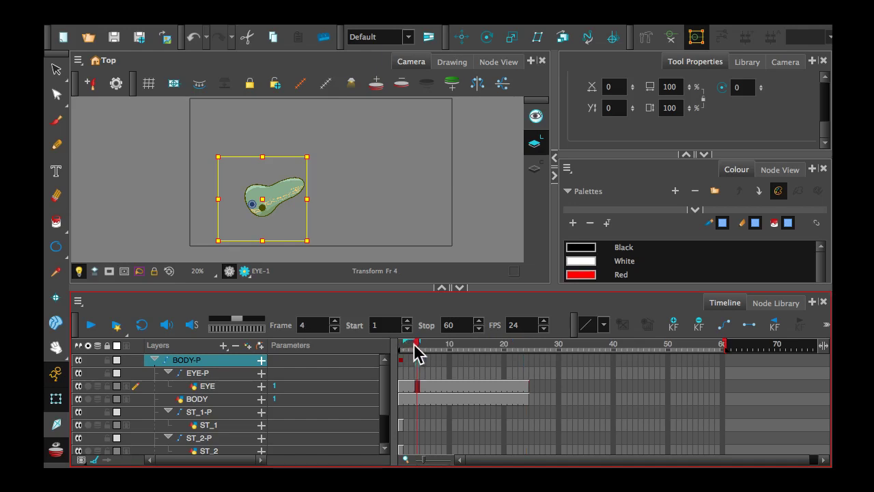
left_click_drag(418, 343, 397, 348)
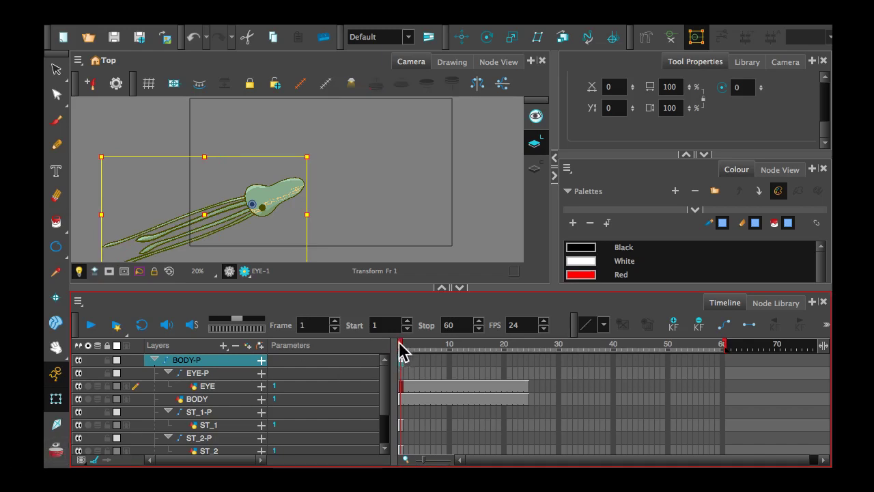
left_click_drag(403, 347, 526, 351)
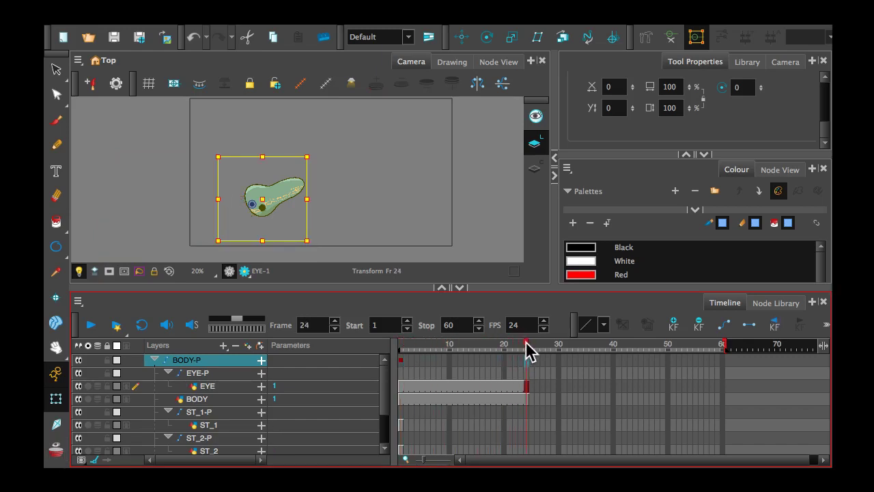
left_click(248, 400)
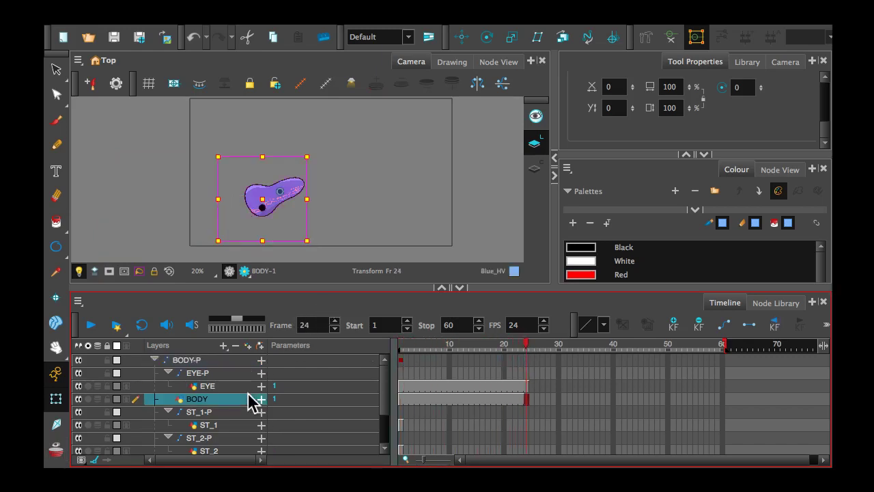
left_click(186, 362)
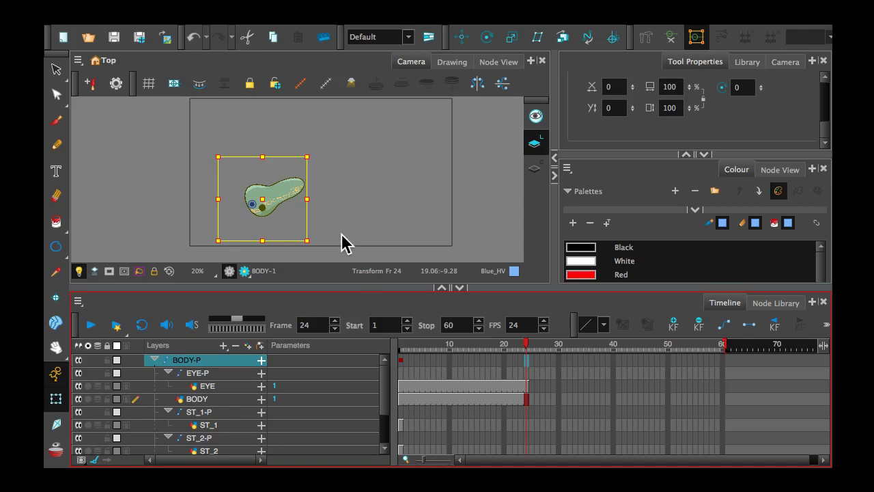
scroll(338, 220, "up", 1)
scroll(339, 221, "down", 2)
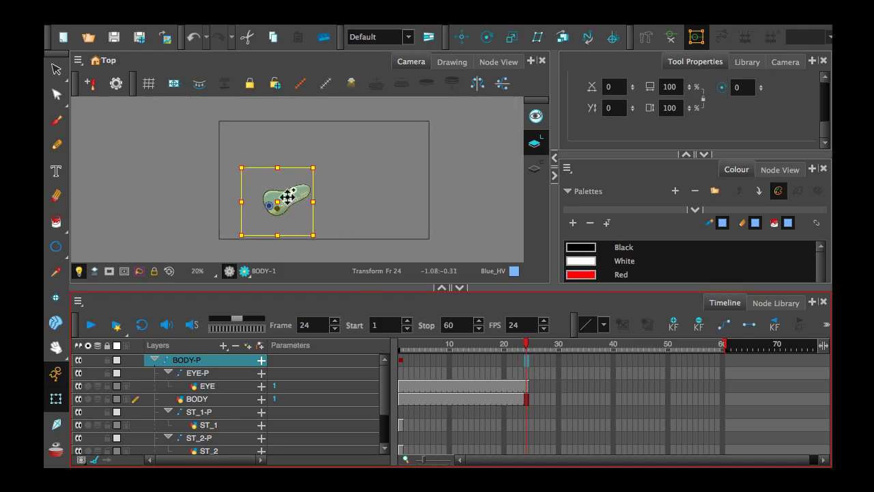
left_click_drag(290, 197, 420, 130)
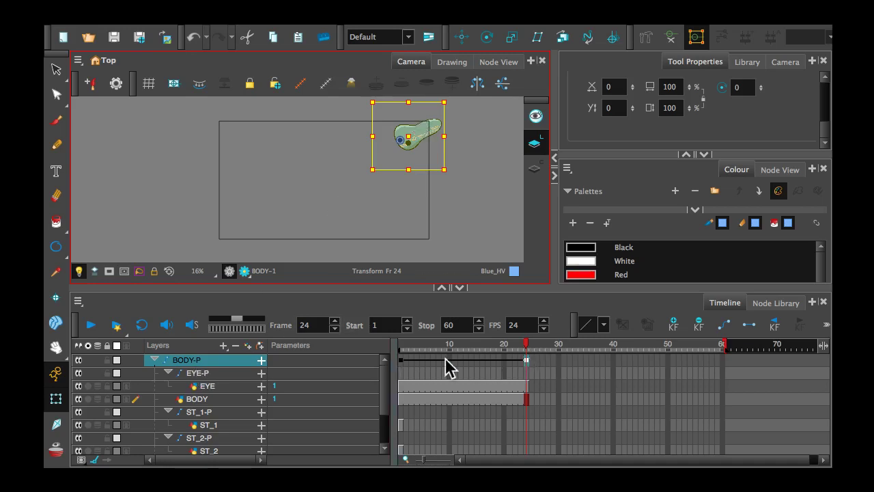
- Scrub through BODY-P's motion and duplicate its frame 1 pose as a keyframe at frame 14
mouse_move(524, 349)
left_mouse_down()
mouse_move(362, 375)
mouse_move(537, 351)
mouse_move(362, 371)
mouse_move(453, 351)
mouse_move(523, 353)
mouse_move(450, 365)
mouse_move(389, 362)
mouse_move(498, 358)
mouse_move(396, 384)
left_mouse_up()
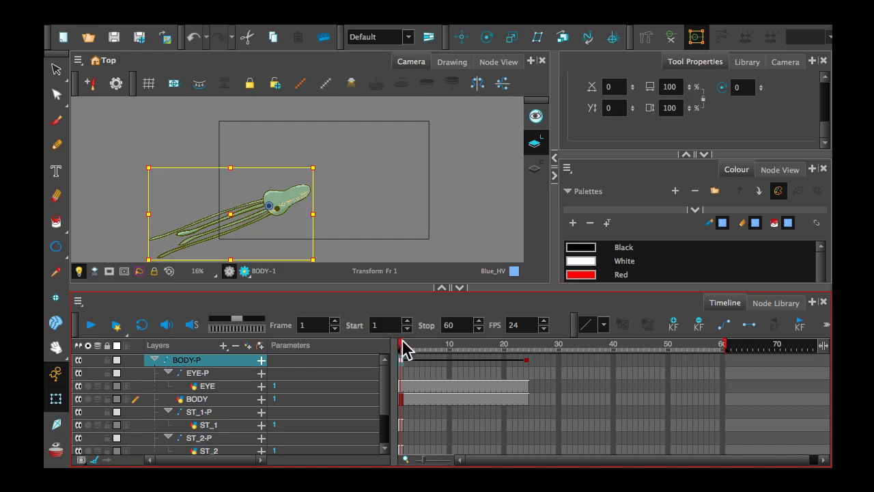
left_click_drag(401, 342, 465, 352)
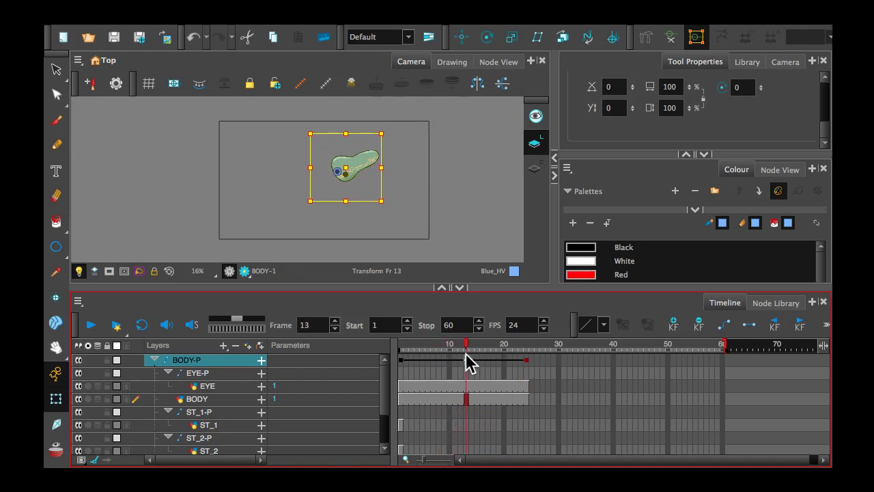
left_click(466, 359)
left_click(401, 360)
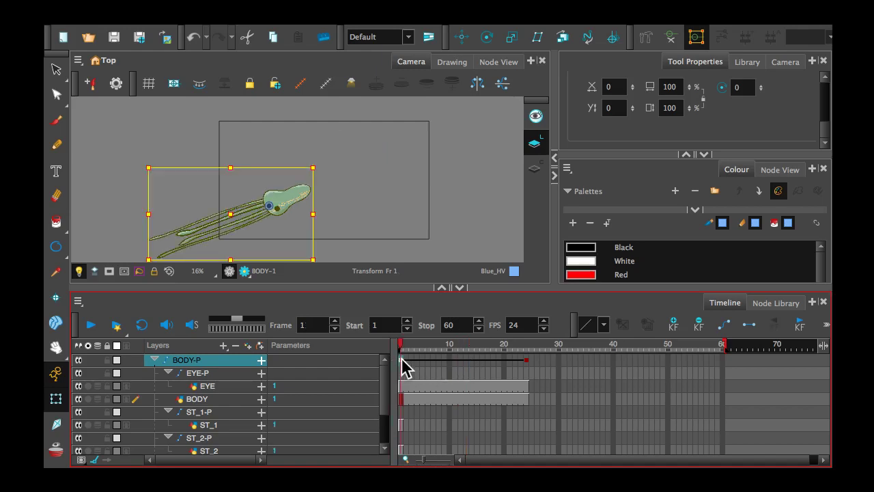
left_click(474, 358)
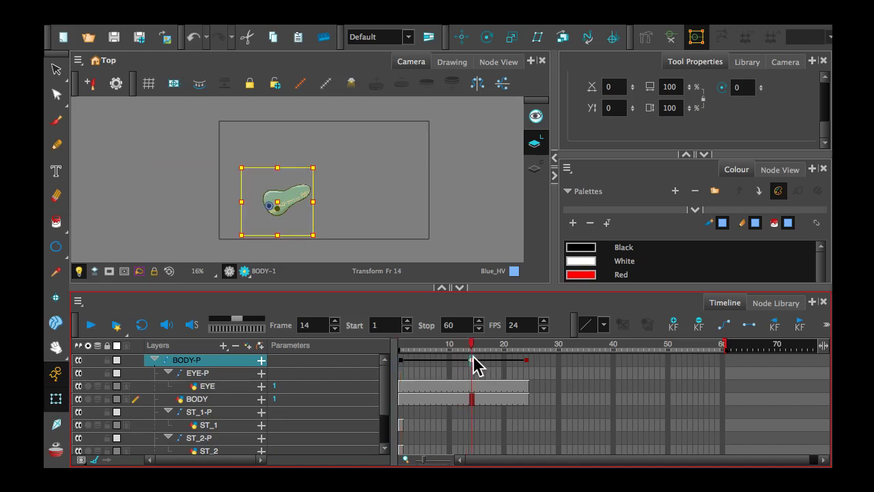
- Select BODY-P's motion from frame 14 to 24 and apply the ease preset that starts steep and flattens at the end
left_click(427, 347)
left_click_drag(428, 353, 476, 368)
left_click(527, 361, "shift")
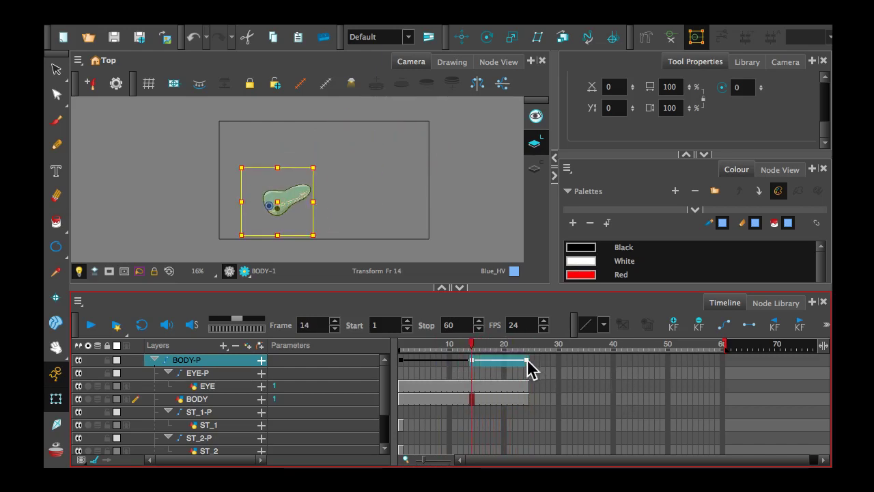
left_click(603, 324)
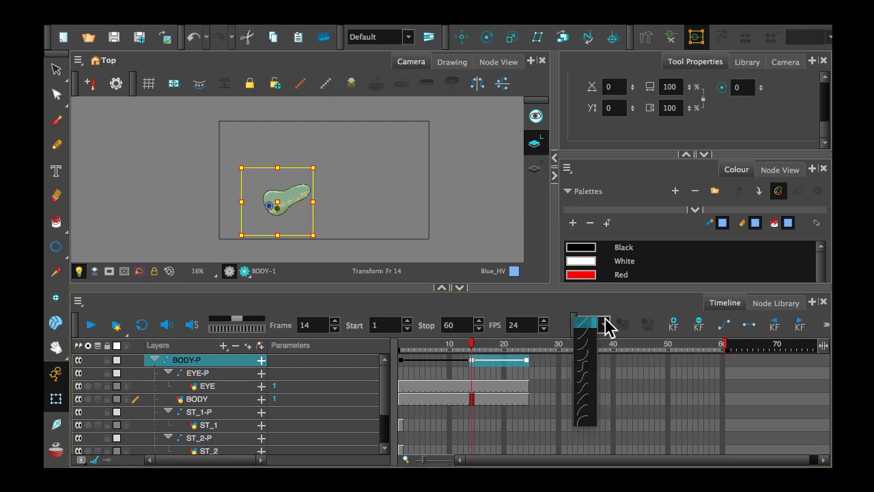
left_click(584, 422)
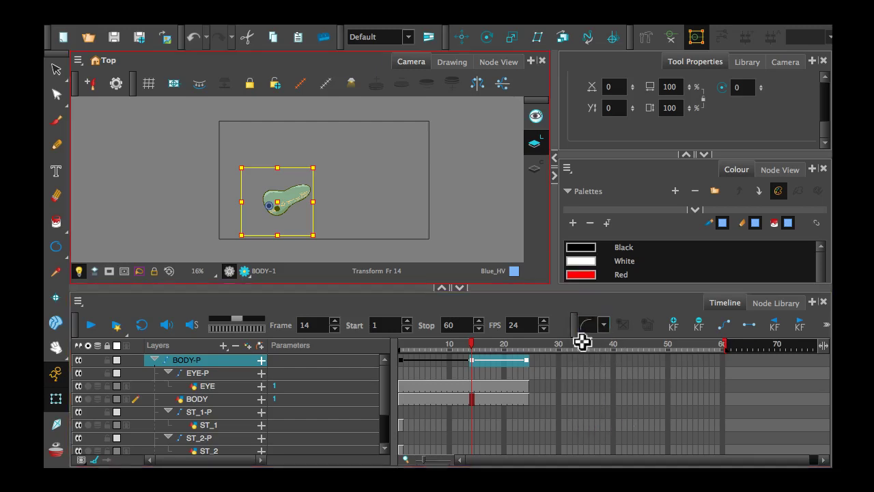
- Return to frame 1, select the ST_1 drawing, and bring the four tentacle drawing nodes into close view in the Node View
left_click_drag(424, 352, 394, 387)
left_click(401, 423)
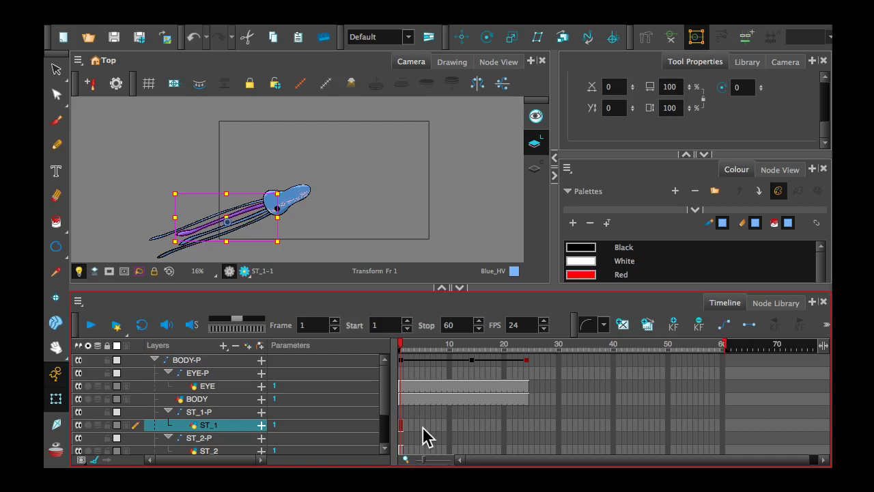
scroll(498, 414, "down", 3)
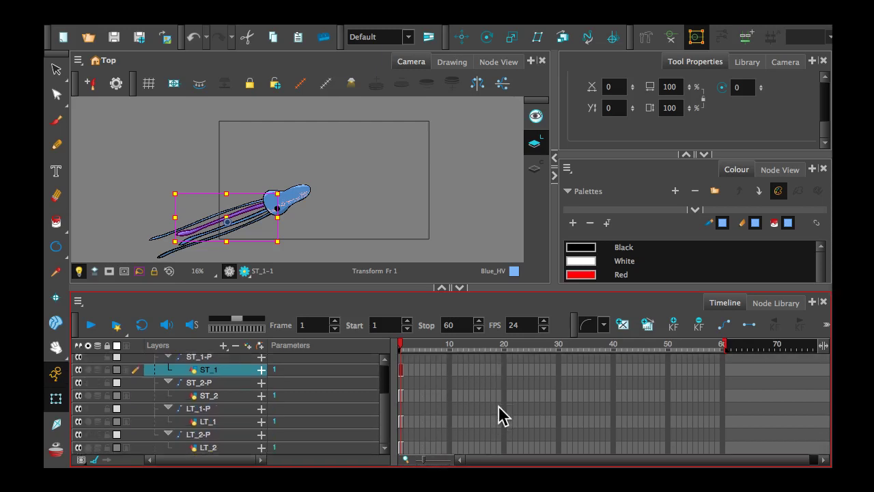
scroll(506, 410, "up", 1)
scroll(505, 410, "down", 2)
left_click(497, 68)
scroll(407, 156, "down", 3)
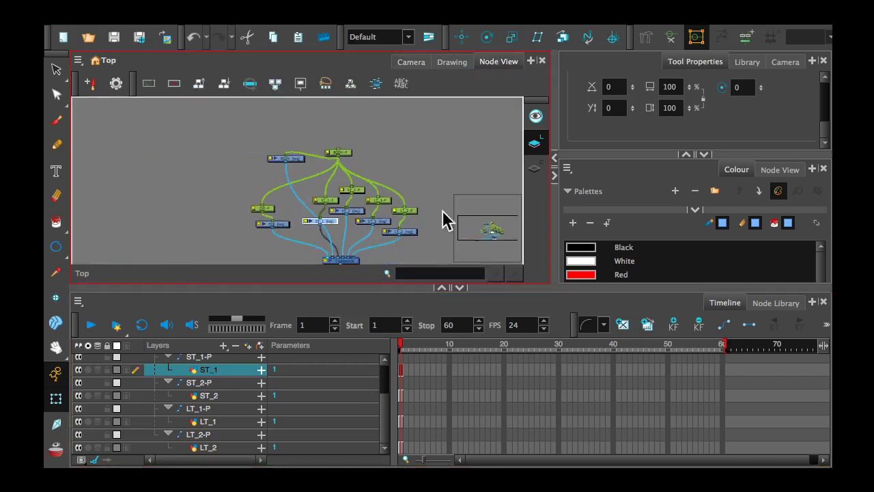
scroll(410, 198, "up", 6)
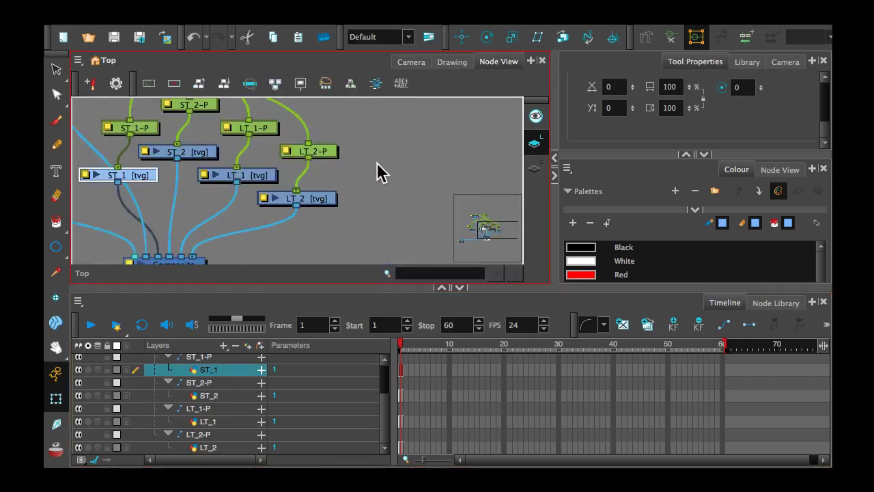
- Select the ST_1, ST_2, LT_1 and LT_2 drawing nodes together and shift them slightly farther below their pegs
left_click(403, 345)
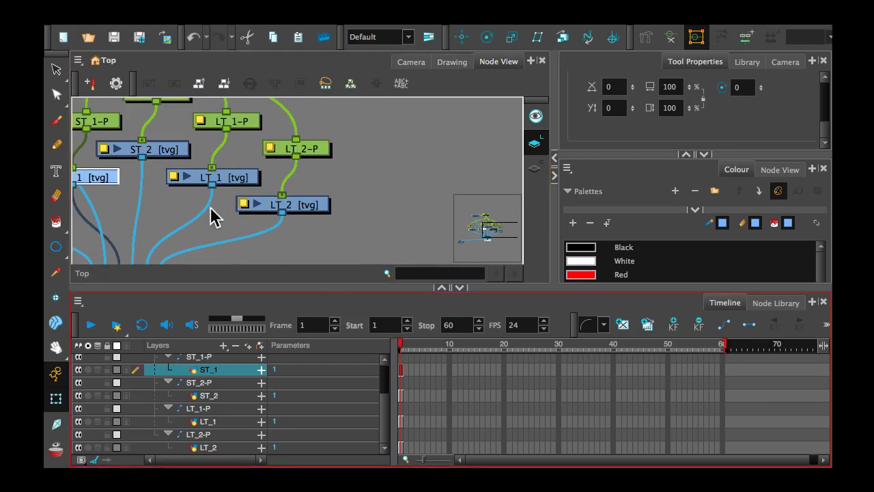
left_click(108, 177)
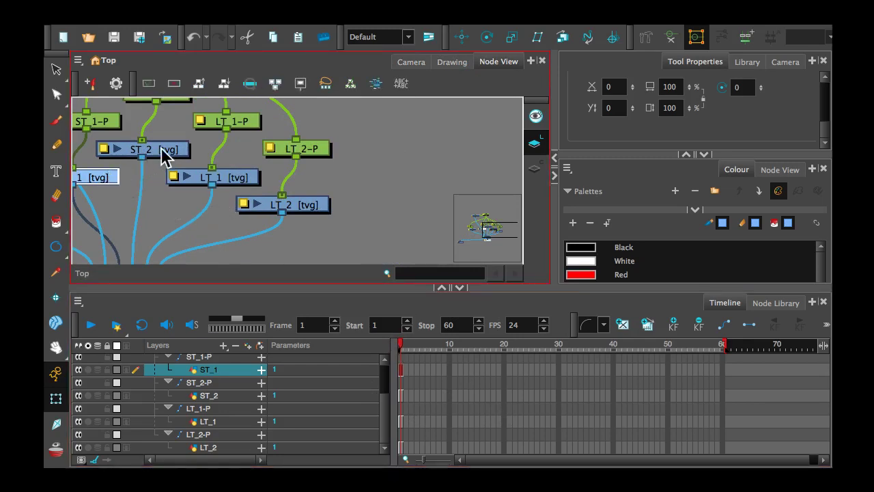
left_click(164, 152)
left_click(239, 179)
left_click_drag(370, 230, 108, 196)
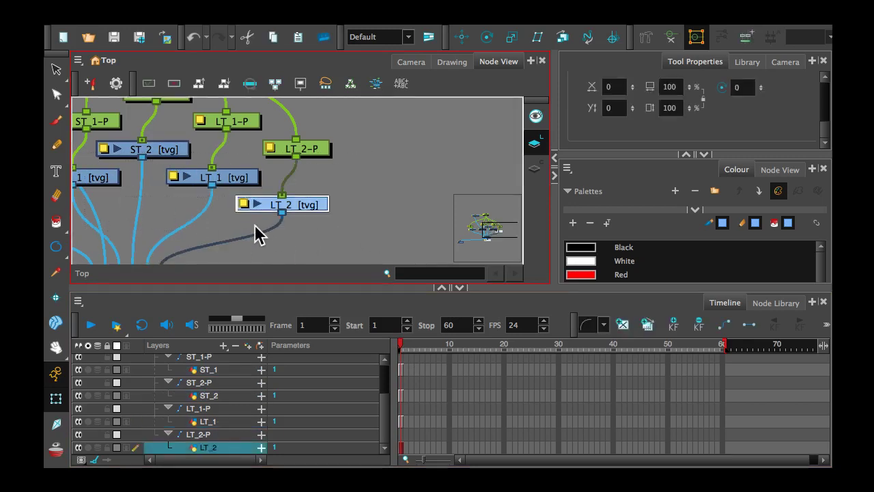
left_click_drag(250, 228, 104, 158)
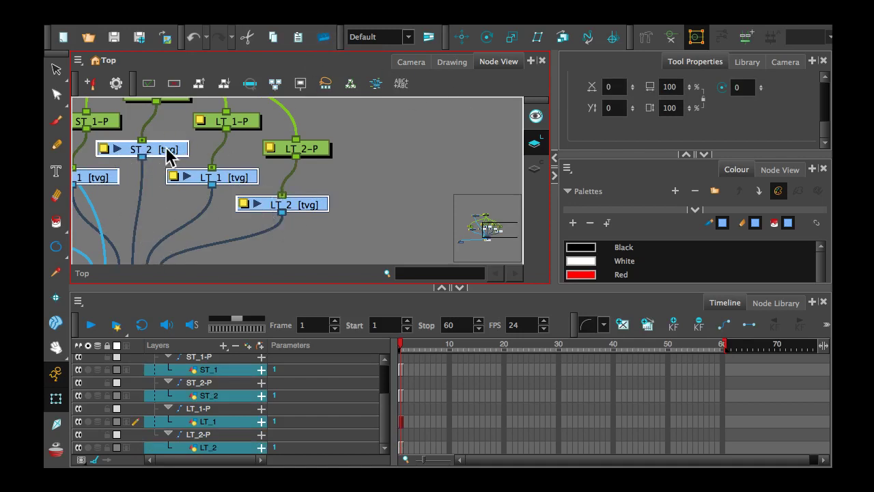
mouse_move(166, 147)
left_mouse_down()
mouse_move(170, 166)
mouse_move(166, 158)
left_mouse_up()
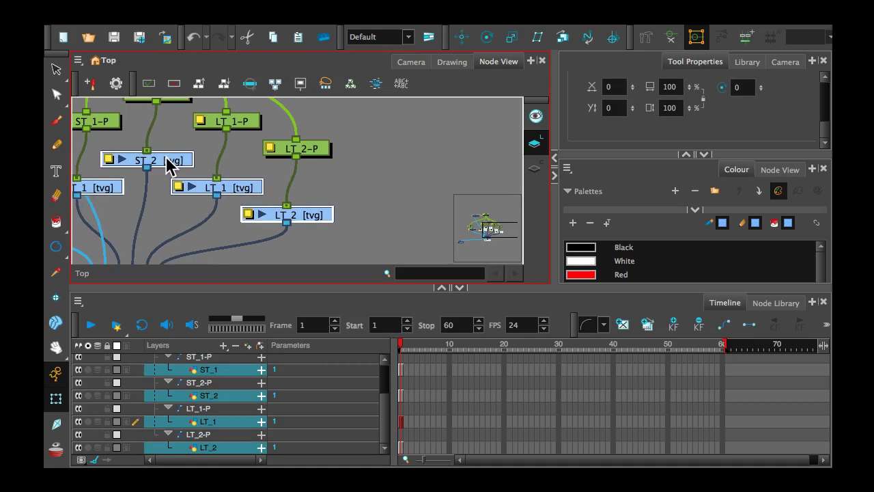
- In the Camera view, extend the exposure of the four selected tentacle drawings to frame 24
left_click(410, 62)
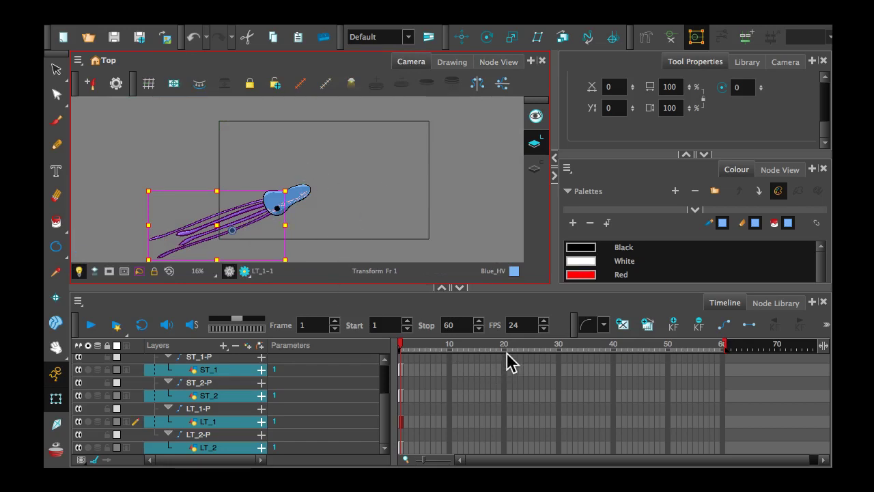
scroll(507, 353, "up", 4)
scroll(535, 425, "down", 1)
scroll(529, 400, "up", 1)
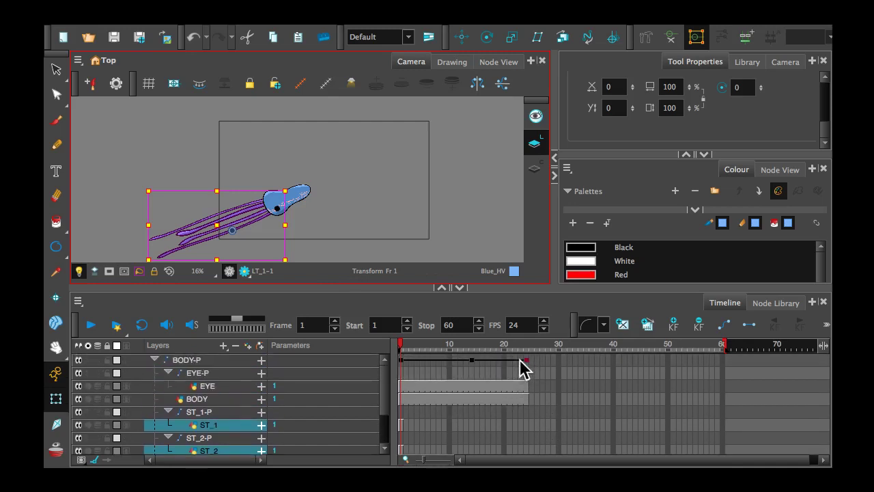
left_click(527, 344)
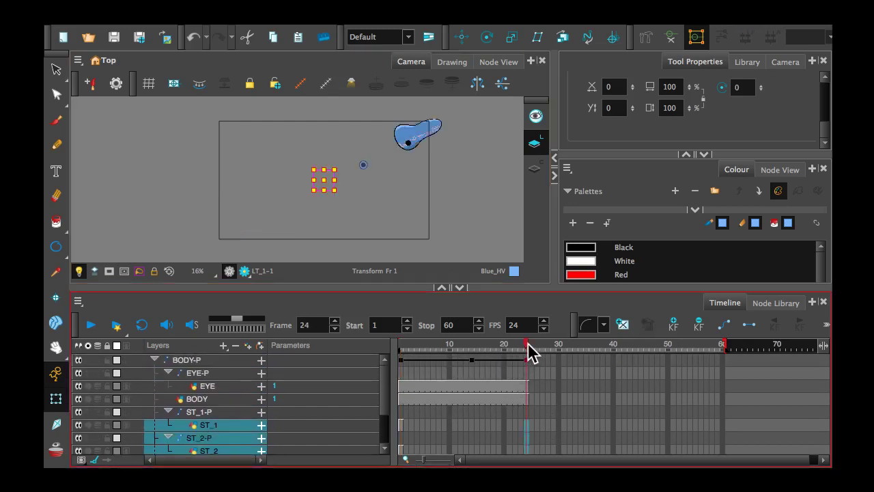
scroll(544, 400, "down", 4)
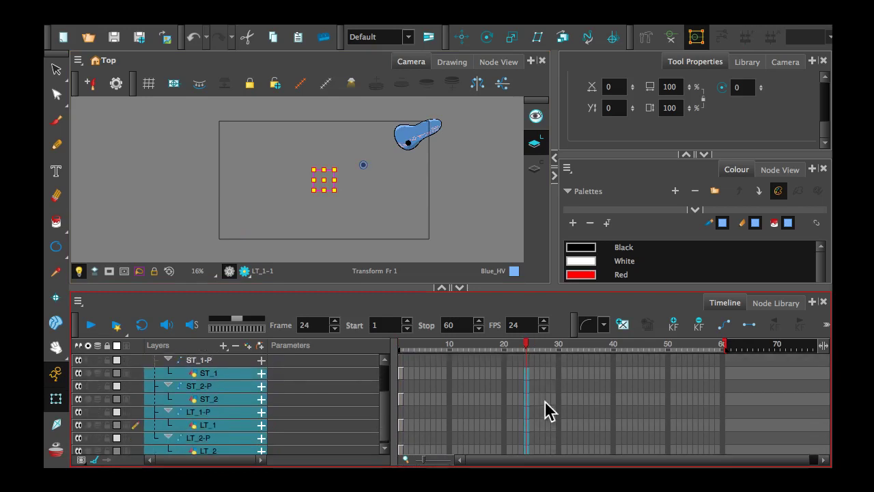
scroll(544, 399, "up", 4)
scroll(544, 400, "down", 4)
scroll(545, 400, "up", 3)
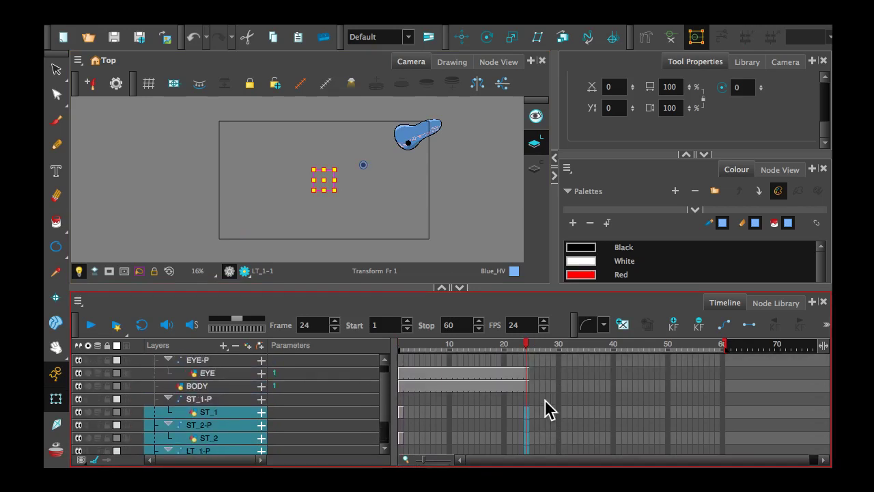
scroll(545, 399, "down", 3)
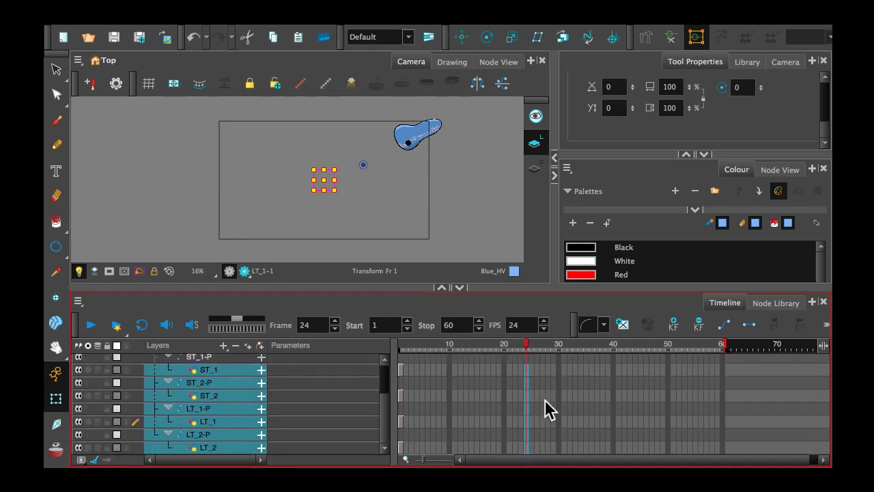
key("F5")
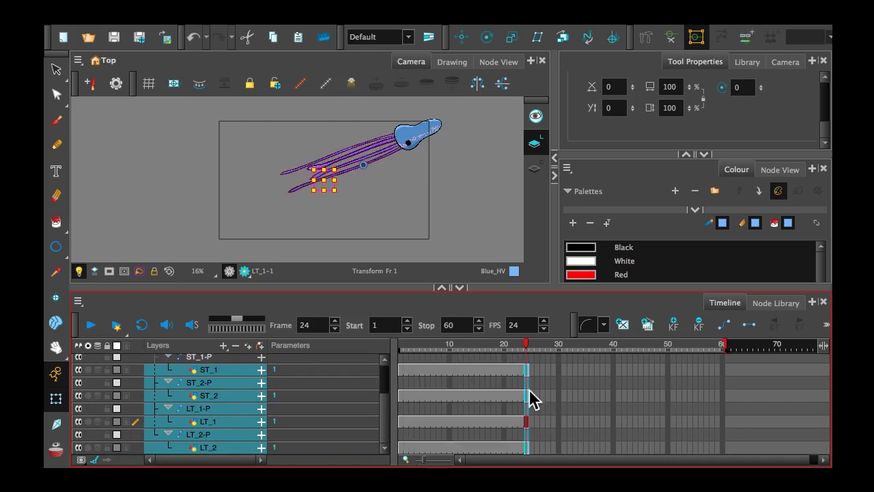
- Scrub back to frame 16 and duplicate the ST_1, ST_2, LT_1 and LT_2 drawings there
left_click_drag(529, 348, 485, 379)
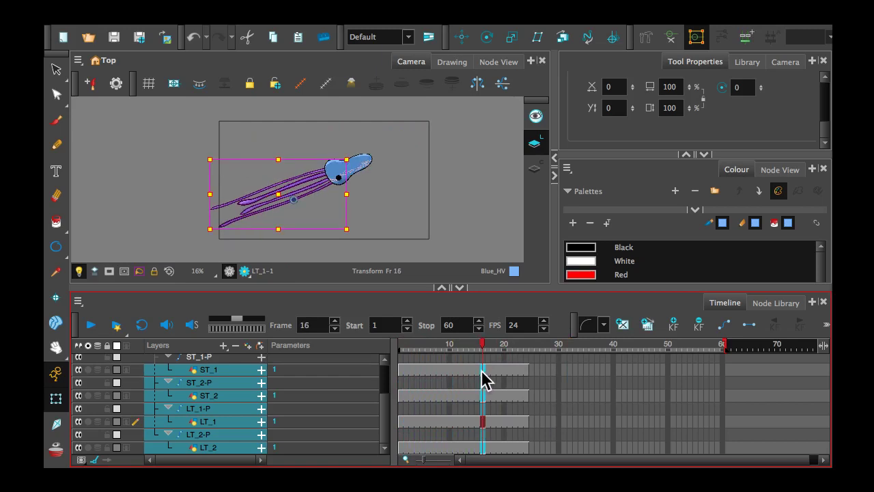
scroll(483, 379, "up", 3)
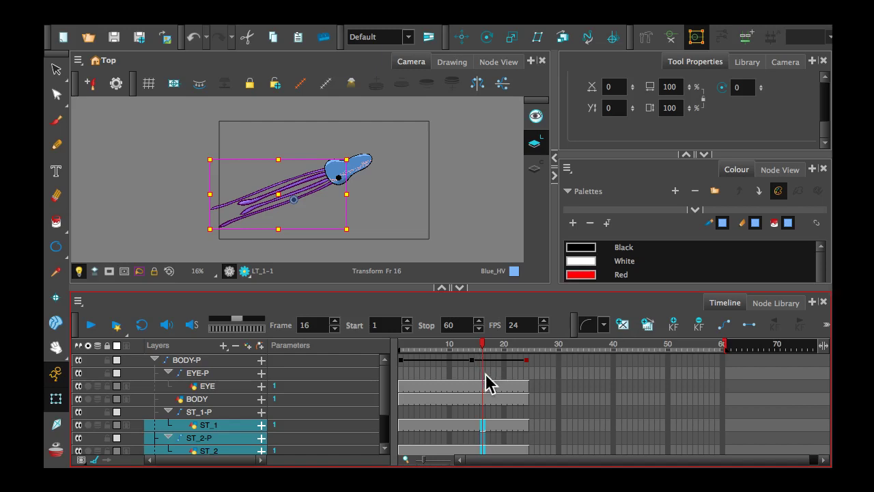
scroll(287, 418, "down", 1)
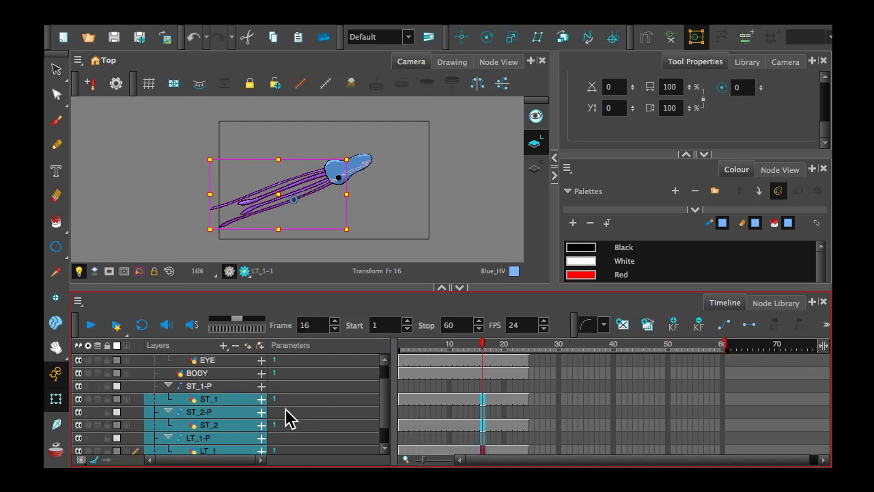
scroll(219, 390, "down", 1)
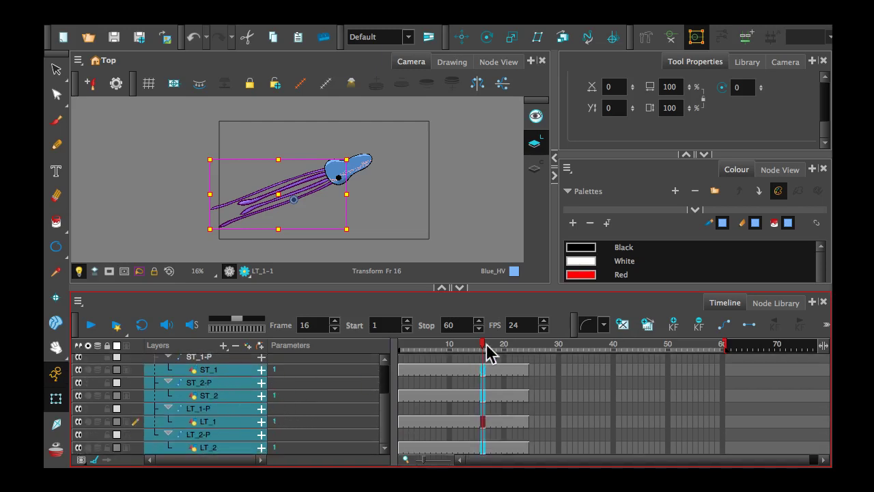
left_click(647, 325)
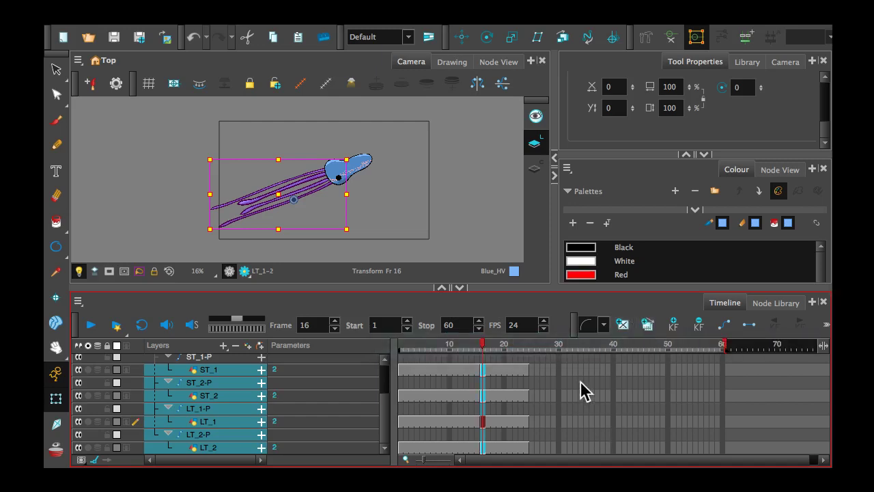
- Compare the tentacle drawing cells with BODY-P's keyframes, collapse EYE-P, and undo the frame 16 drawing duplication
scroll(581, 391, "up", 1)
scroll(577, 391, "down", 1)
scroll(573, 391, "up", 3)
scroll(572, 390, "down", 3)
left_click(544, 383)
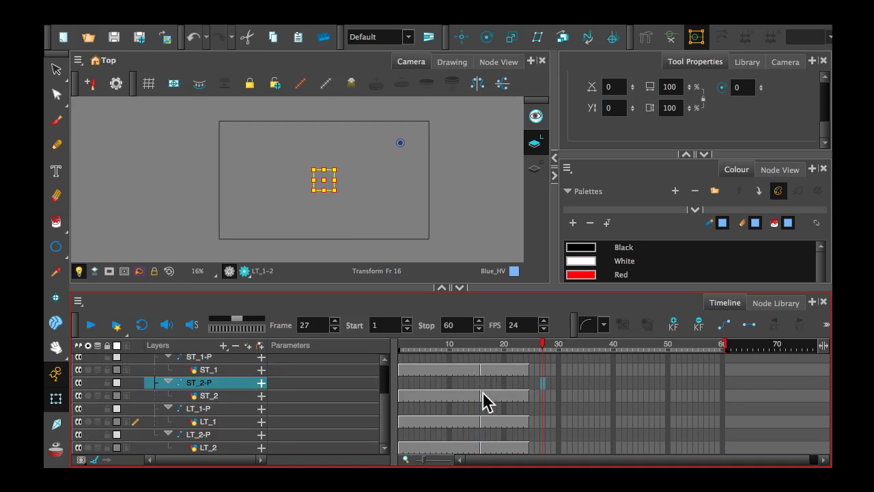
scroll(482, 403, "up", 3)
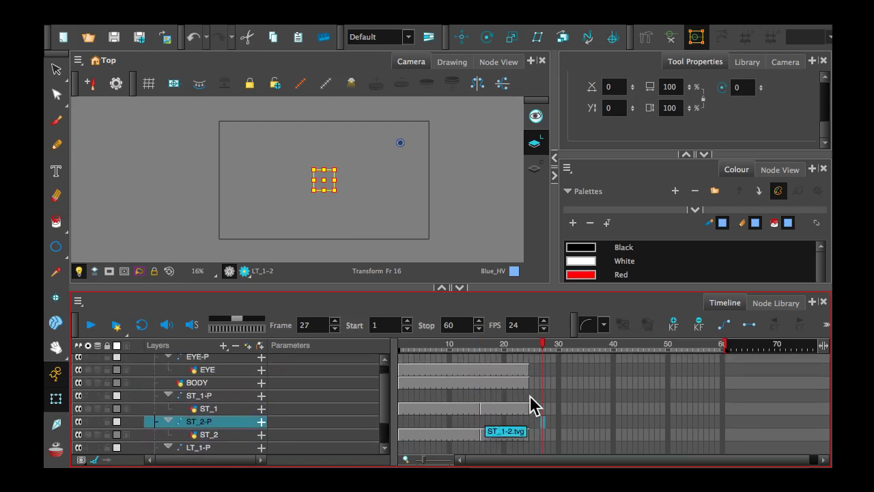
left_click(166, 355)
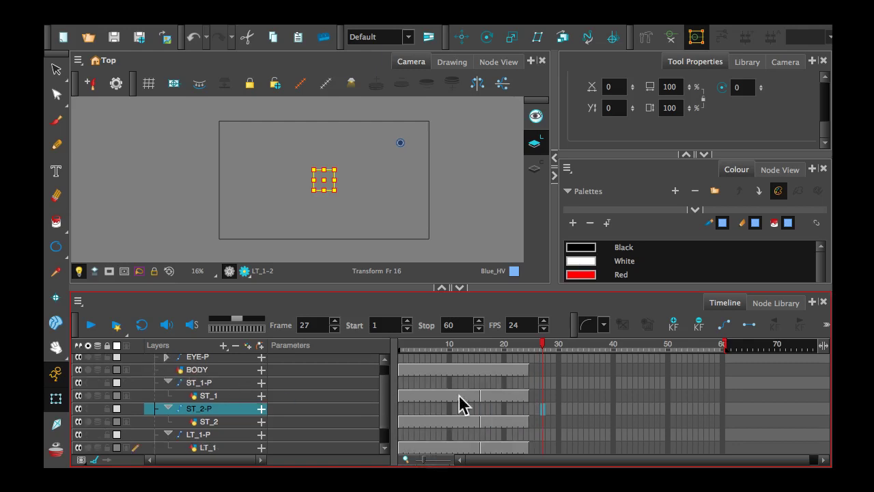
scroll(506, 403, "up", 2)
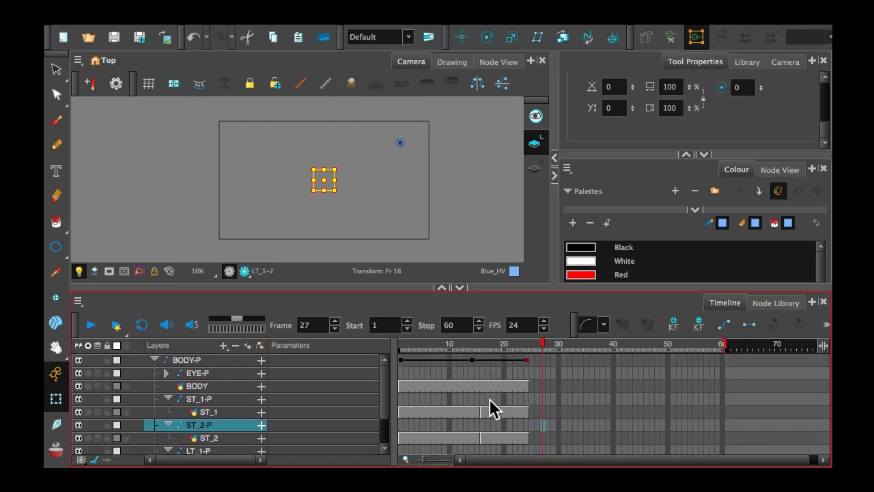
scroll(489, 398, "down", 3)
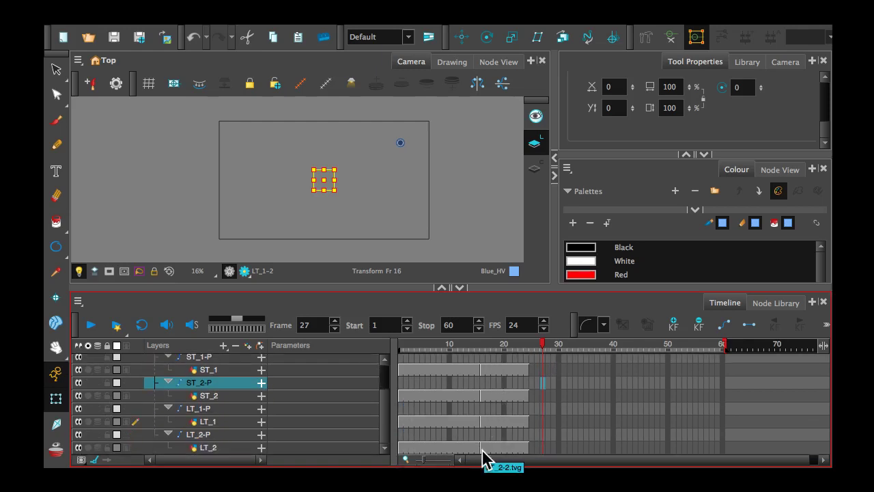
key("ctrl+z")
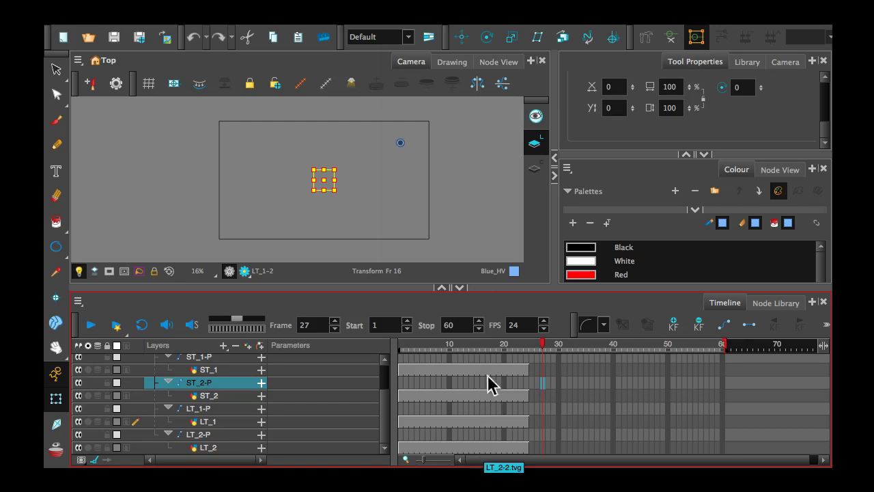
- Reselect the four tentacle drawing nodes together and duplicate their drawings at frame 16
left_click(492, 63)
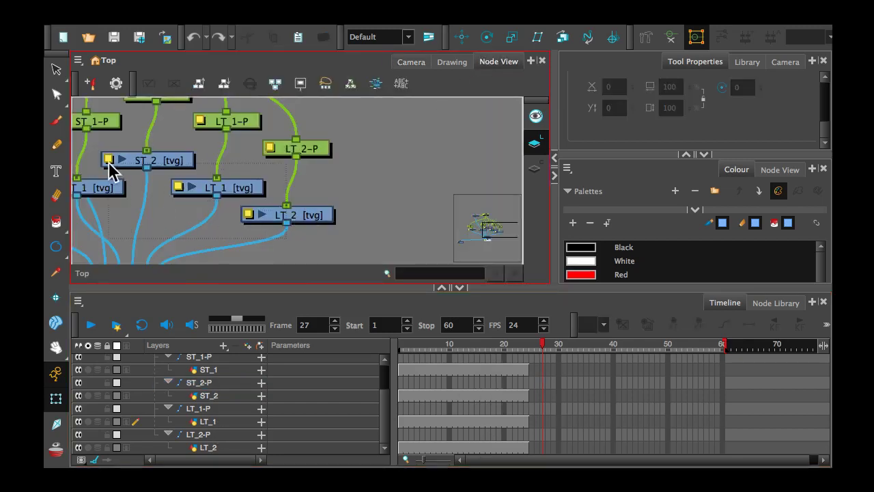
key("ctrl+a")
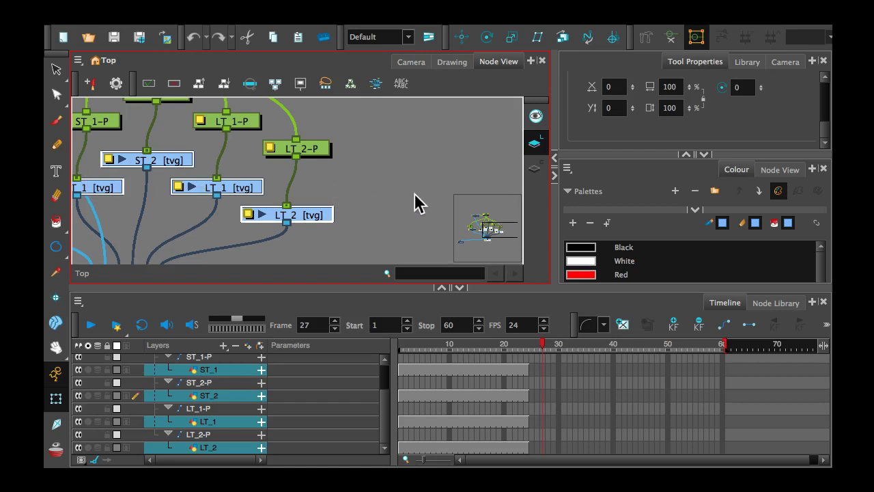
left_click(416, 62)
left_click(471, 348)
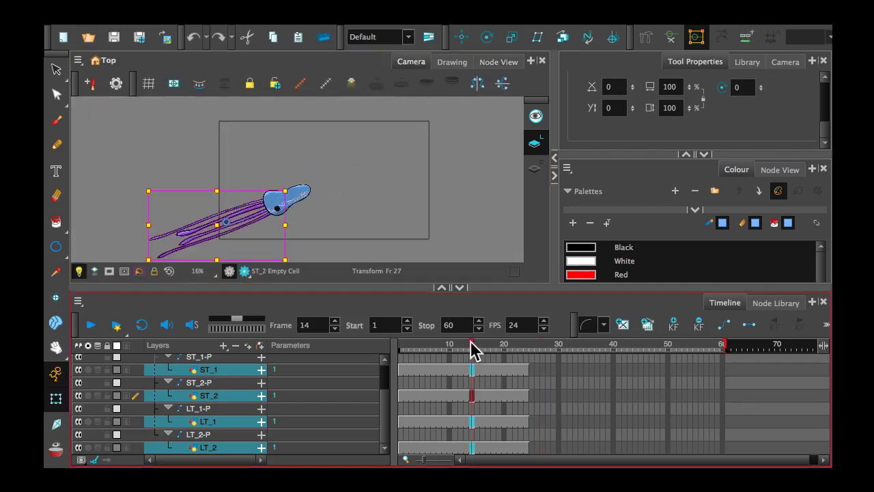
left_click_drag(472, 343, 481, 343)
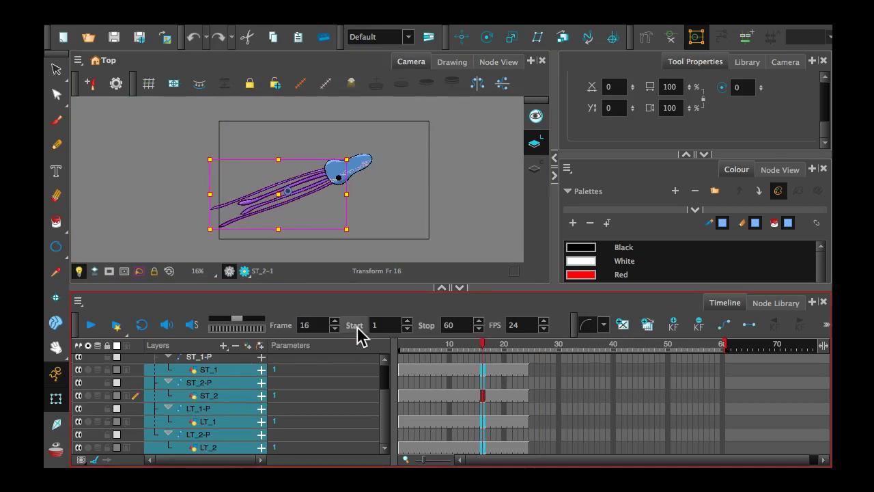
left_click(651, 325)
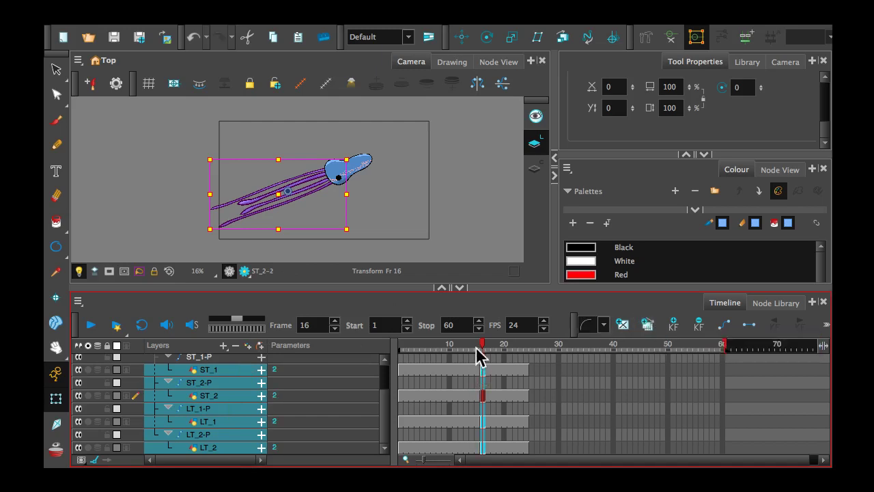
- Create new empty drawings at frame 2 for the four selected tentacle layers and clear the multi-layer selection
mouse_move(479, 352)
left_mouse_down()
mouse_move(398, 355)
mouse_move(409, 357)
left_mouse_up()
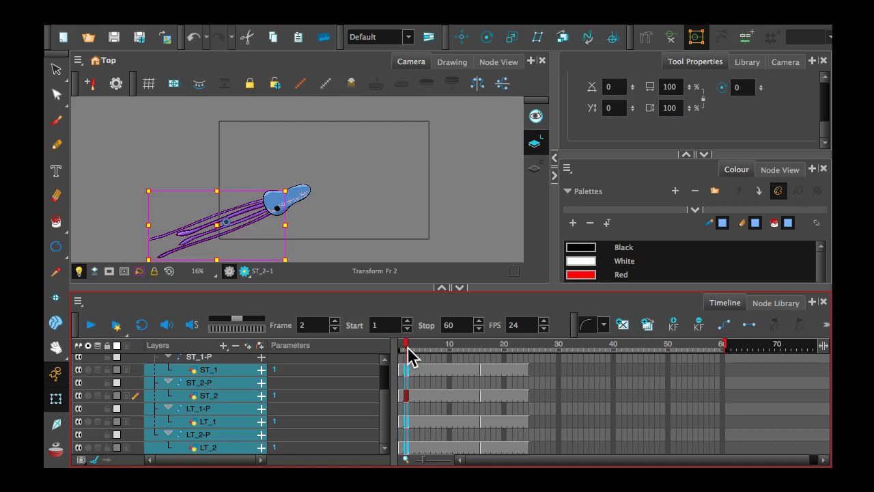
left_click(623, 325)
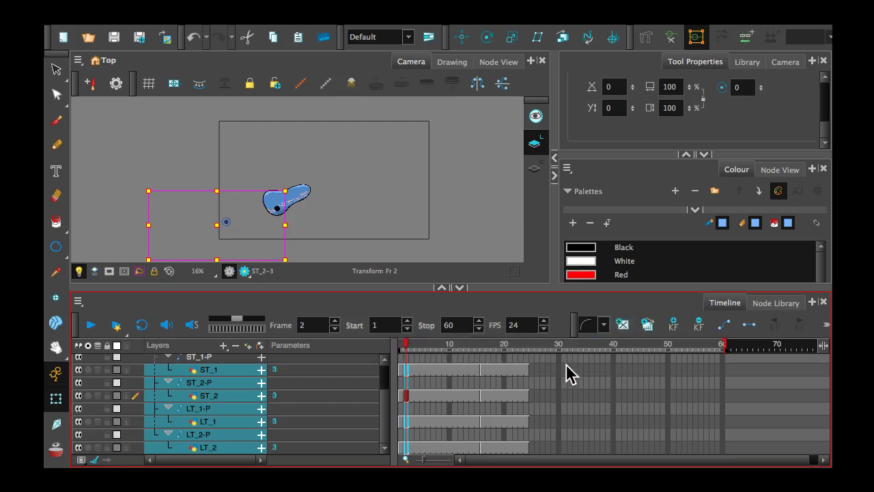
left_click(543, 375)
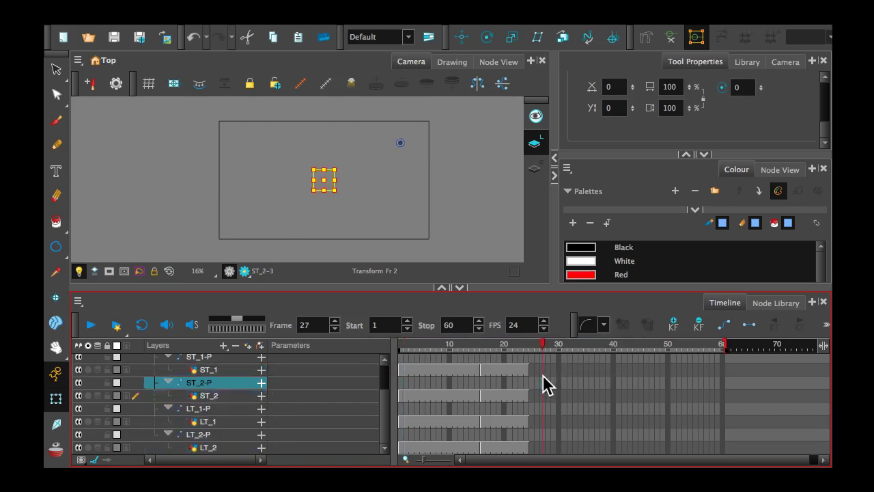
- Compare the squid's tentacle drawings at frames 1, 2 and 16 with the ST_1 layer selected
left_click(407, 372)
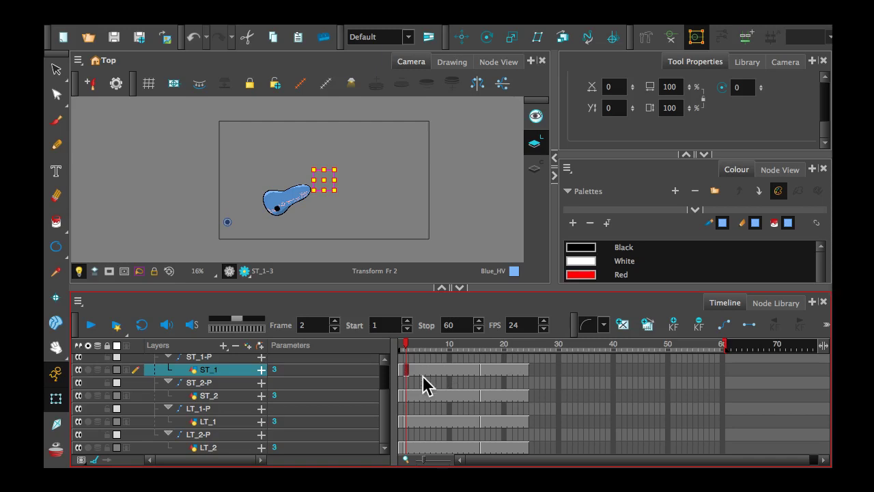
left_click_drag(406, 340, 395, 341)
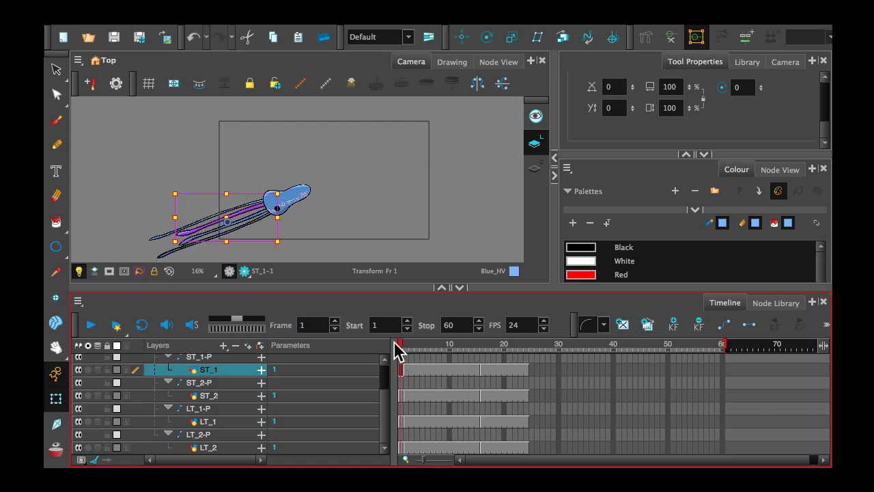
scroll(273, 219, "up", 4)
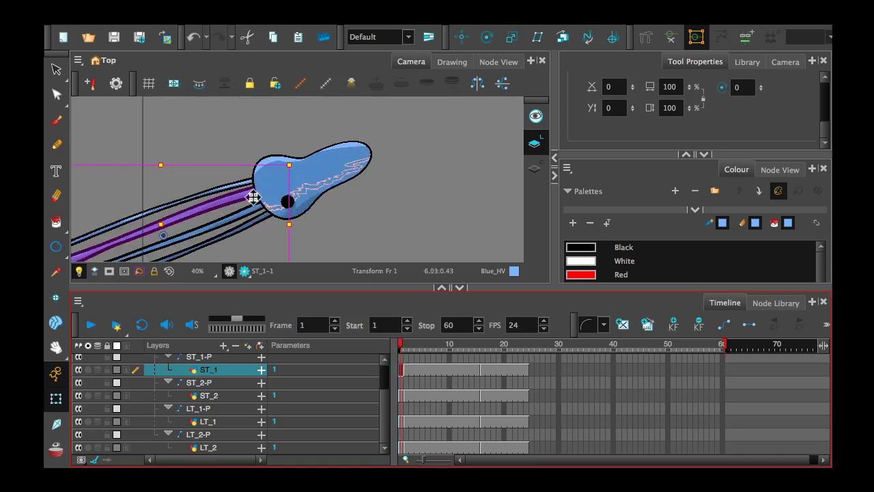
scroll(253, 197, "up", 1)
scroll(232, 206, "down", 1)
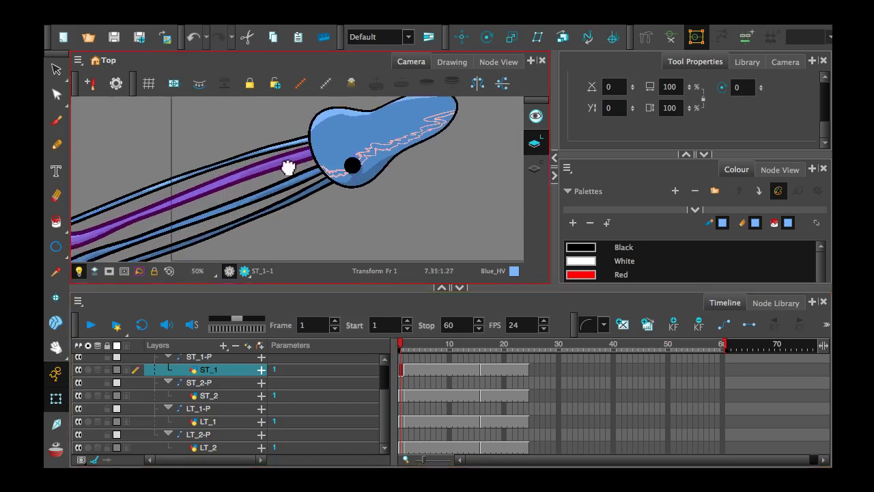
left_click_drag(289, 166, 321, 166)
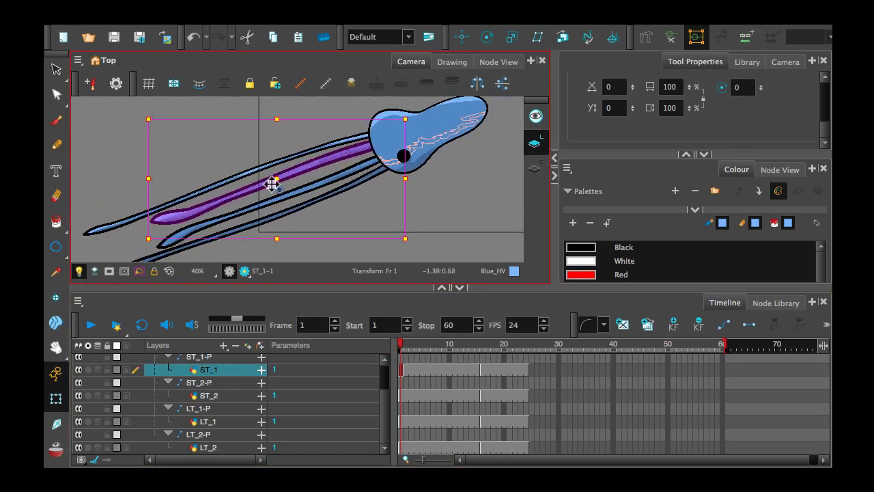
left_click(407, 343)
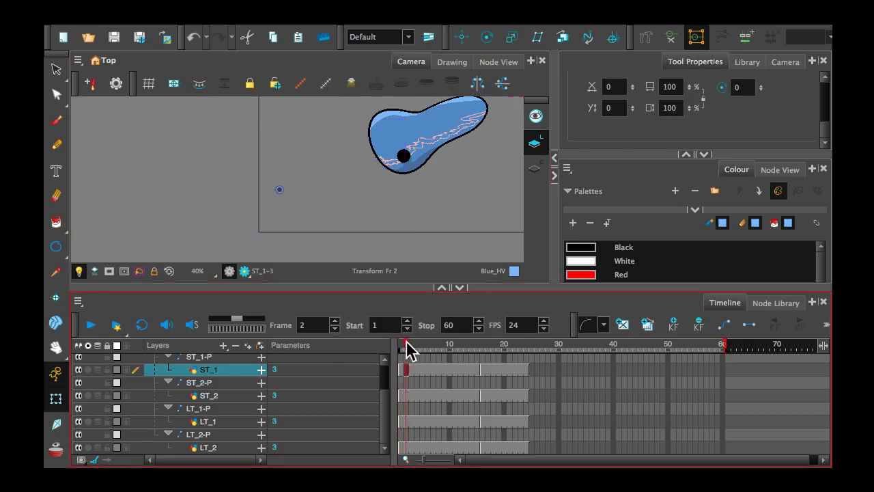
scroll(464, 188, "down", 3)
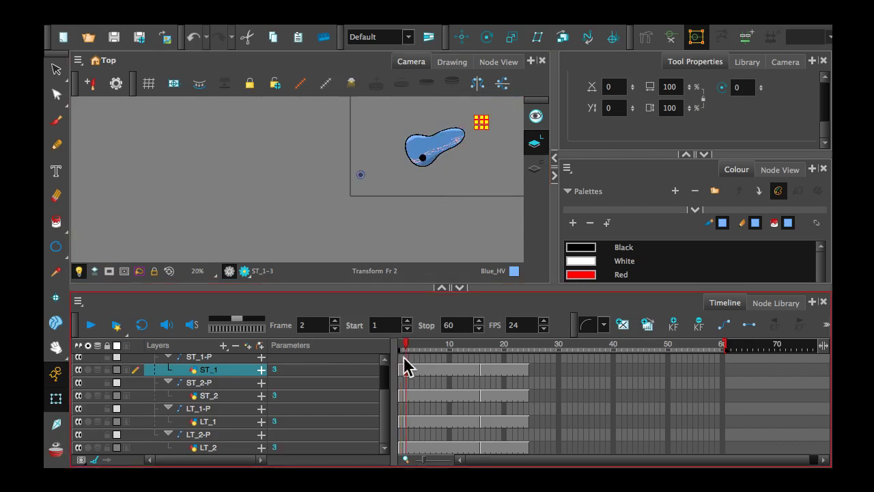
left_click_drag(406, 347, 486, 357)
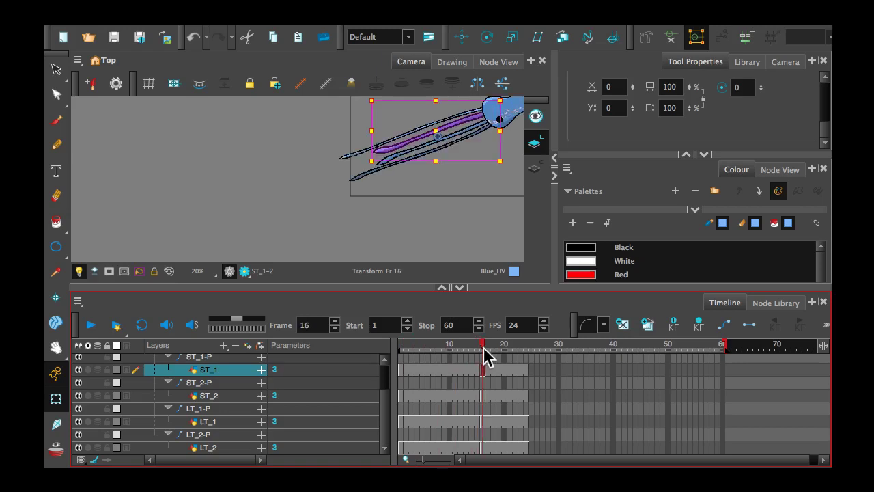
key("space")
left_click_drag(478, 168, 353, 200)
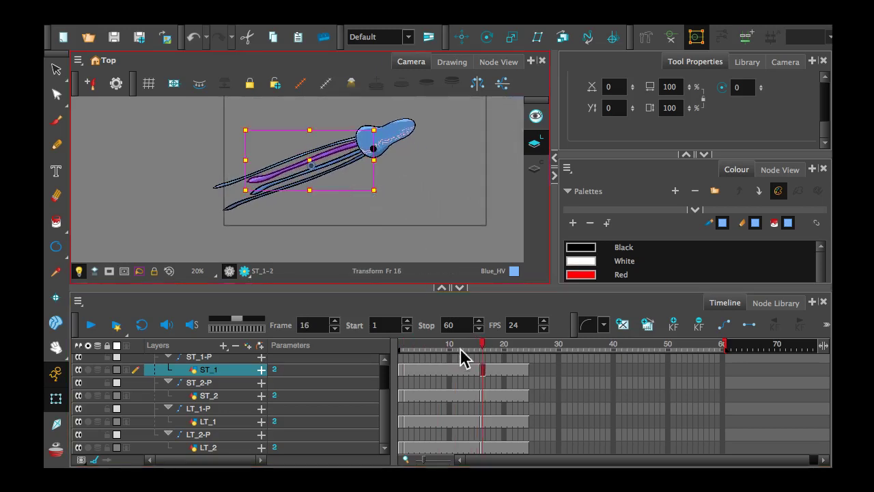
left_click_drag(481, 345, 401, 350)
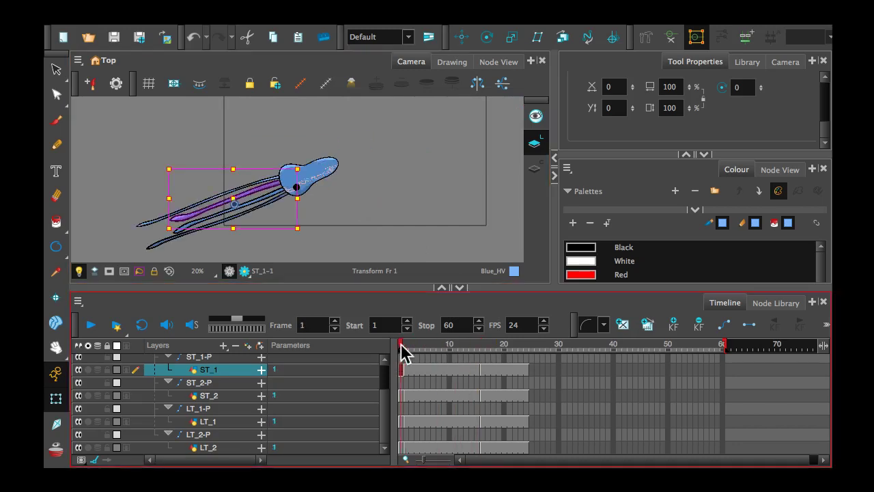
- Turn on onion skinning for the ST_1 layer and move the playhead to frame 11
mouse_move(396, 345)
left_mouse_down()
mouse_move(482, 346)
mouse_move(495, 335)
mouse_move(488, 348)
mouse_move(396, 357)
mouse_move(500, 351)
mouse_move(417, 355)
mouse_move(428, 354)
mouse_move(399, 340)
left_mouse_up()
left_click(54, 449)
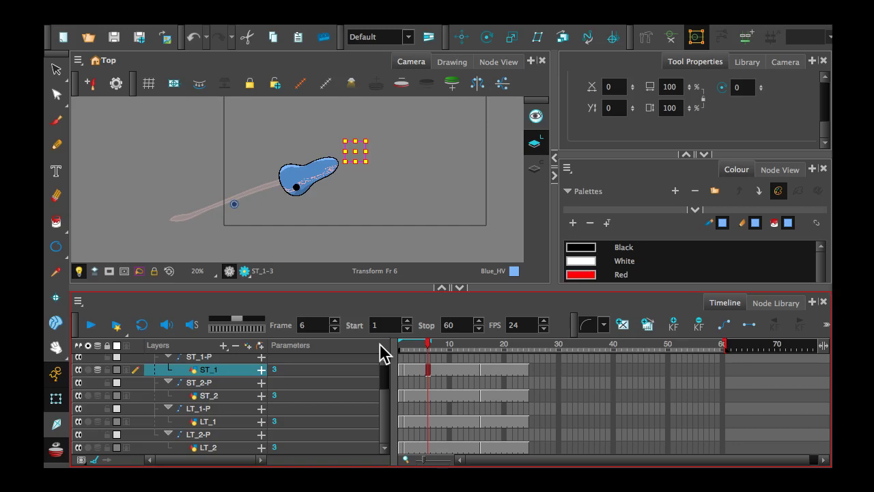
scroll(444, 361, "up", 1)
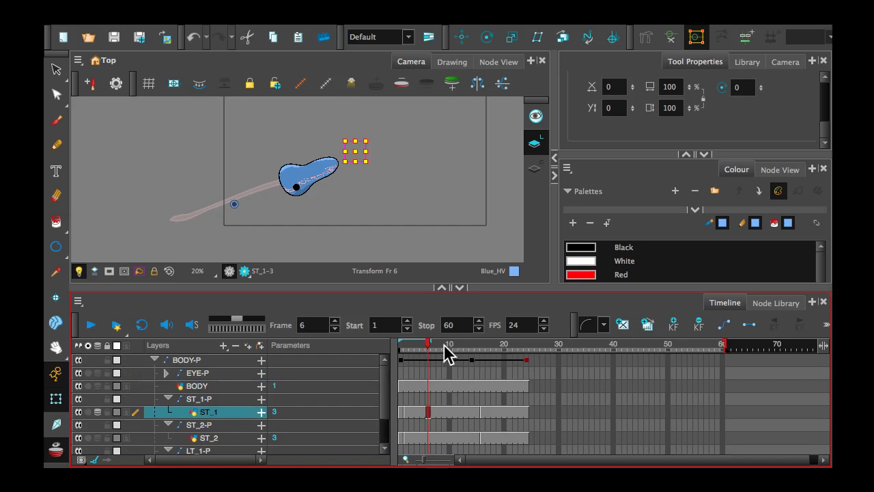
left_click_drag(428, 349, 476, 351)
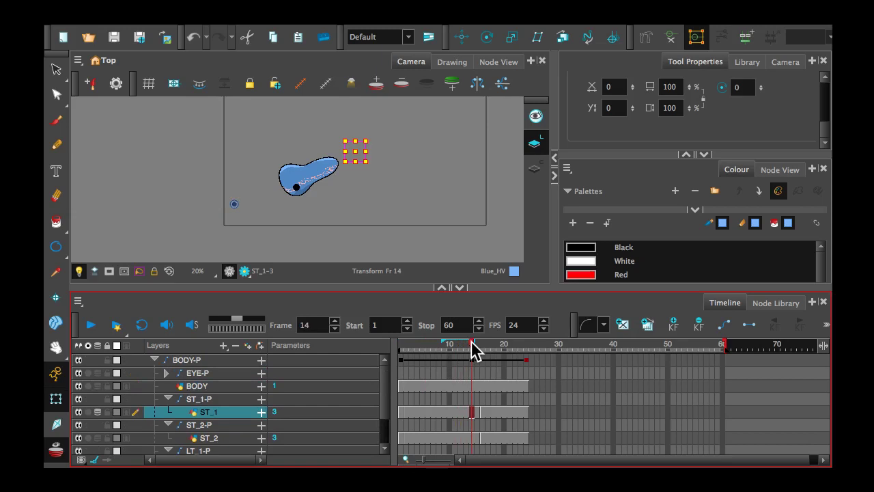
left_click_drag(476, 350, 455, 347)
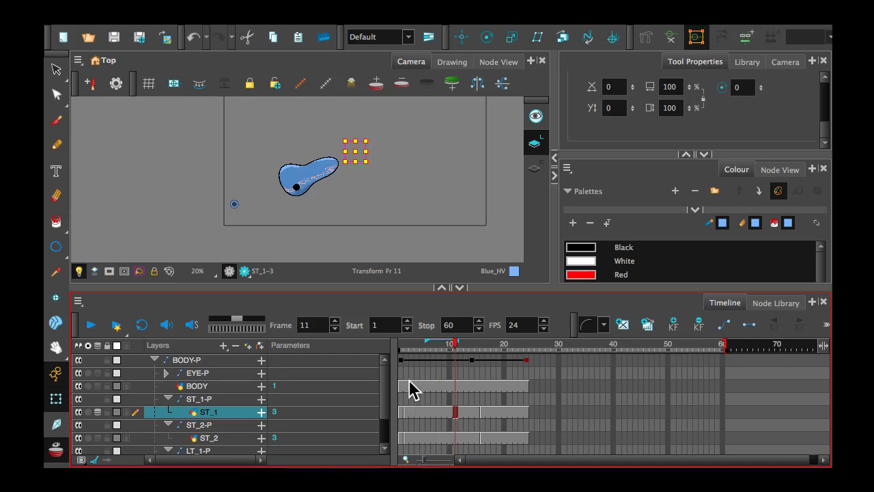
- Create a new empty drawing at frame 11 on the ST_1 layer and reselect that drawing cell
scroll(439, 362, "up", 2)
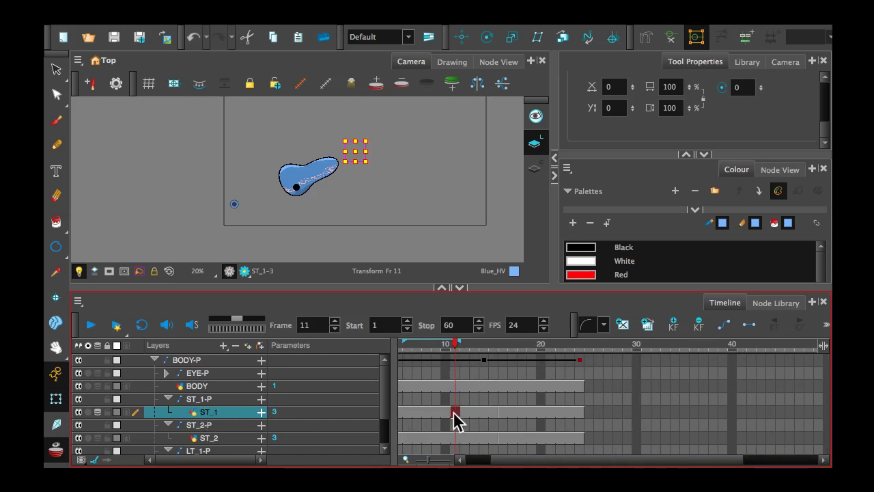
left_click(624, 328)
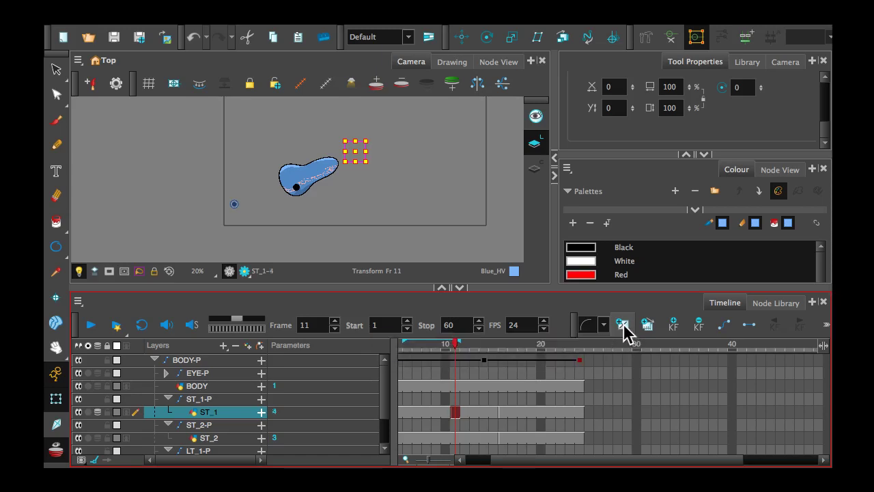
left_click(465, 402)
left_click(455, 412)
left_click(457, 405)
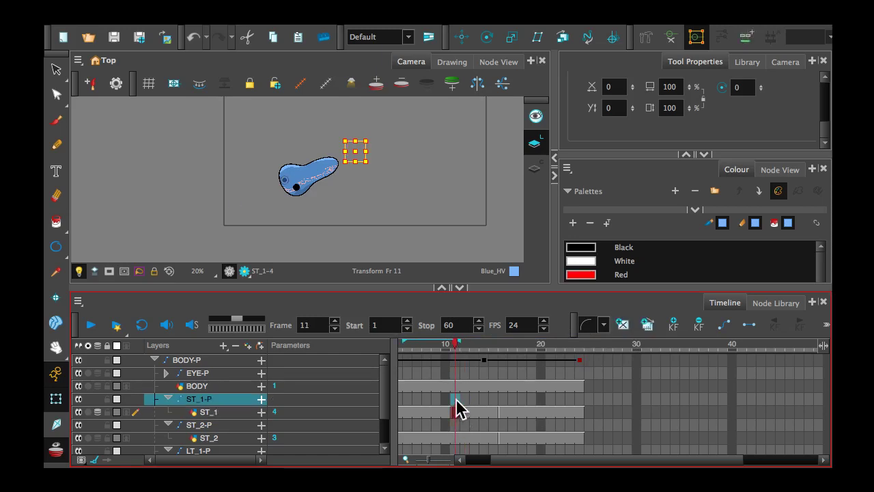
left_click(455, 412)
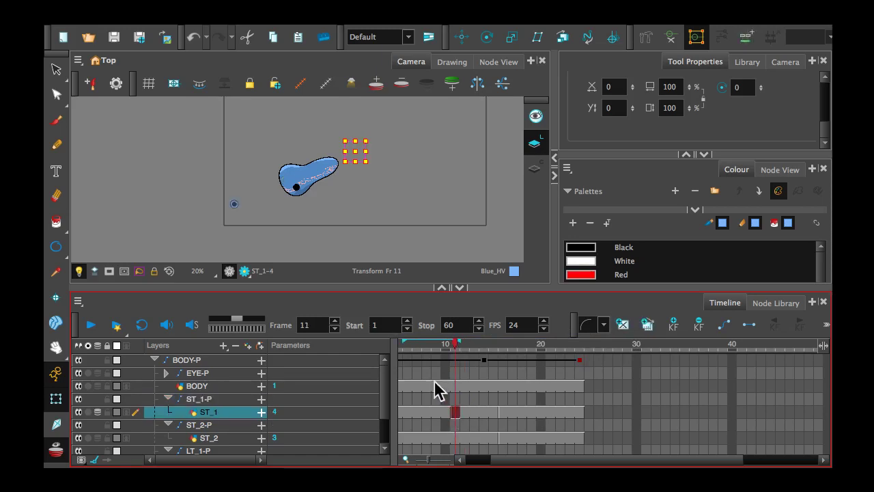
- Extend the onion skin range back to frame 1 and forward to about frame 13
left_click_drag(515, 455, 461, 366)
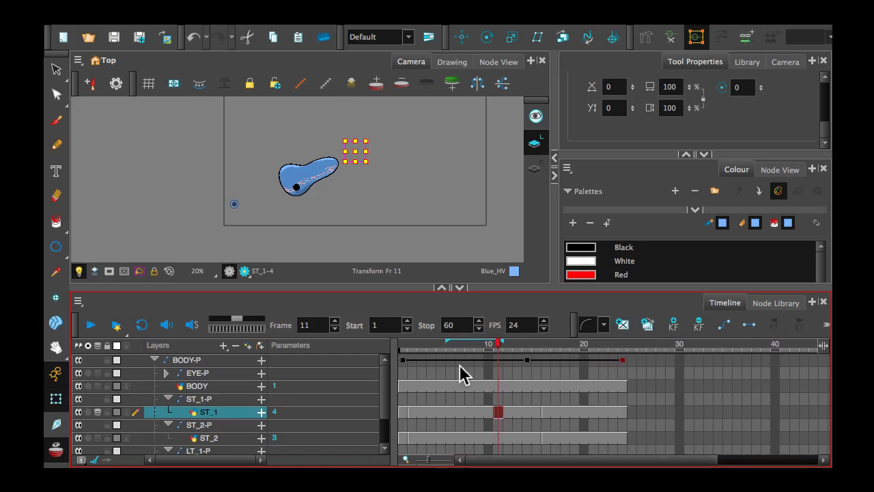
mouse_move(505, 348)
left_mouse_down()
mouse_move(513, 340)
mouse_move(576, 345)
mouse_move(543, 345)
left_mouse_up()
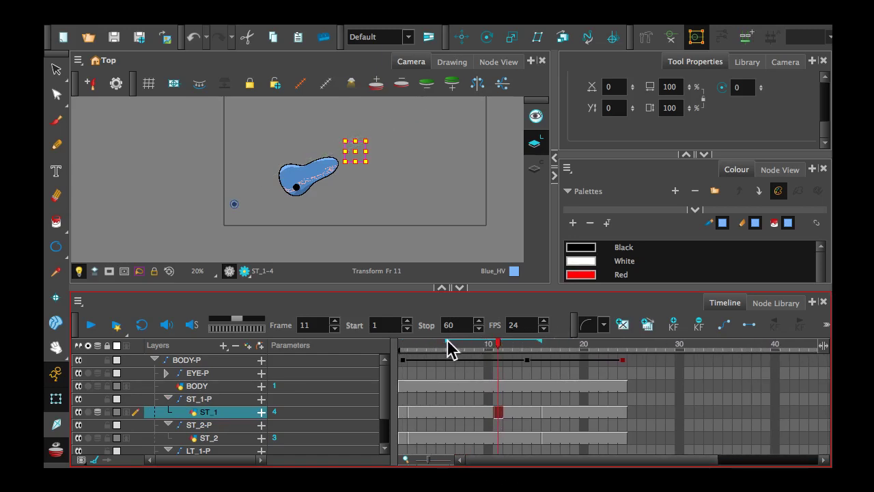
left_click_drag(449, 347, 385, 346)
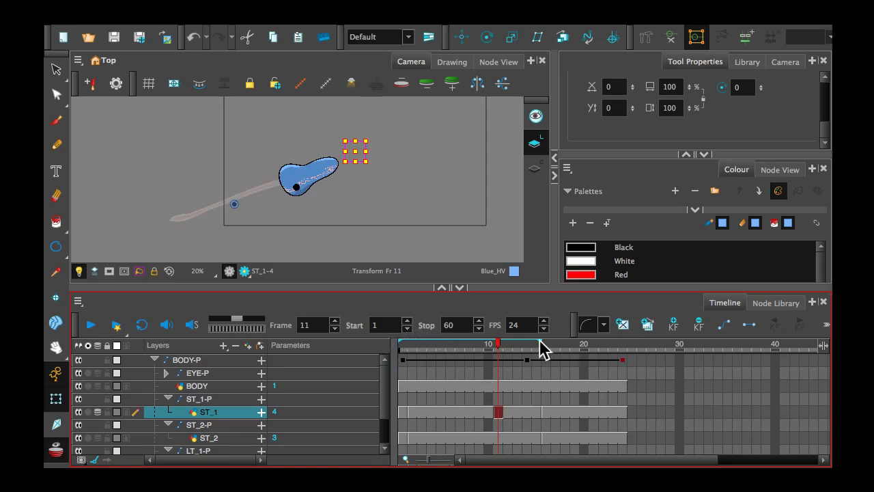
left_click_drag(540, 340, 517, 344)
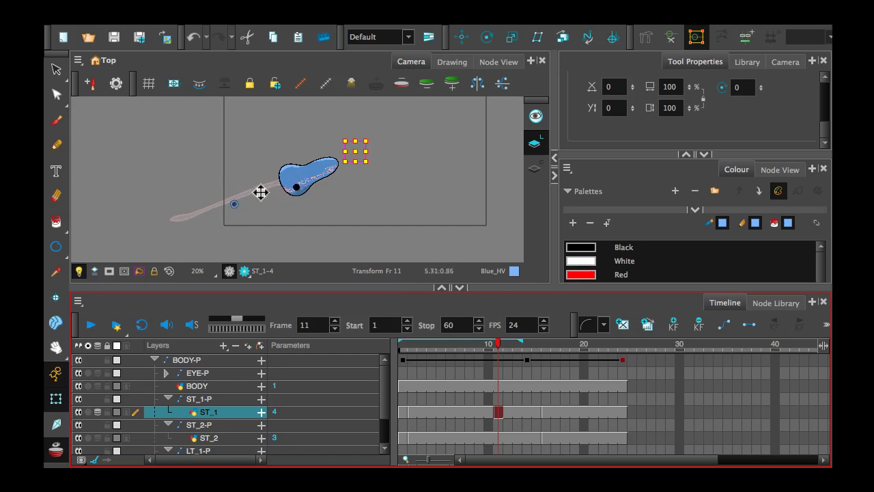
- Choose the Pencil tool for ST_1's frame 11 drawing, enlarge the camera view area, and pick the black Vectorized Line colour
left_click(198, 399)
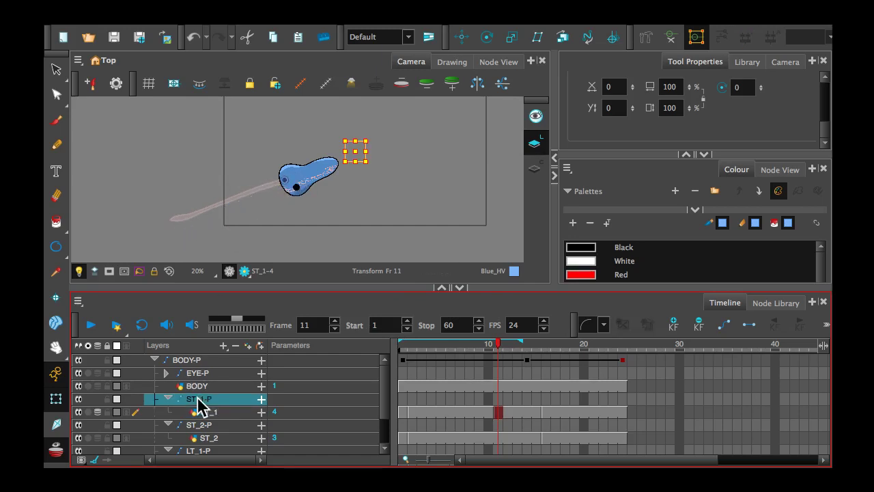
left_click(205, 412)
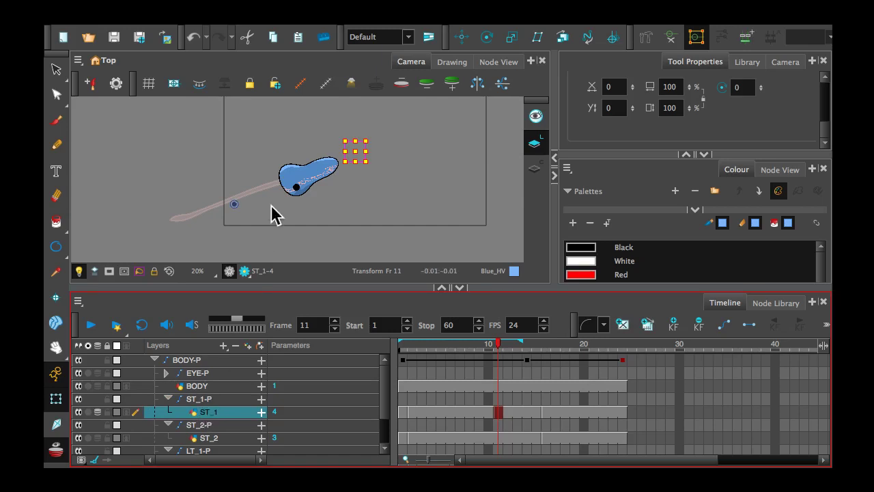
left_click(57, 143)
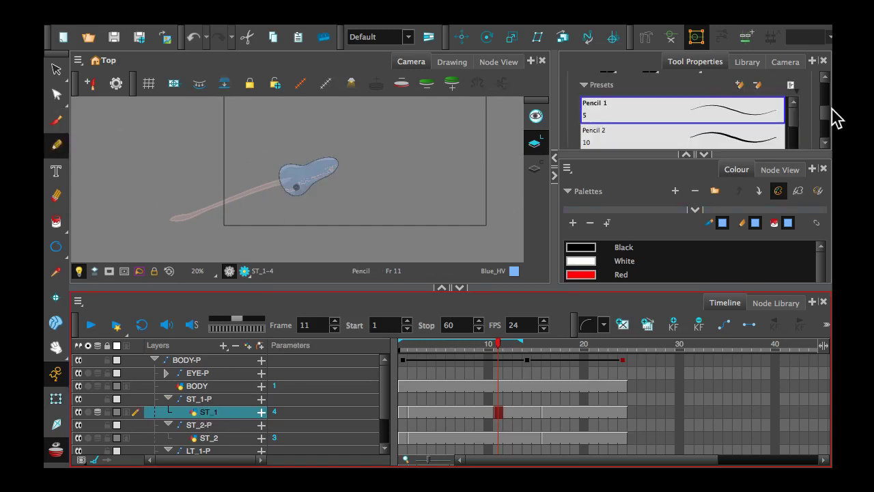
left_click_drag(828, 120, 825, 293)
left_click(707, 275)
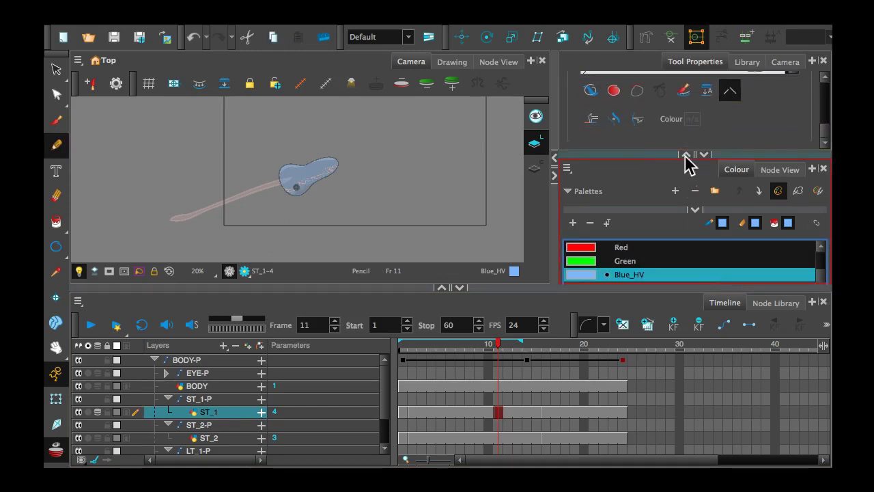
left_click_drag(651, 286, 668, 408)
left_click(644, 362)
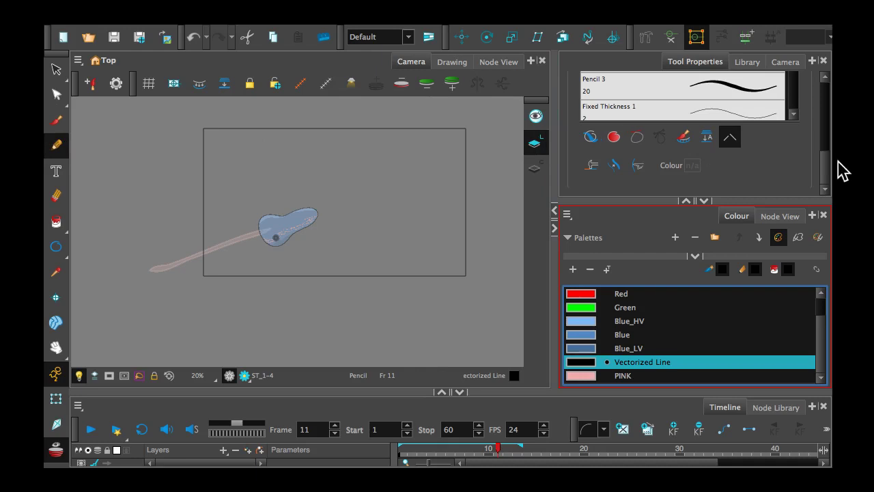
- Test the pencil line thickness with a looping stroke across the squid, and undo the stroke
left_click_drag(827, 175, 827, 136)
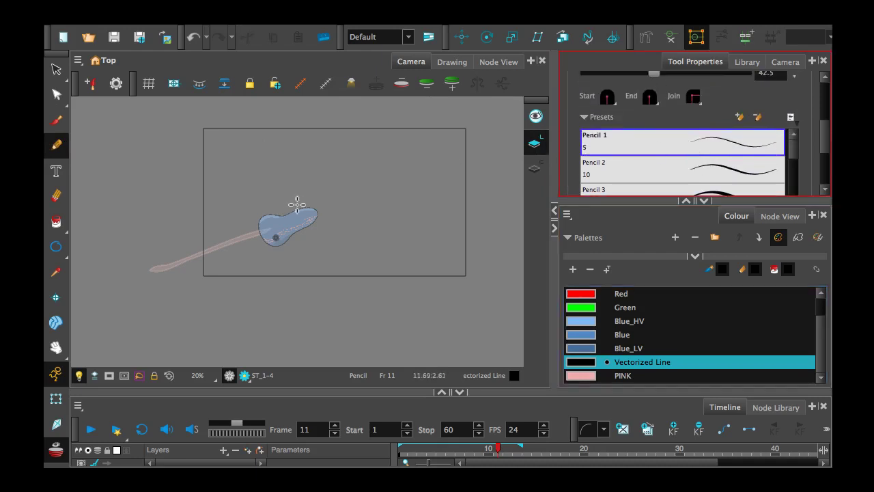
mouse_move(408, 205)
left_mouse_down()
mouse_move(393, 233)
mouse_move(370, 218)
mouse_move(300, 222)
mouse_move(277, 183)
left_mouse_up()
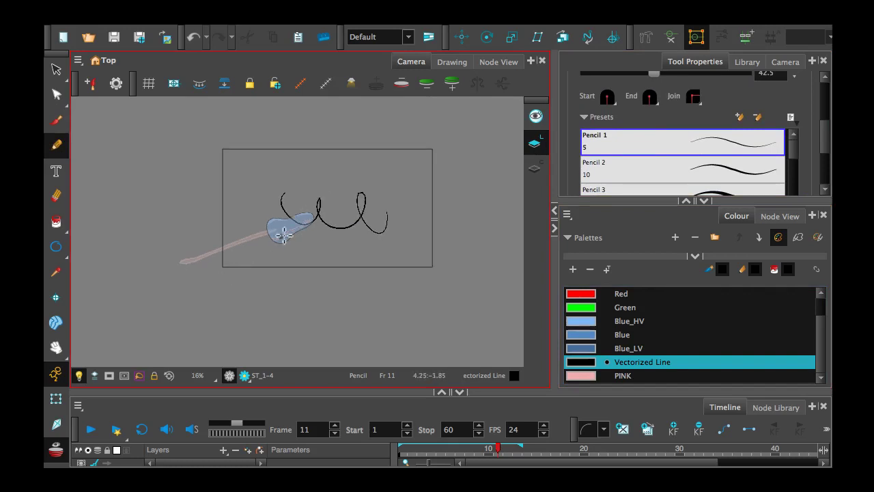
key("2")
key("1")
key("1")
key("1")
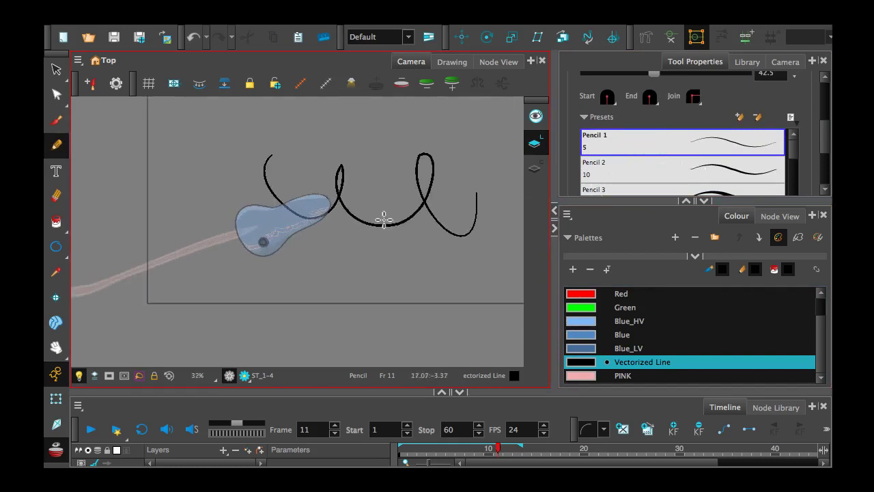
key("ctrl+z")
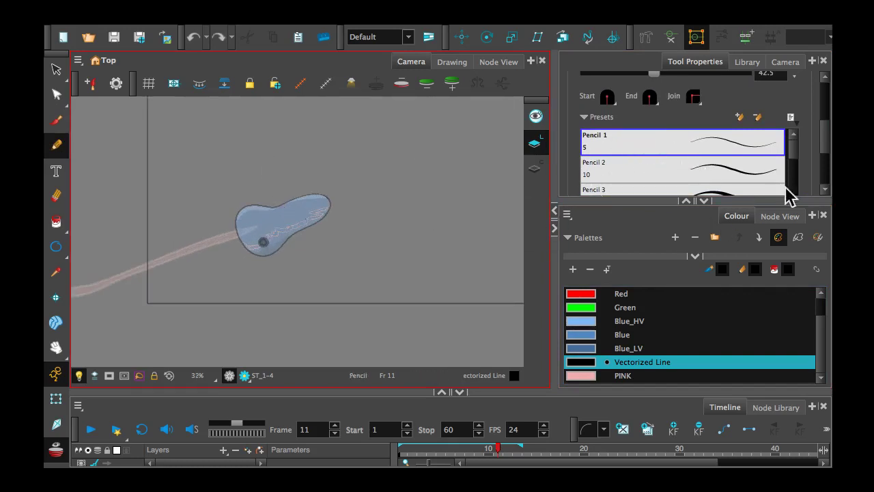
- Set the pencil's maximum size to 22 and draw ST_1's tentacle outline at frame 11, arching up and away from the squid's head
left_click_drag(825, 143, 823, 121)
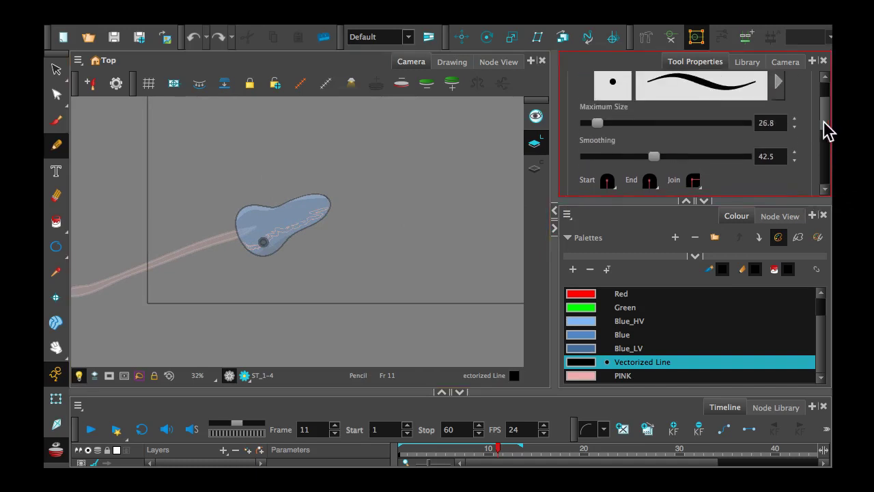
left_click_drag(597, 123, 595, 128)
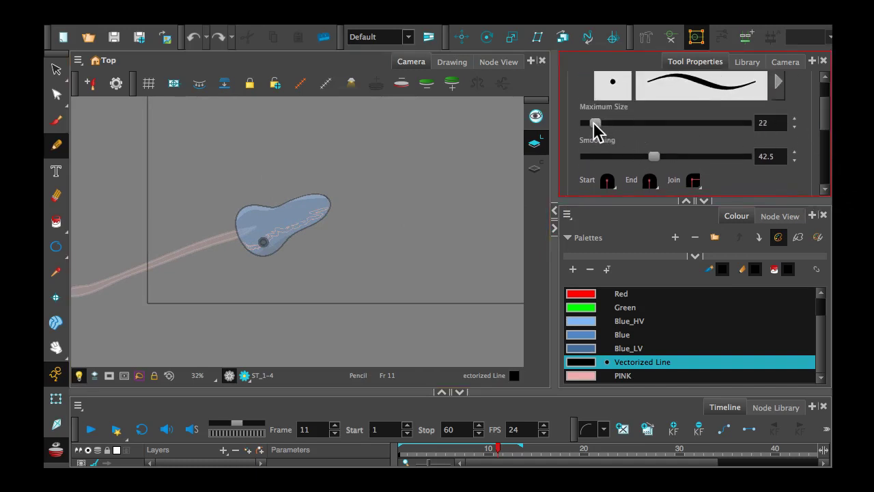
key("space")
mouse_move(143, 241)
left_mouse_down()
mouse_move(256, 194)
mouse_move(241, 189)
mouse_move(285, 187)
mouse_move(290, 199)
left_mouse_up()
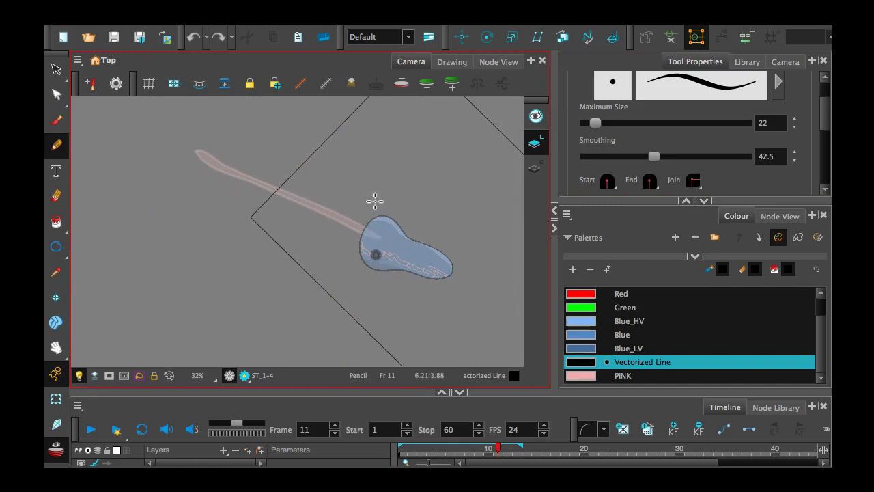
mouse_move(370, 234)
left_mouse_down()
mouse_move(367, 182)
mouse_move(322, 130)
mouse_move(254, 128)
mouse_move(269, 118)
mouse_move(300, 118)
mouse_move(352, 140)
mouse_move(375, 186)
mouse_move(373, 241)
left_mouse_up()
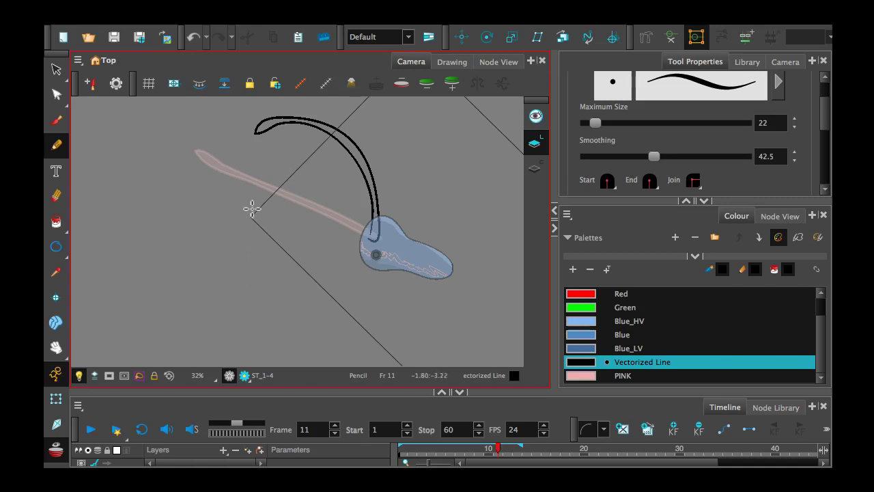
- Refine the inner line of ST_1's frame 11 tentacle with the Contour Editor, adjusting points along the arch and near the tip
scroll(344, 267, "up", 3)
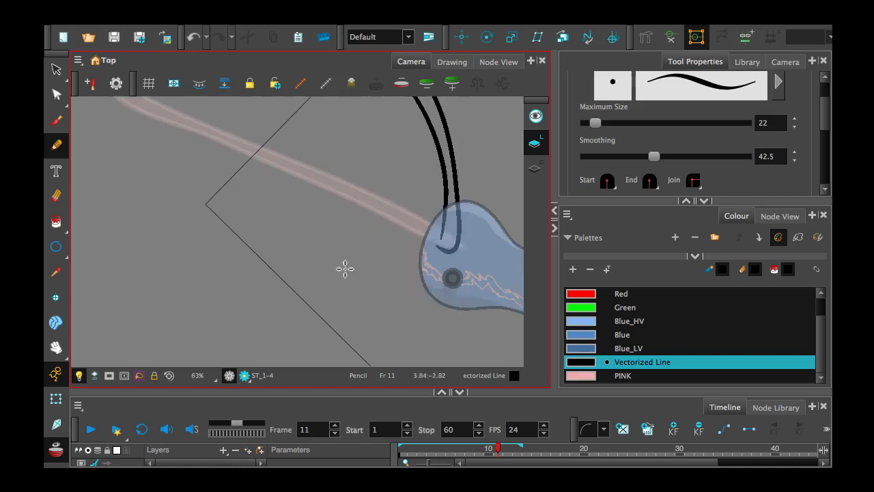
mouse_move(460, 257)
left_mouse_down()
mouse_move(449, 264)
mouse_move(304, 228)
left_mouse_up()
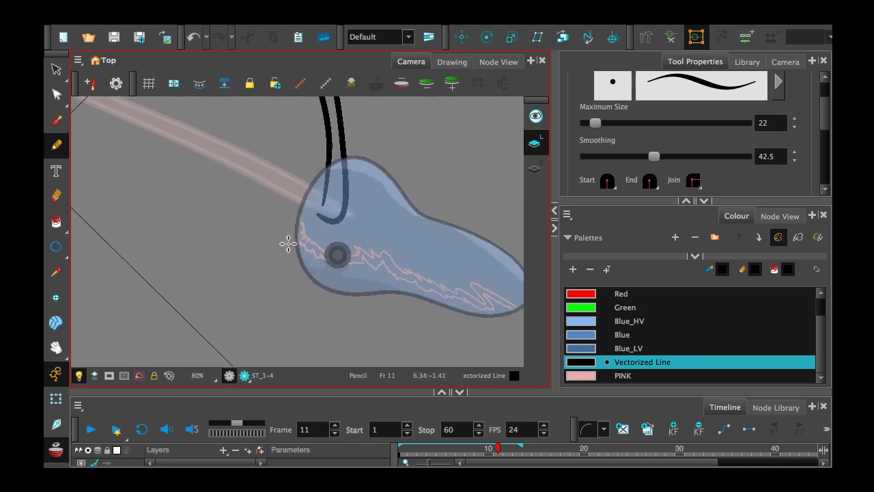
scroll(286, 246, "up", 4)
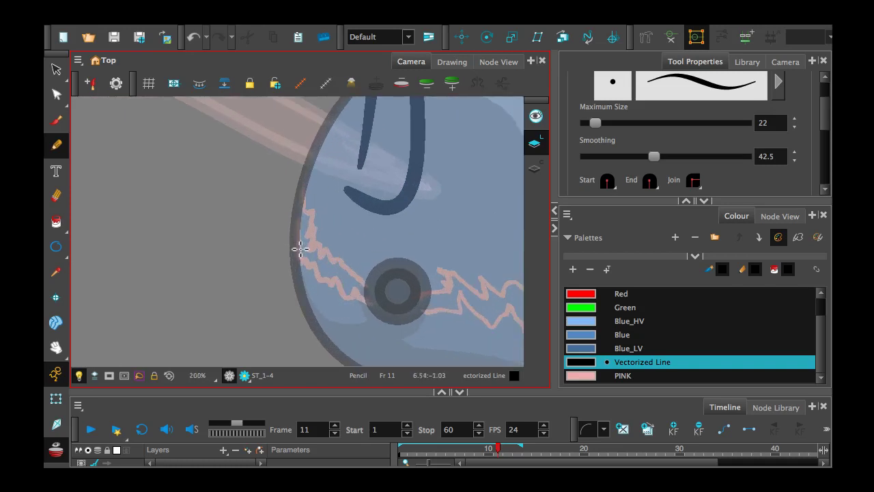
mouse_move(321, 179)
left_mouse_down()
mouse_move(302, 234)
mouse_move(312, 188)
left_mouse_up()
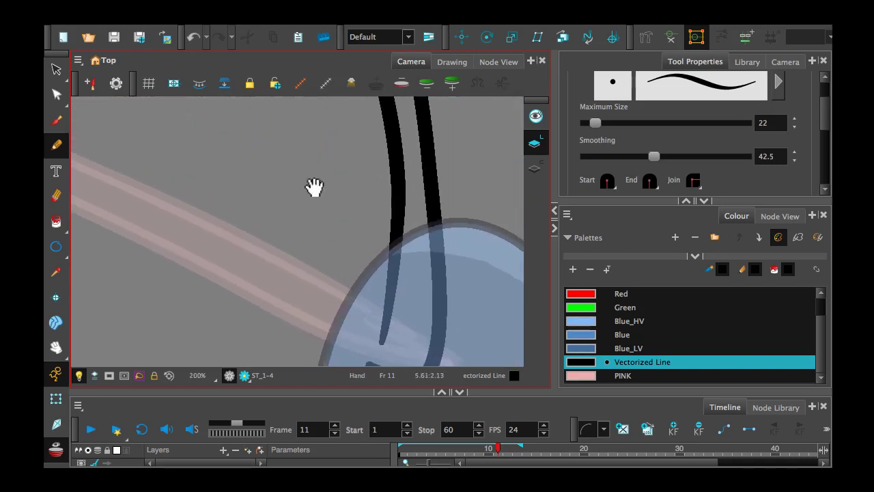
scroll(255, 175, "down", 2)
scroll(246, 178, "down", 4)
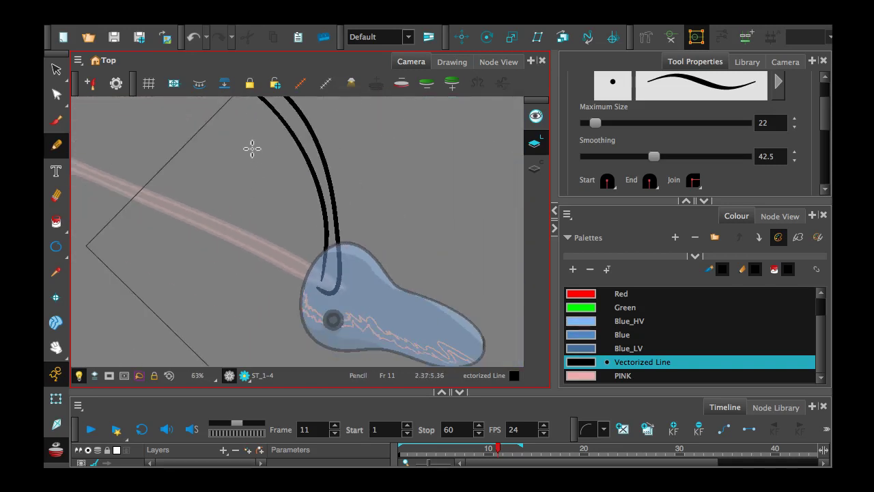
left_click_drag(252, 148, 287, 239)
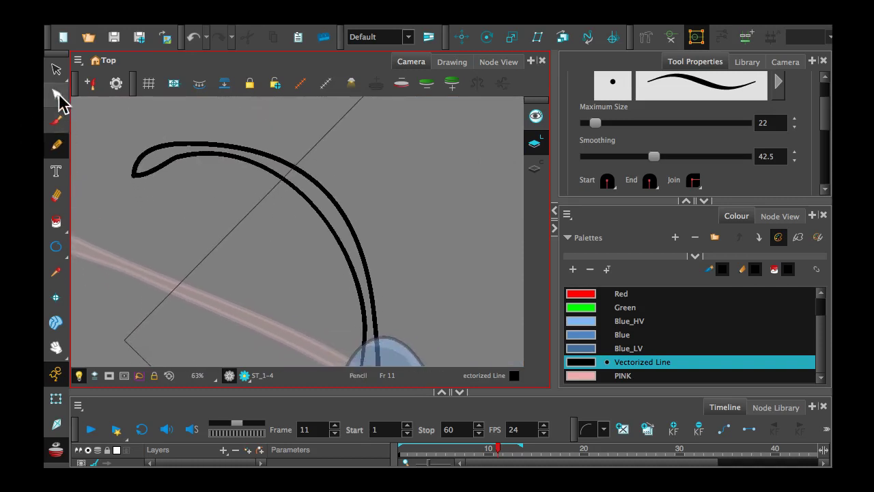
left_click(57, 95)
left_click(309, 207)
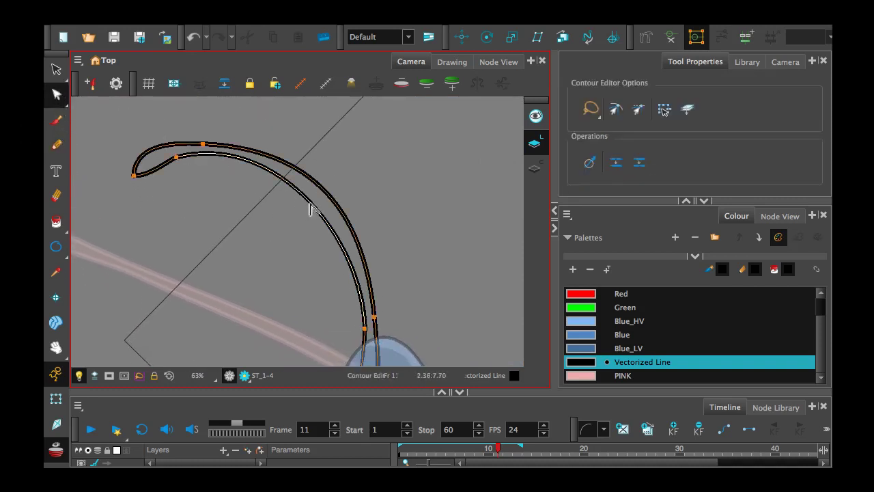
left_click(319, 196)
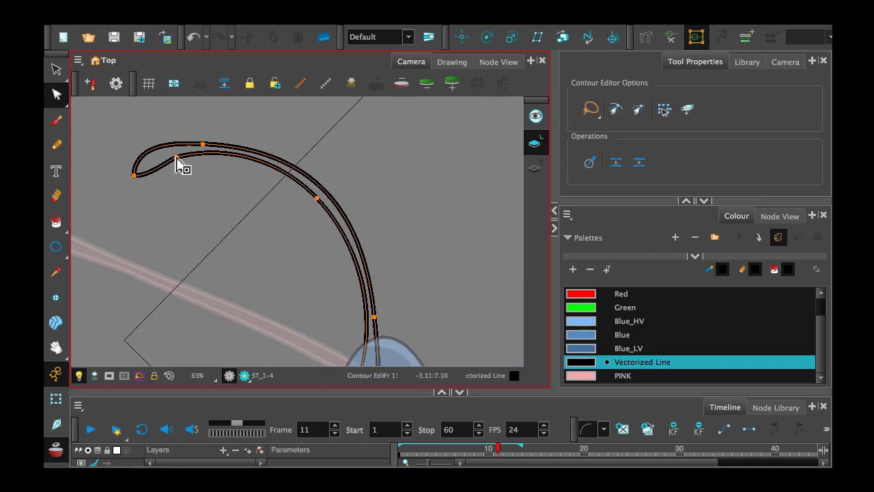
left_click_drag(177, 161, 167, 163)
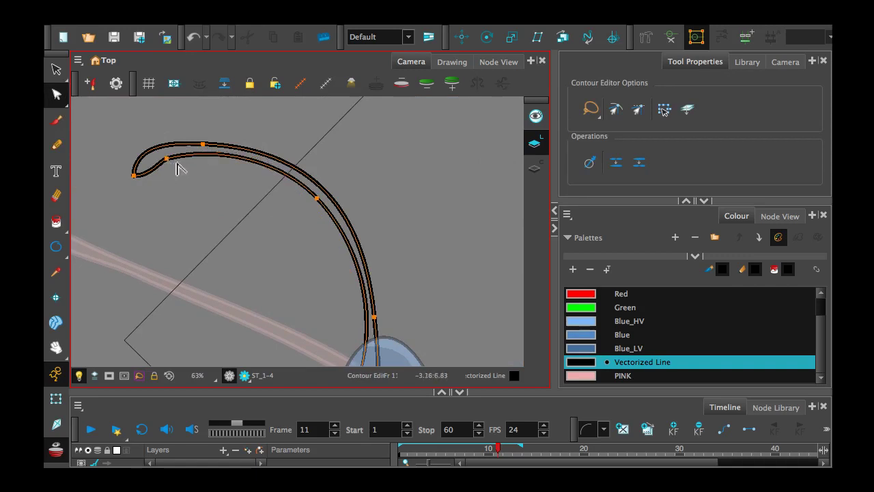
- Close the open gap between the two line ends at the tentacle's base with the Close Gap tool
mouse_move(302, 255)
left_mouse_down()
mouse_move(293, 240)
mouse_move(336, 195)
mouse_move(411, 276)
mouse_move(285, 168)
left_mouse_up()
left_click_drag(315, 292, 313, 258)
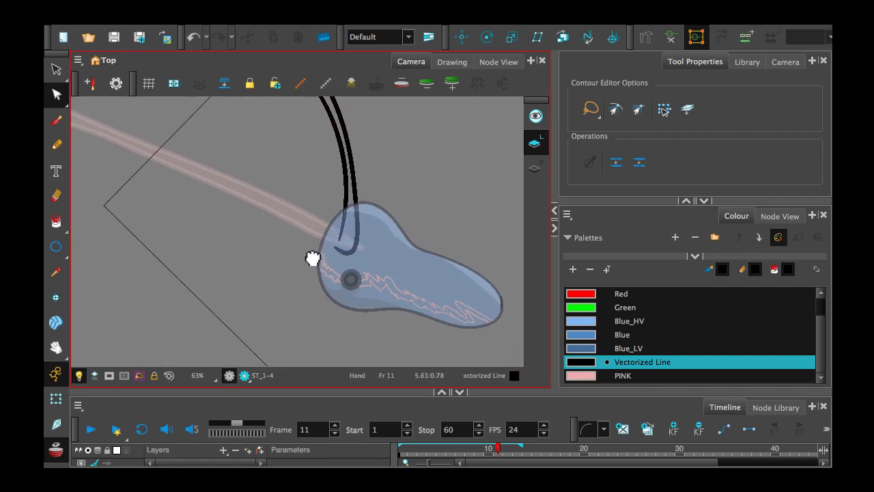
key("2")
key("2")
key("2")
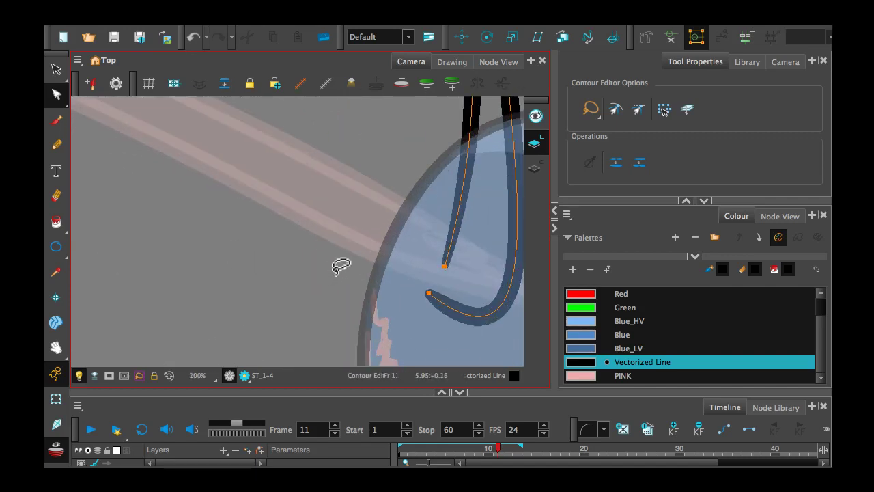
scroll(365, 234, "up", 1)
left_click_drag(364, 234, 196, 205)
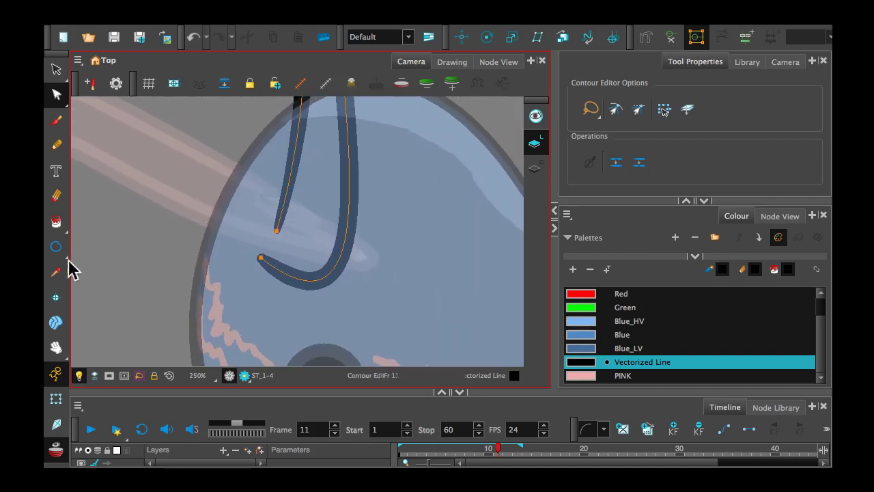
left_click(57, 224)
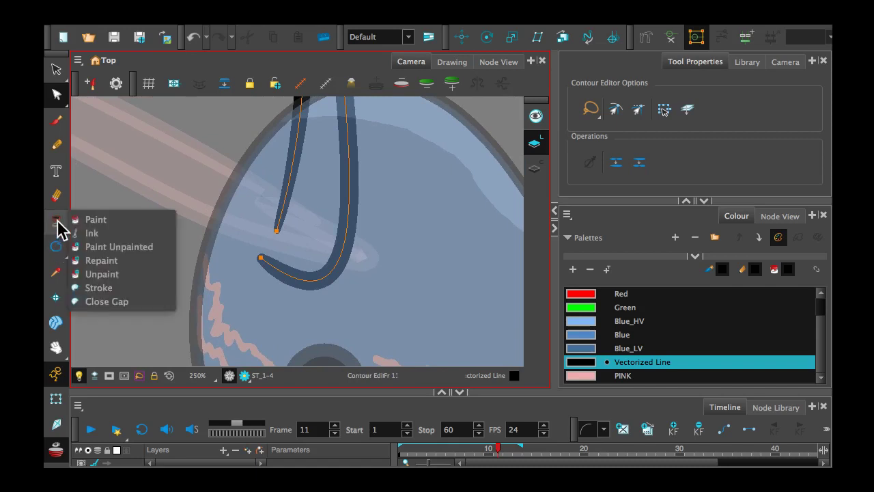
left_click(103, 301)
left_click_drag(280, 217, 260, 304)
left_click(408, 269)
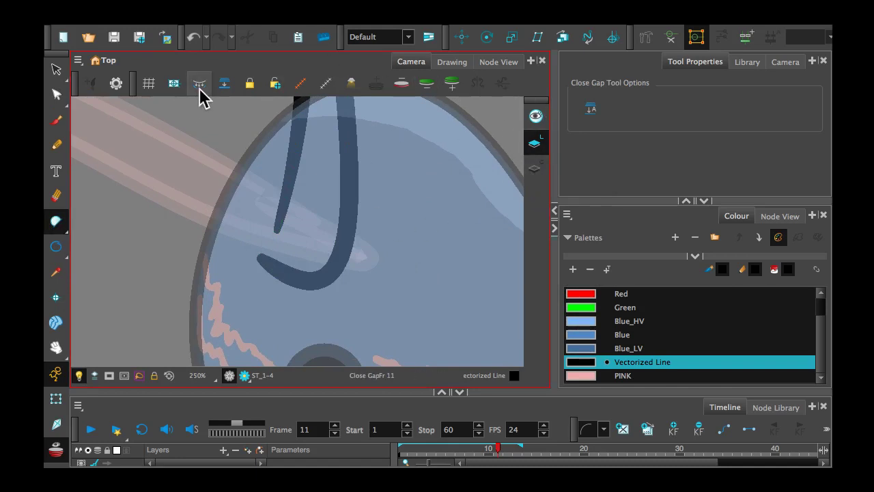
- Fill the closed tentacle shape with the Blue swatch on the Colour Art layer
left_click(56, 144)
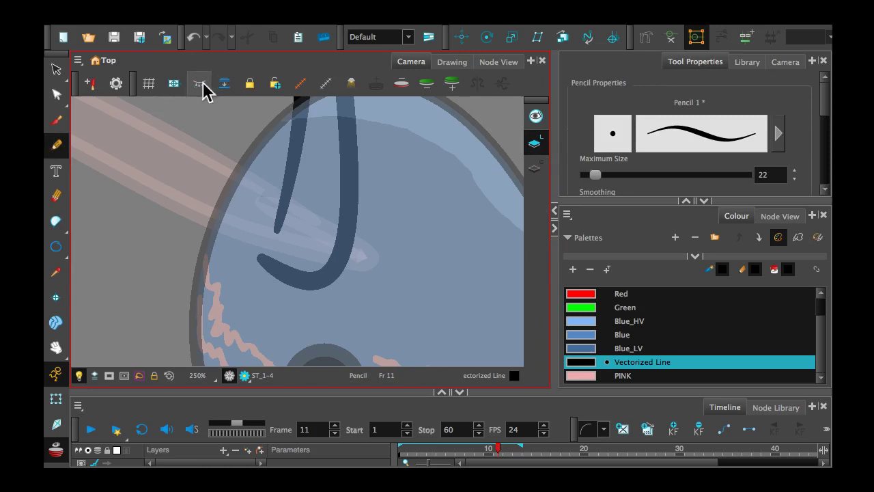
left_click(536, 167)
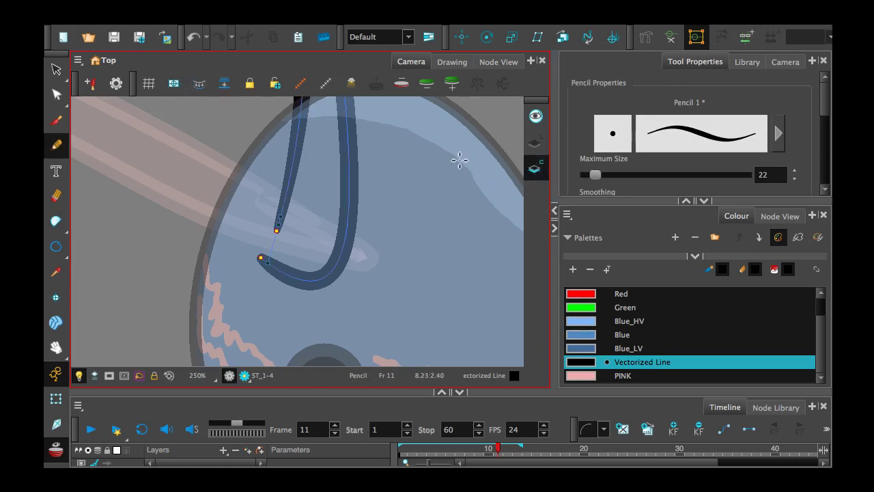
scroll(271, 239, "up", 4)
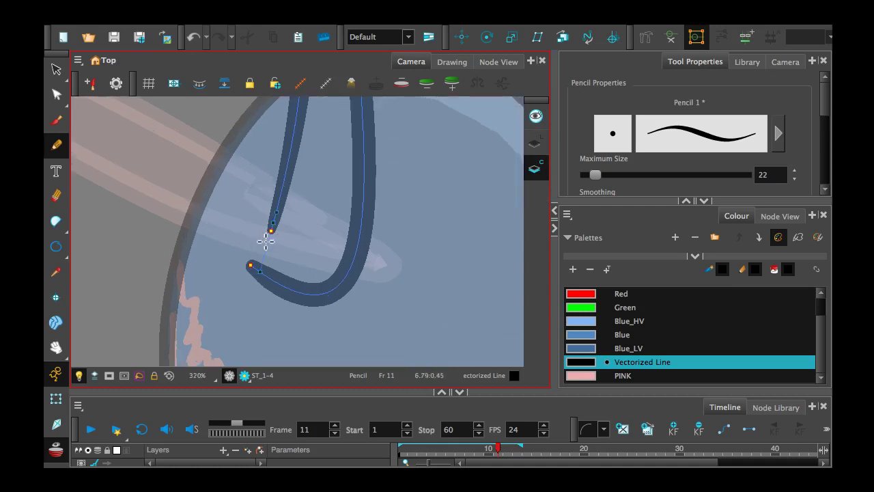
scroll(221, 309, "down", 10)
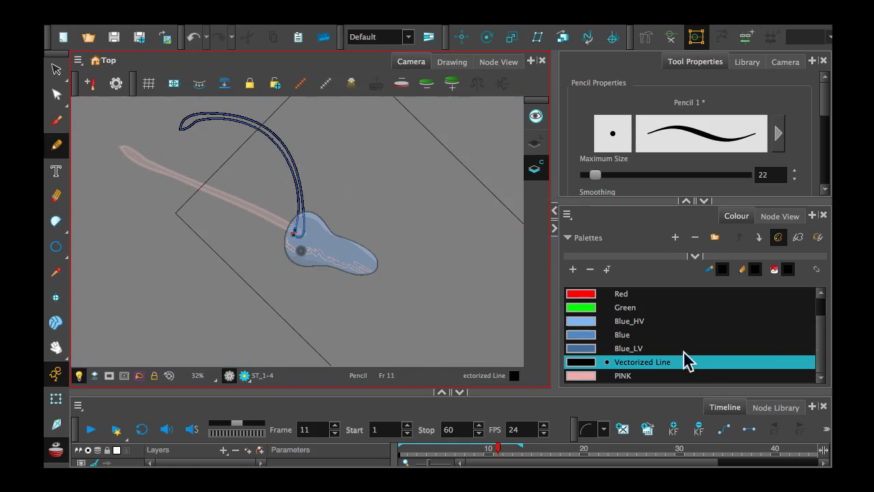
left_click(577, 333)
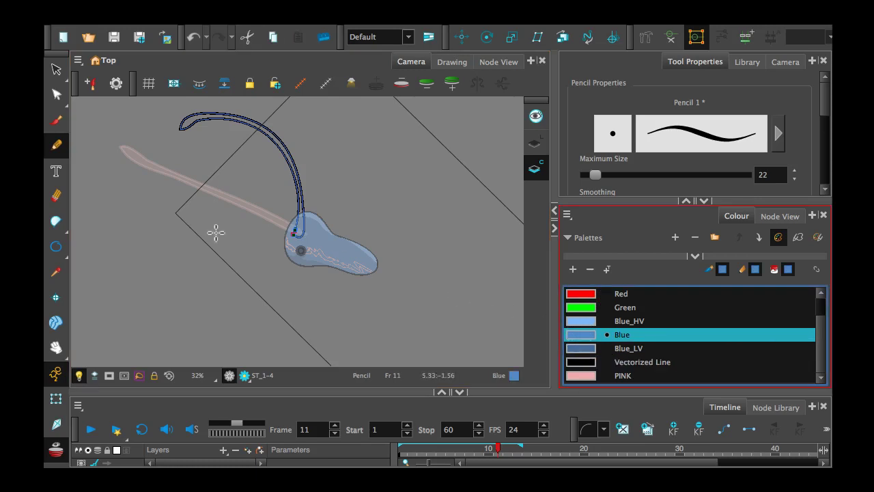
left_click(57, 227)
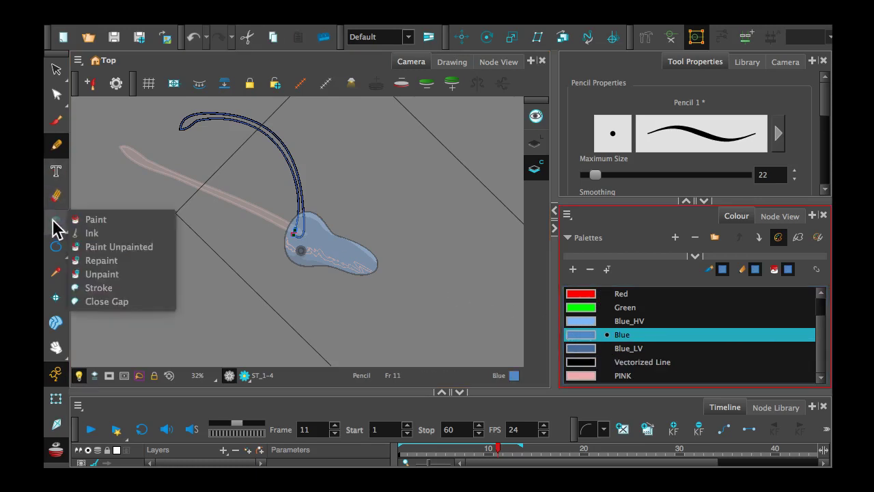
left_click(86, 228)
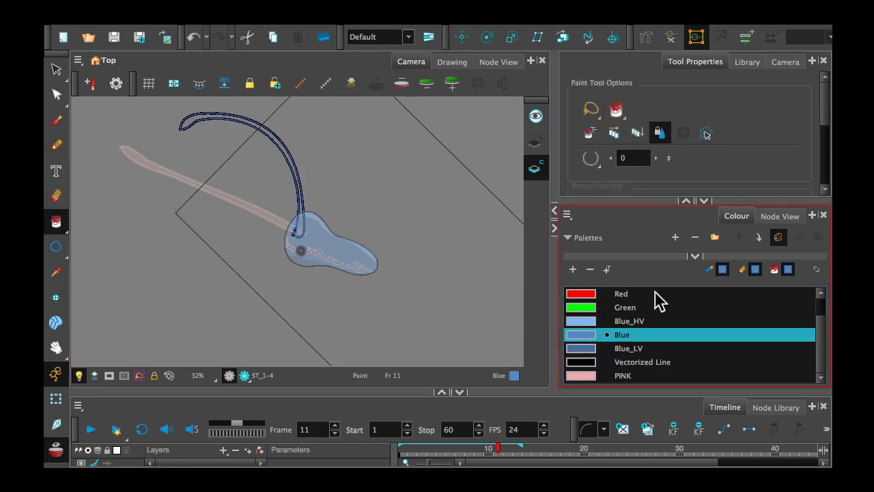
left_click(267, 131)
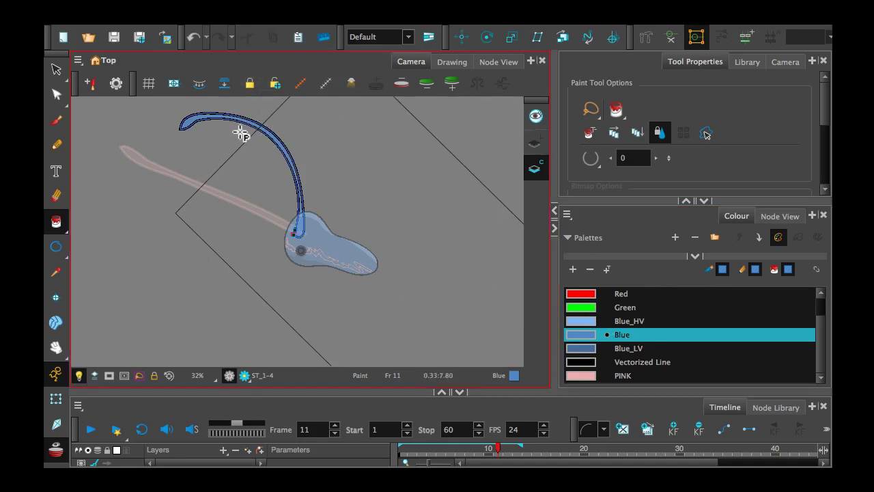
- Paint a Blue_HV highlight along the tentacle's upper side from the tip, using the Pastel 2 brush
left_click(56, 121)
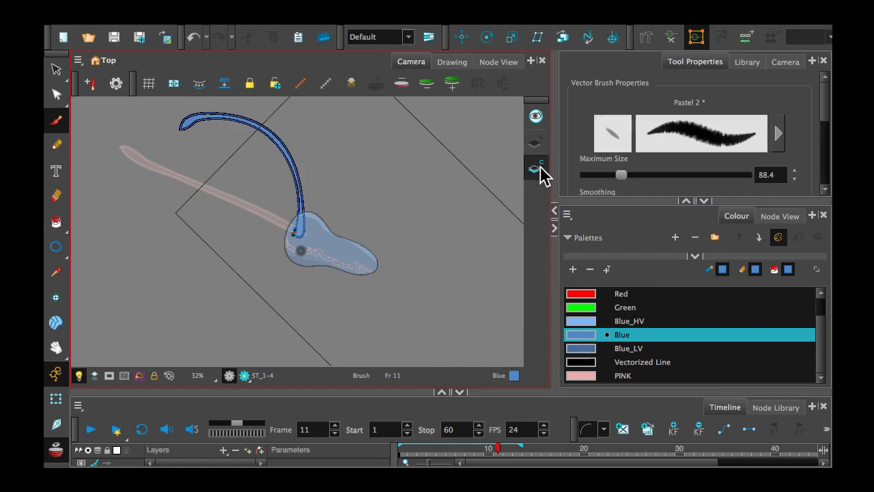
left_click_drag(826, 115, 826, 157)
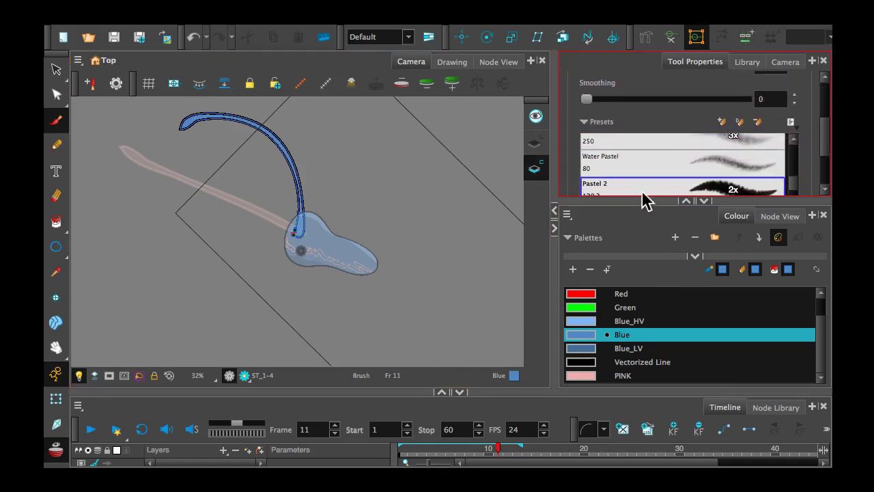
left_click(618, 321)
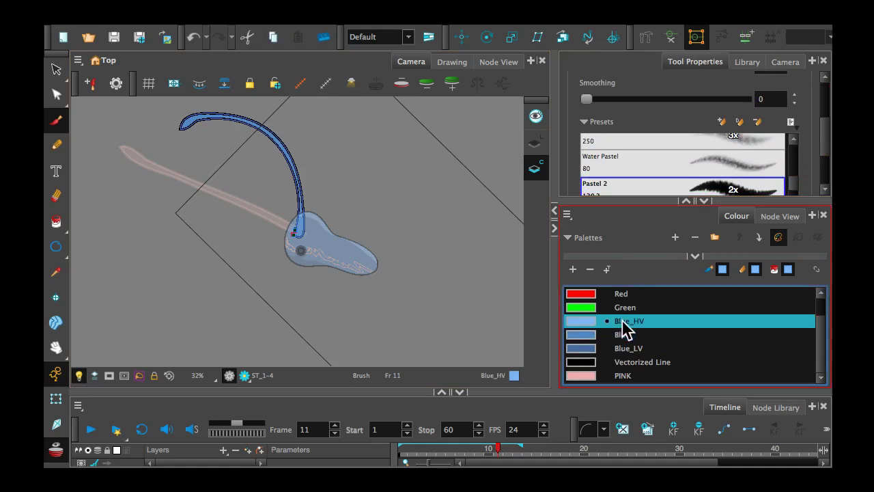
left_click_drag(827, 143, 821, 195)
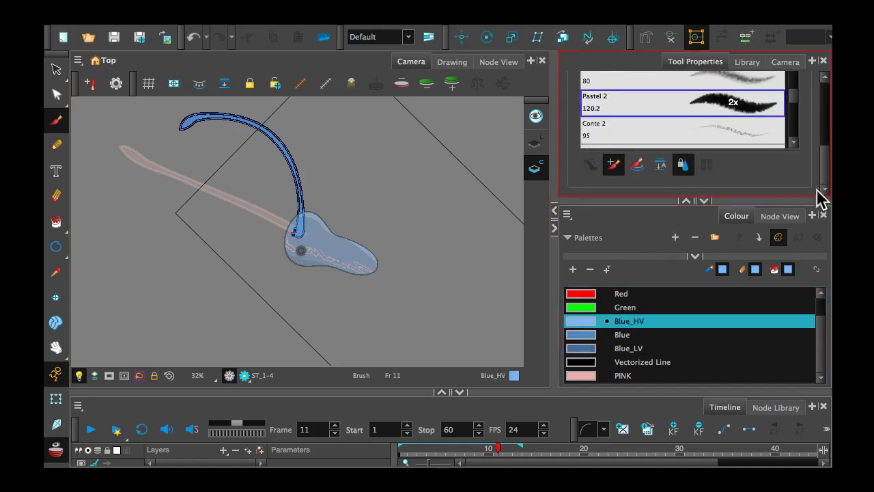
mouse_move(193, 116)
left_mouse_down()
mouse_move(241, 112)
mouse_move(169, 131)
mouse_move(201, 113)
mouse_move(288, 143)
left_mouse_up()
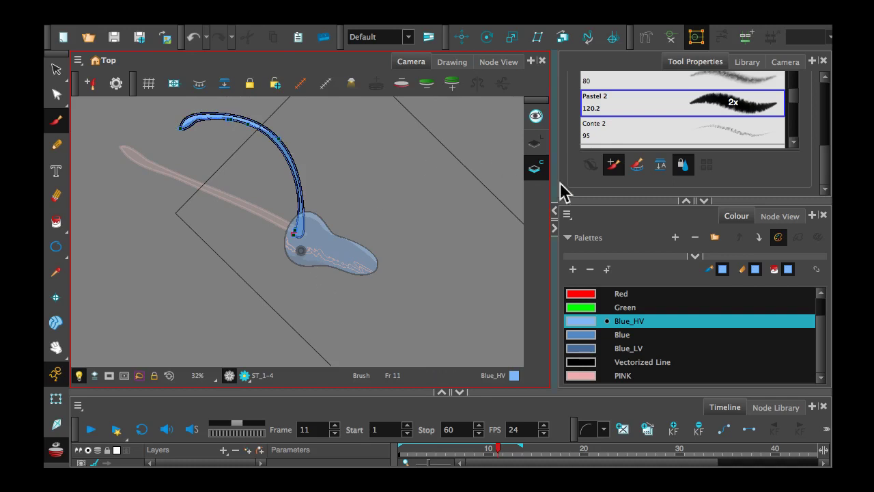
- Brush Blue_LV shading along the tentacle's inner side, down to its base and under the tip
left_click(580, 348)
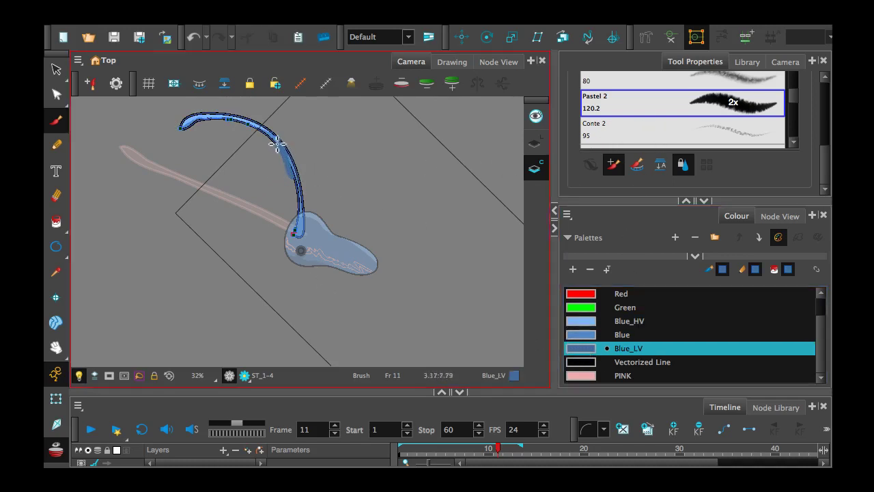
left_click_drag(266, 136, 265, 134)
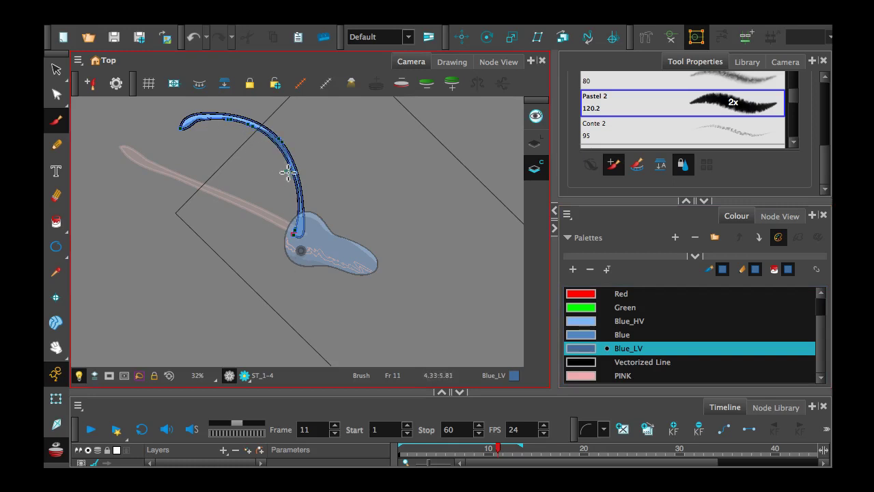
left_click_drag(295, 179, 300, 232)
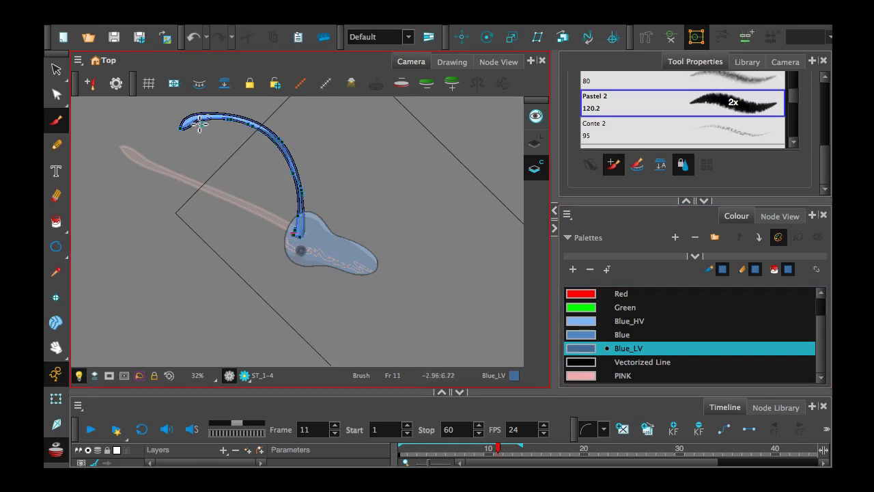
left_click_drag(188, 130, 196, 129)
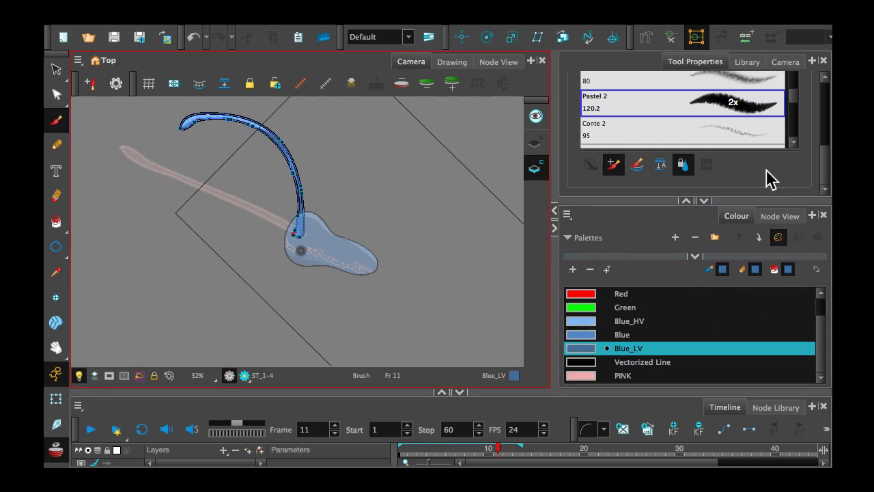
- Enlarge the timeline area, reset the rotated camera view to show the whole frame, and return to the Line Art layer
left_click_drag(403, 391, 410, 304)
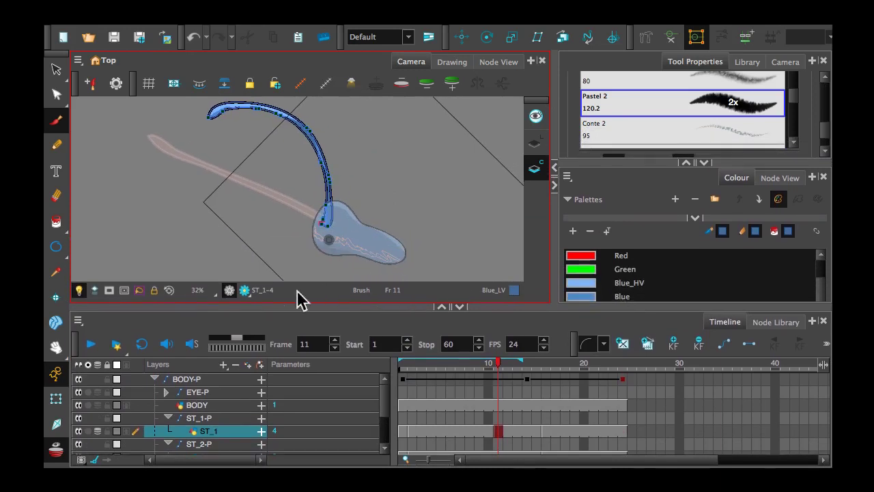
left_click(168, 290)
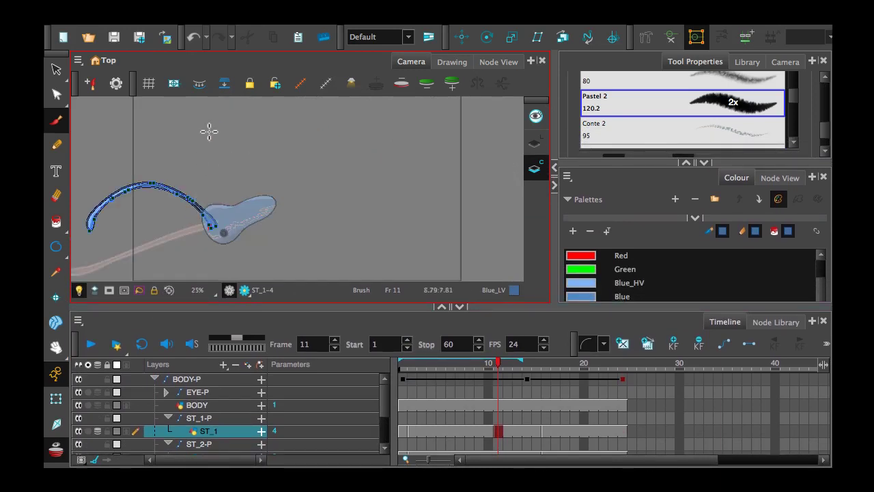
scroll(209, 131, "down", 1)
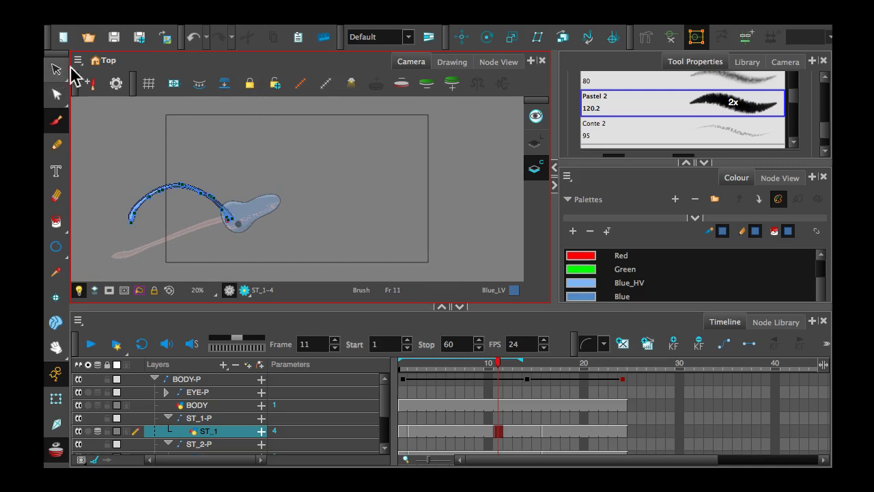
left_click(535, 143)
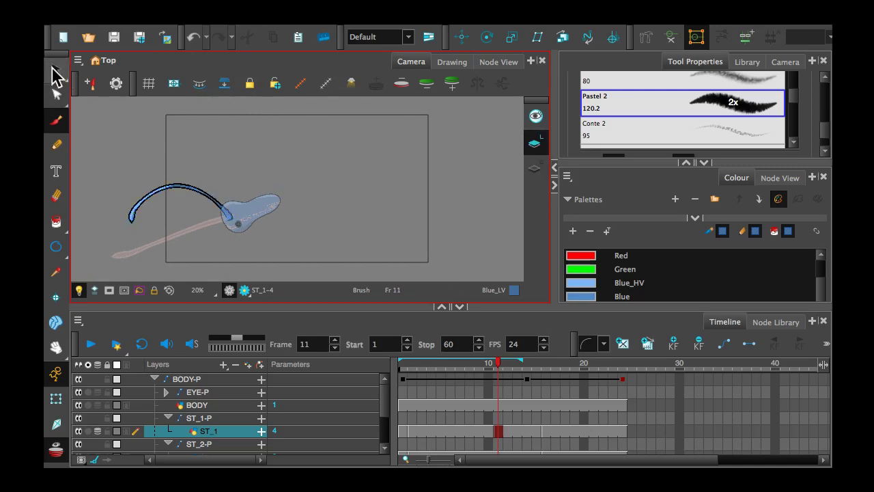
- Switch to the Select tool and scrub the timeline to frame 16 and back to frame 1 to review the ST_1 tentacle poses
left_click(56, 70)
scroll(153, 200, "up", 2)
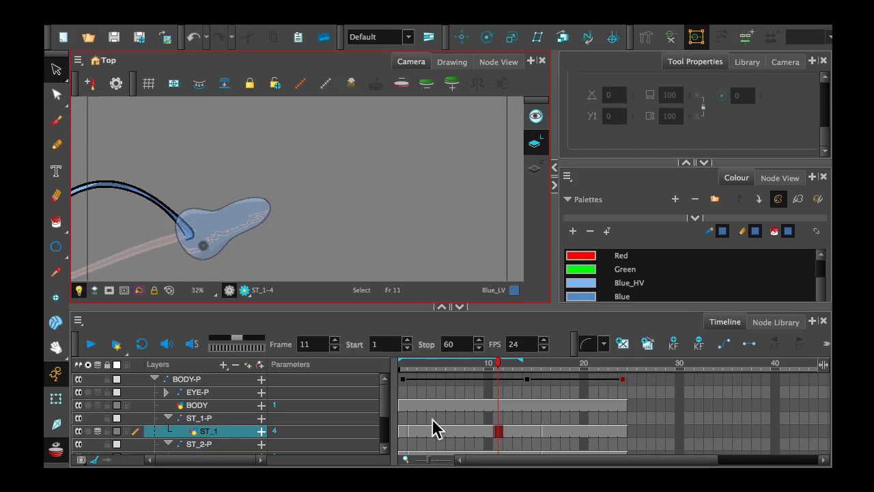
left_click(428, 328)
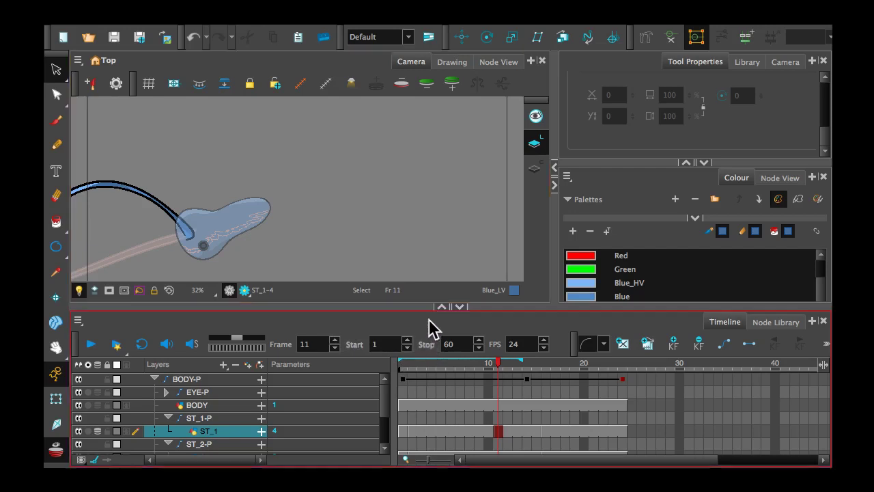
key("2")
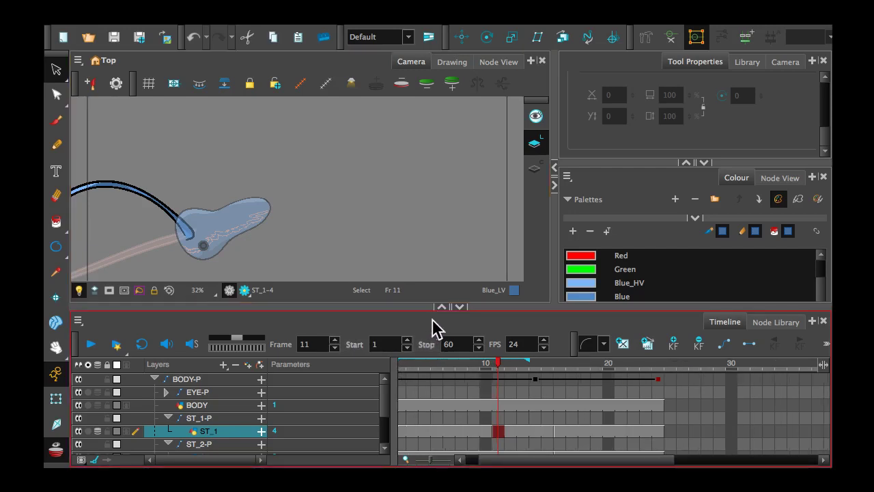
left_click_drag(536, 470, 471, 463)
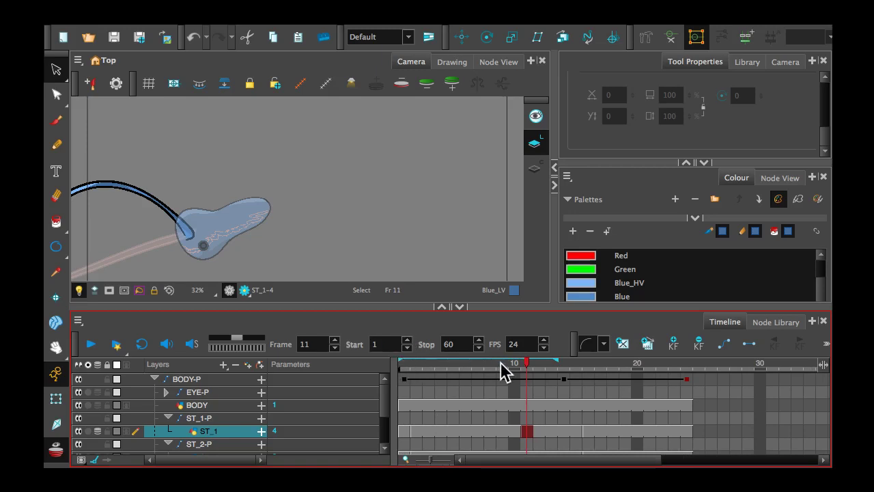
mouse_move(555, 360)
left_mouse_down()
mouse_move(501, 355)
mouse_move(431, 366)
mouse_move(516, 369)
mouse_move(402, 370)
mouse_move(421, 363)
mouse_move(586, 361)
mouse_move(494, 362)
mouse_move(646, 345)
mouse_move(336, 409)
mouse_move(558, 355)
mouse_move(621, 360)
mouse_move(410, 387)
mouse_move(628, 371)
mouse_move(449, 420)
mouse_move(617, 405)
mouse_move(592, 401)
left_mouse_up()
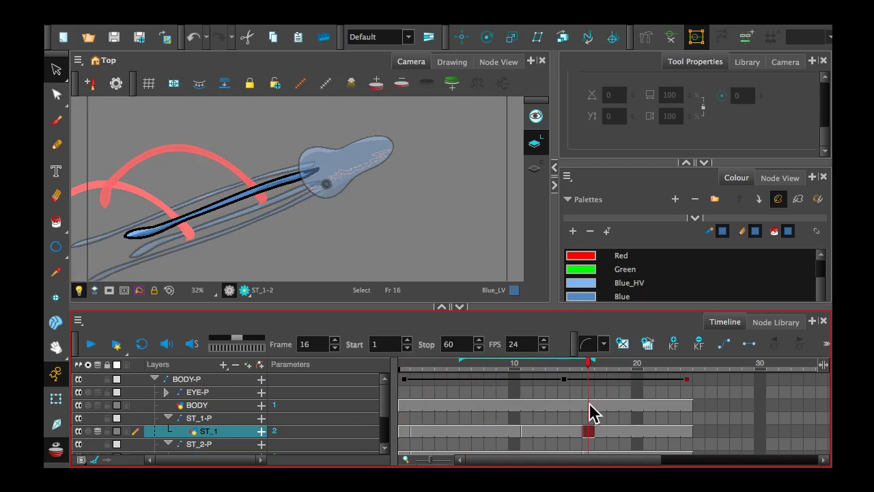
mouse_move(587, 403)
left_mouse_down()
mouse_move(519, 412)
mouse_move(592, 395)
mouse_move(656, 362)
mouse_move(465, 414)
mouse_move(336, 412)
mouse_move(570, 400)
mouse_move(556, 403)
mouse_move(653, 375)
mouse_move(485, 403)
mouse_move(669, 351)
mouse_move(321, 400)
mouse_move(503, 360)
mouse_move(646, 347)
mouse_move(502, 360)
mouse_move(687, 322)
mouse_move(421, 361)
mouse_move(450, 351)
mouse_move(480, 361)
mouse_move(397, 372)
left_mouse_up()
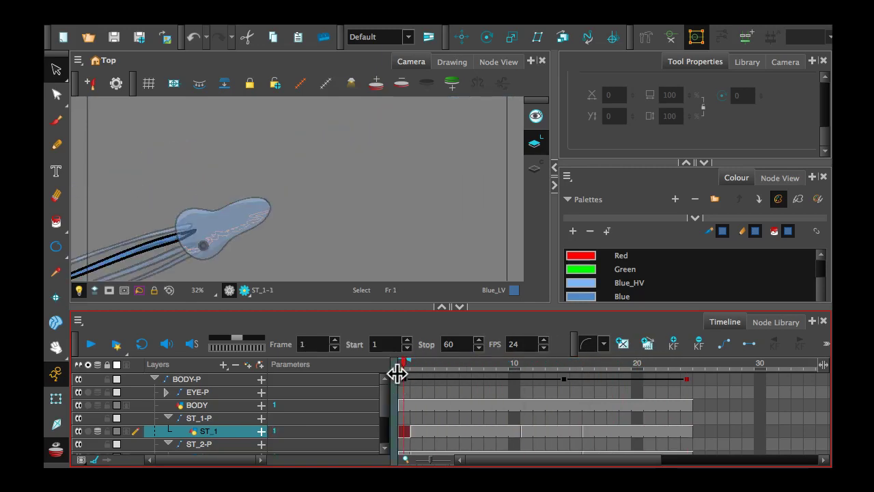